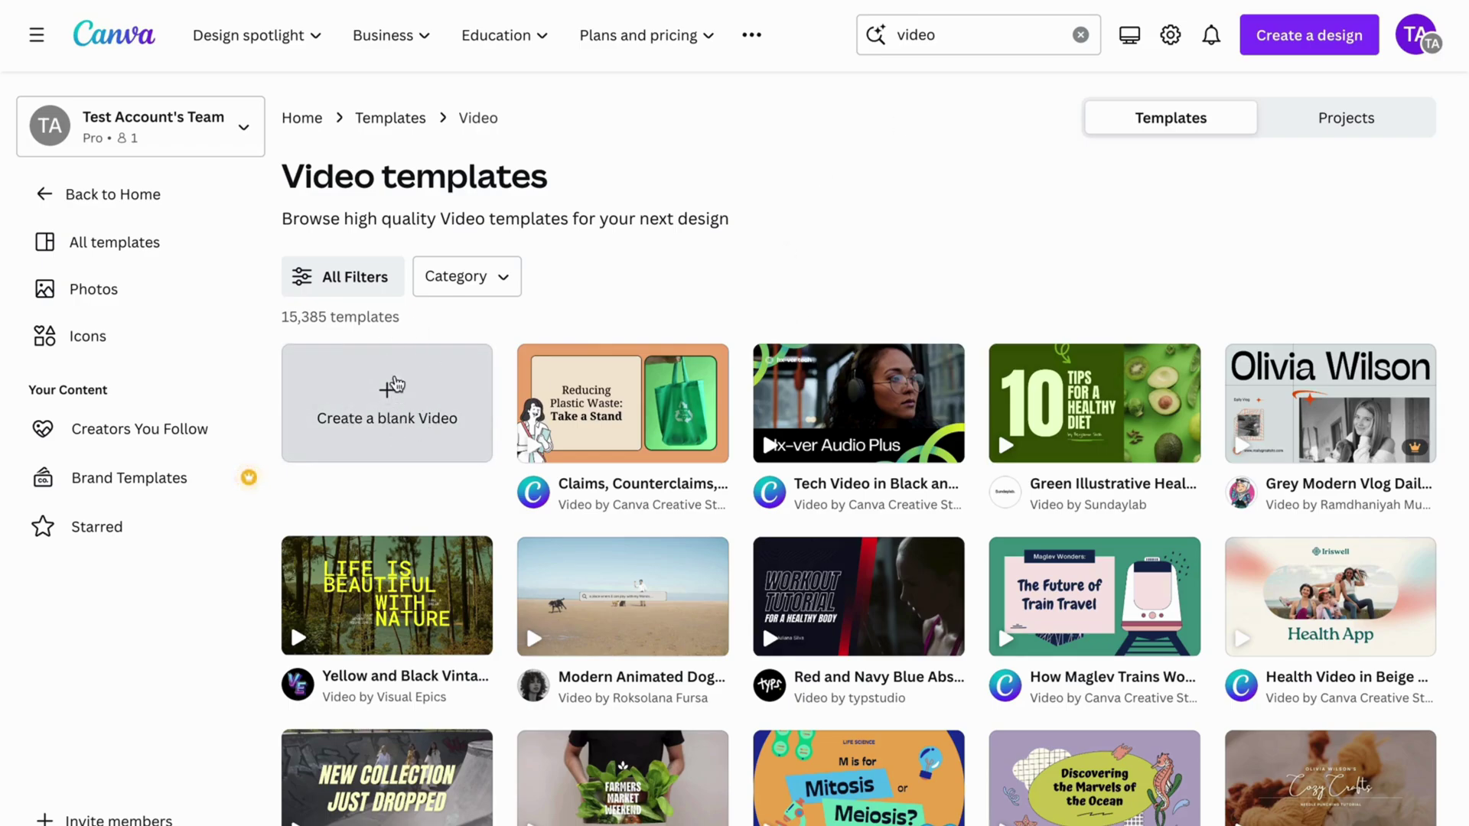
Create a new blank Video design with a single empty 5.0s page.
click(402, 387)
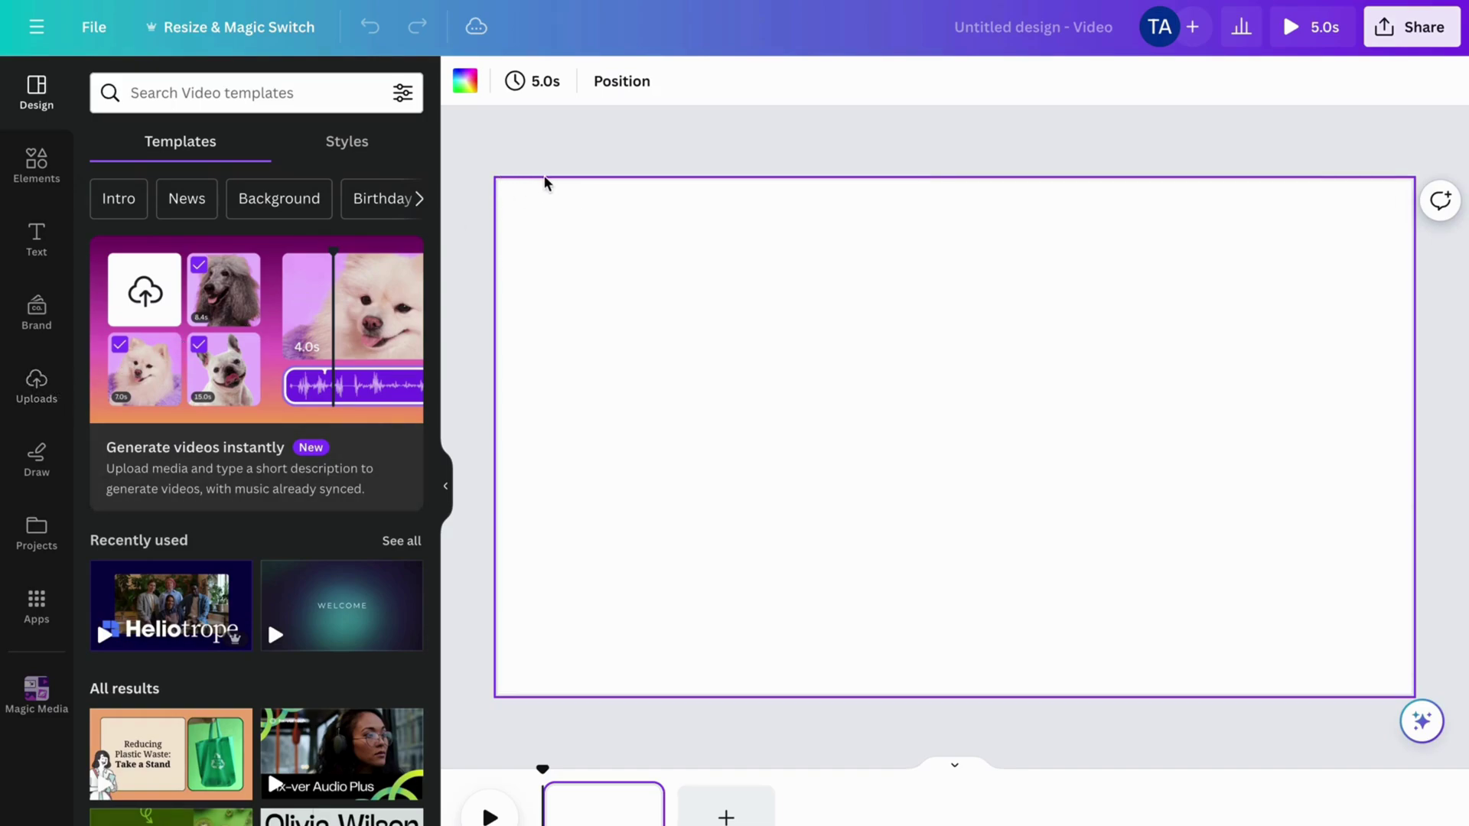
Search Elements for 'video' and drag the 25.0s misty mountain valley clip onto the page.
click(41, 195)
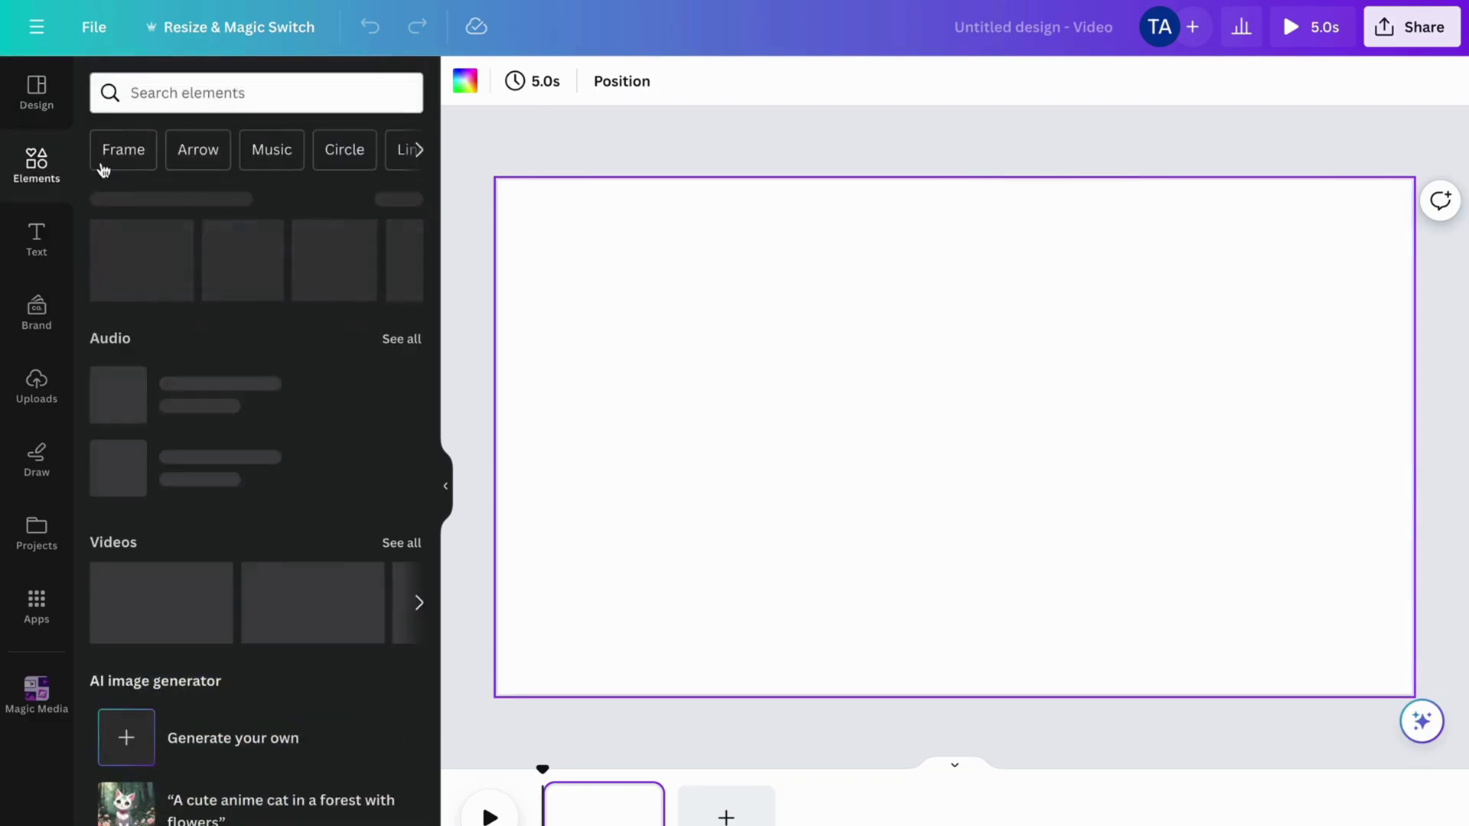
click(213, 105)
text(video)
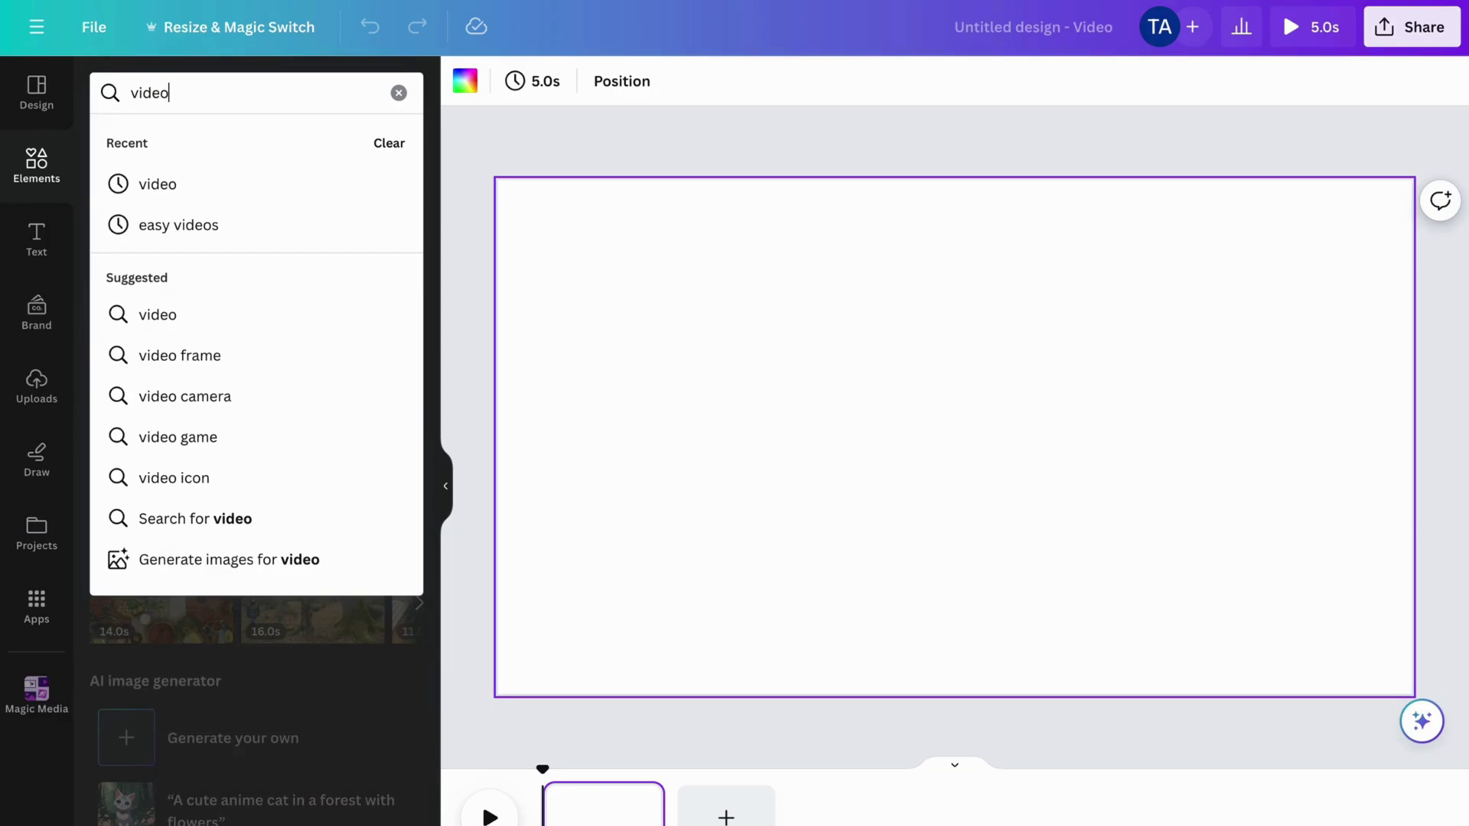
key(Return)
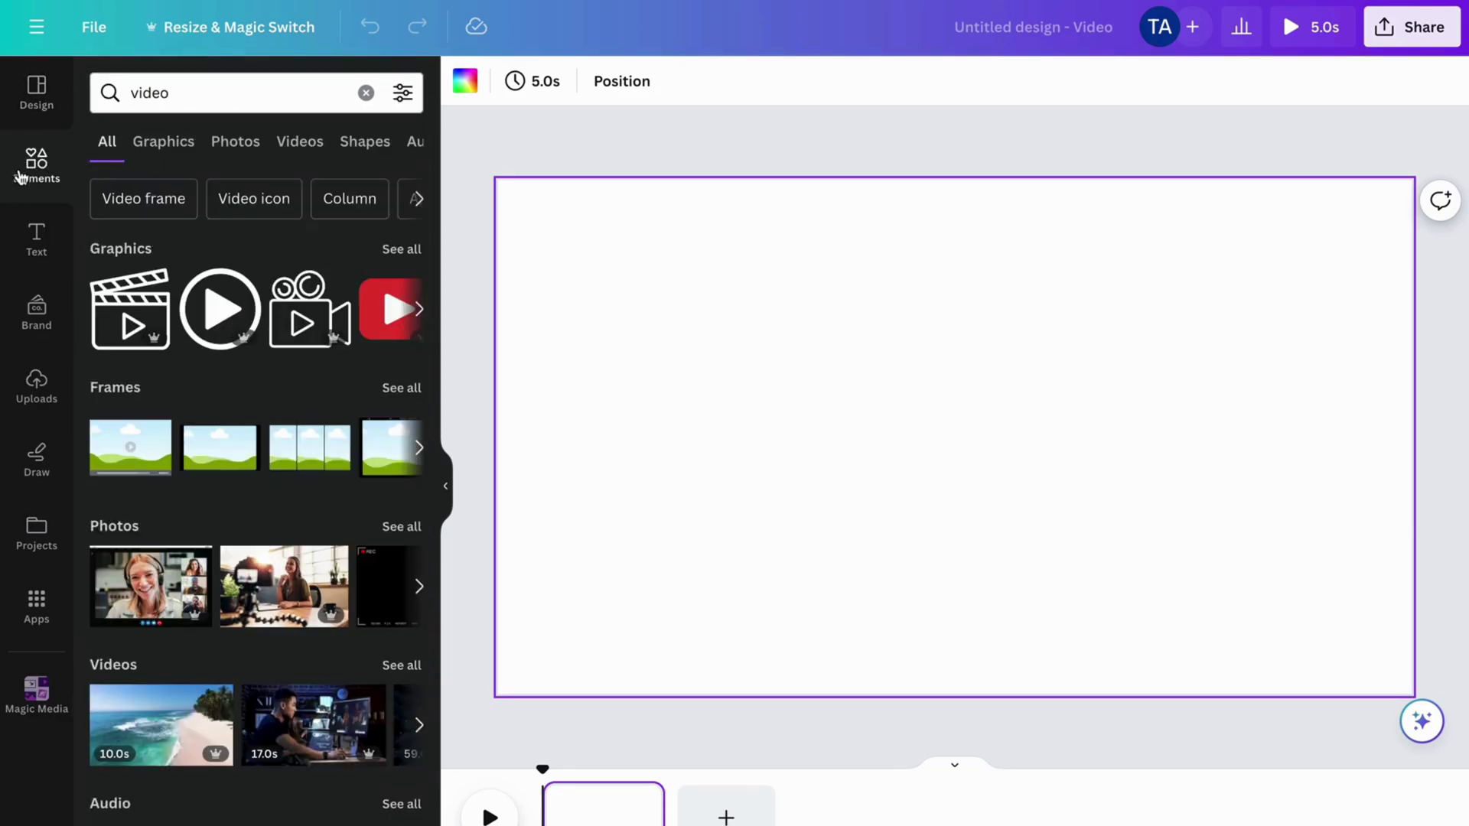
click(287, 146)
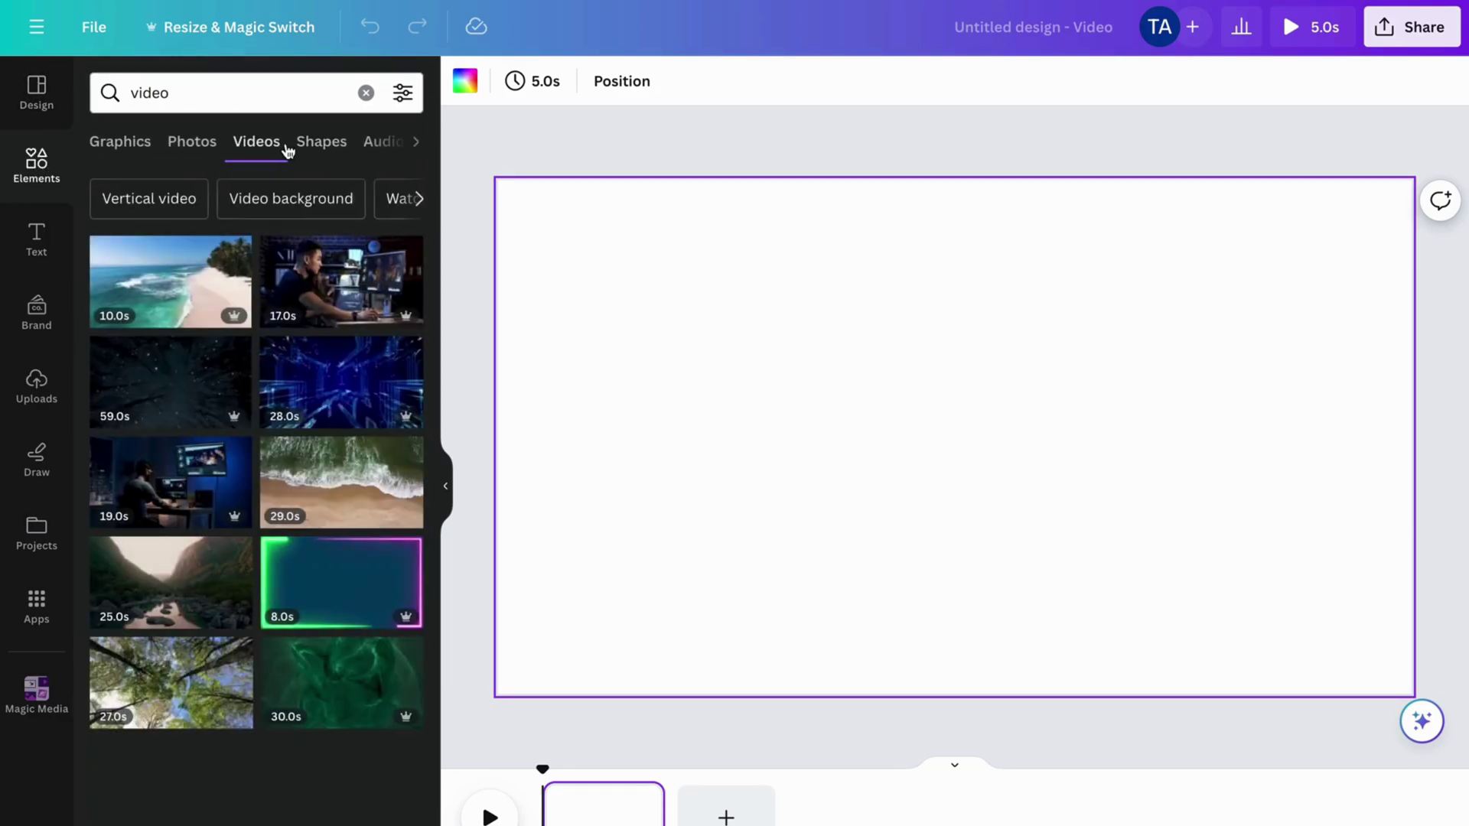
scroll(252, 426, down, 1)
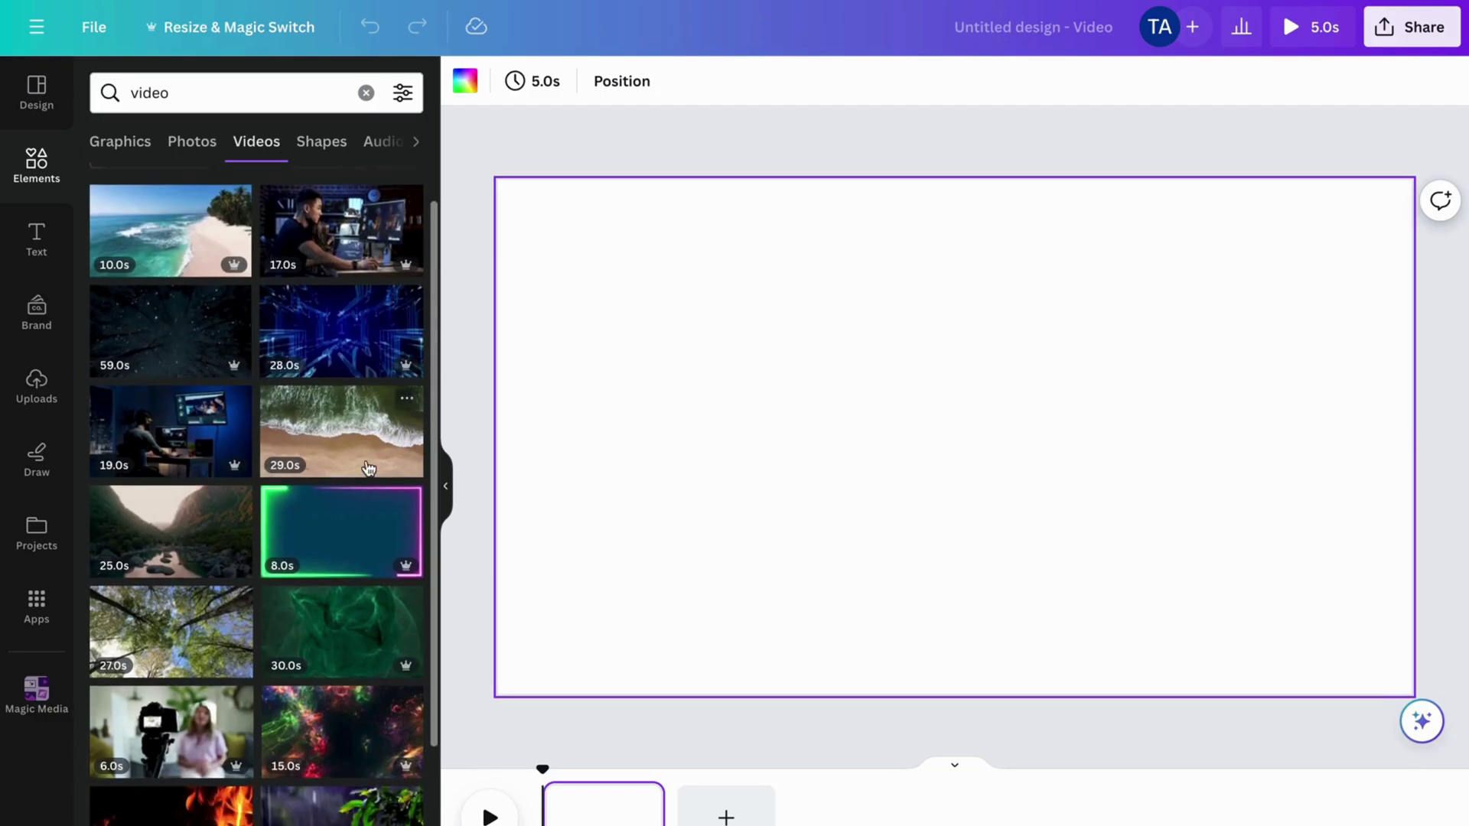
drag(212, 530, 568, 180)
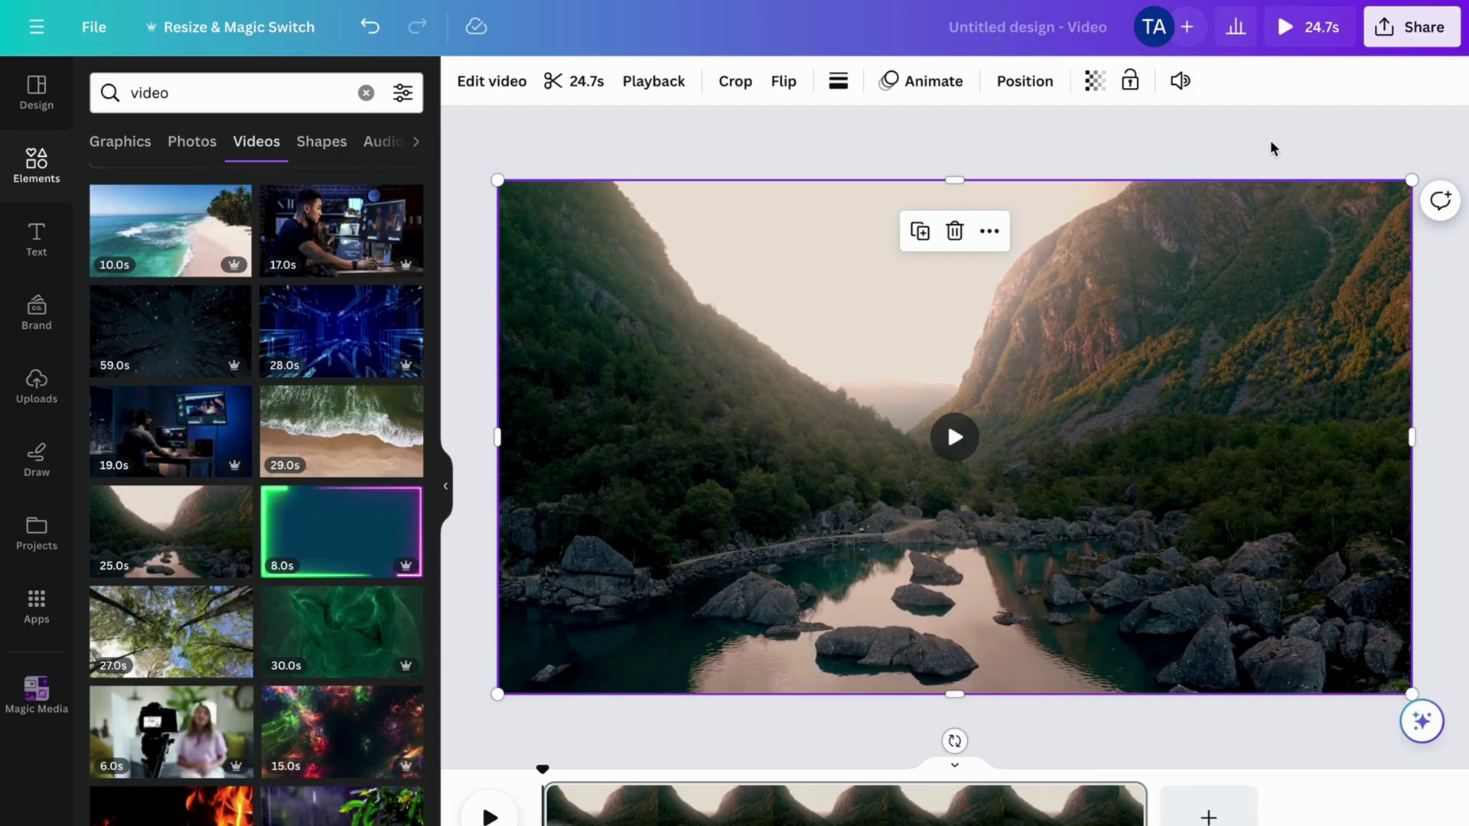
click(1203, 157)
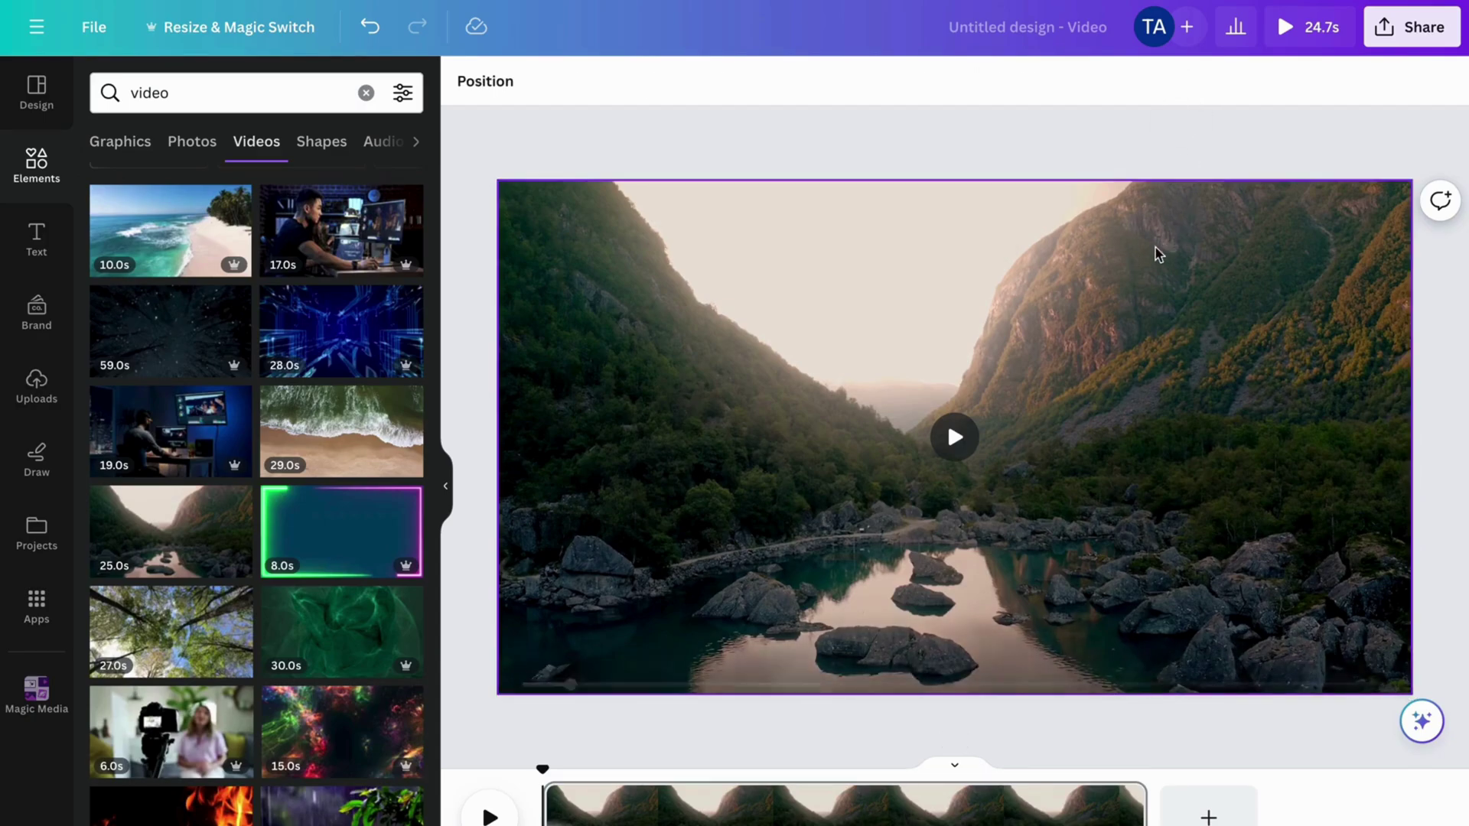
click(1160, 262)
key(Delete)
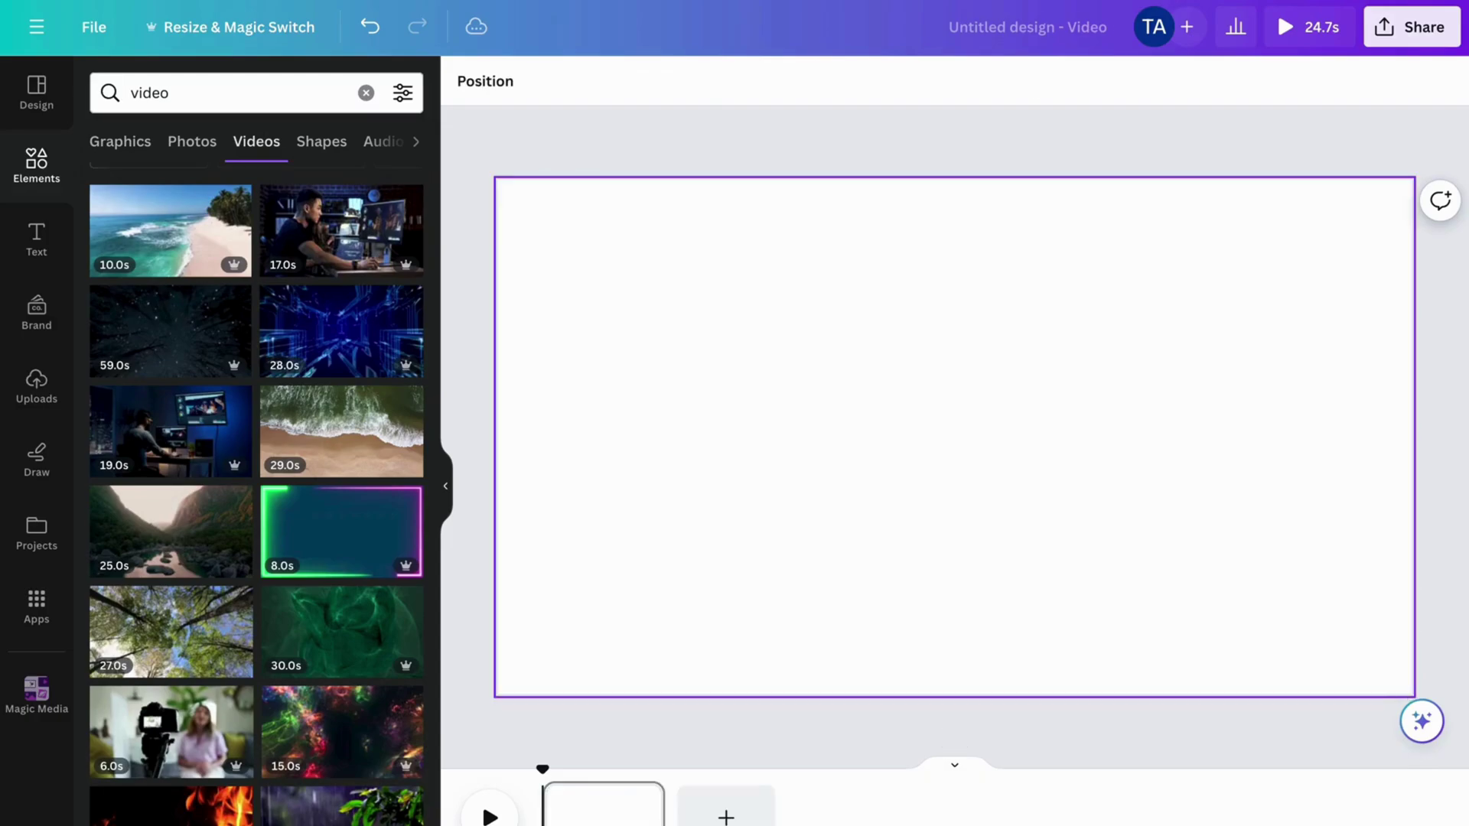
drag(172, 528, 528, 318)
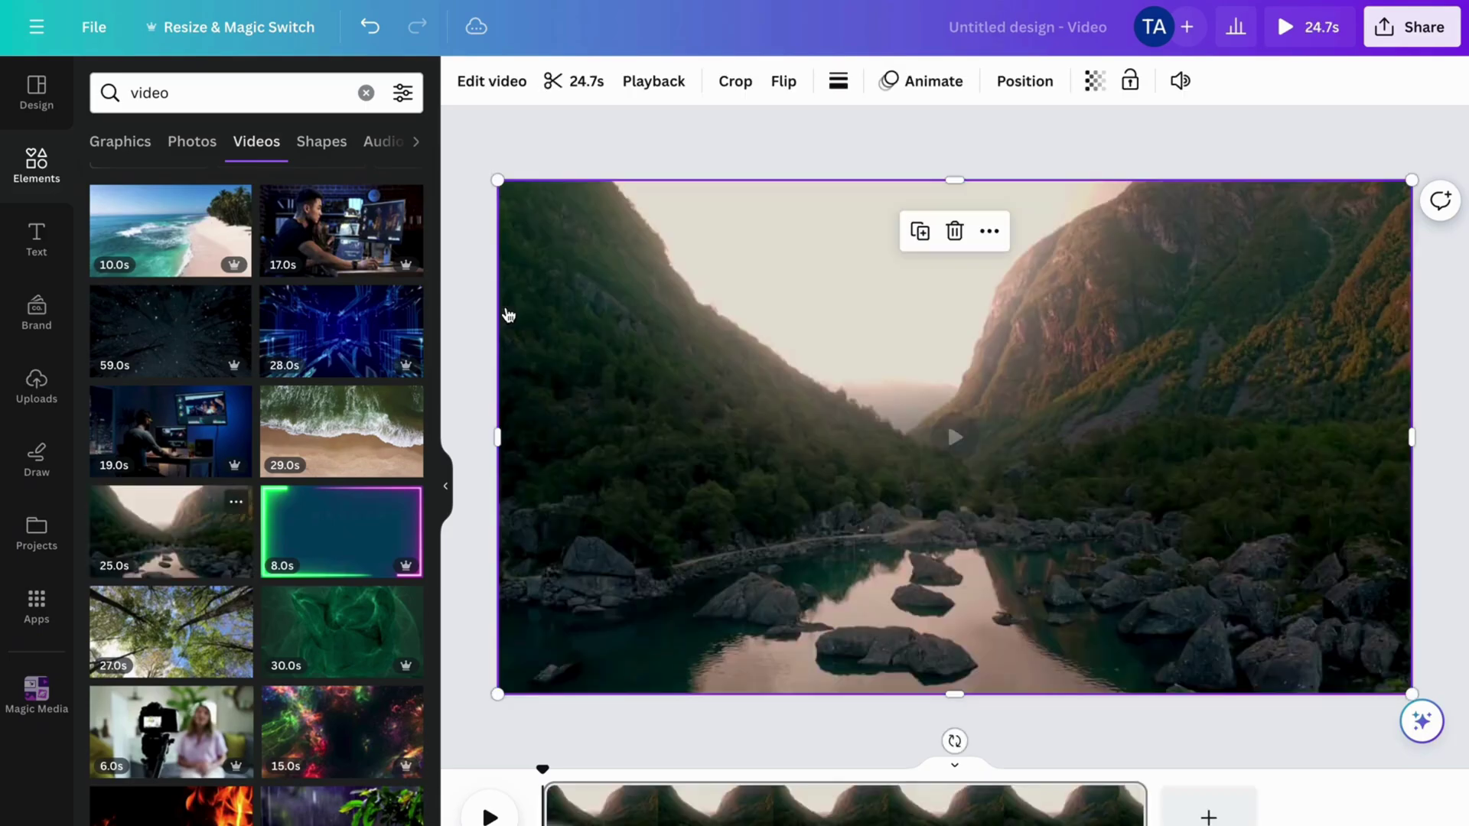
click(476, 287)
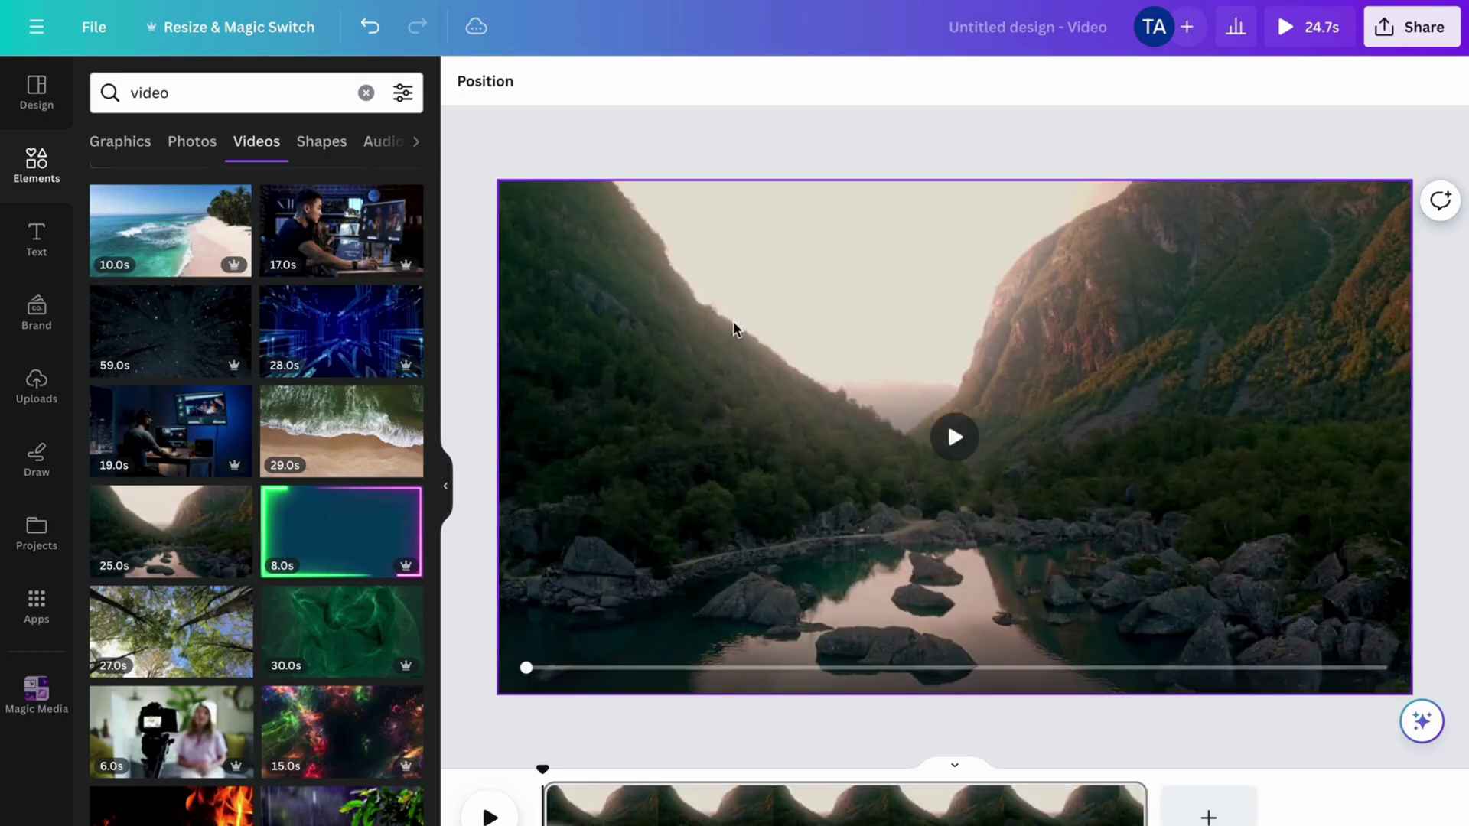
click(641, 338)
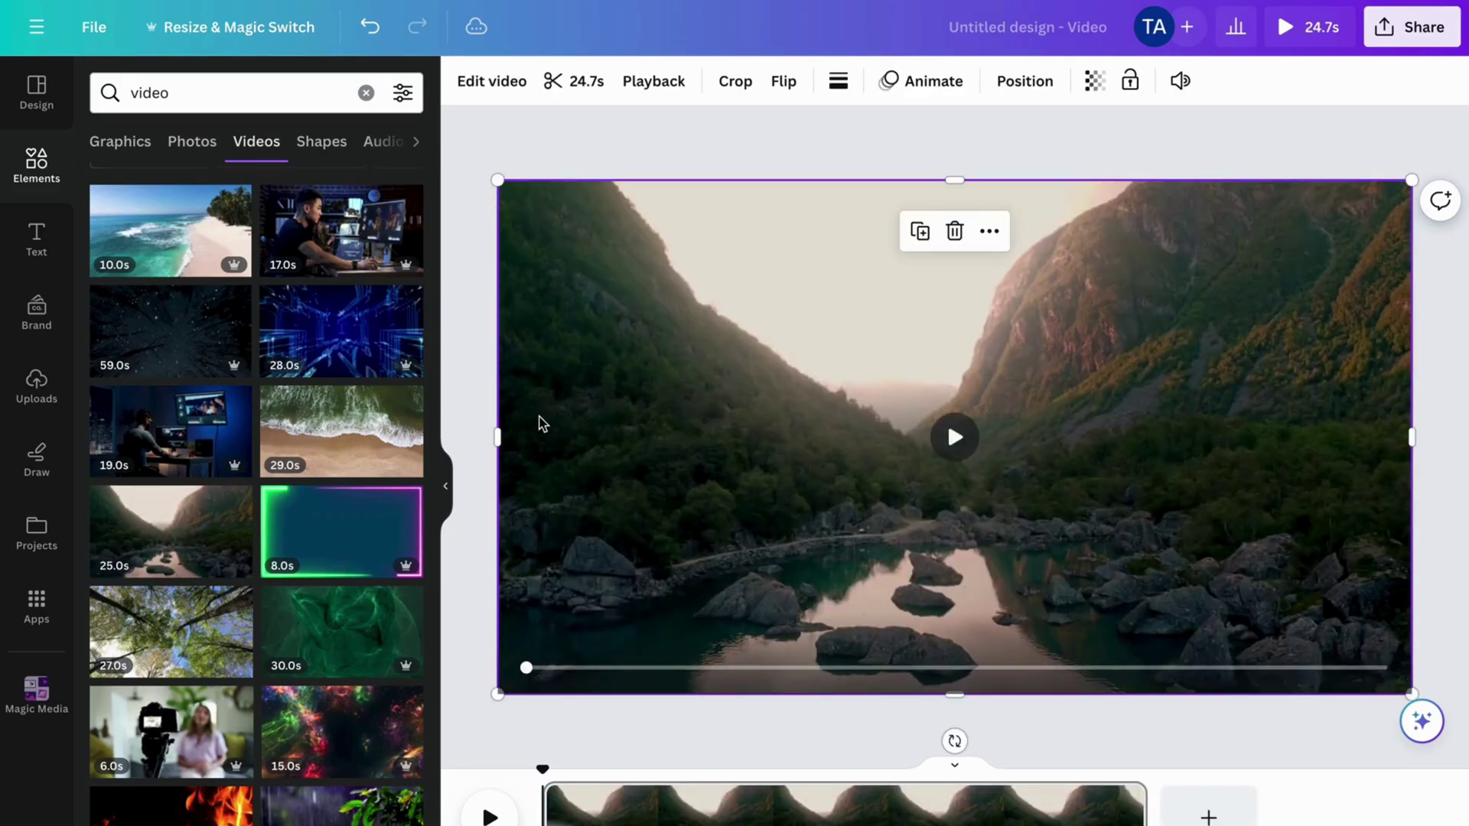
drag(498, 437, 564, 437)
drag(566, 181, 652, 236)
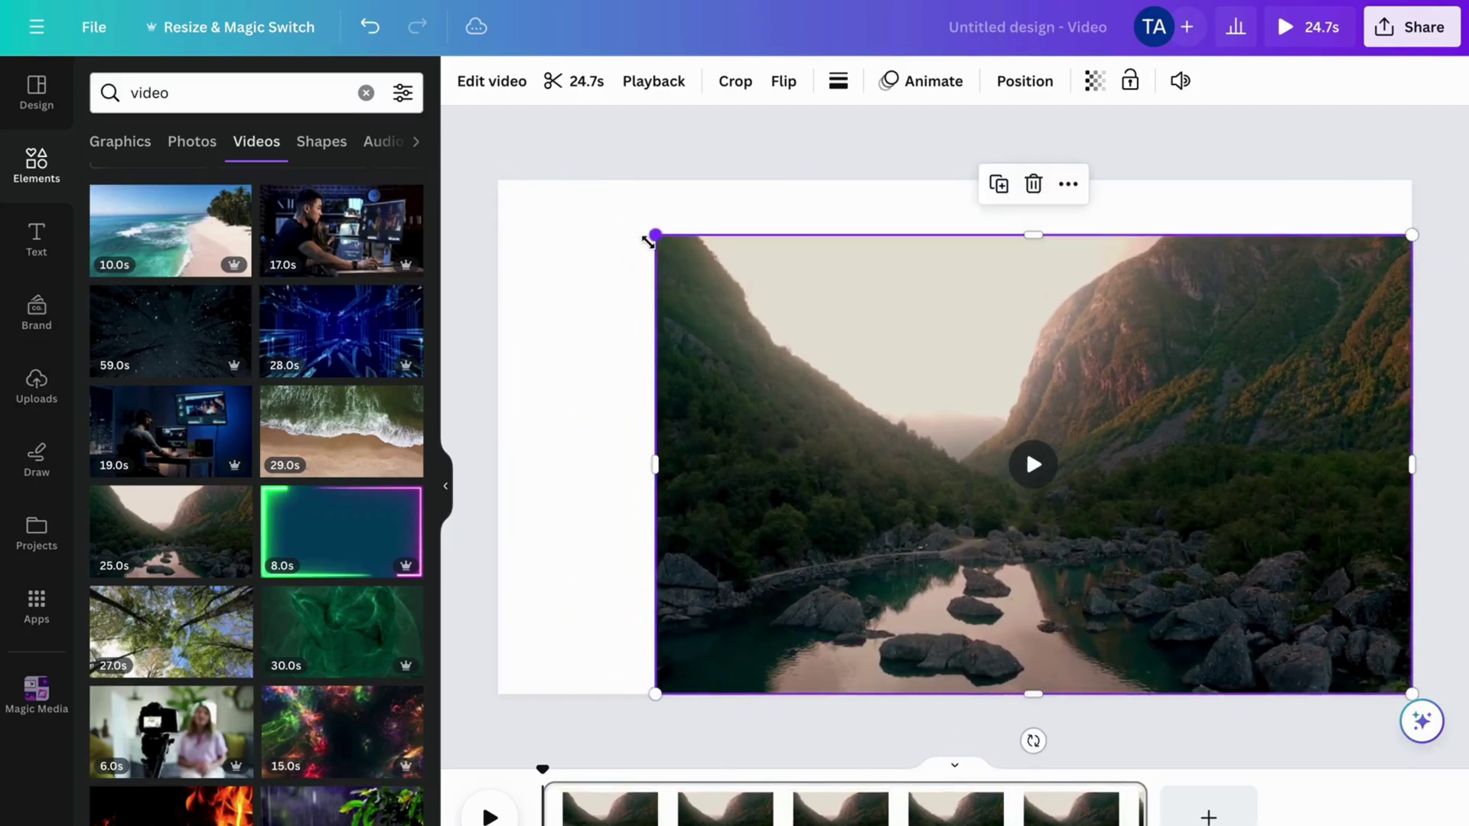
drag(811, 348, 753, 337)
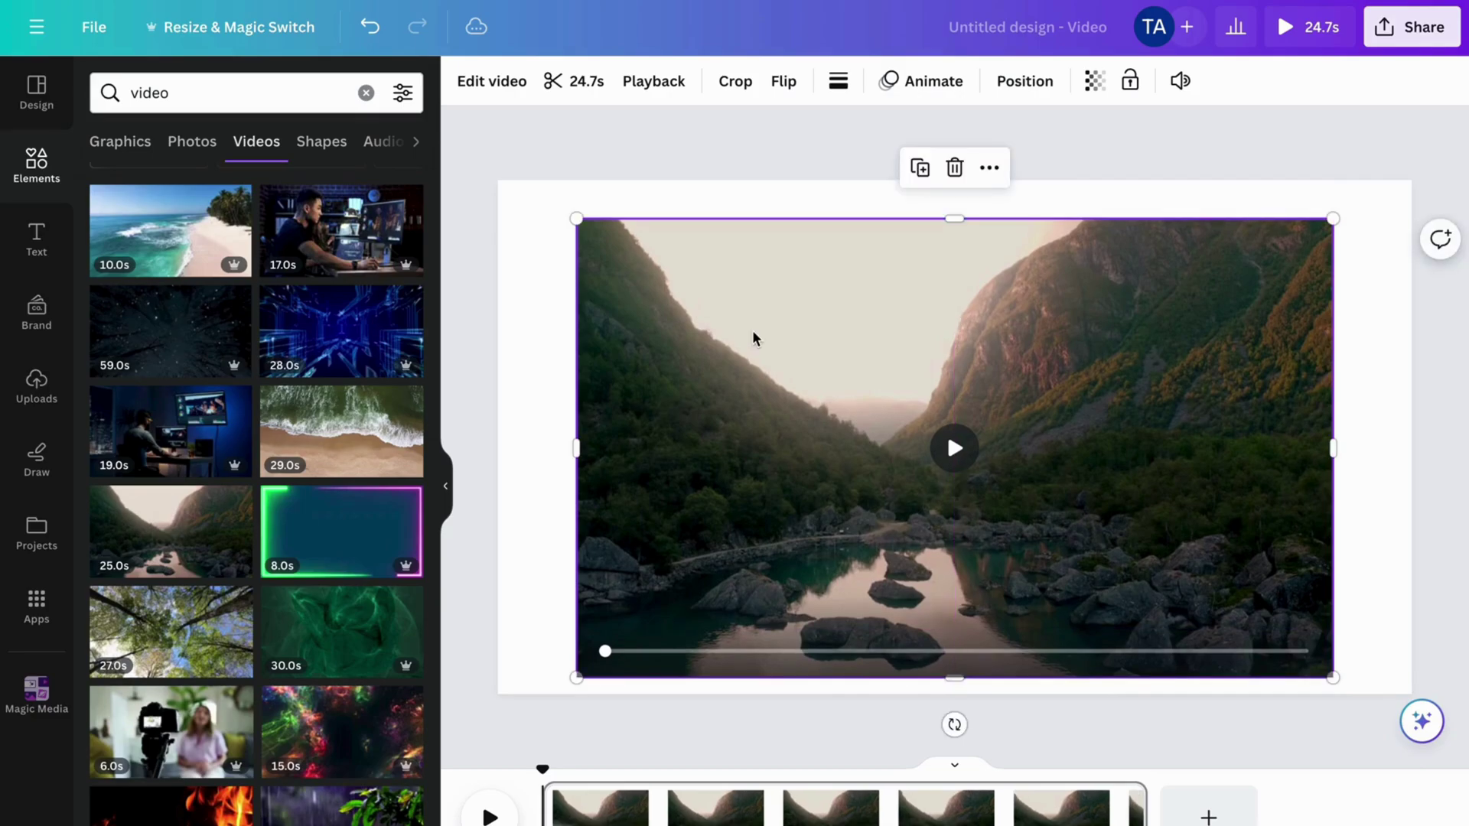
key(Delete)
drag(214, 557, 570, 233)
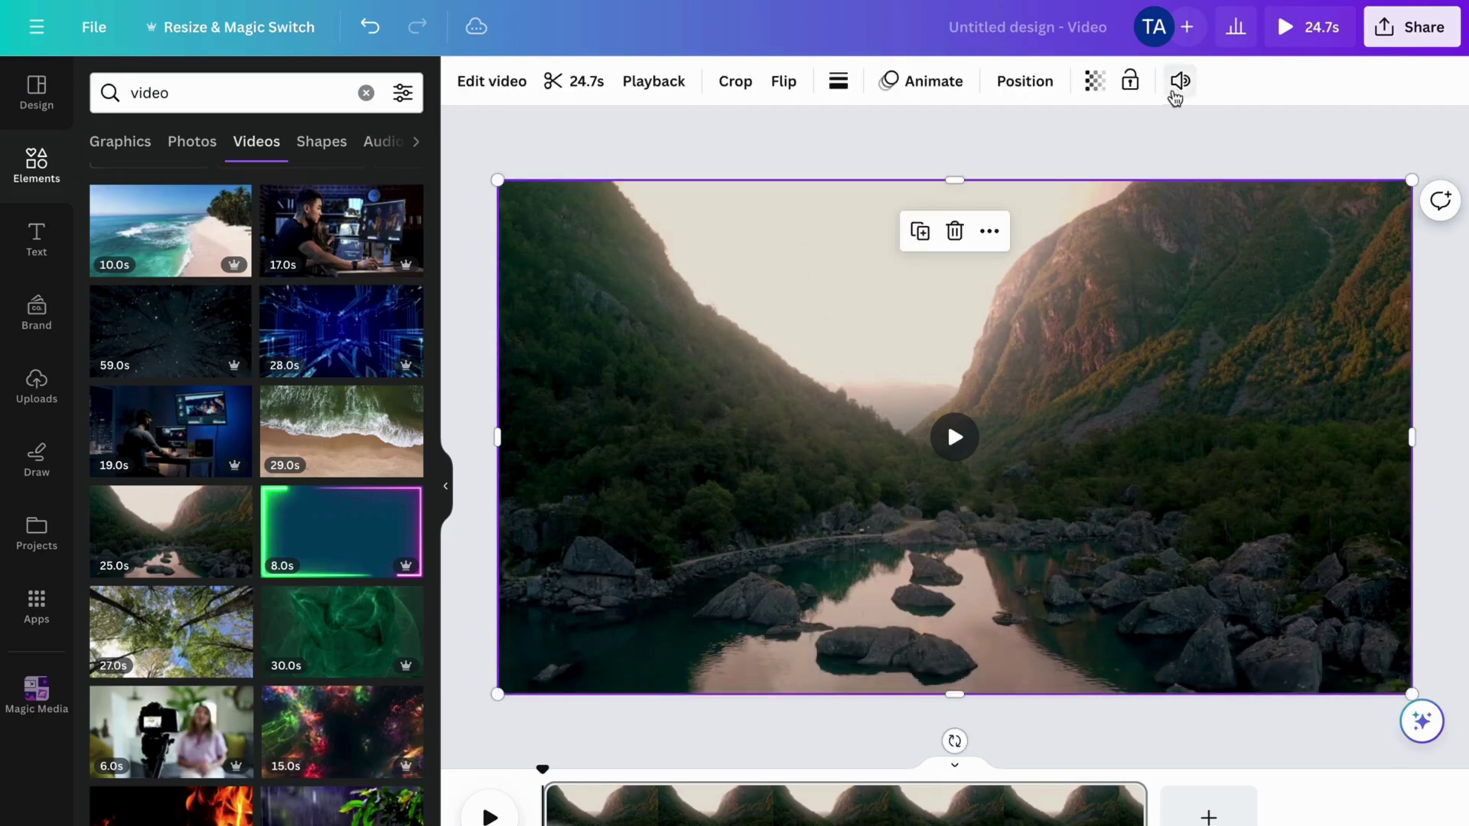
Set the valley video's volume to 0.
click(1181, 80)
drag(1122, 178, 837, 178)
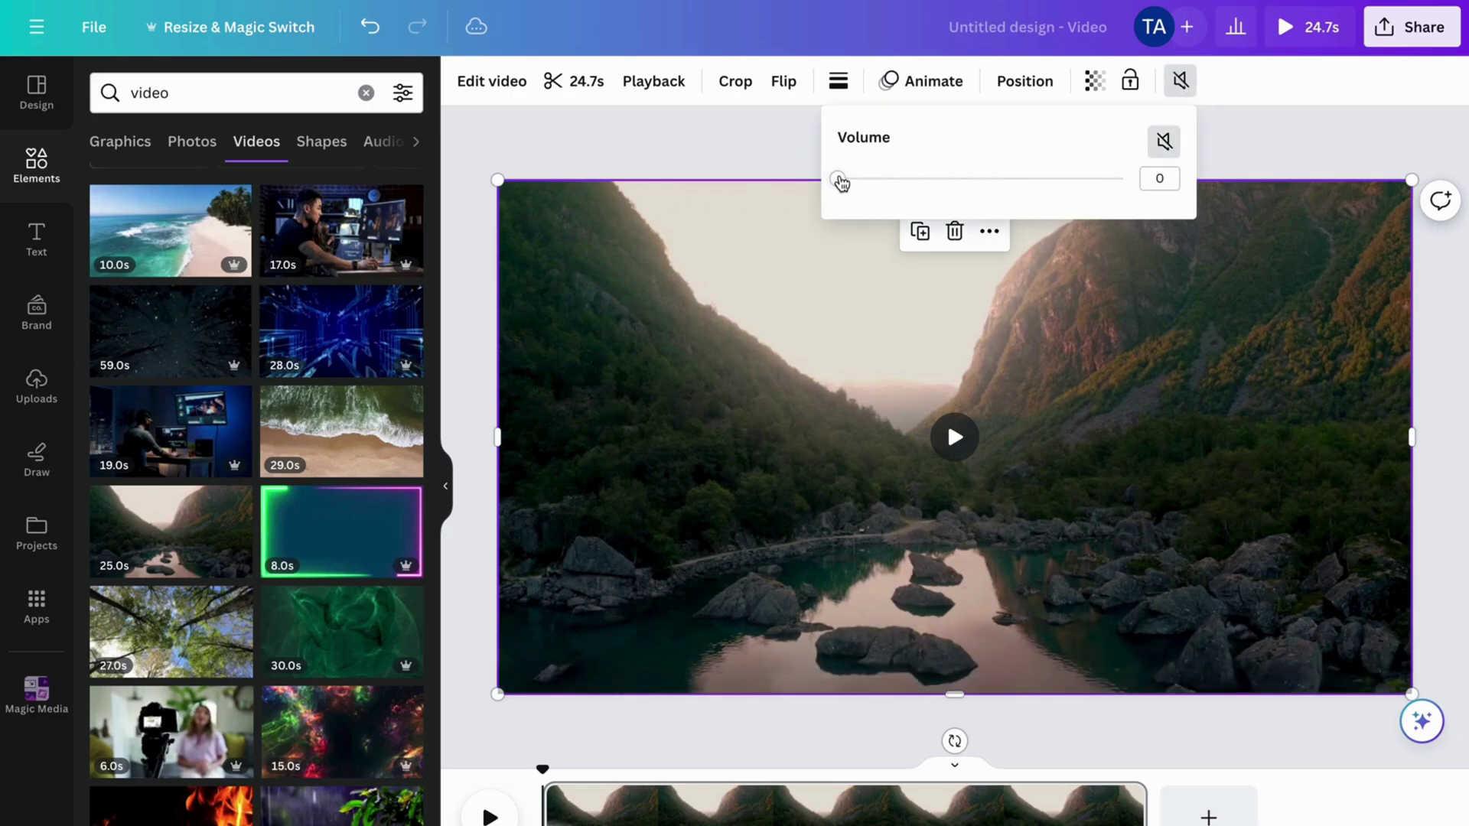
click(728, 159)
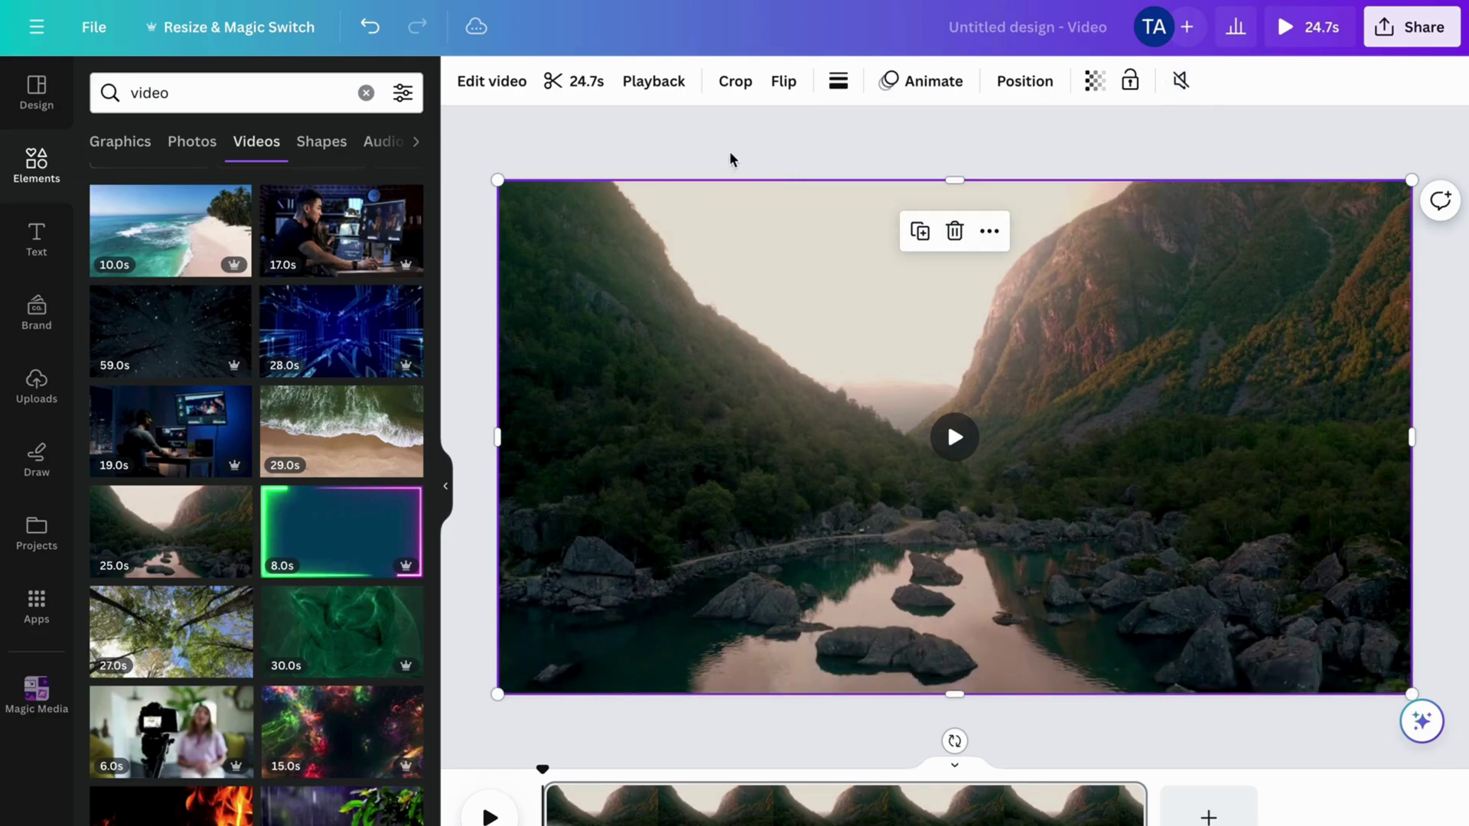
click(1432, 330)
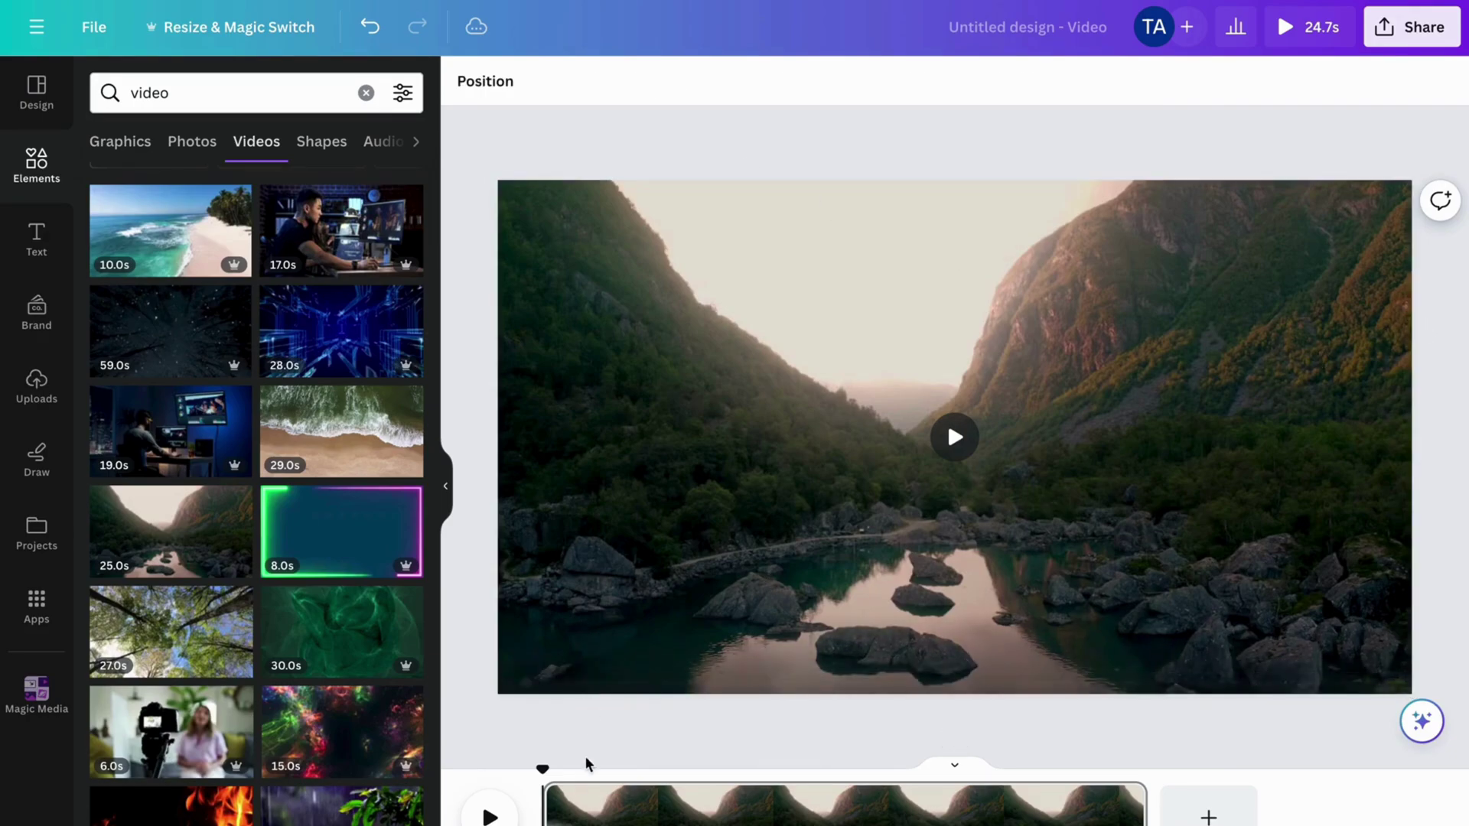
Play a preview of the clip, then scrub the playhead to about 4.2s.
click(490, 817)
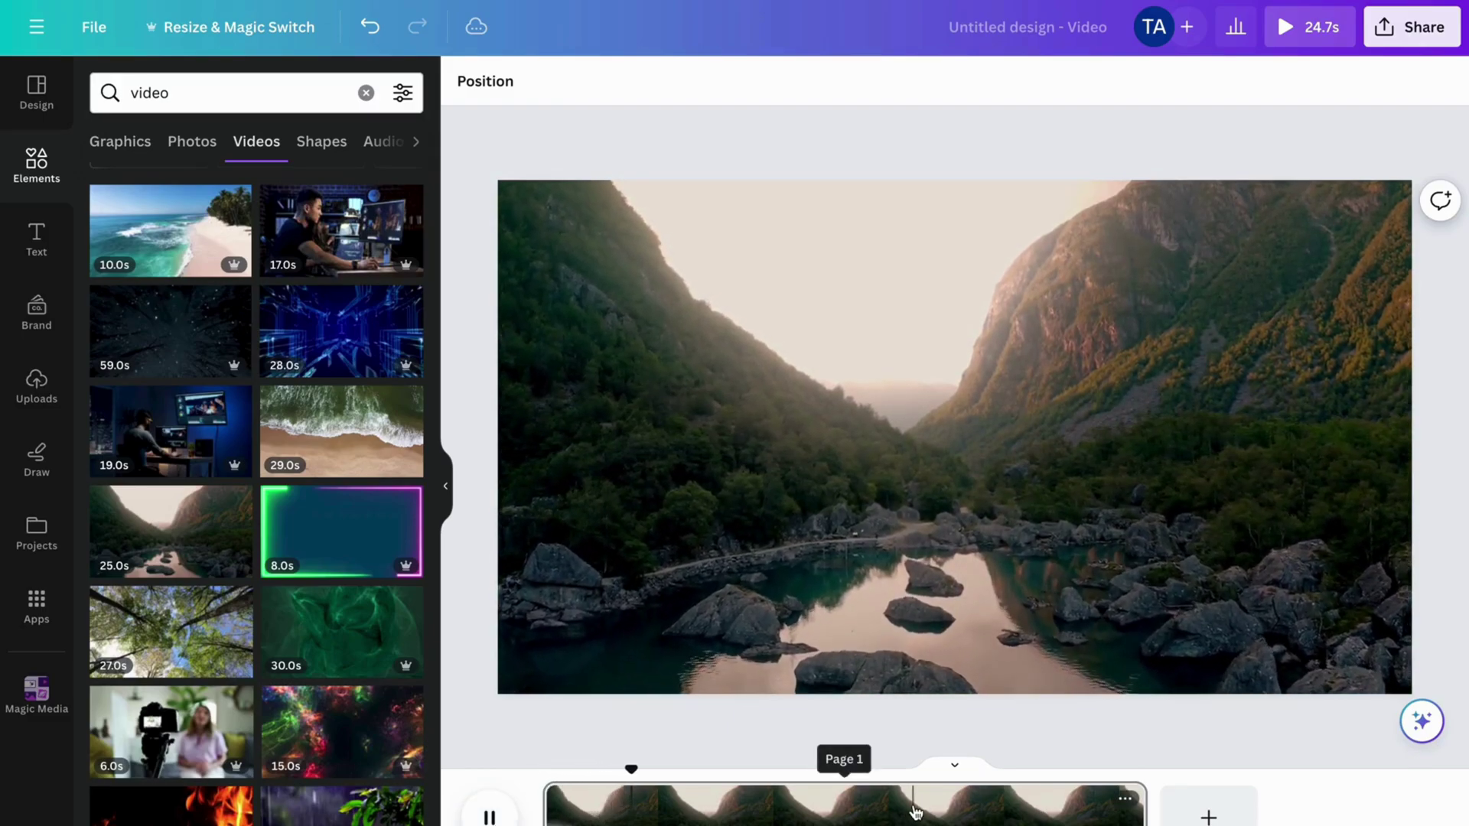
click(490, 817)
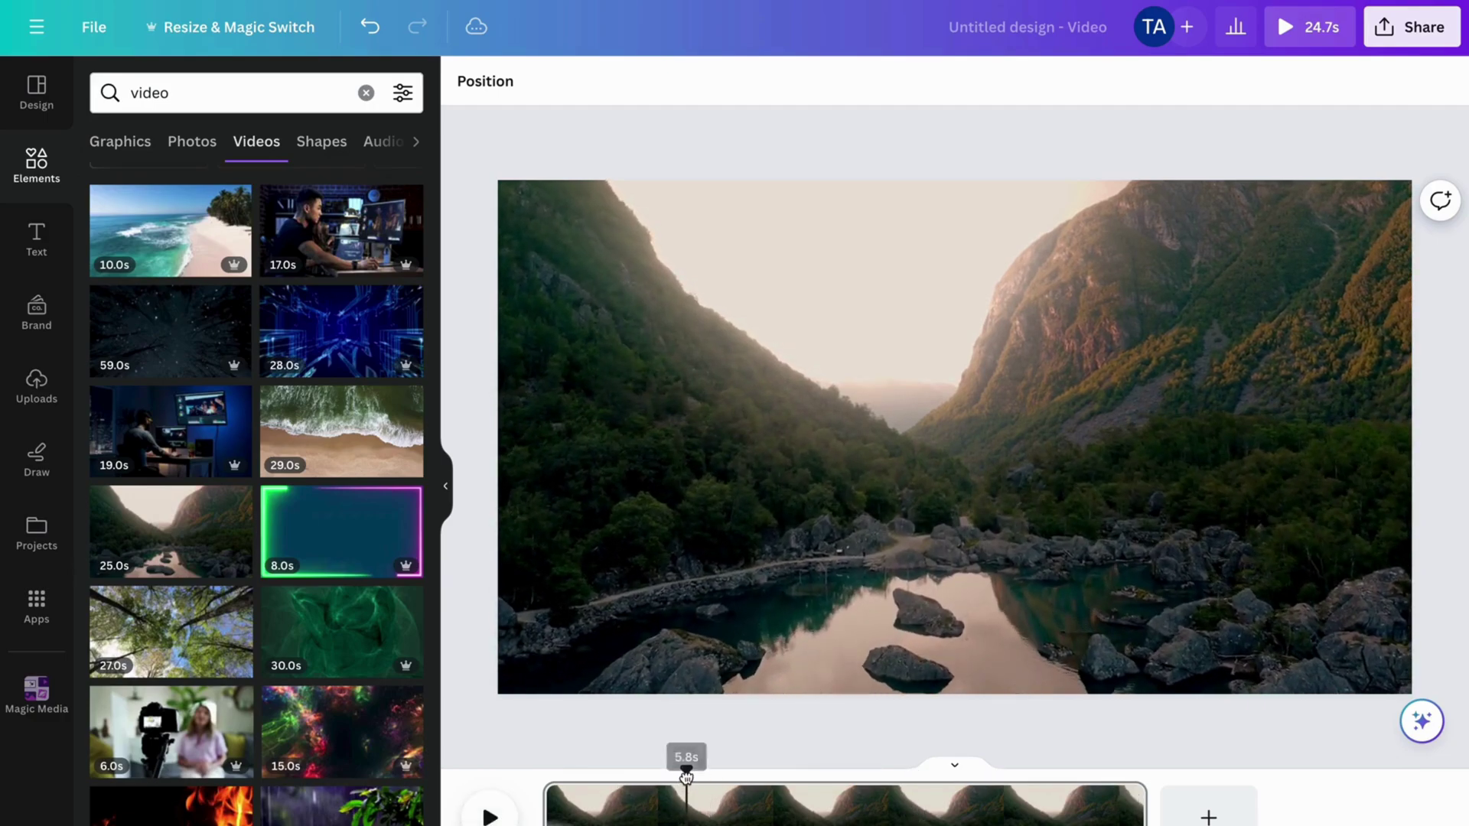
drag(687, 771, 622, 790)
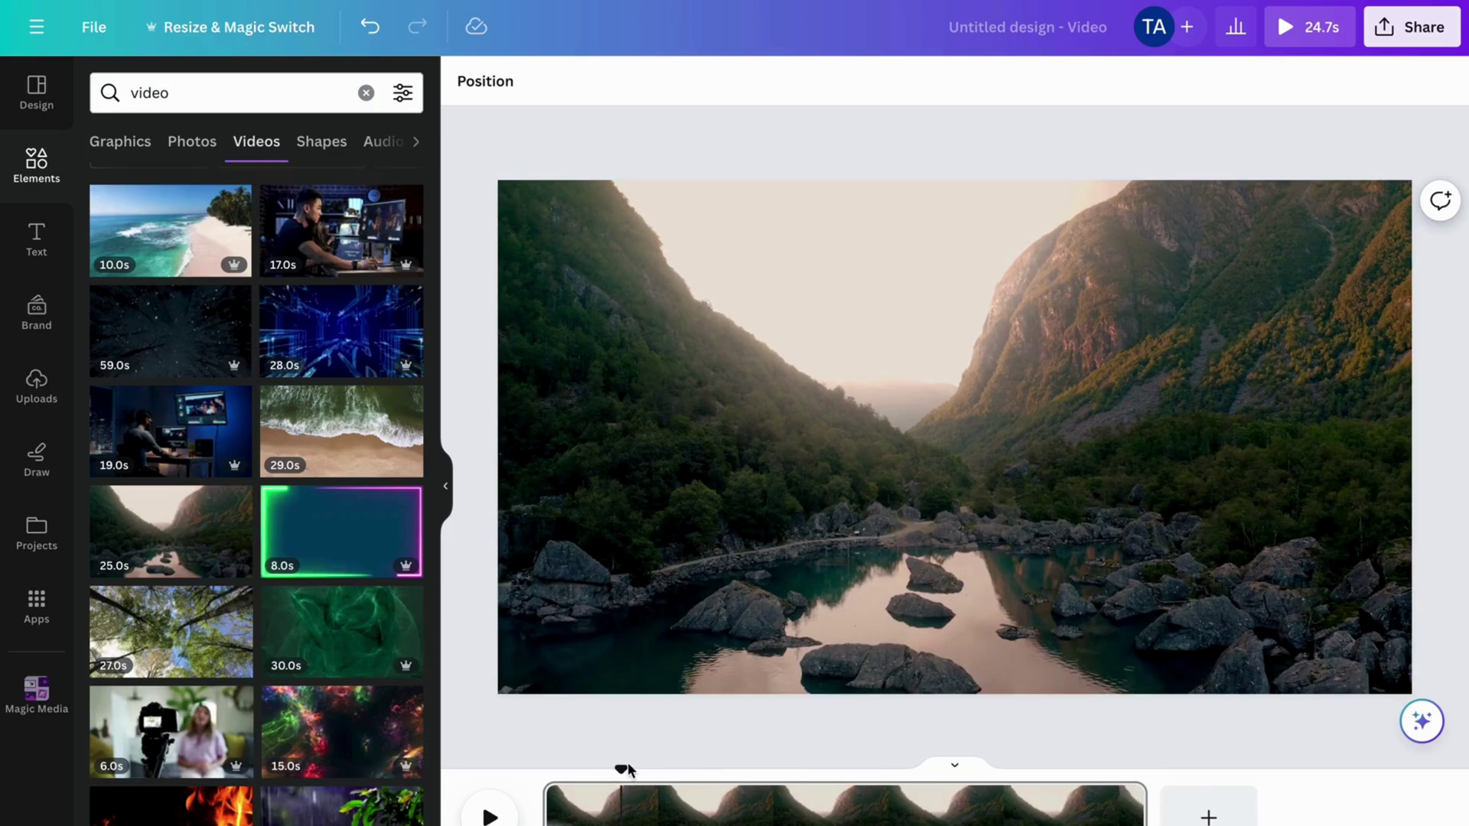
click(604, 775)
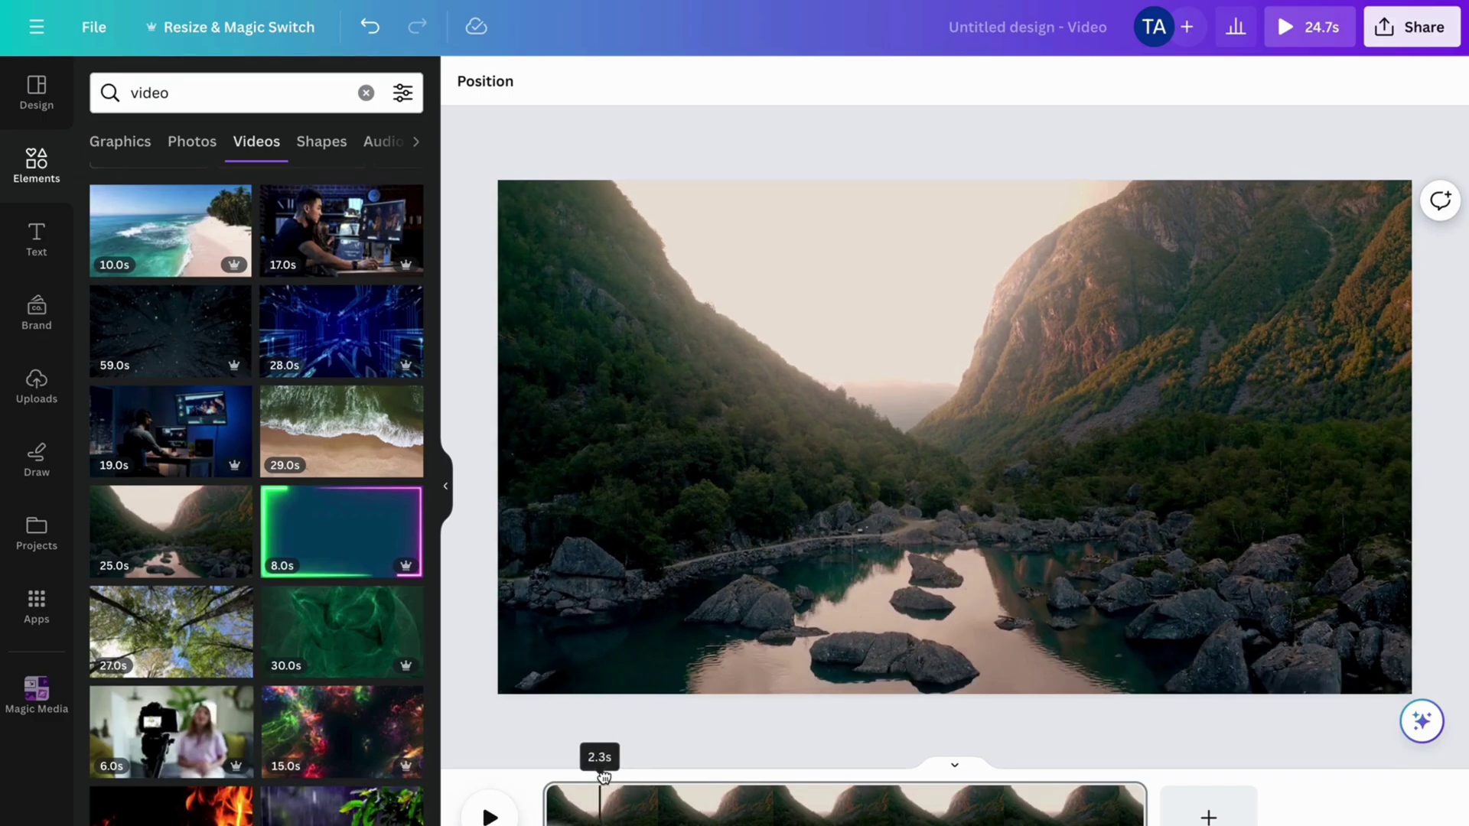
drag(638, 779, 650, 776)
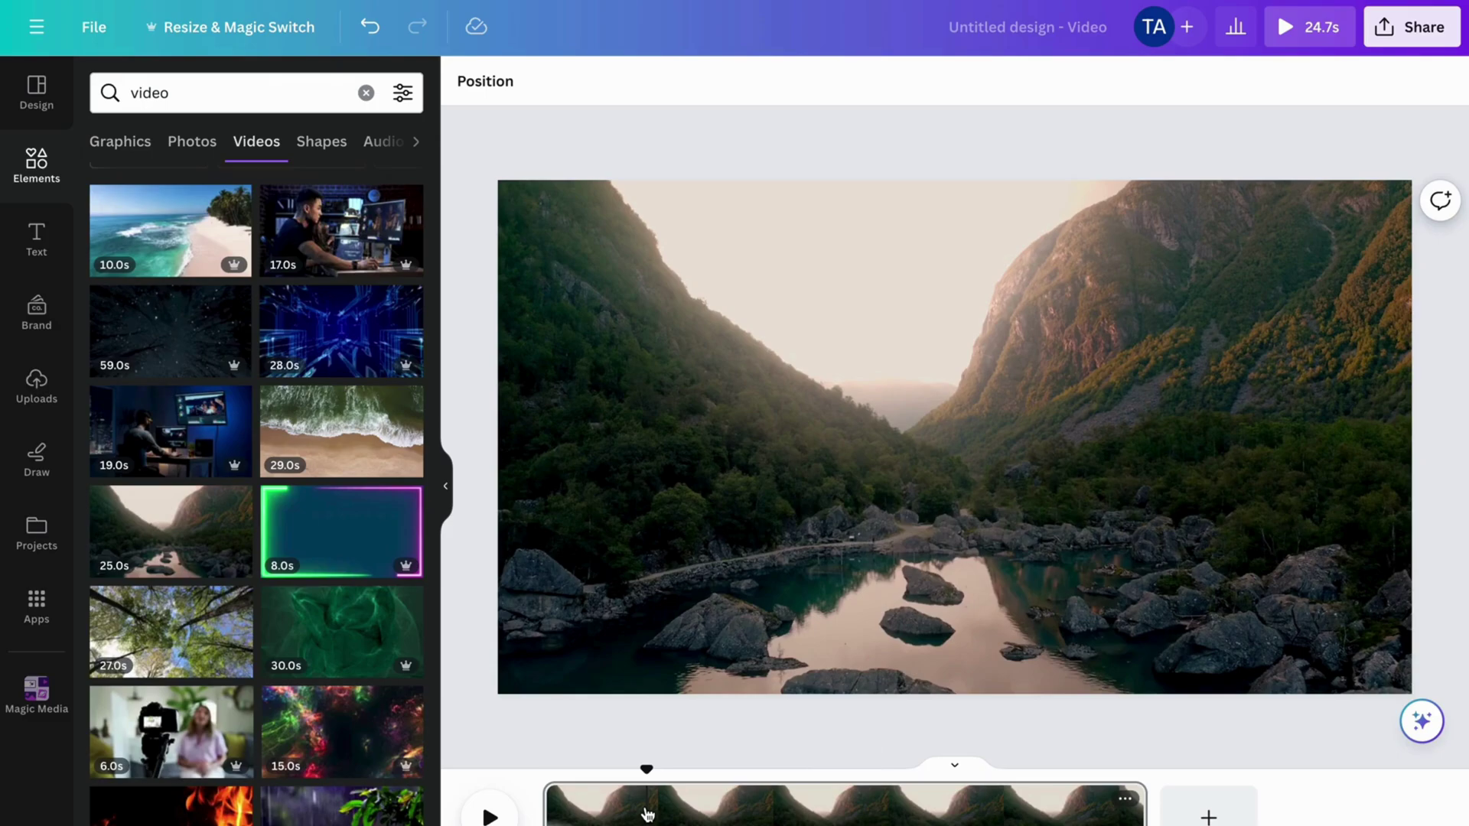
Duplicate the valley clip's page, then delete the duplicated second page.
right_click(647, 814)
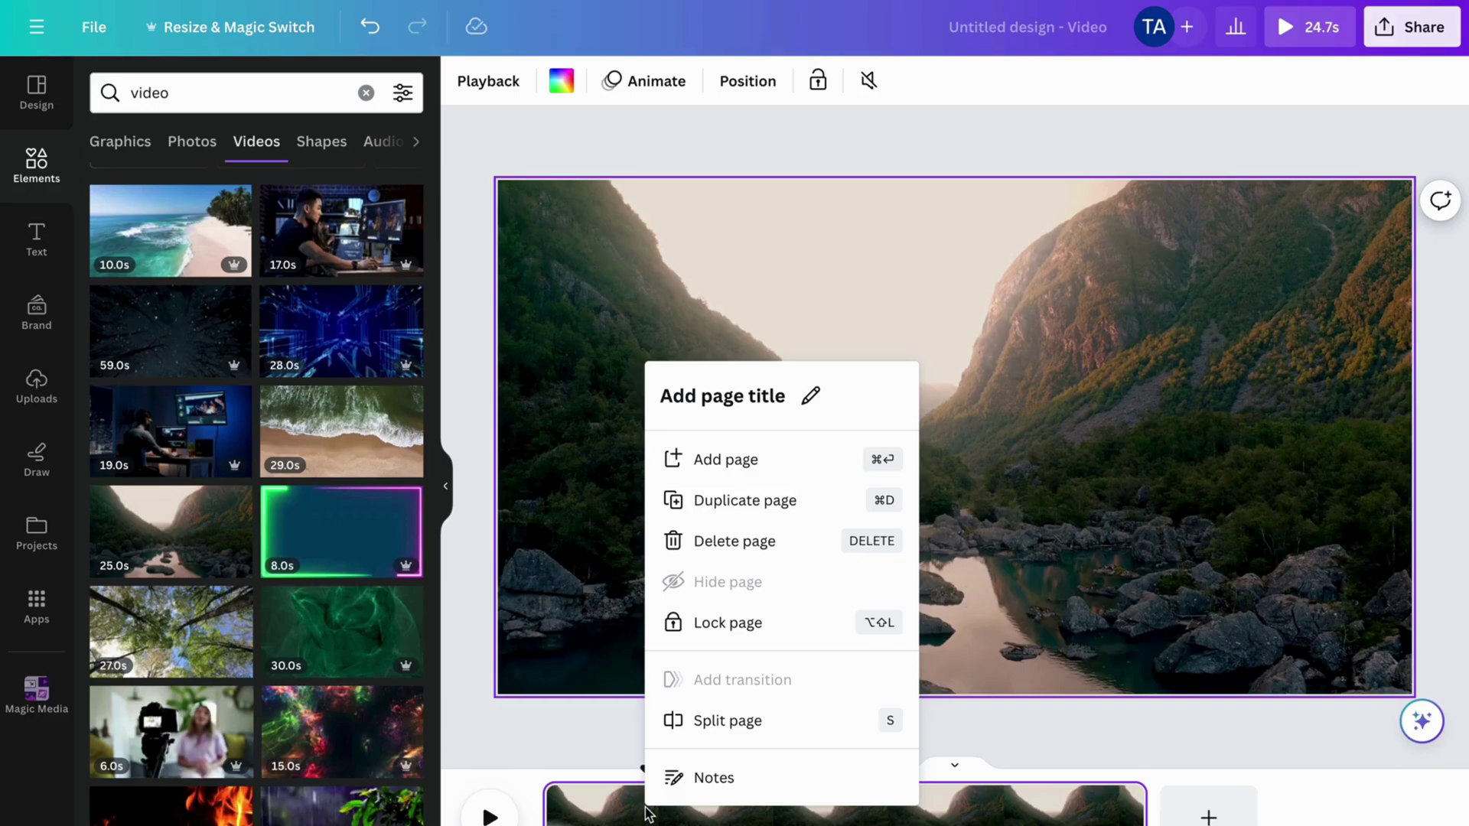
click(643, 817)
right_click(642, 817)
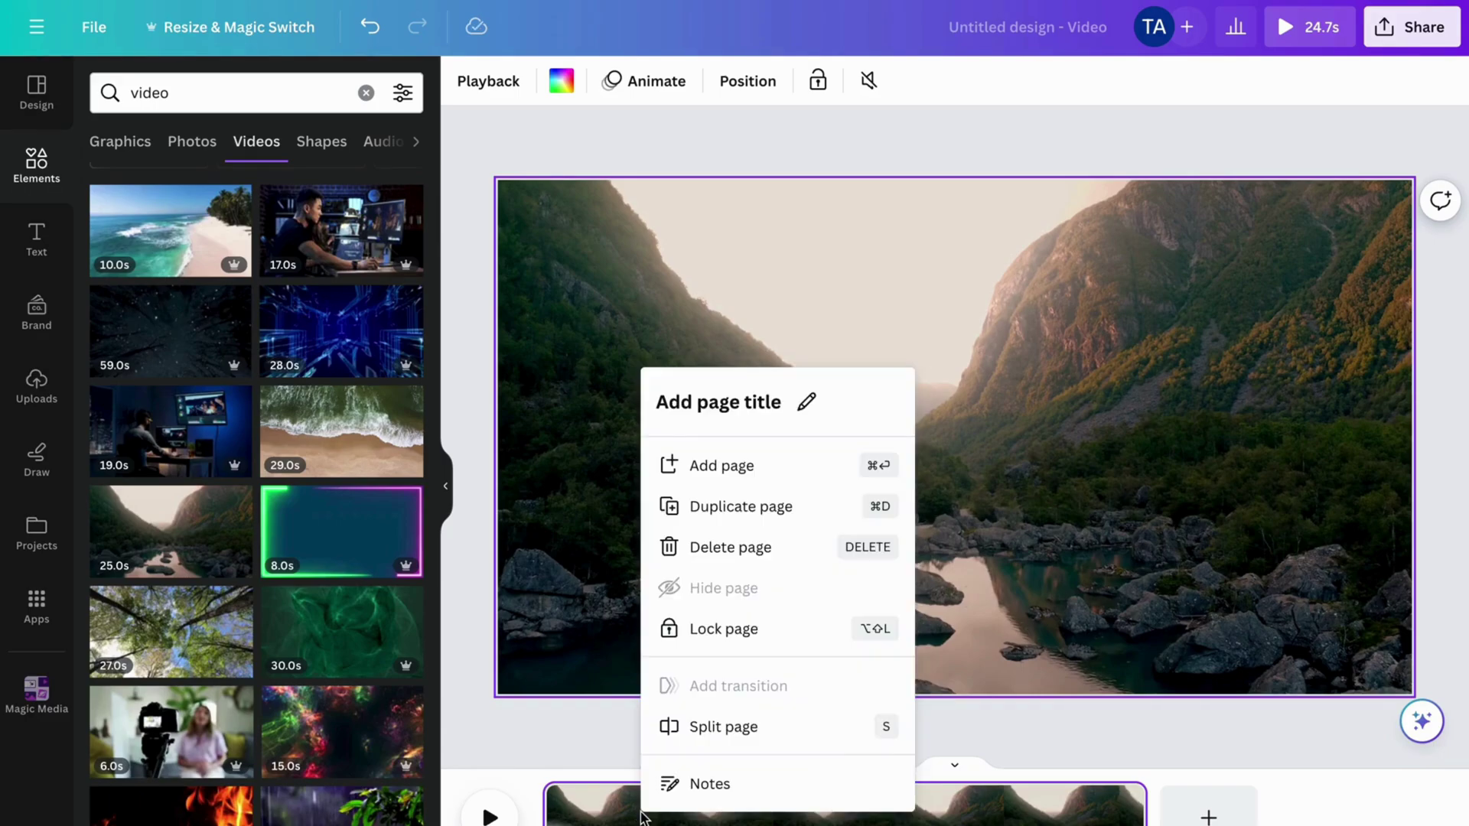
click(646, 815)
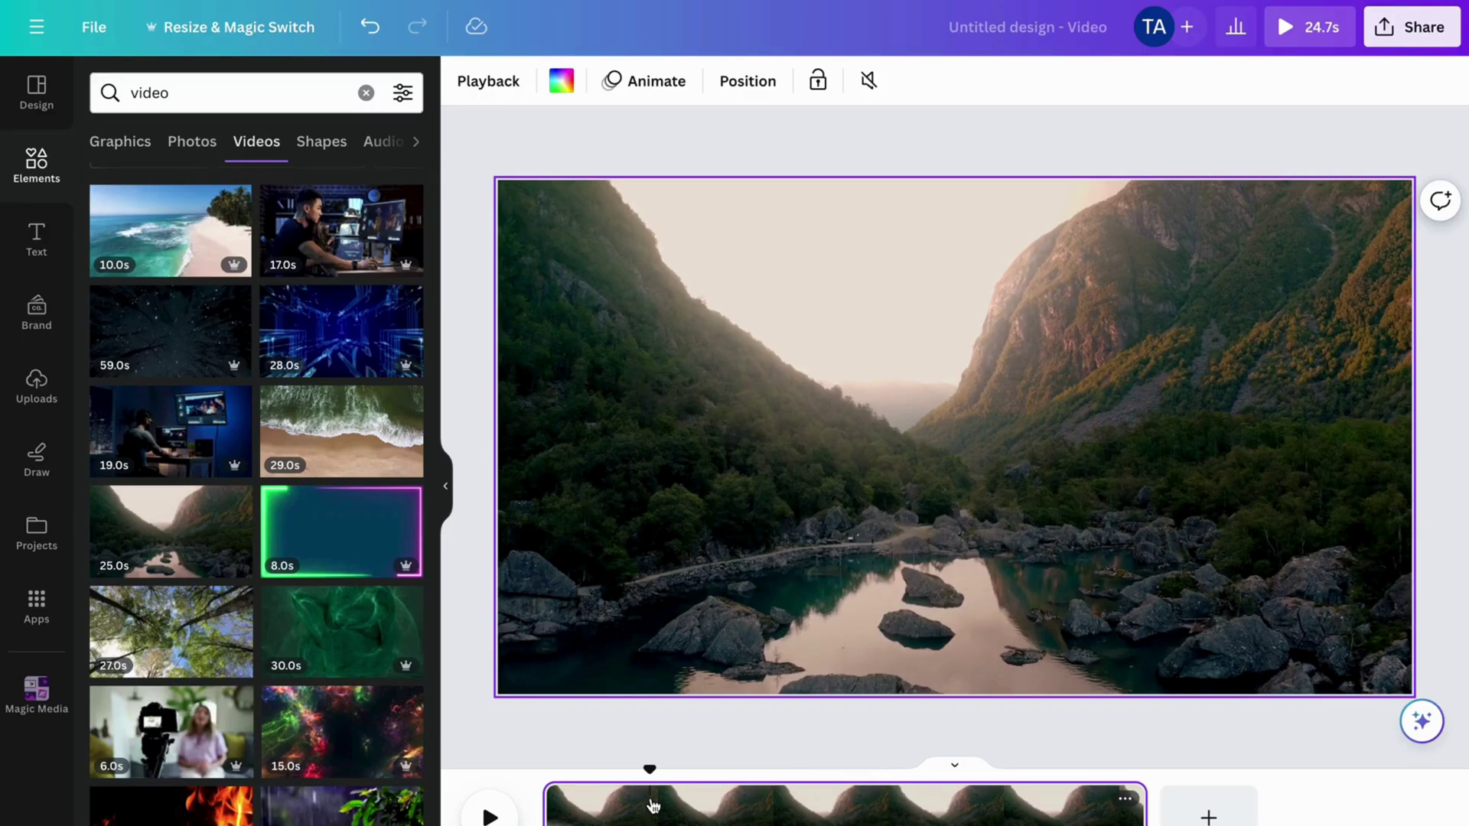
right_click(652, 805)
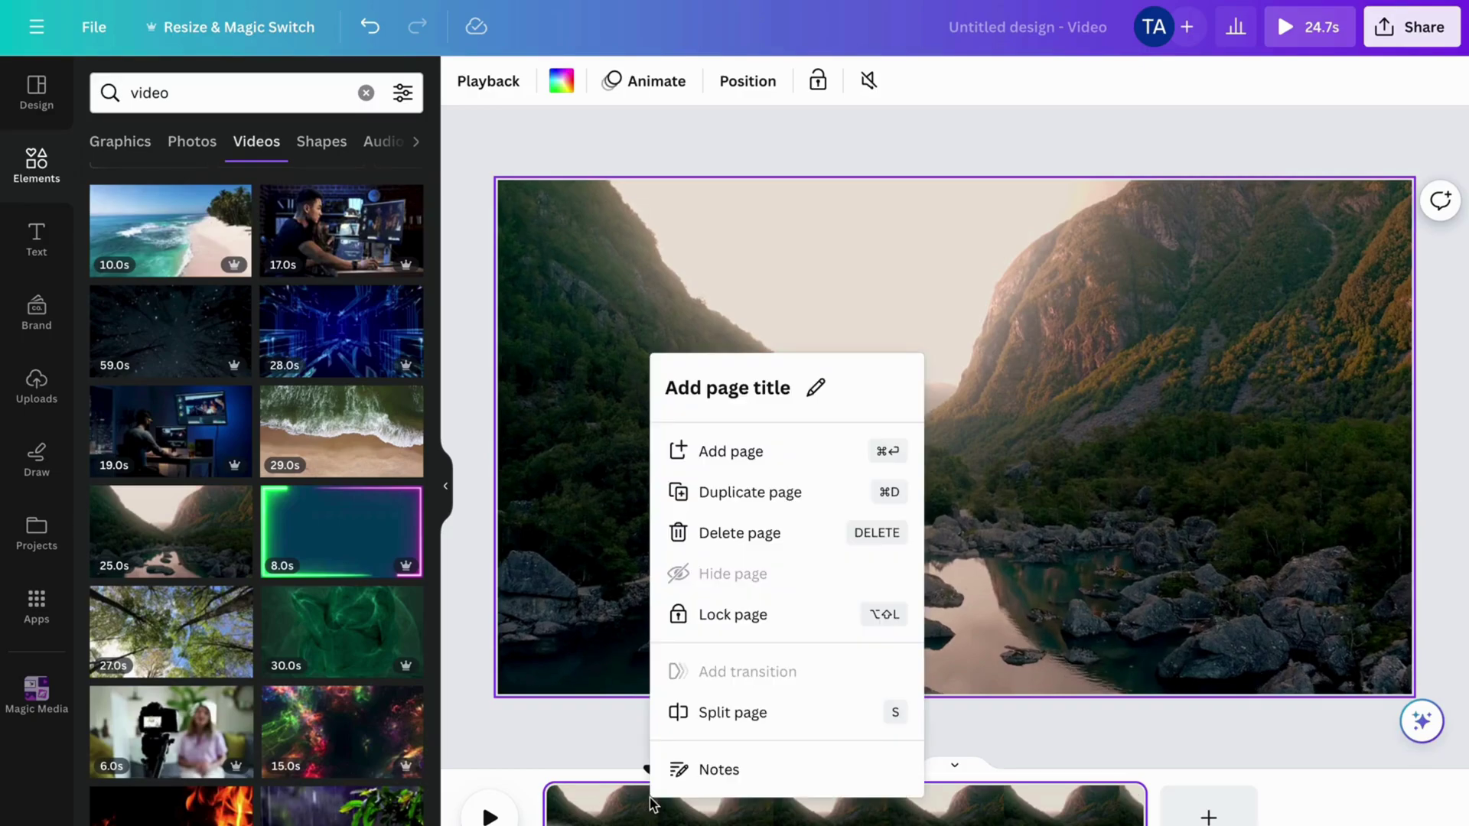
click(795, 497)
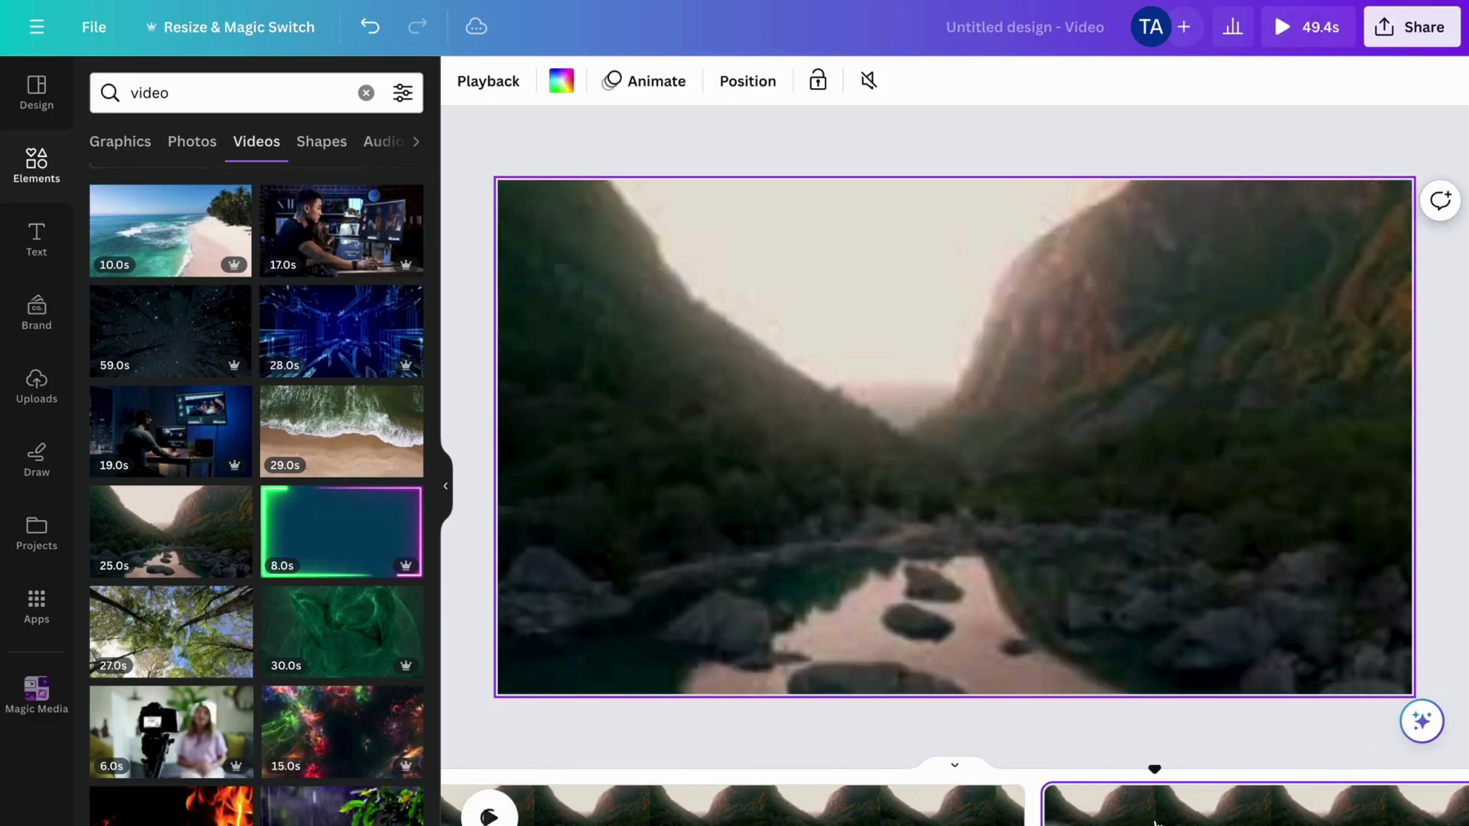
right_click(1158, 818)
key(Delete)
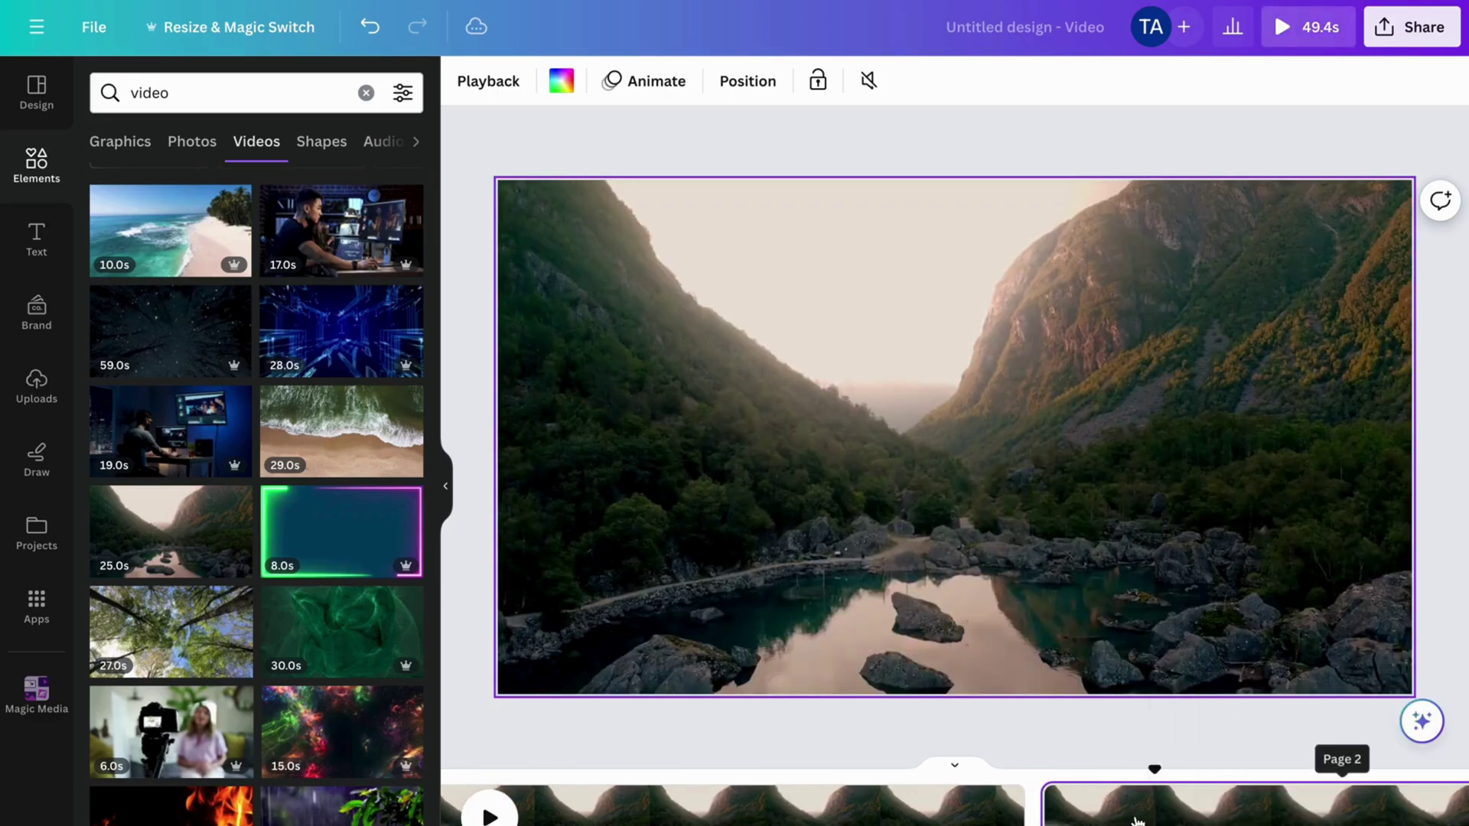
Split the valley clip into two pages and trim page 2's start to 15.2s.
right_click(691, 807)
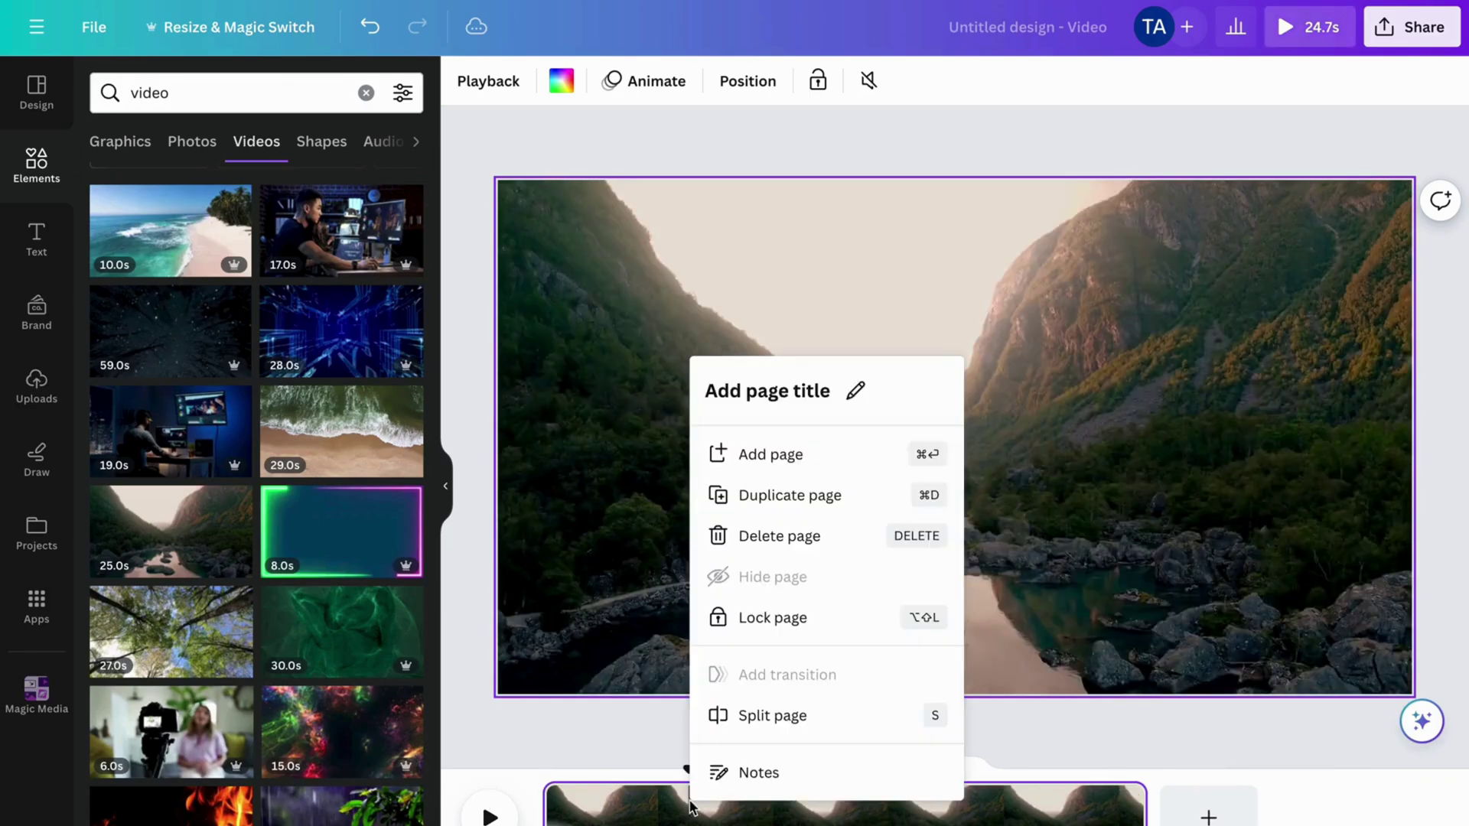
click(743, 717)
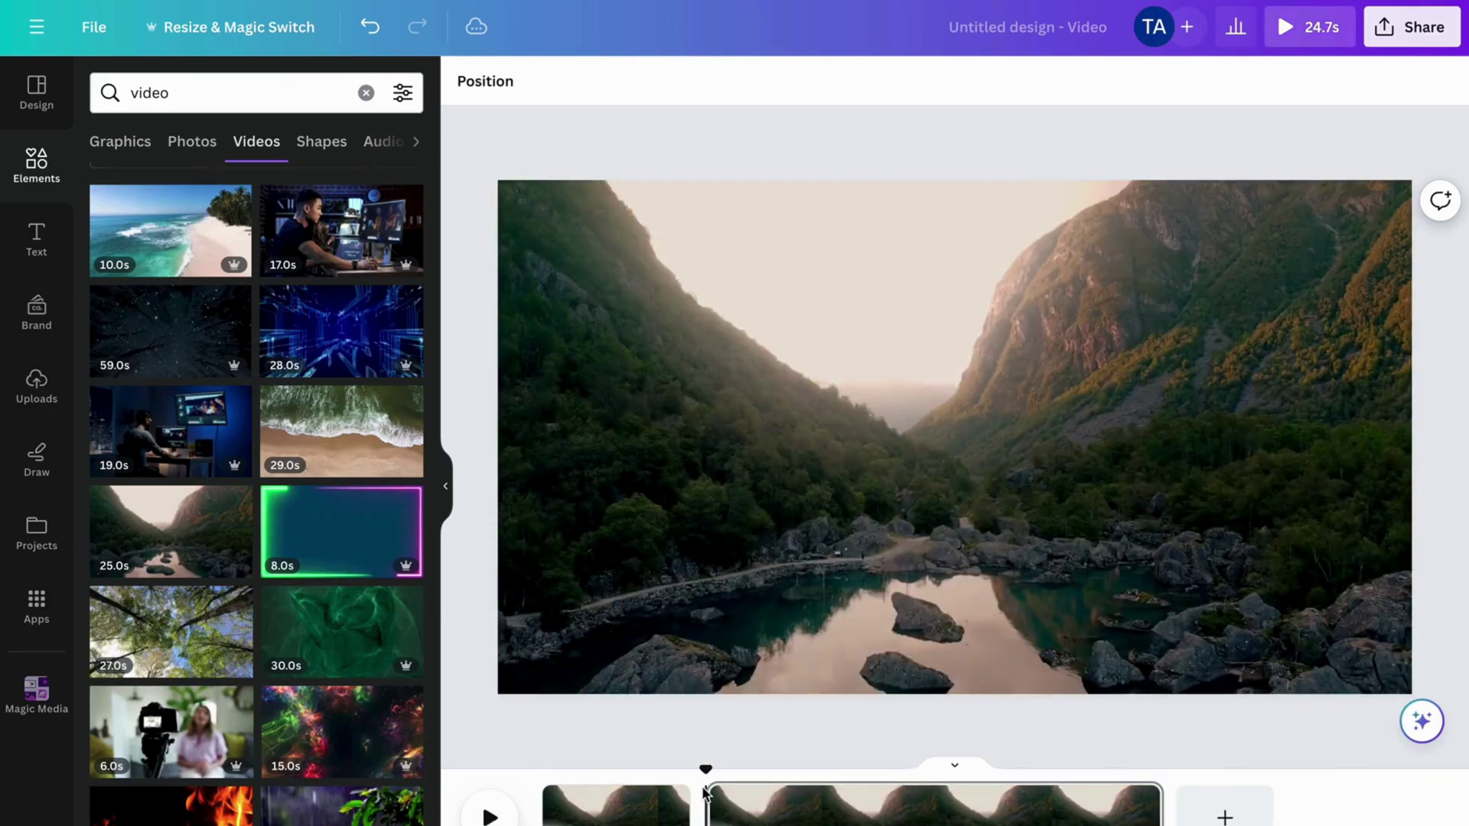
drag(705, 768, 666, 770)
key(space)
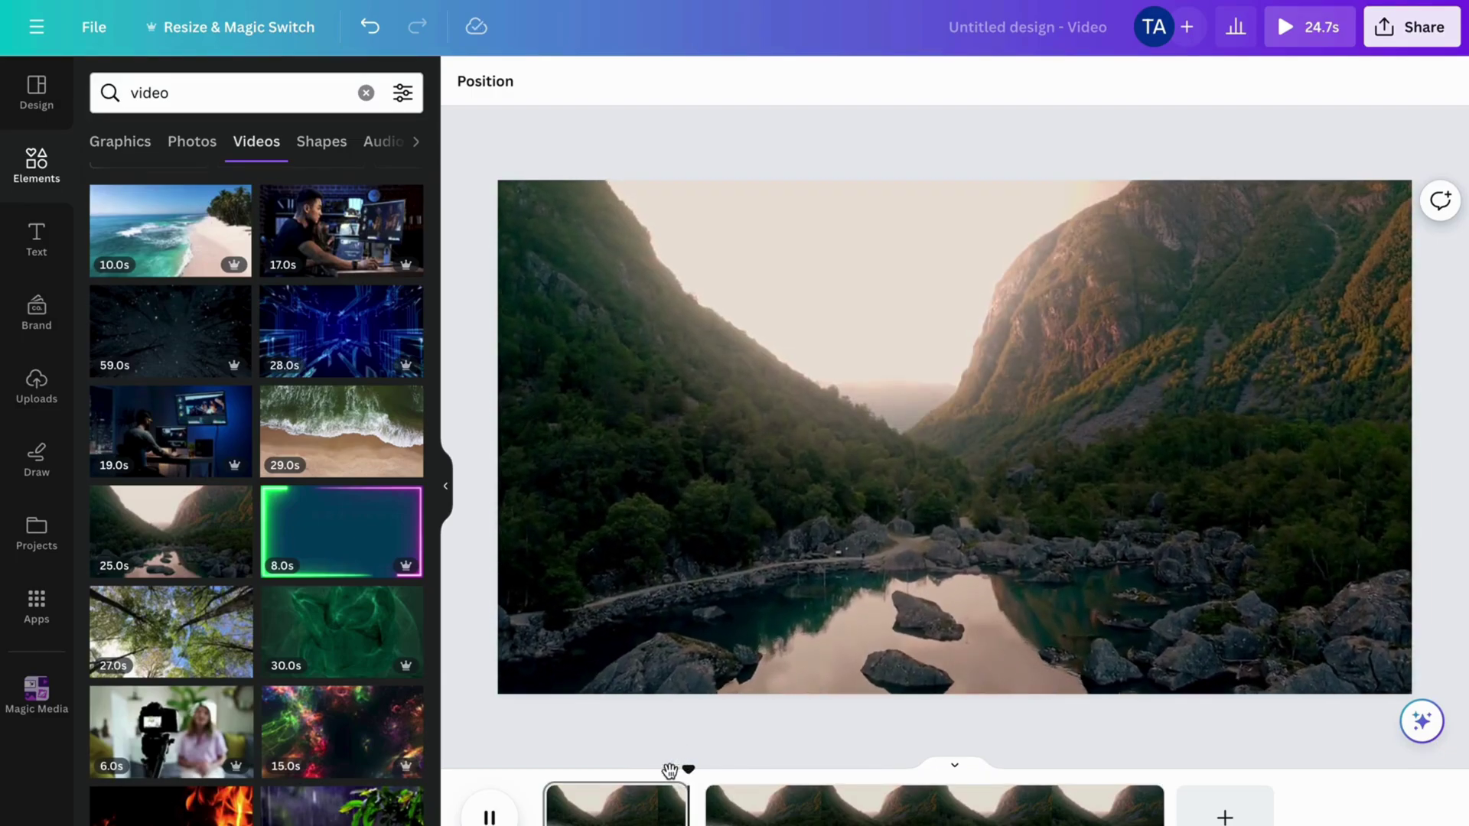
key(space)
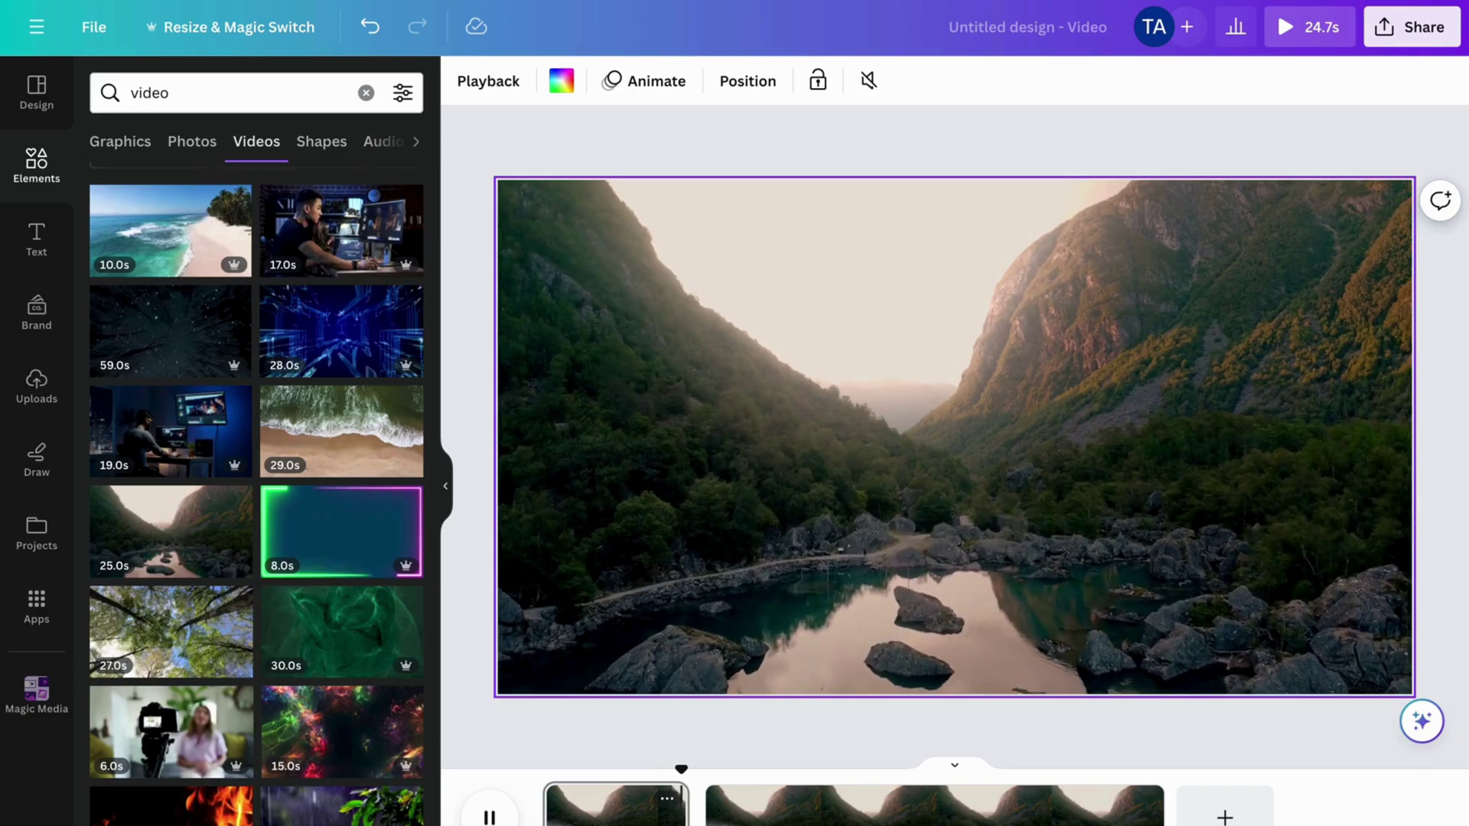
click(761, 817)
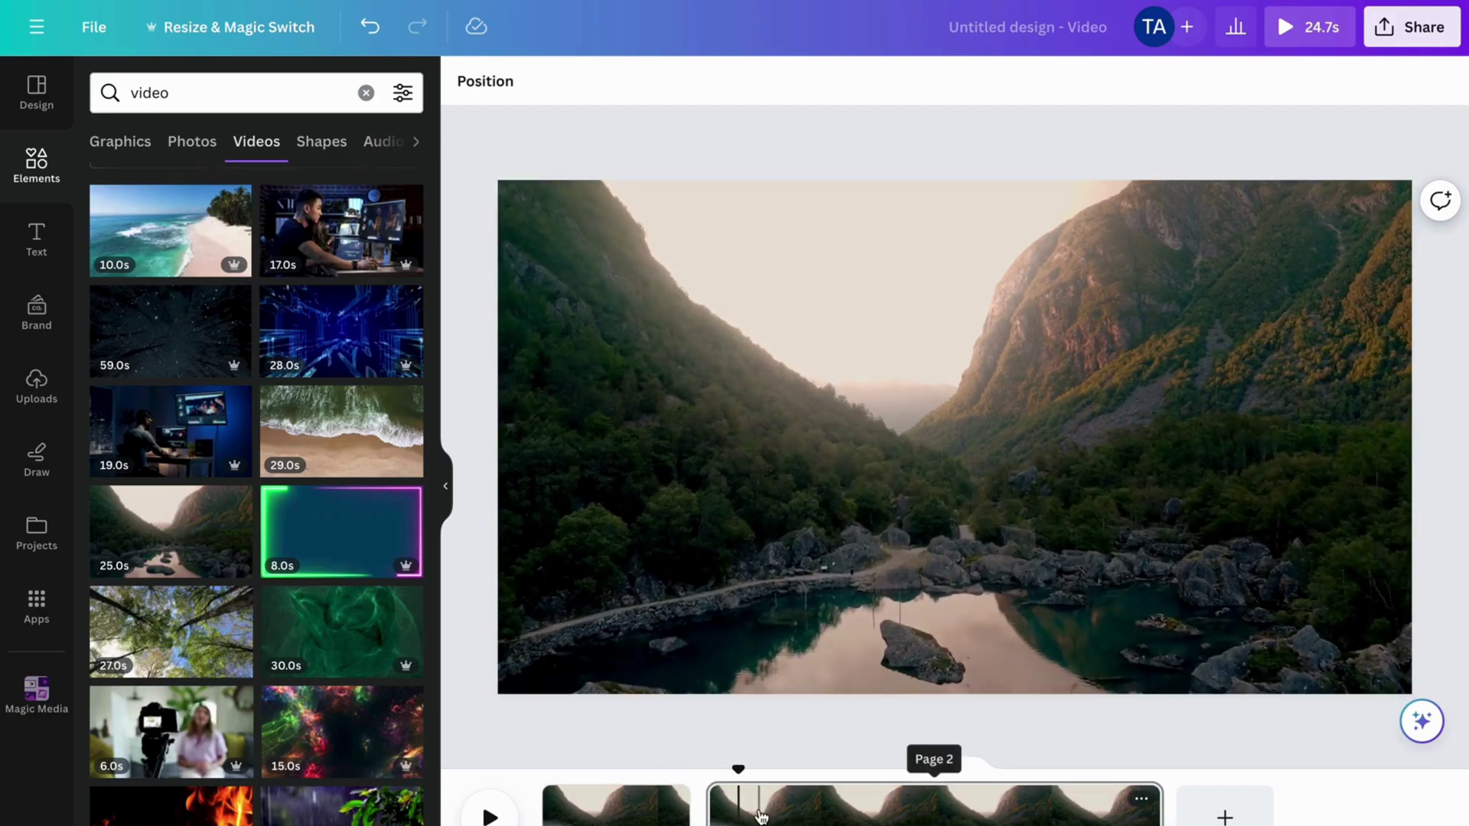
drag(716, 813, 805, 820)
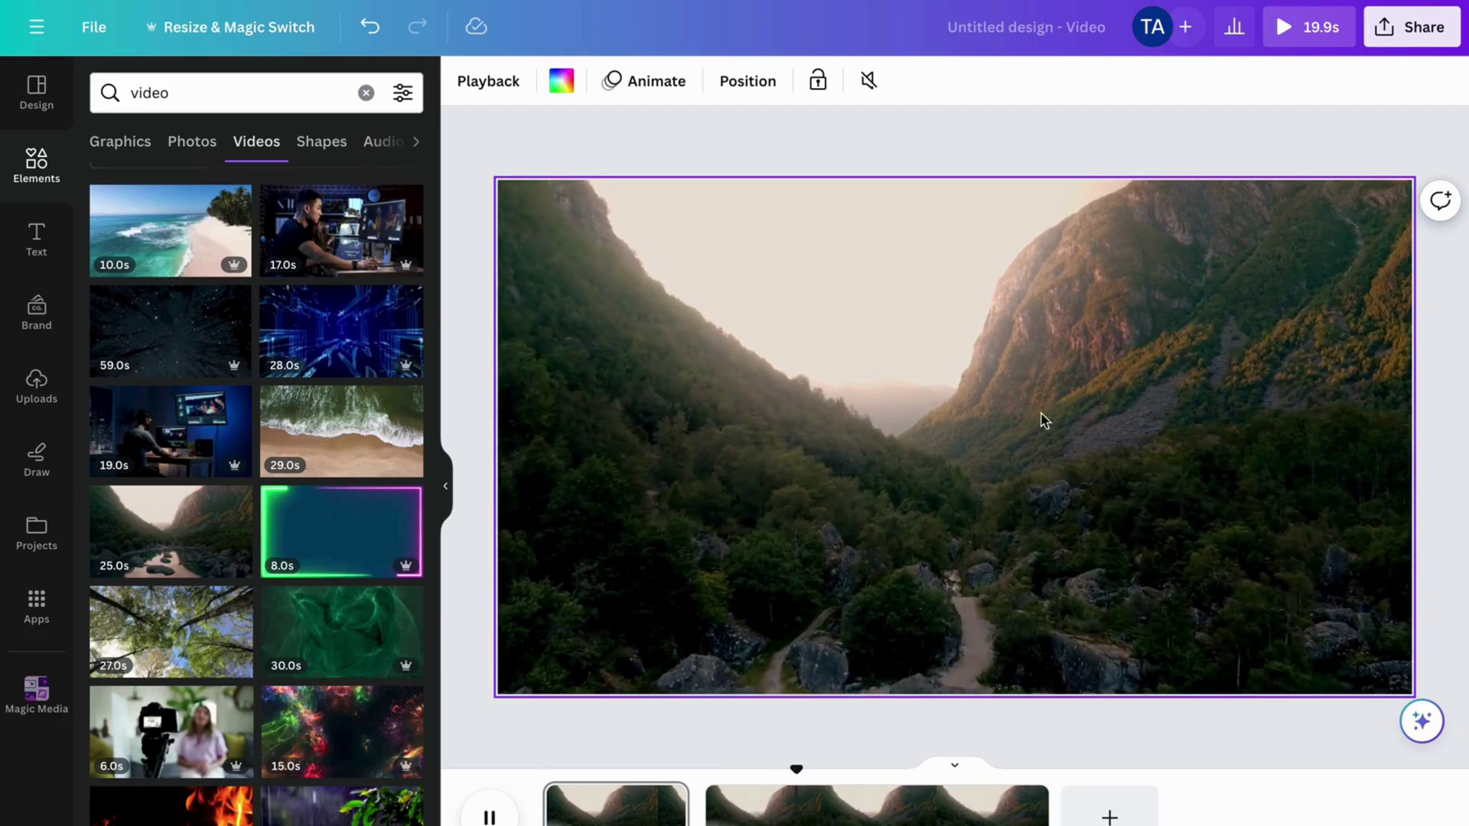
Split page 2 again, then undo the splits and trim back to one page.
click(877, 799)
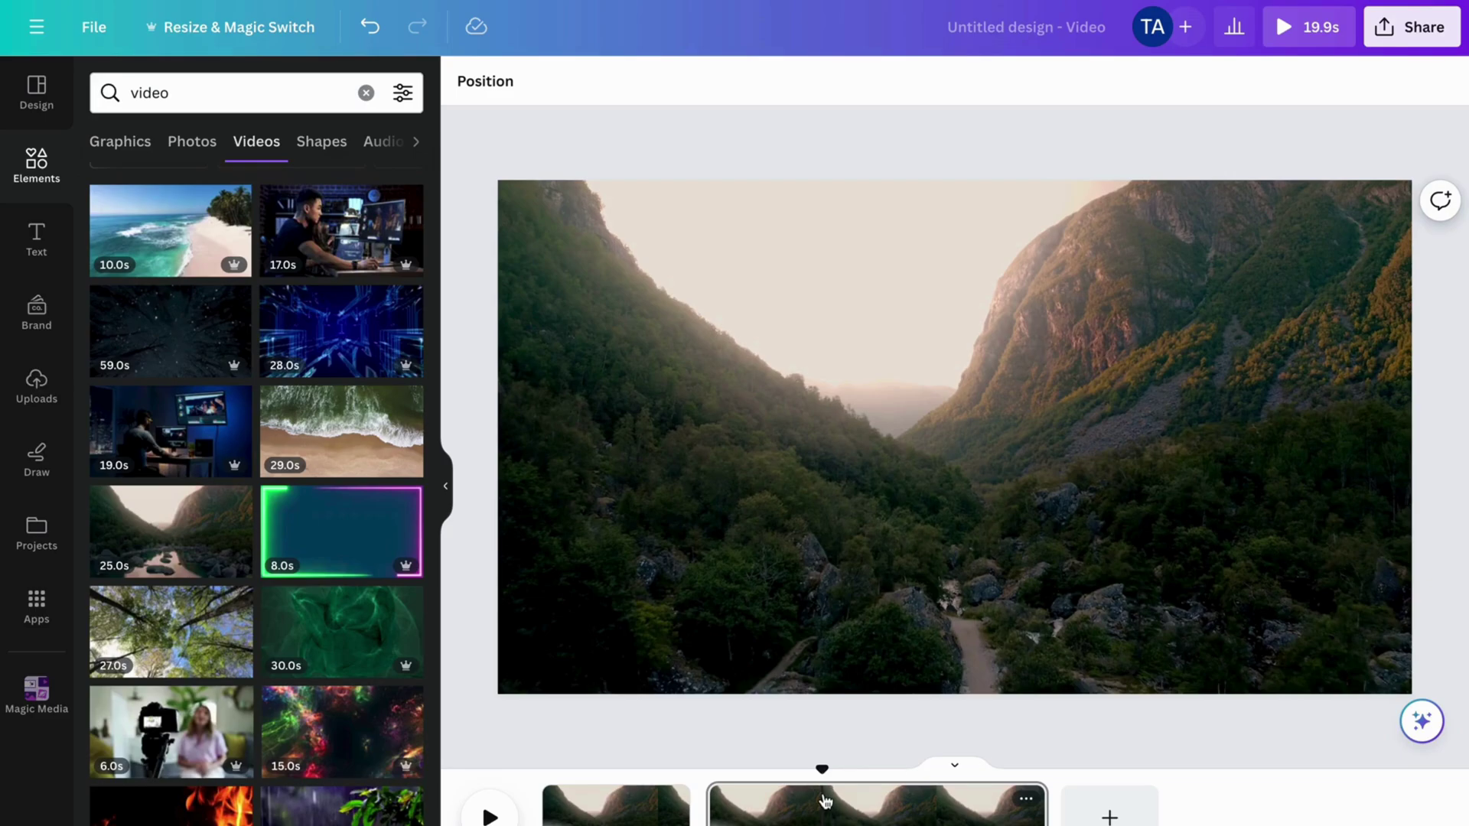
right_click(824, 800)
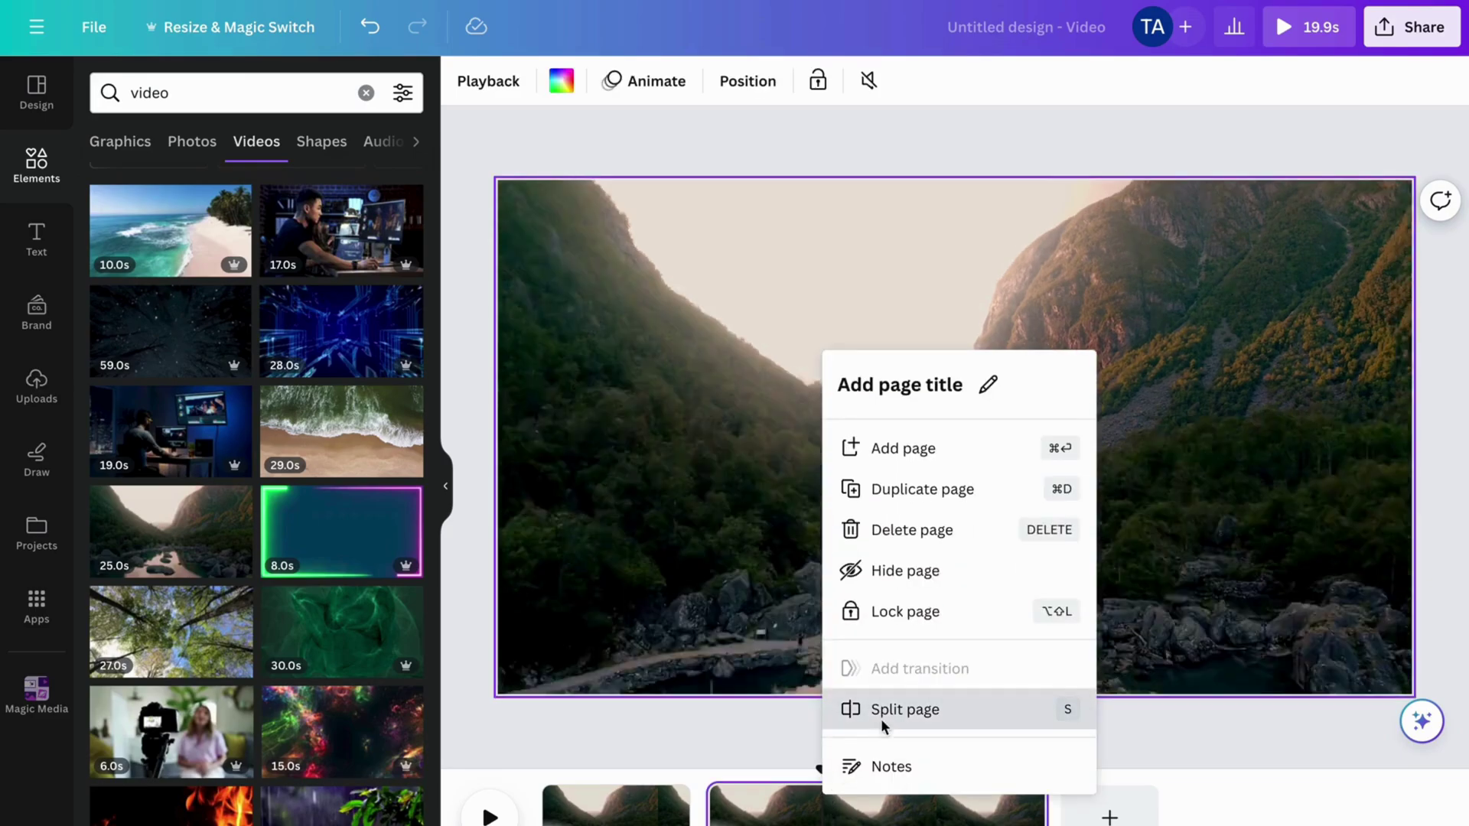
click(880, 718)
drag(845, 770, 892, 771)
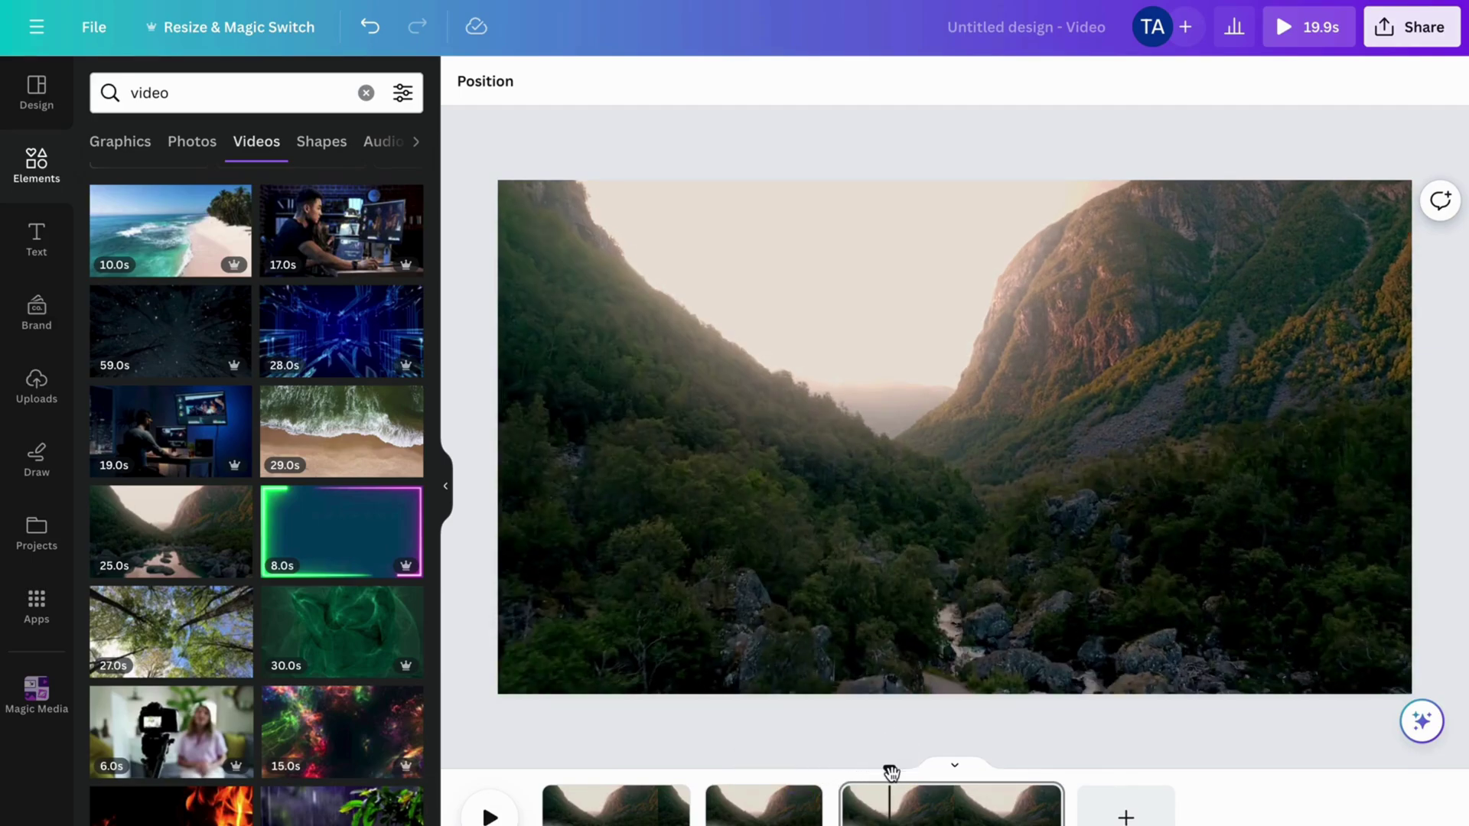
click(764, 799)
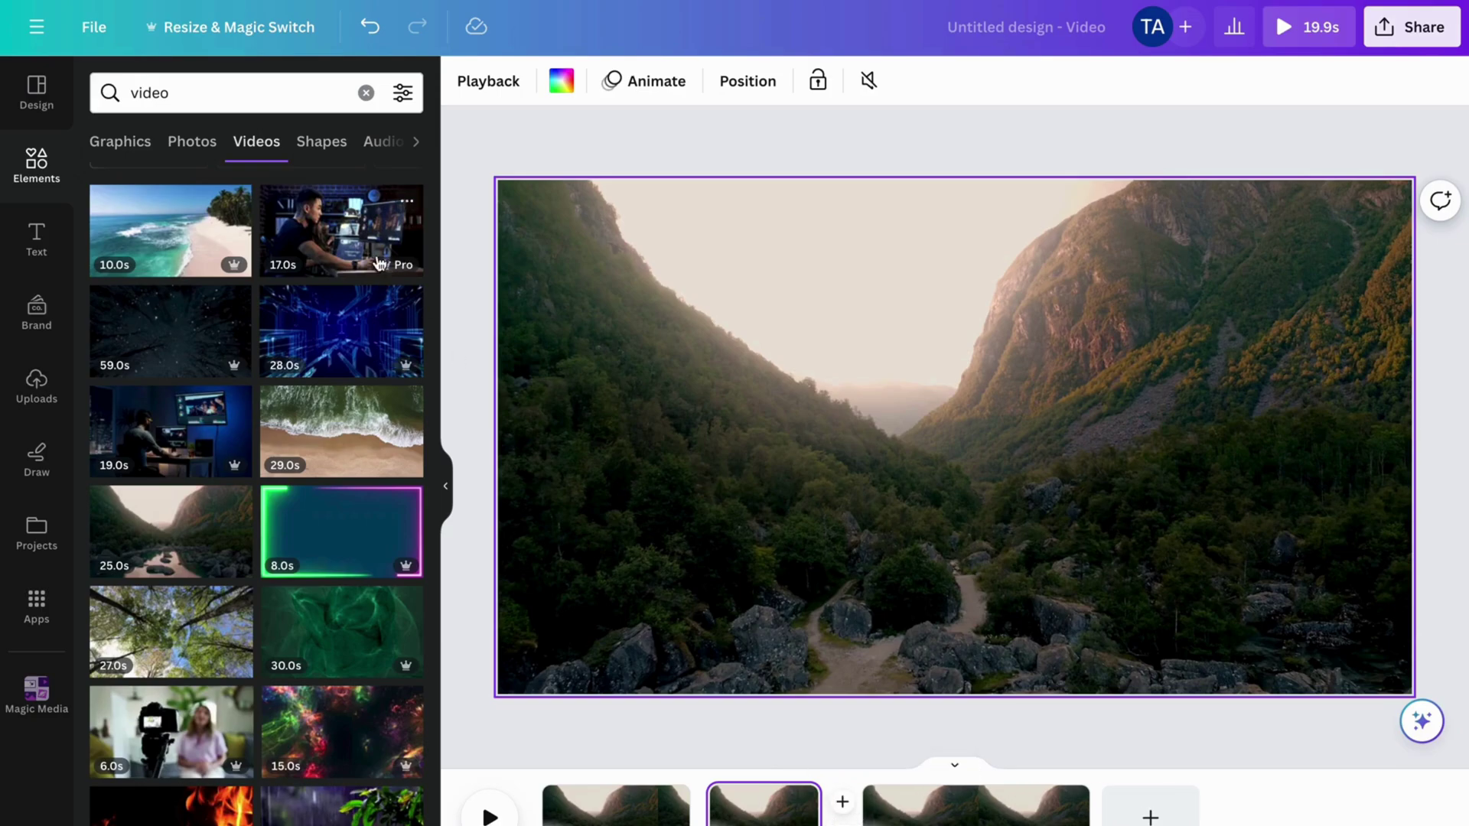
click(367, 31)
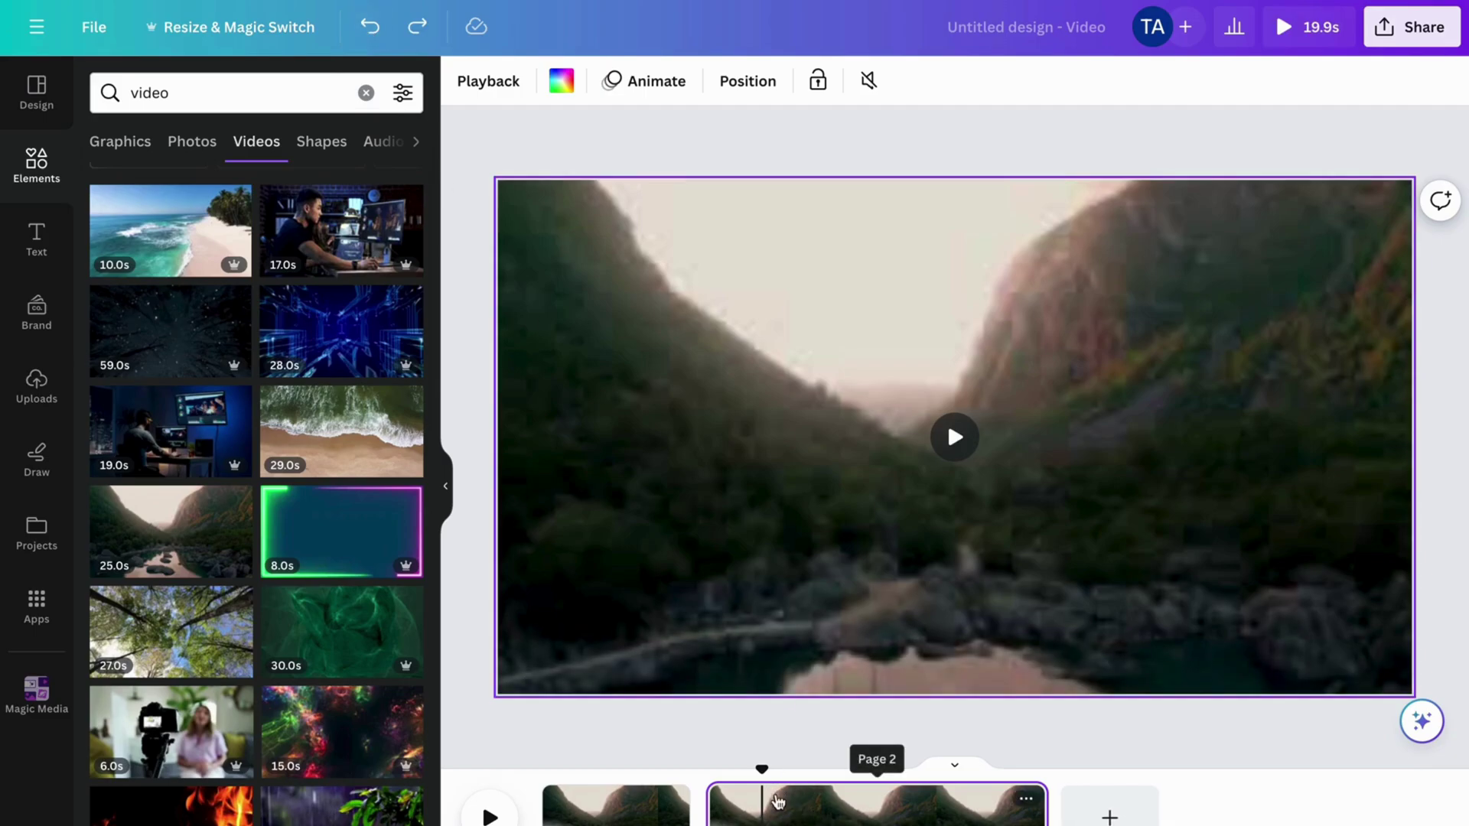
click(367, 30)
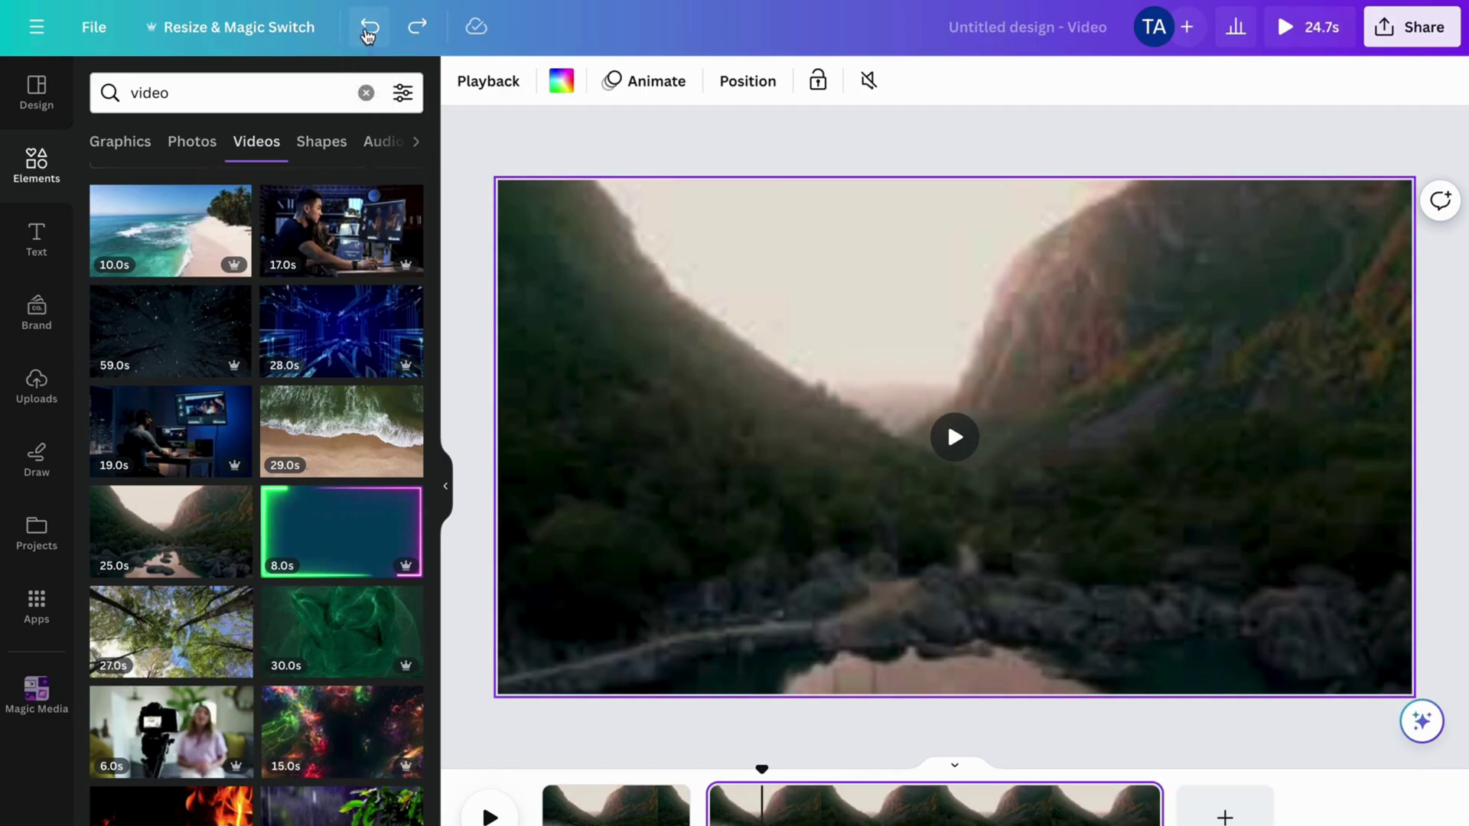
click(368, 31)
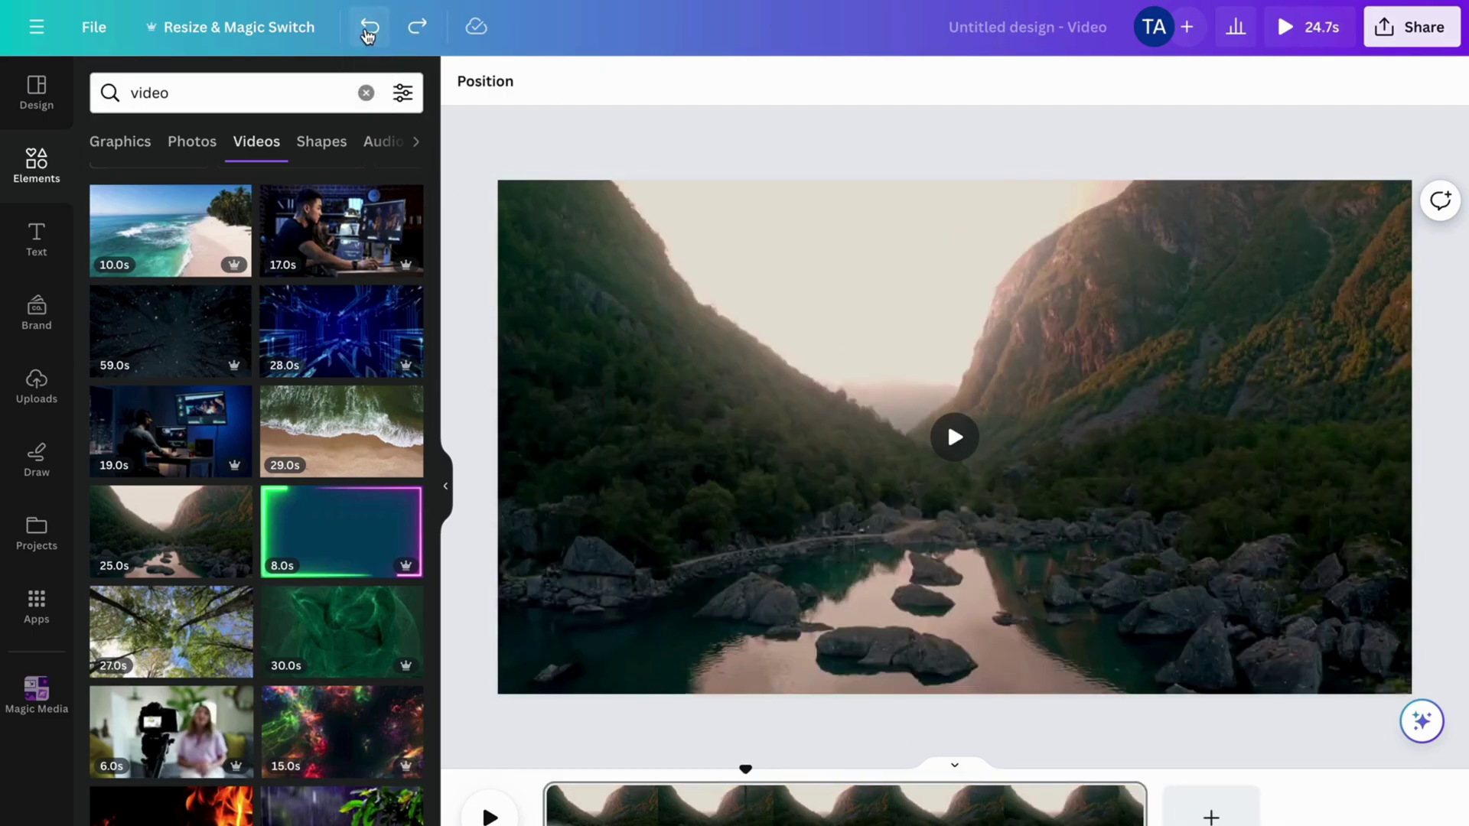
Preview the clip and trial-trim its end to 16.9s, then 14.7s.
click(712, 814)
key(space)
click(660, 816)
key(space)
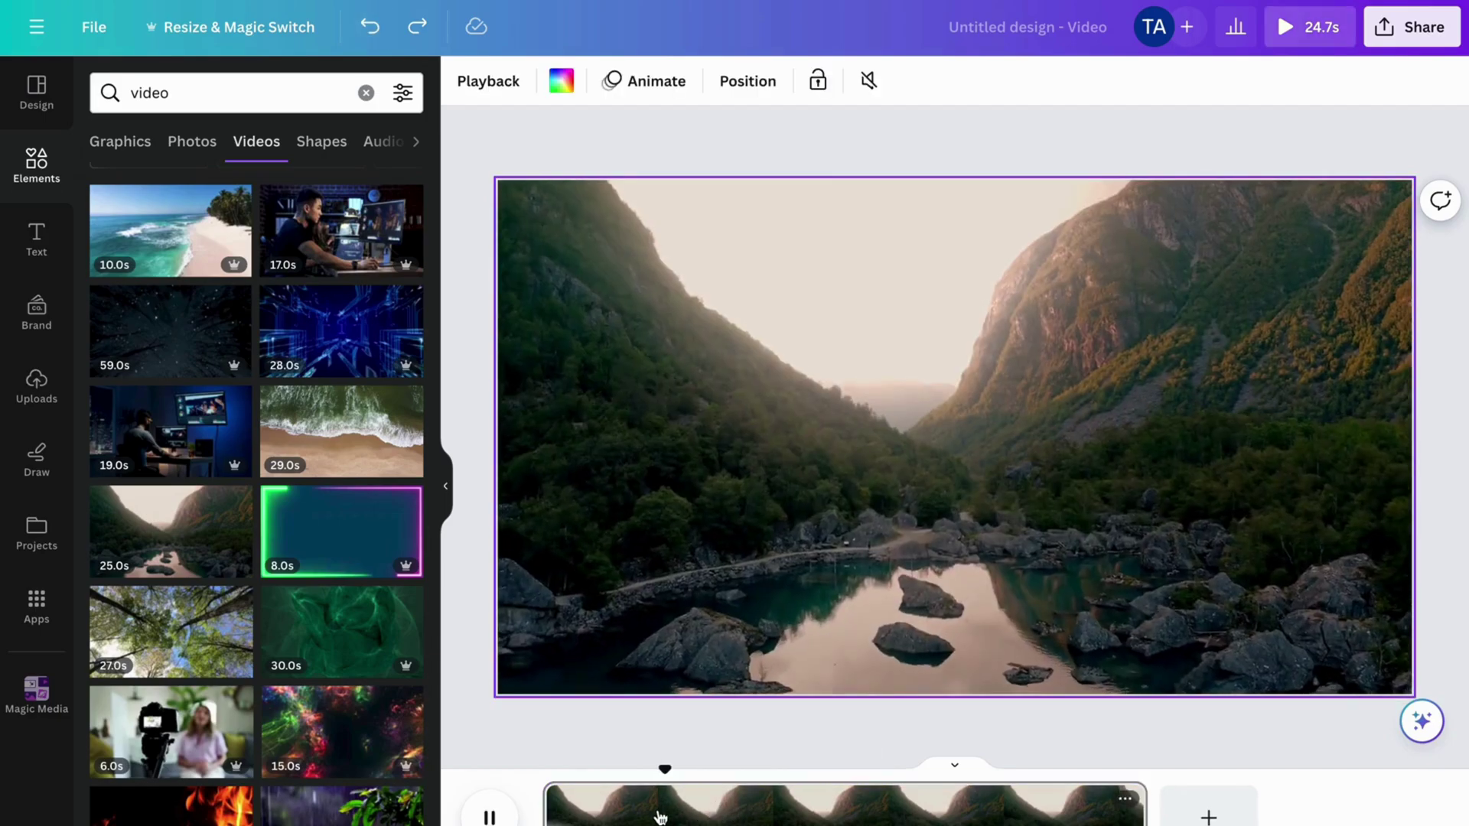
key(space)
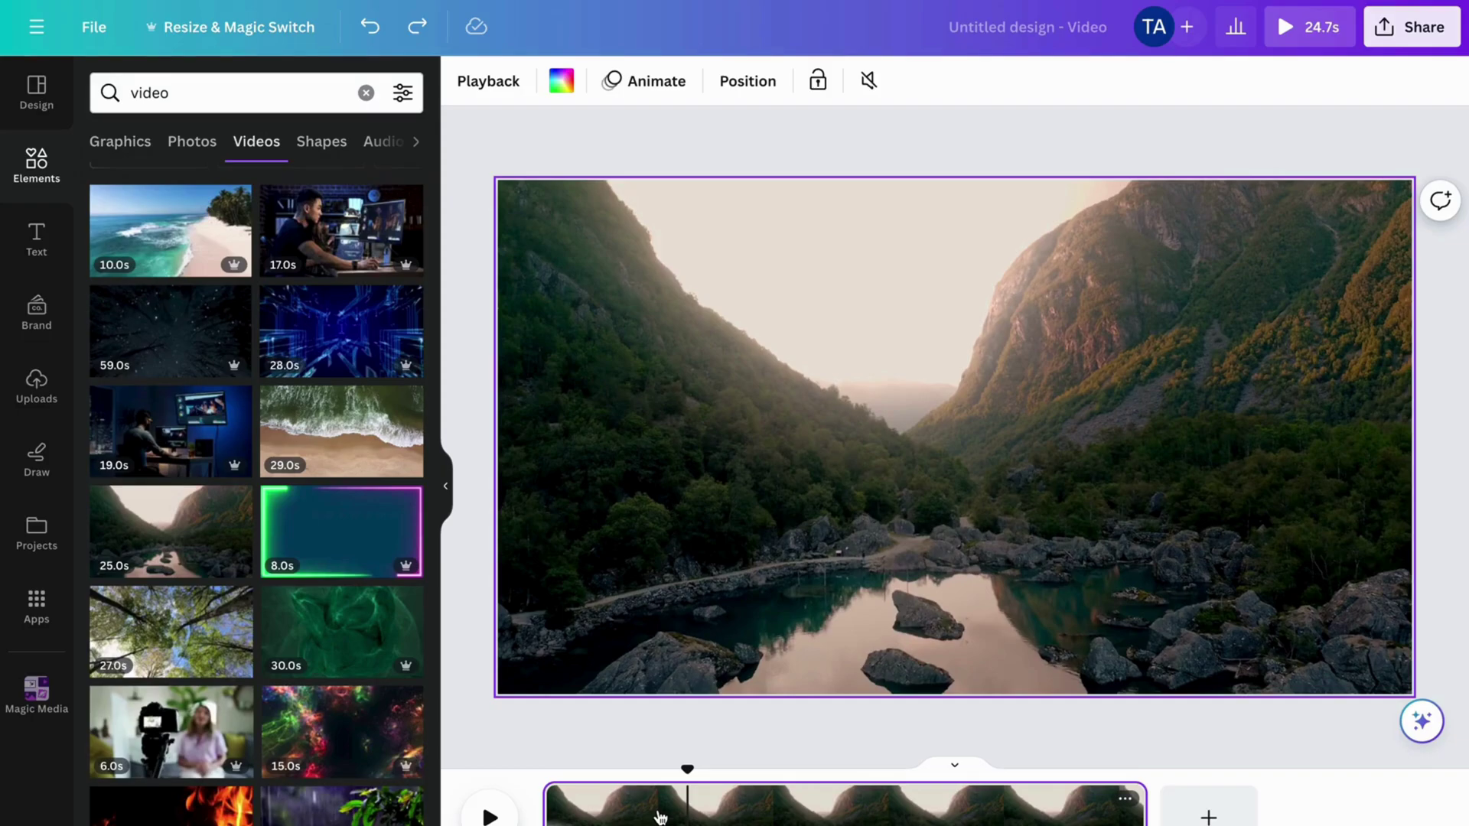
mouse_move(1144, 811)
mouse_down()
mouse_move(954, 810)
mouse_move(1145, 811)
mouse_up()
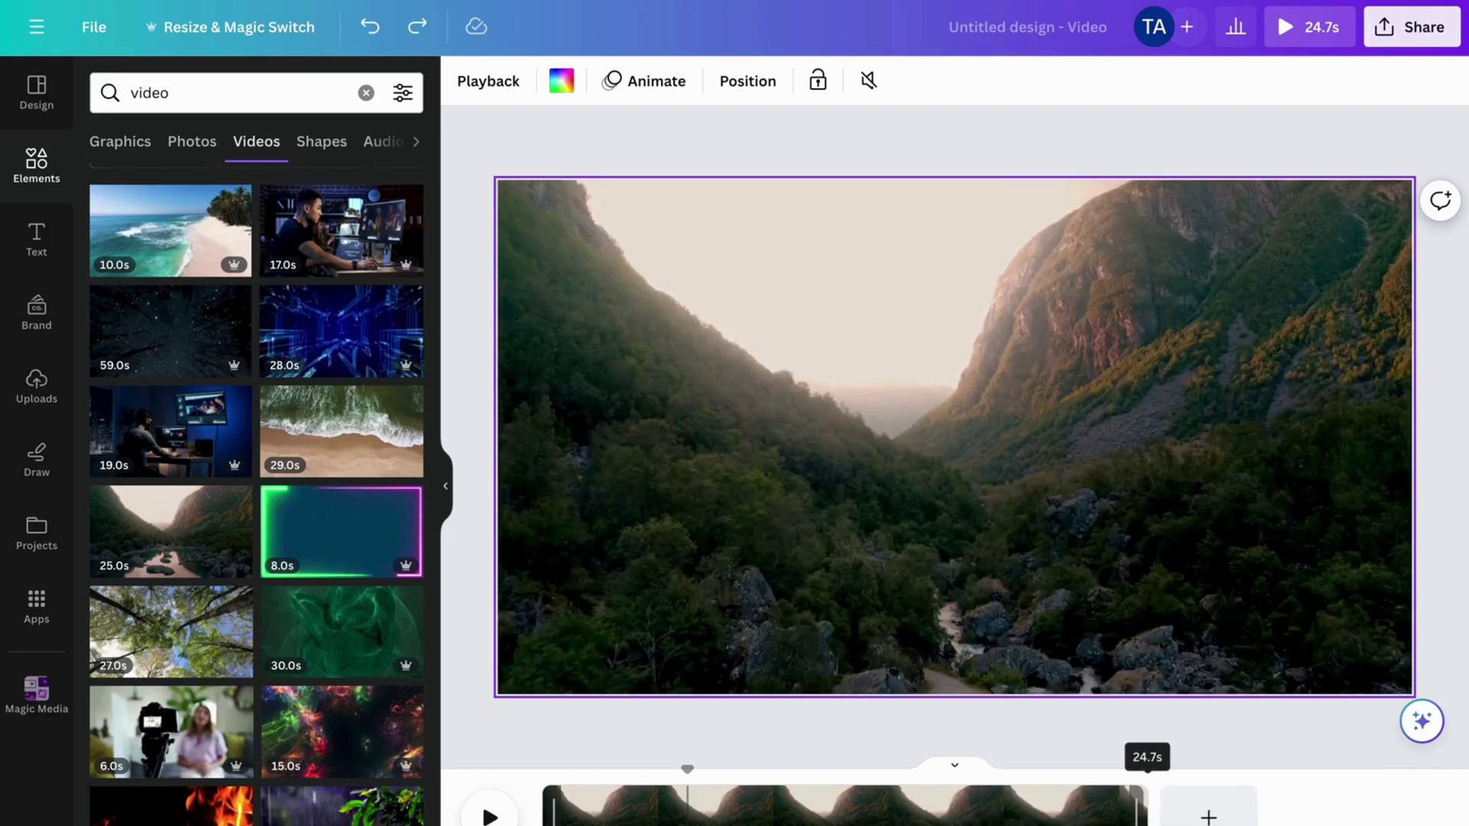
drag(1145, 811, 887, 822)
key(space)
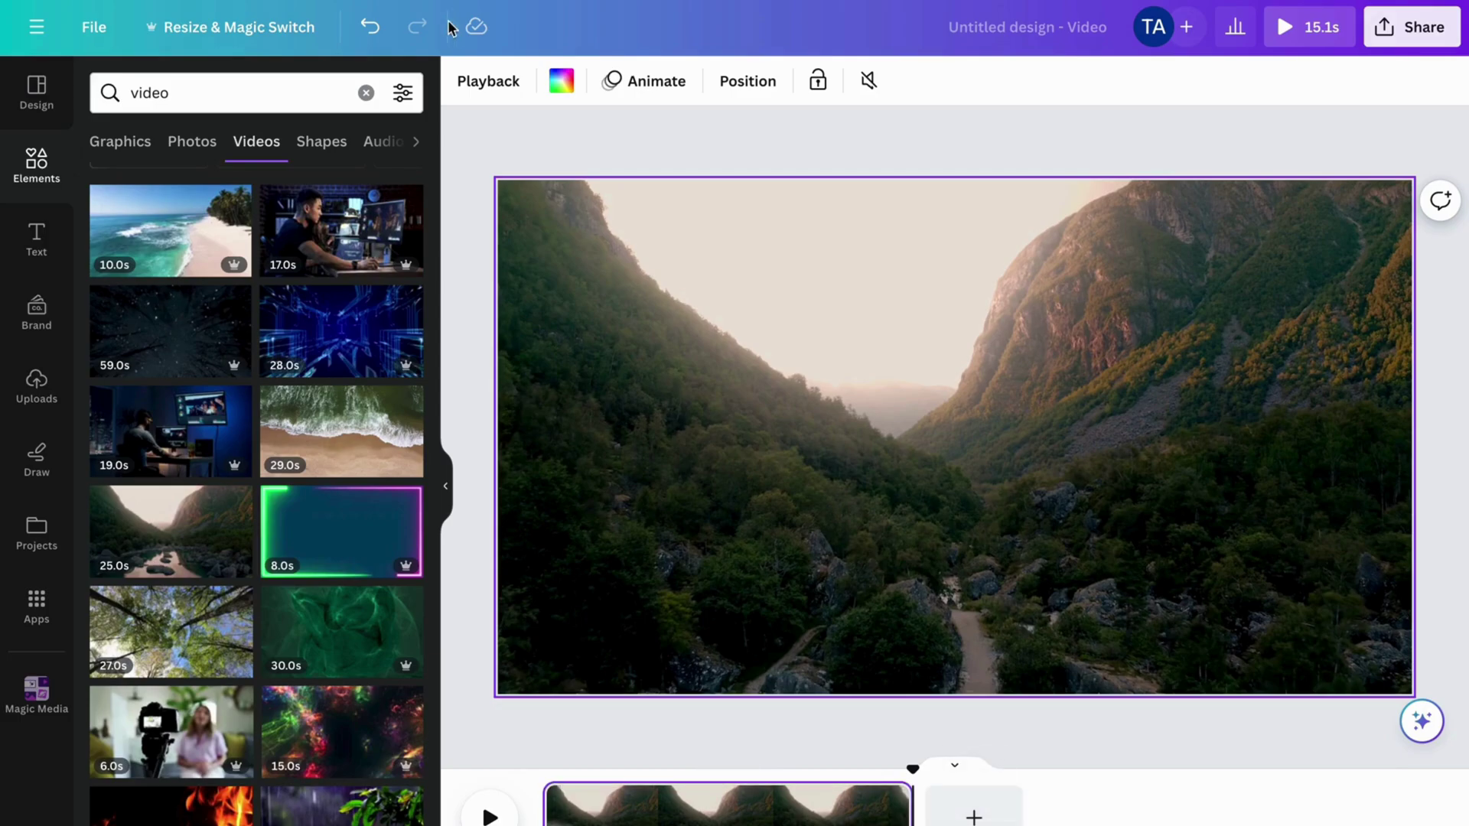
Extend the clip back to 24.7s and split it near the start.
drag(910, 808, 1145, 808)
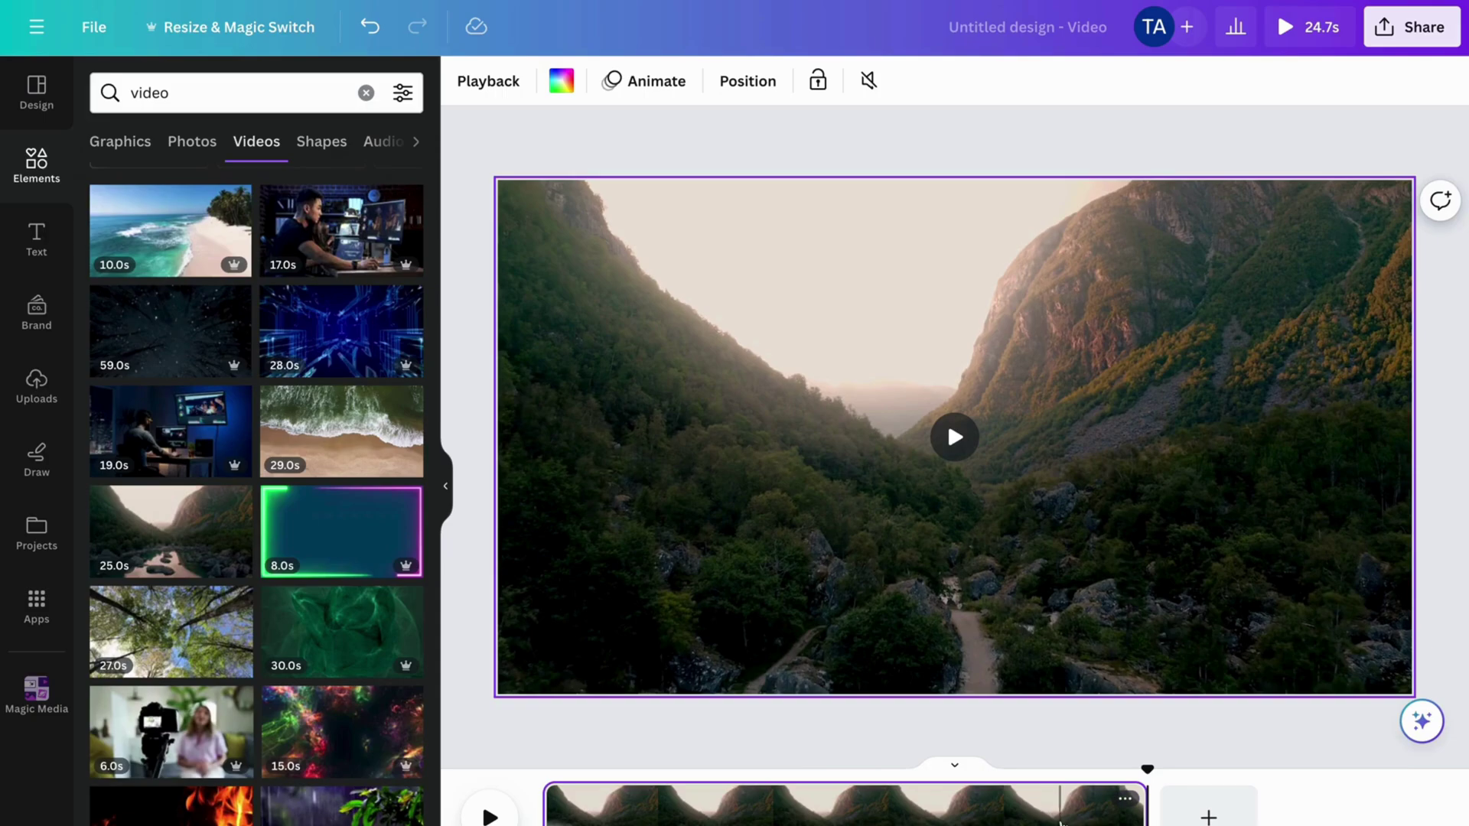
click(1059, 803)
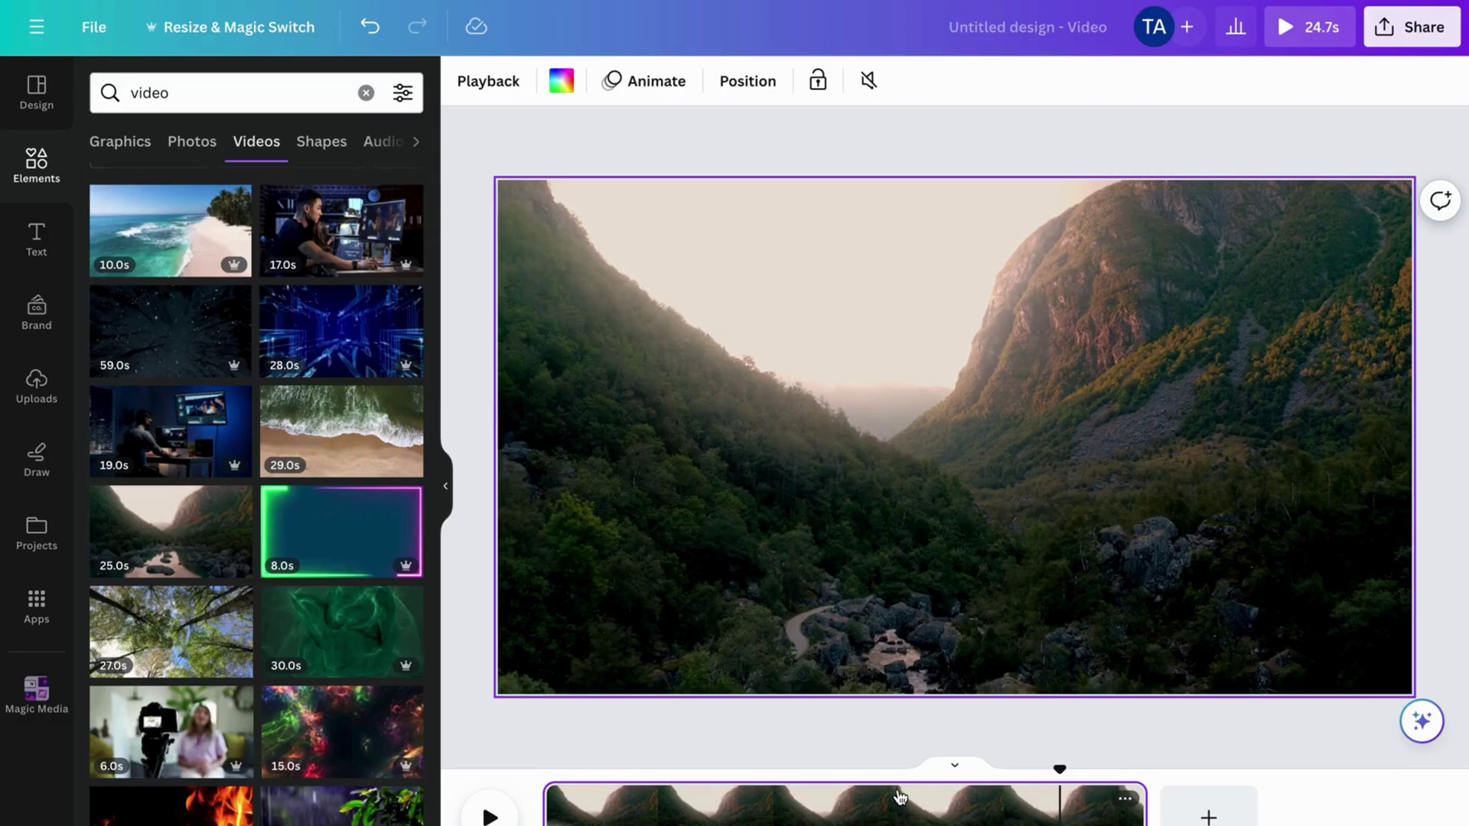
click(651, 819)
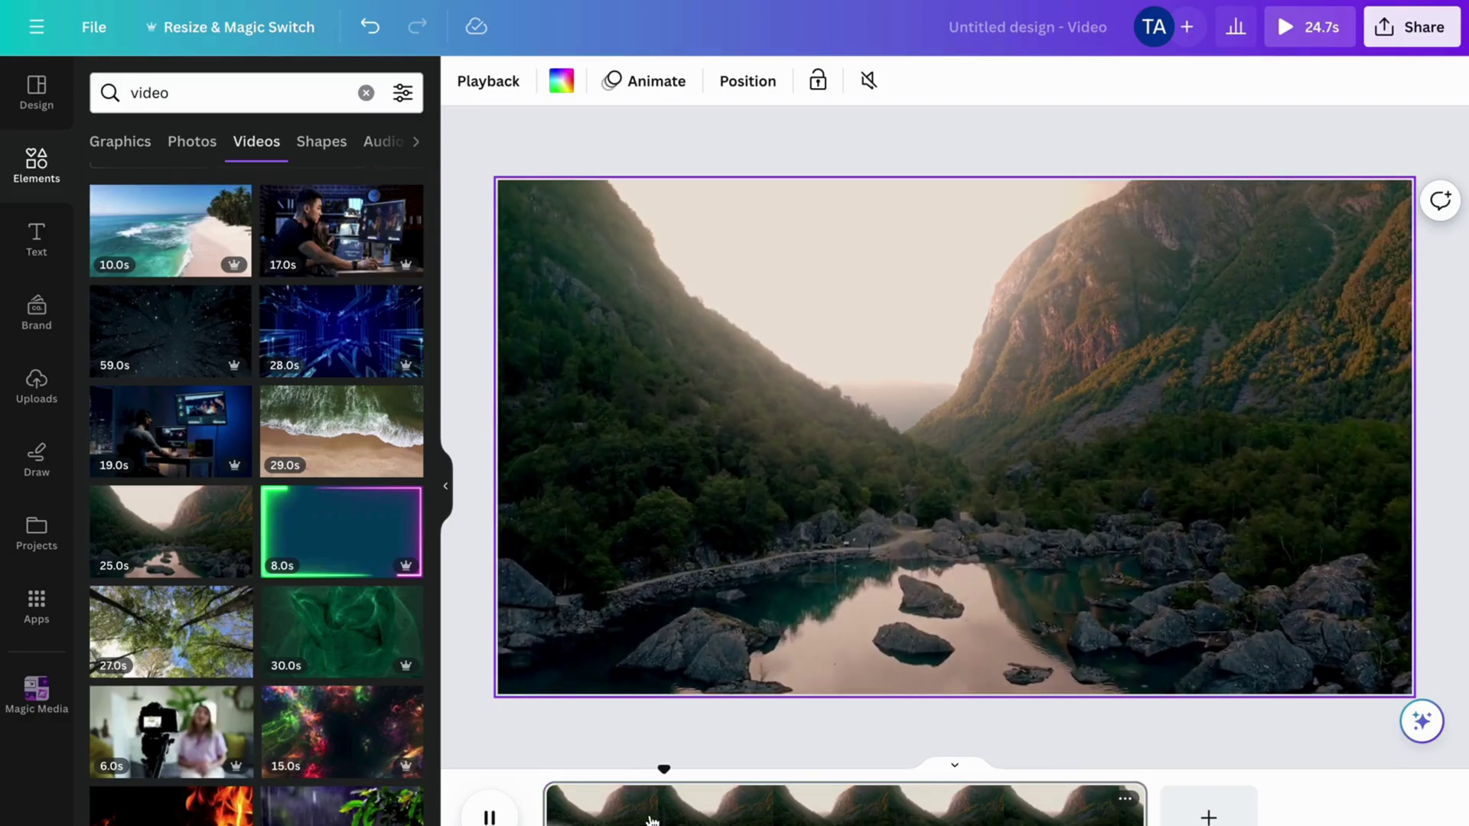
right_click(672, 810)
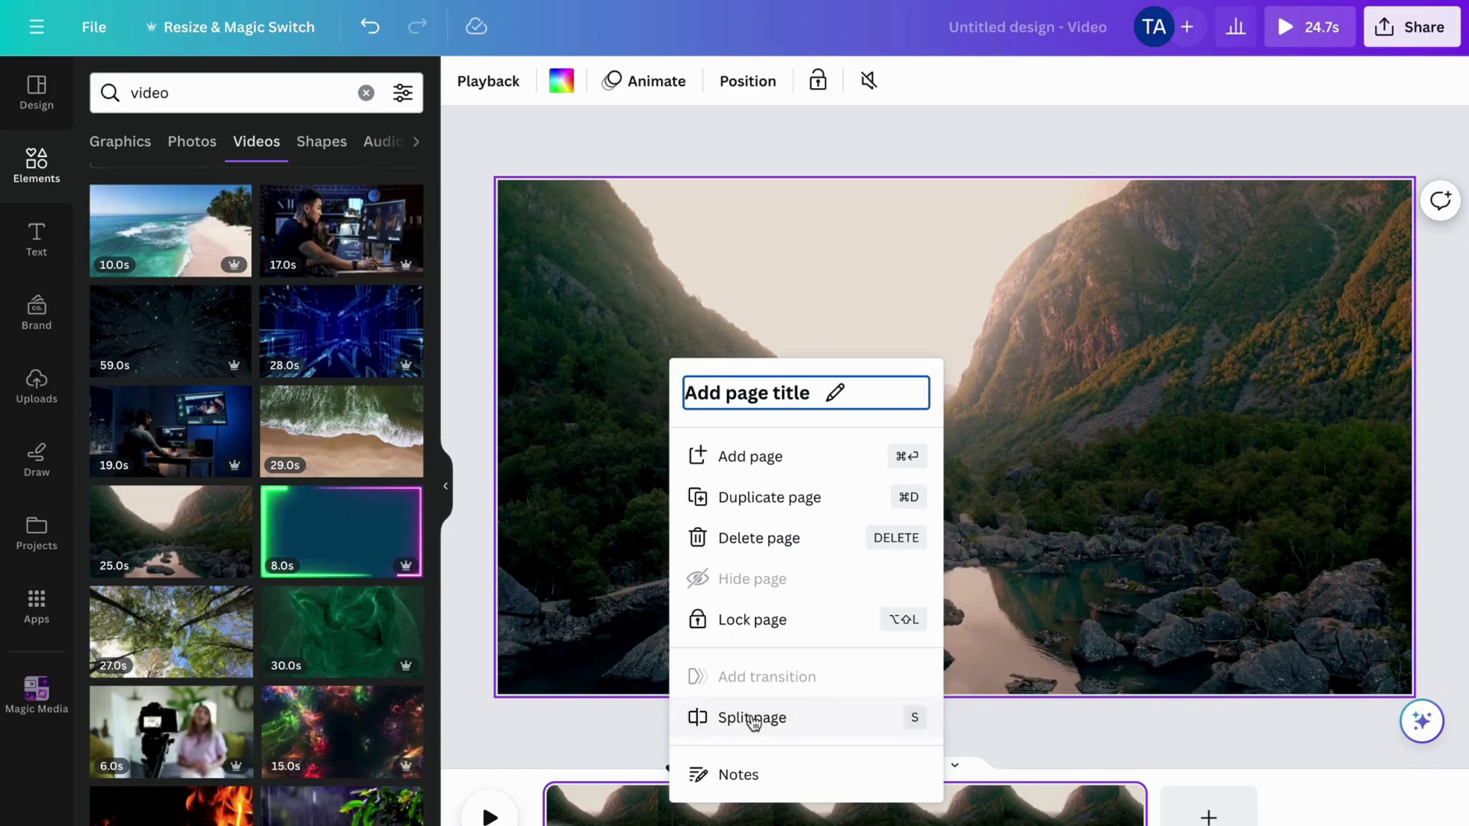
click(774, 726)
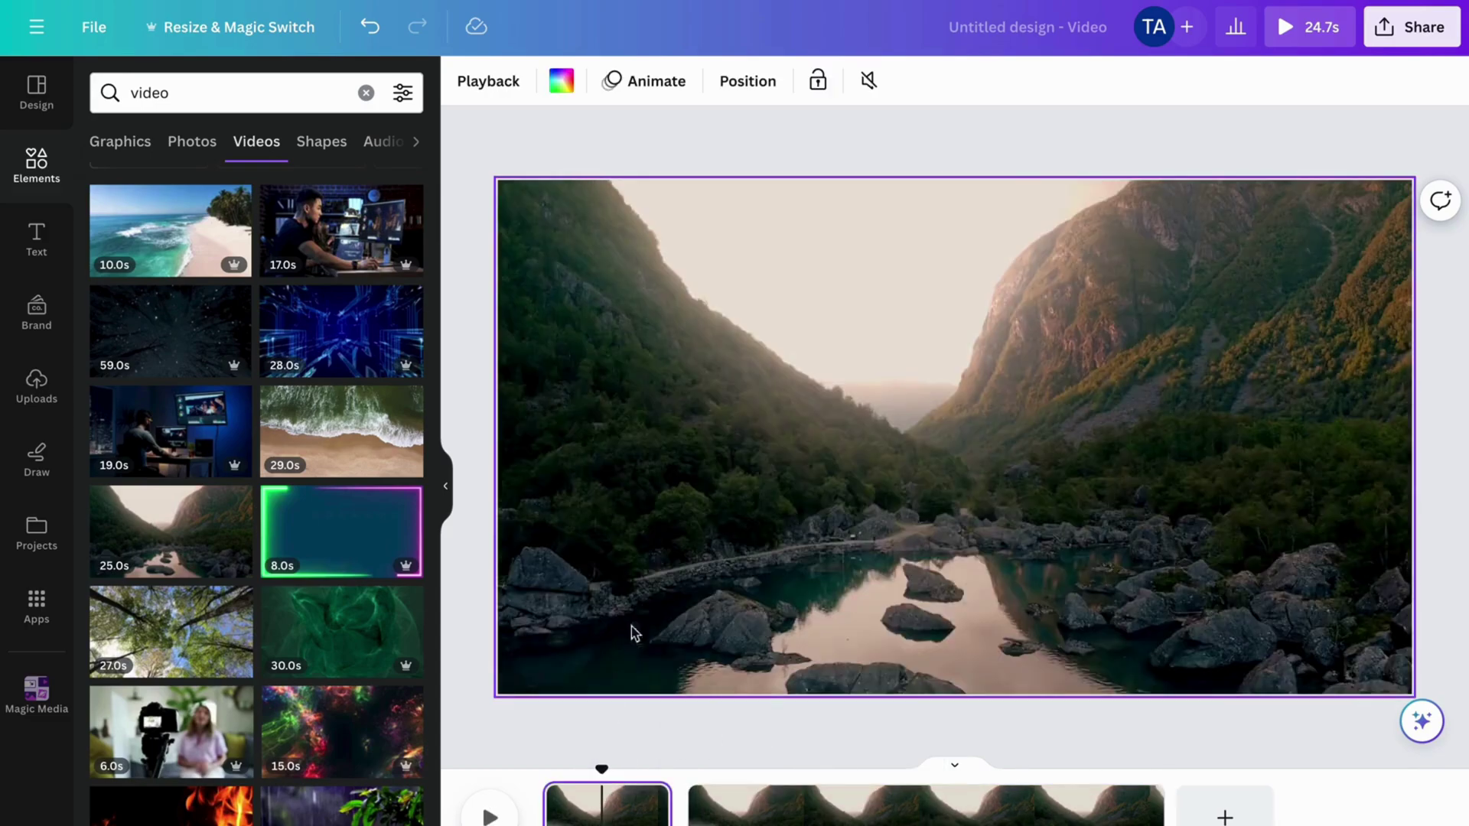
Add the Feelin' Cute text combination to the page.
click(40, 237)
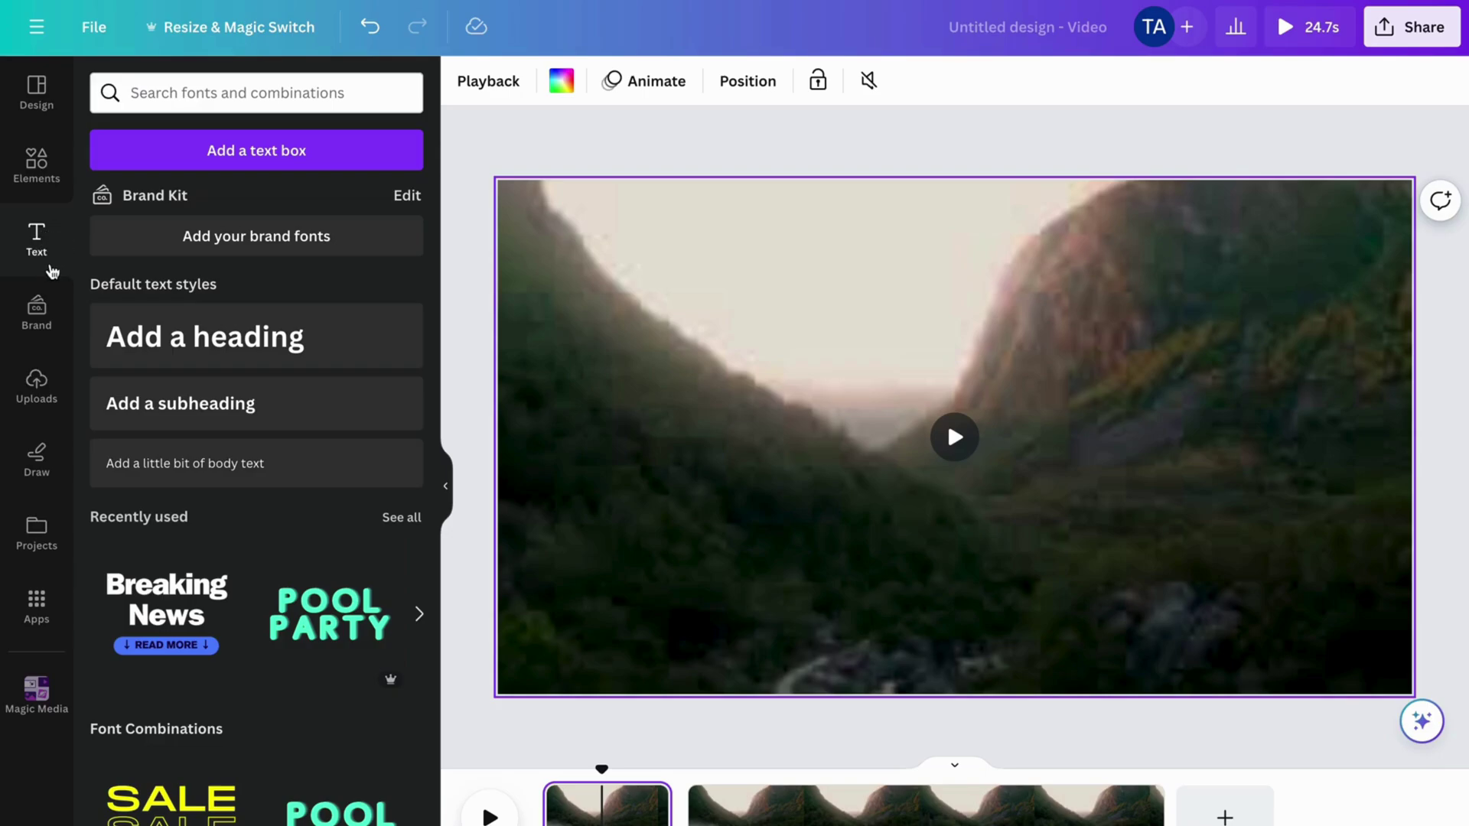
scroll(236, 480, down, 3)
scroll(236, 482, up, 3)
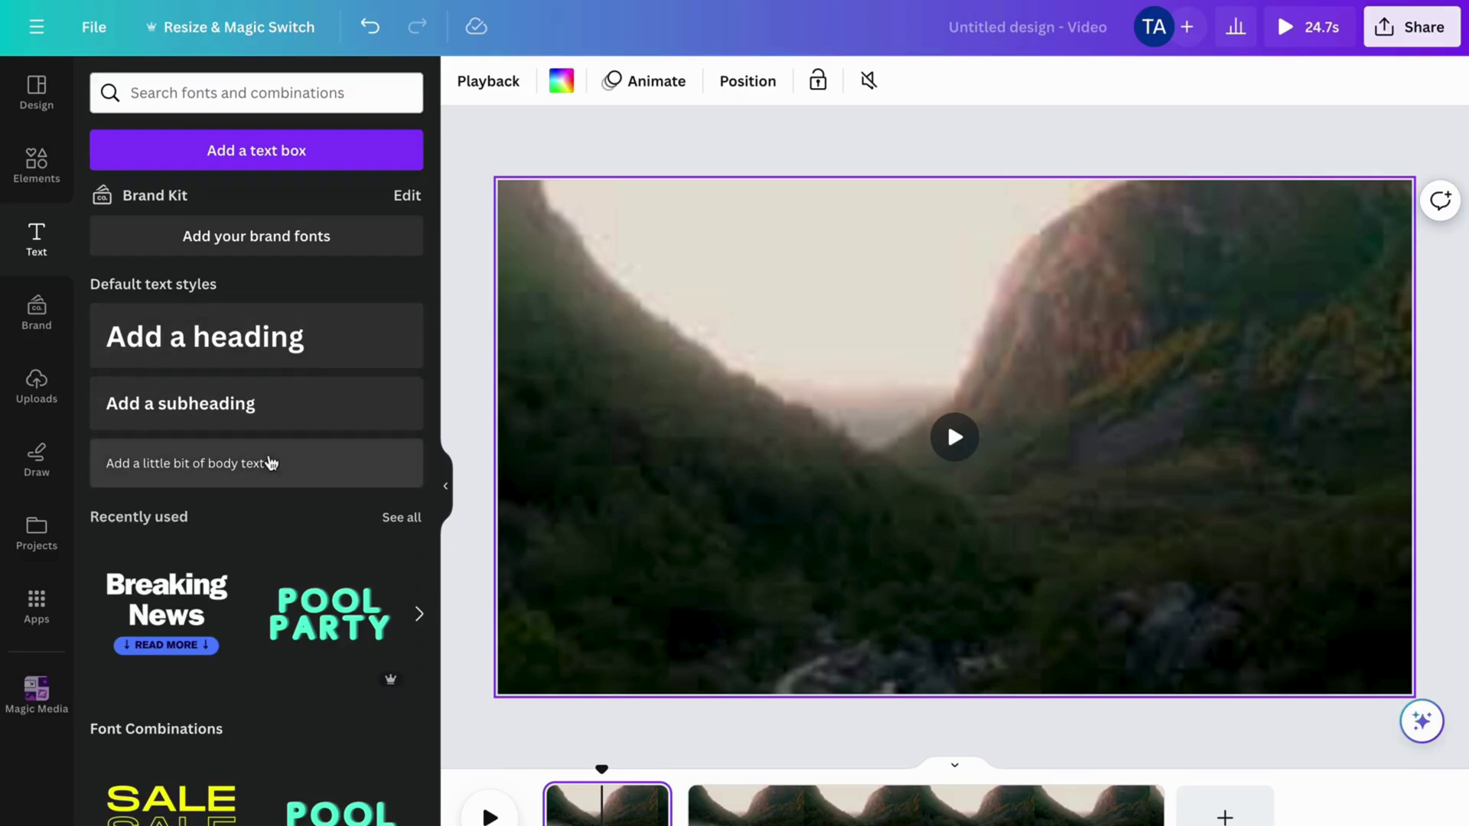
click(223, 89)
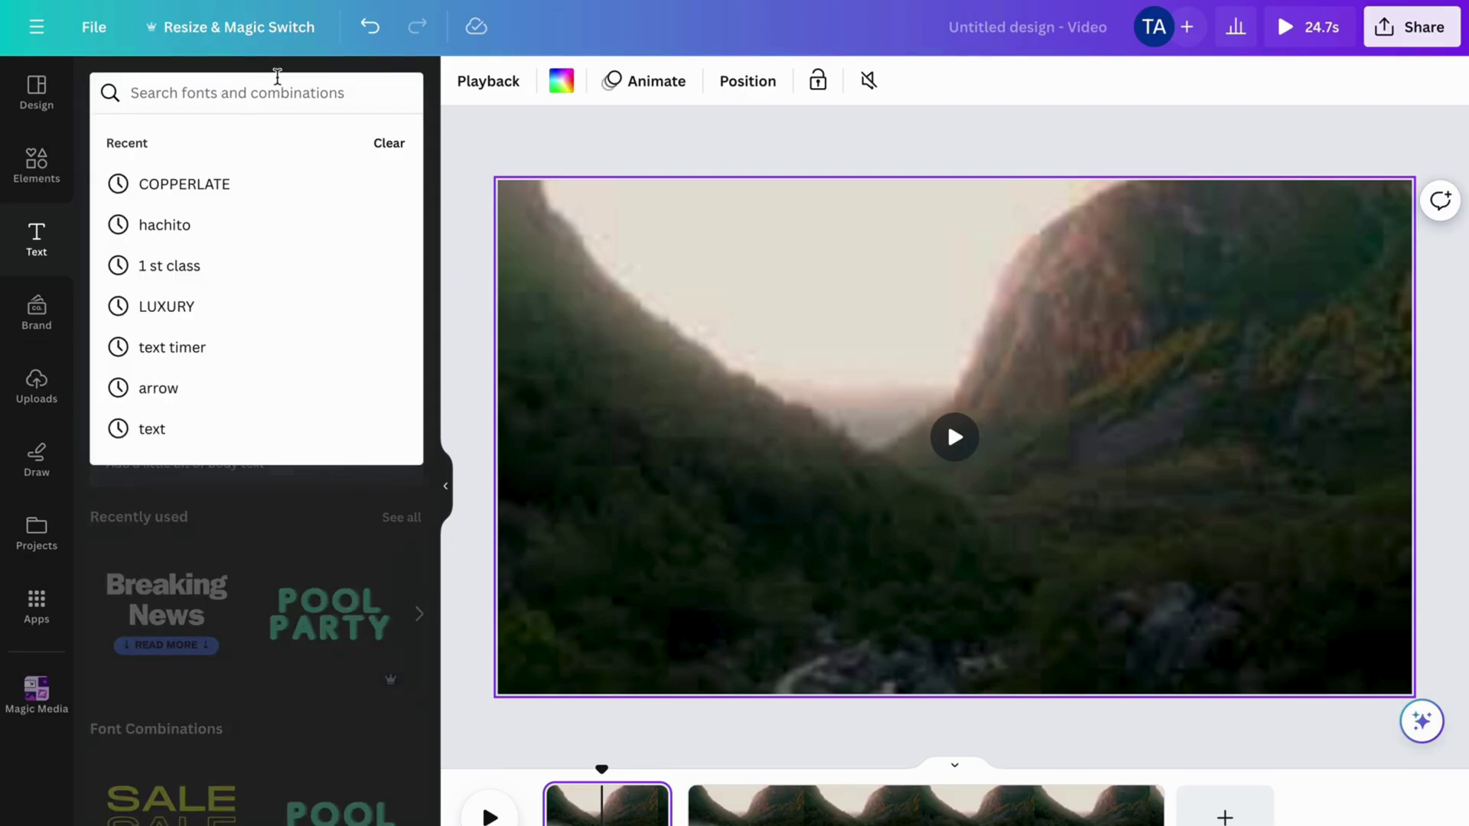
key(Escape)
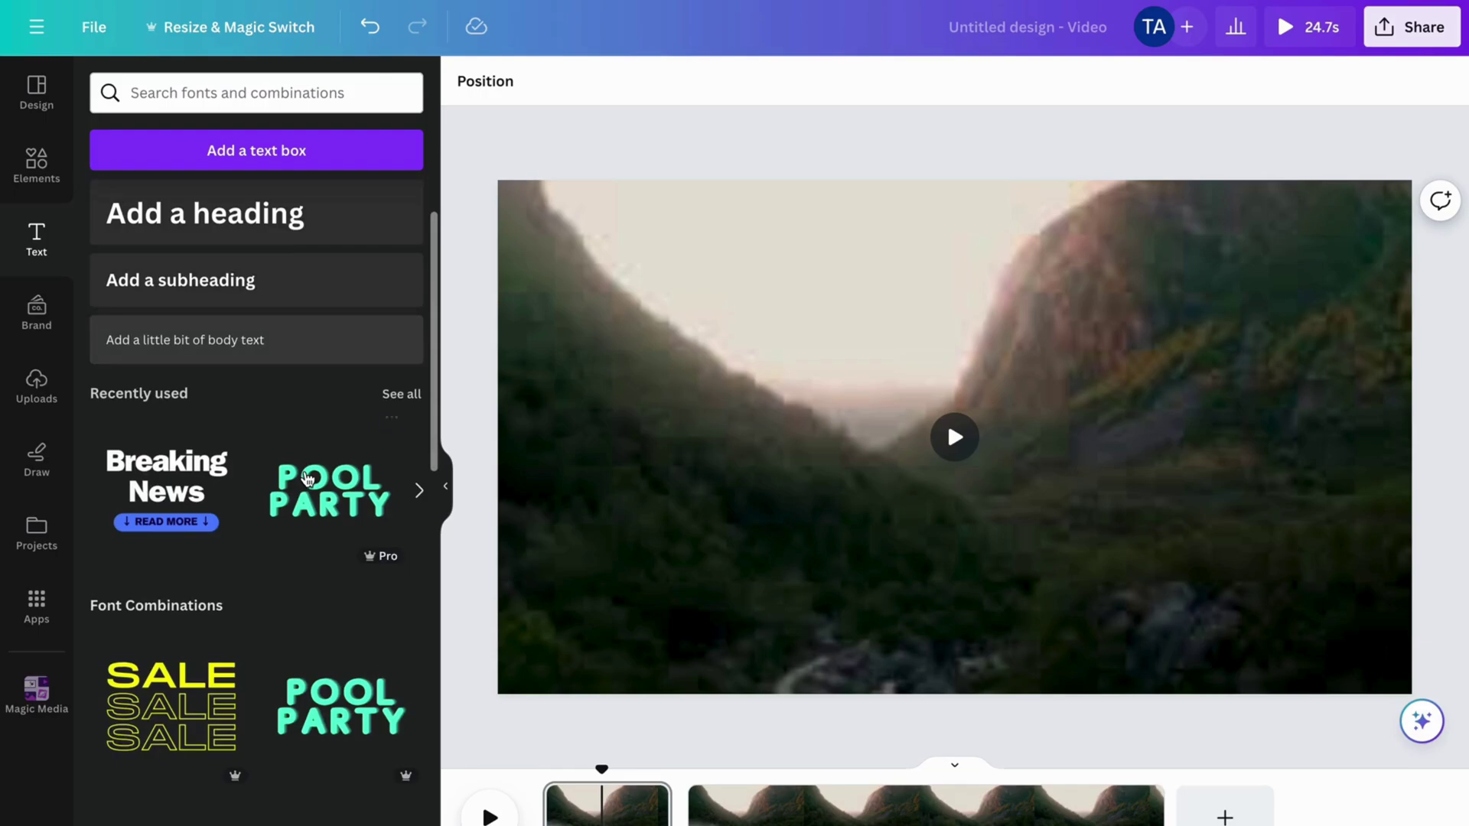
scroll(308, 478, down, 5)
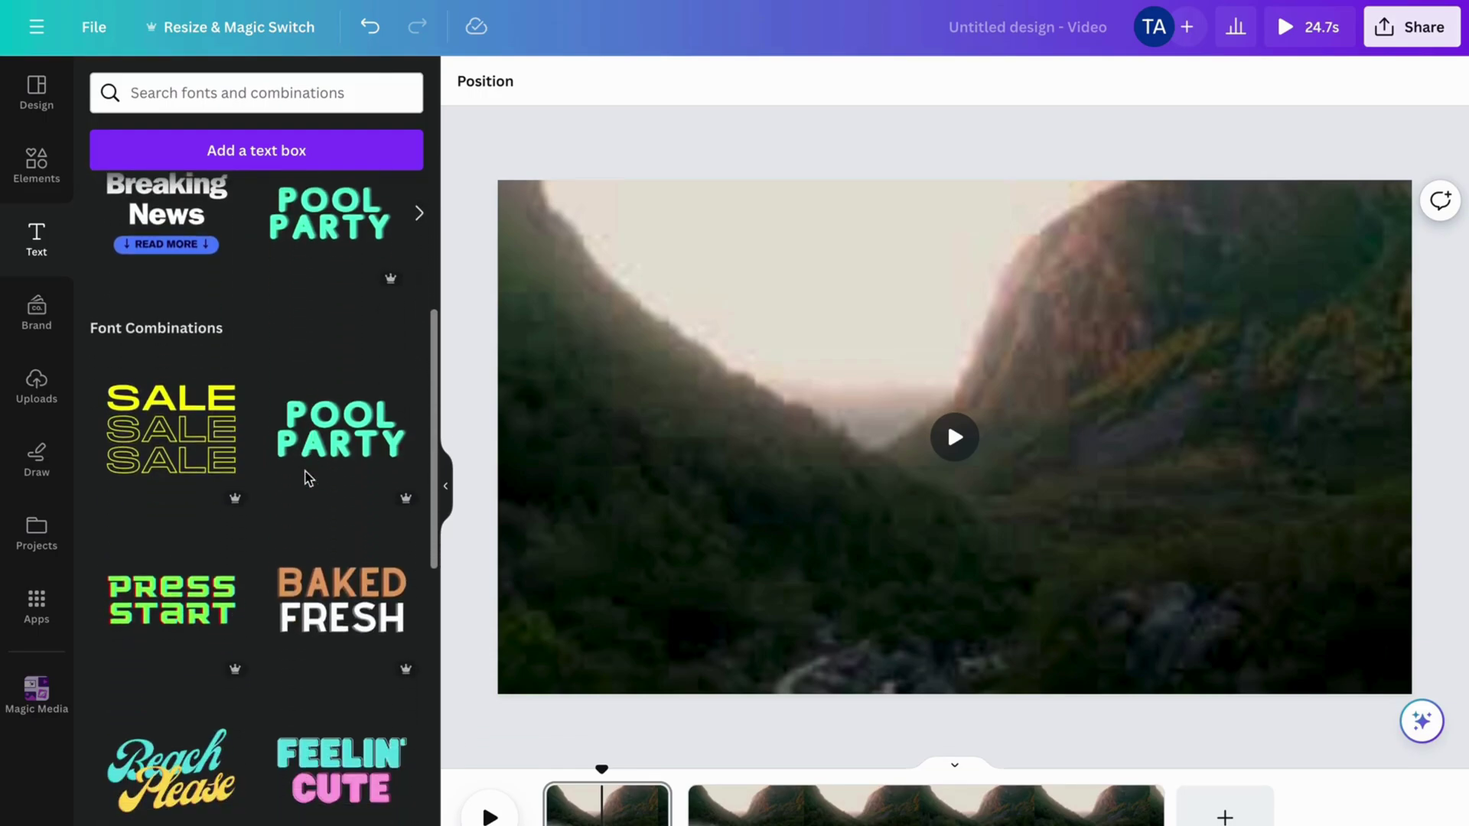
scroll(308, 479, down, 3)
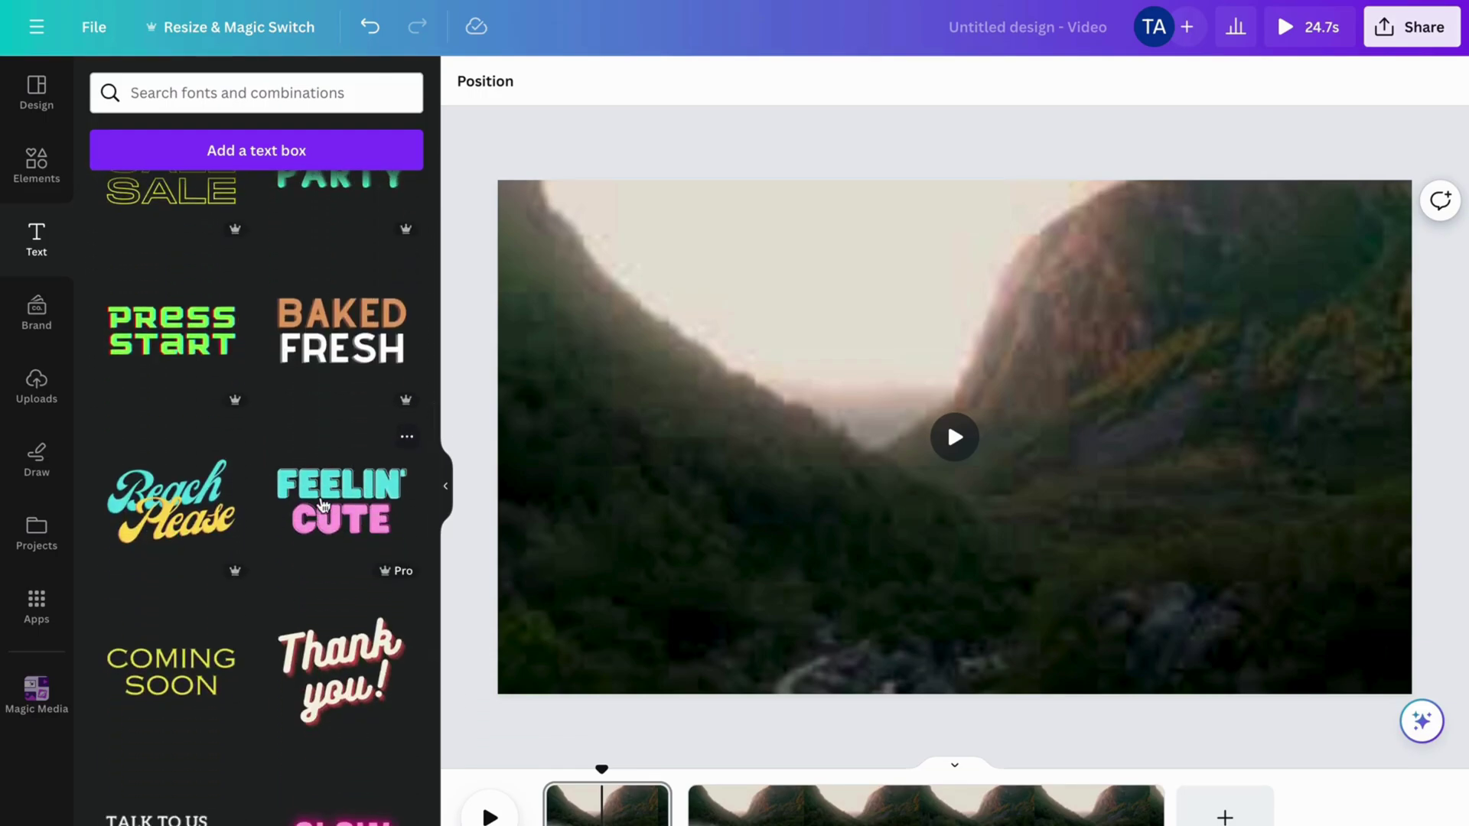
click(331, 518)
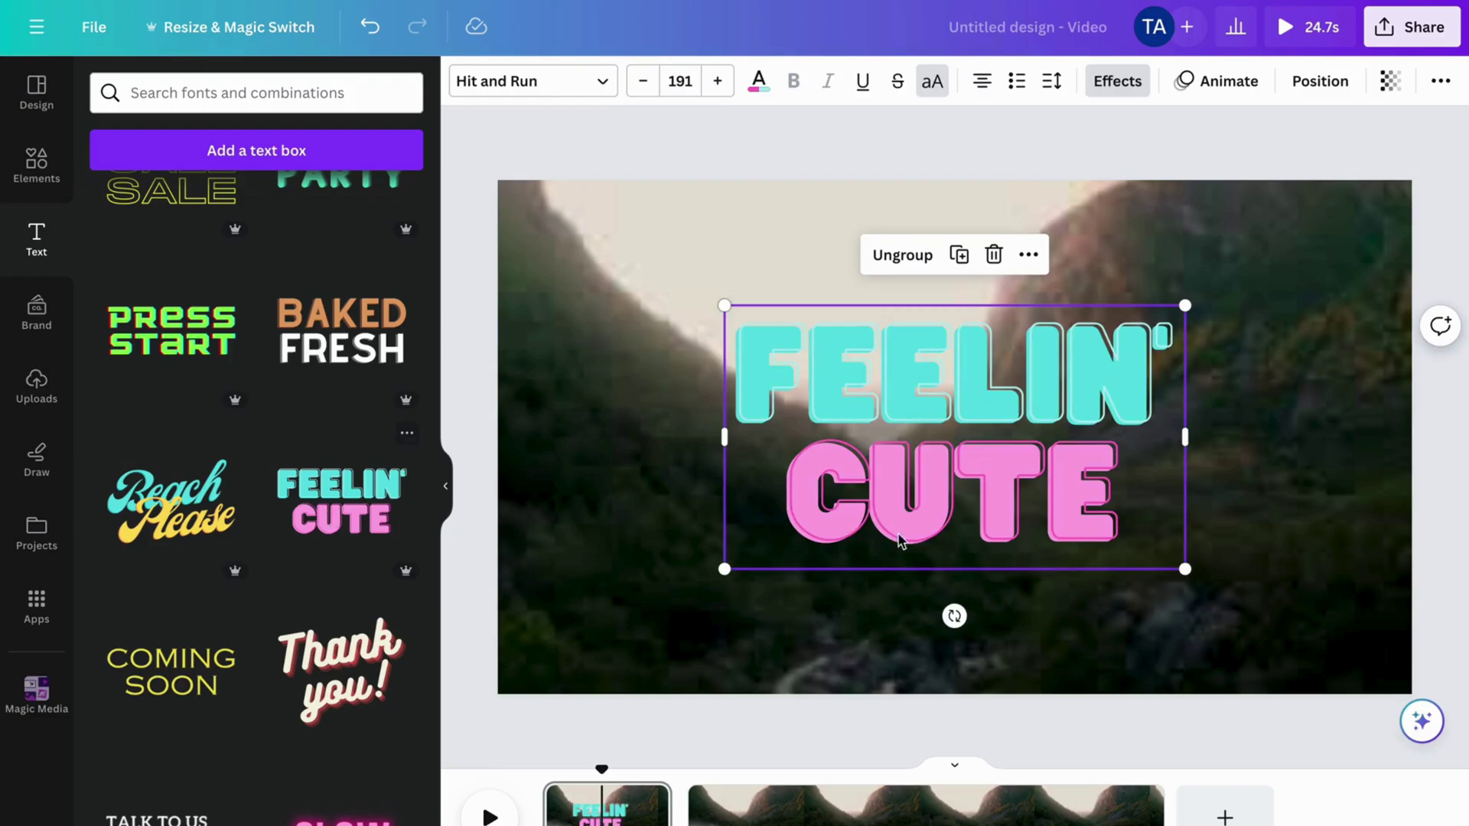
Delete the CUTE line and change FEELIN' to WELCOME.
click(937, 480)
double_click(938, 481)
key(BackSpace)
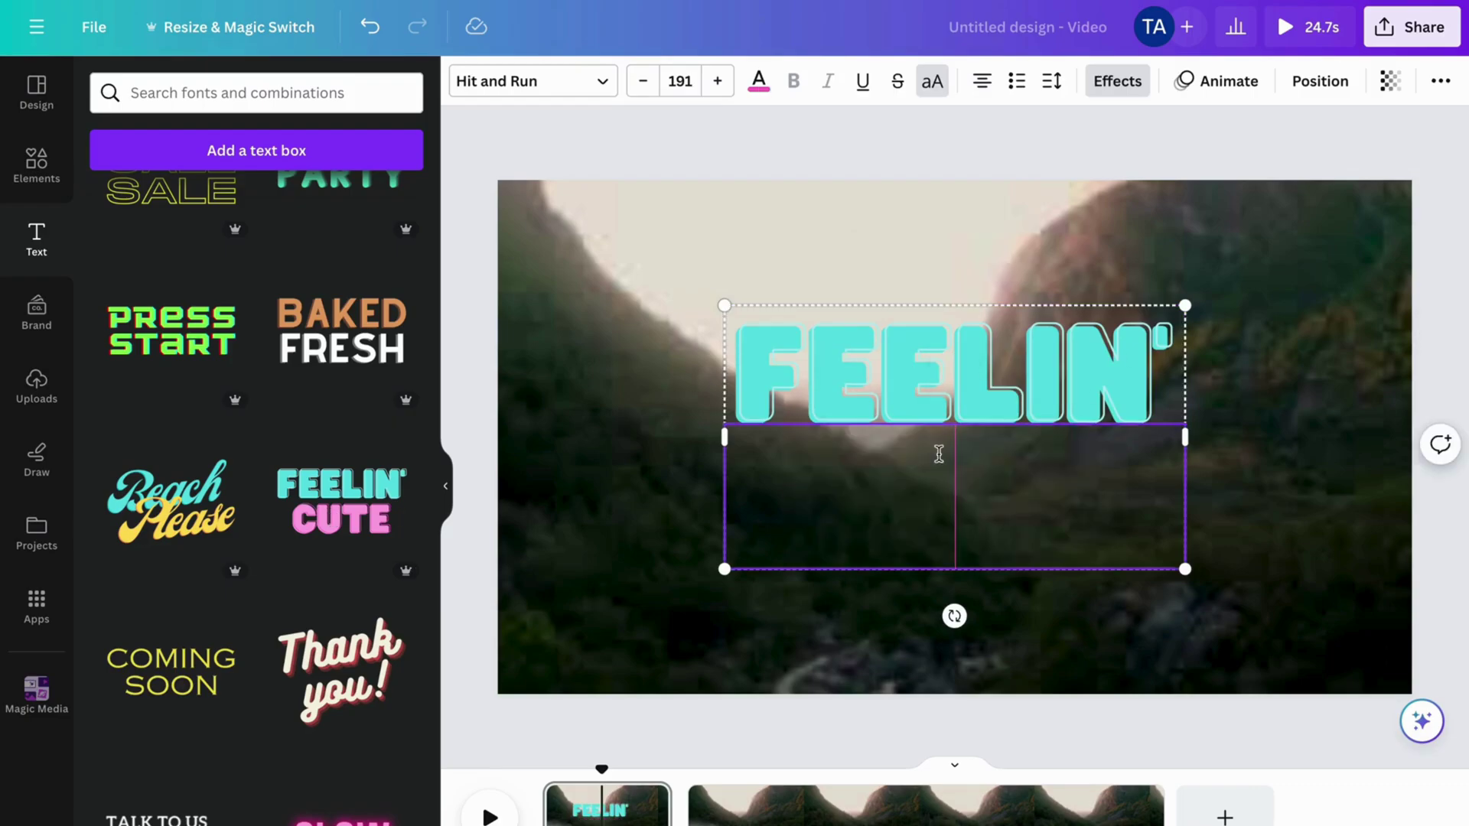
click(944, 389)
double_click(944, 388)
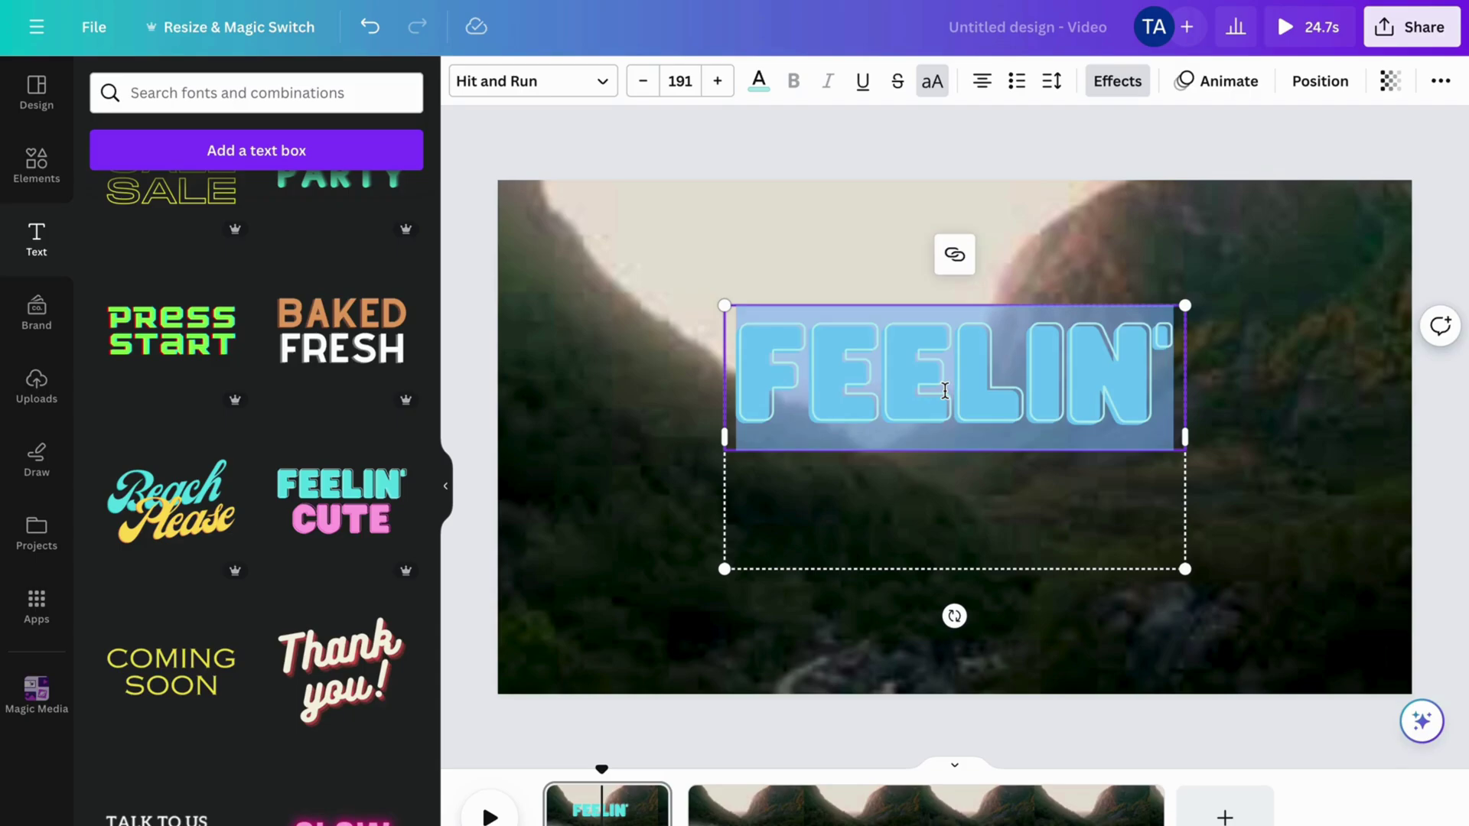
text(HE)
key(BackSpace)
key(BackSpace)
text(WELCOME)
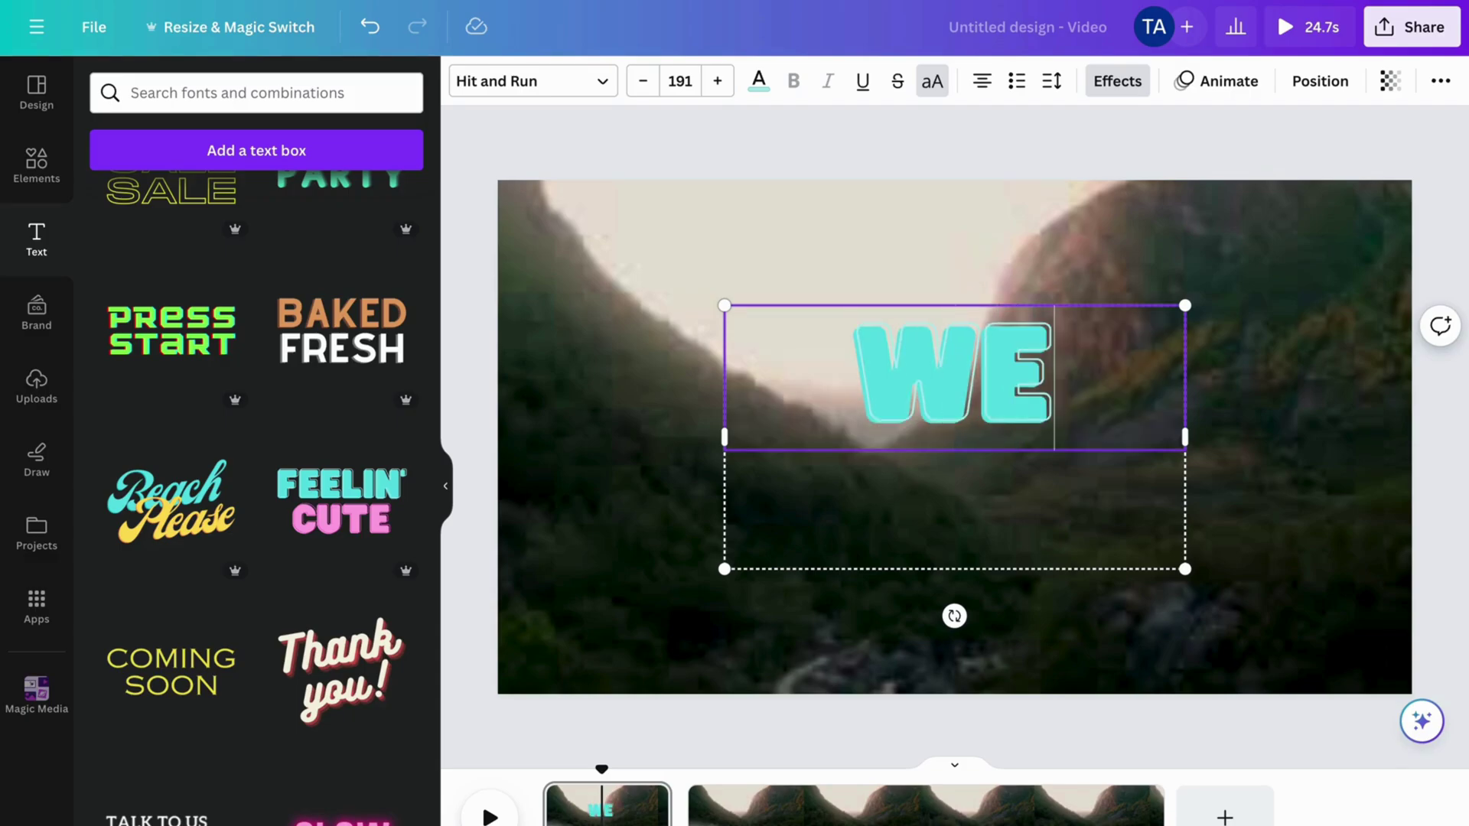
click(720, 567)
Widen the WELCOME text box to one line and centre it on the page.
drag(719, 424, 511, 413)
click(870, 485)
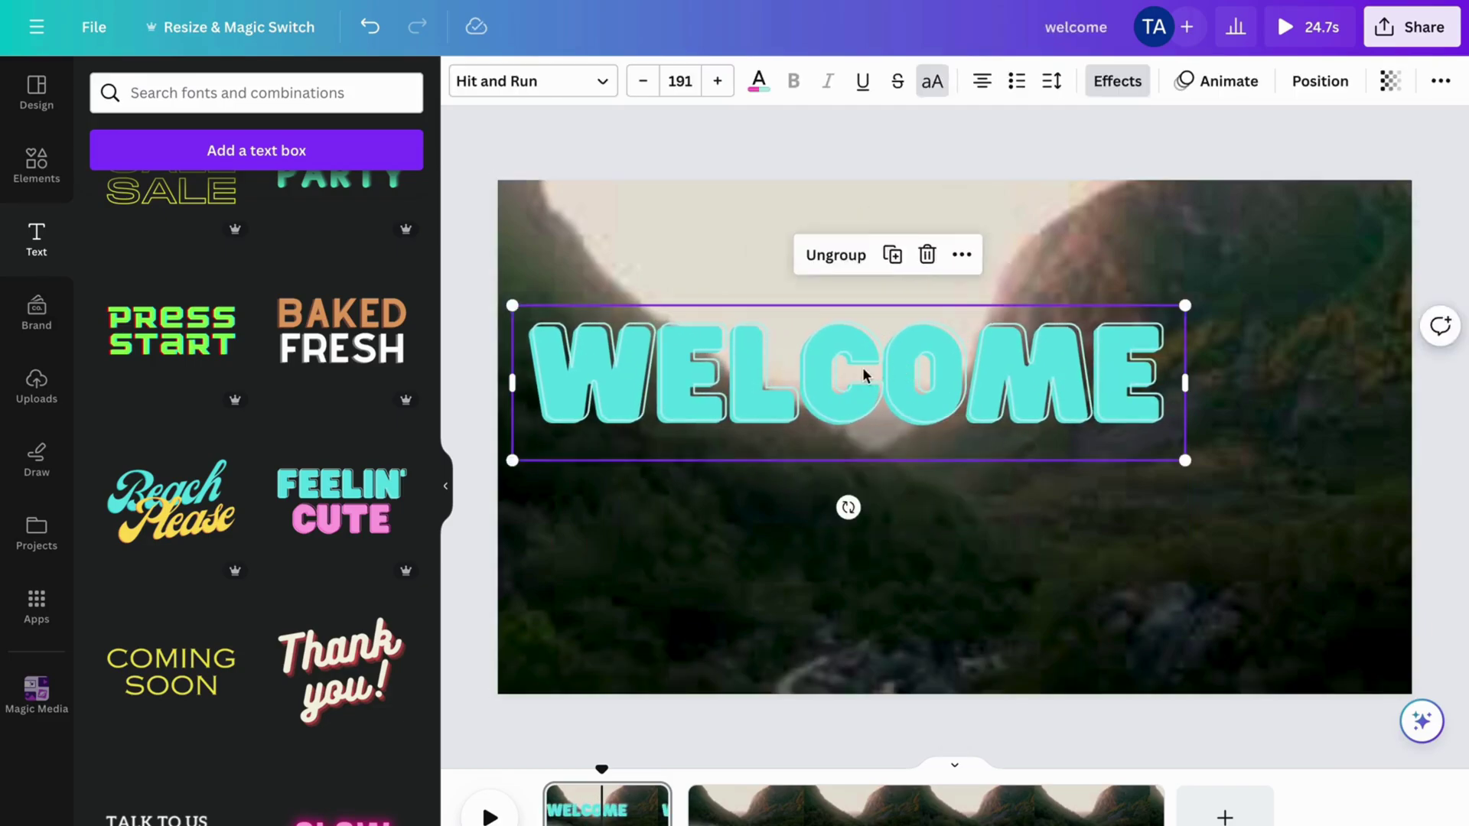
drag(862, 370, 973, 423)
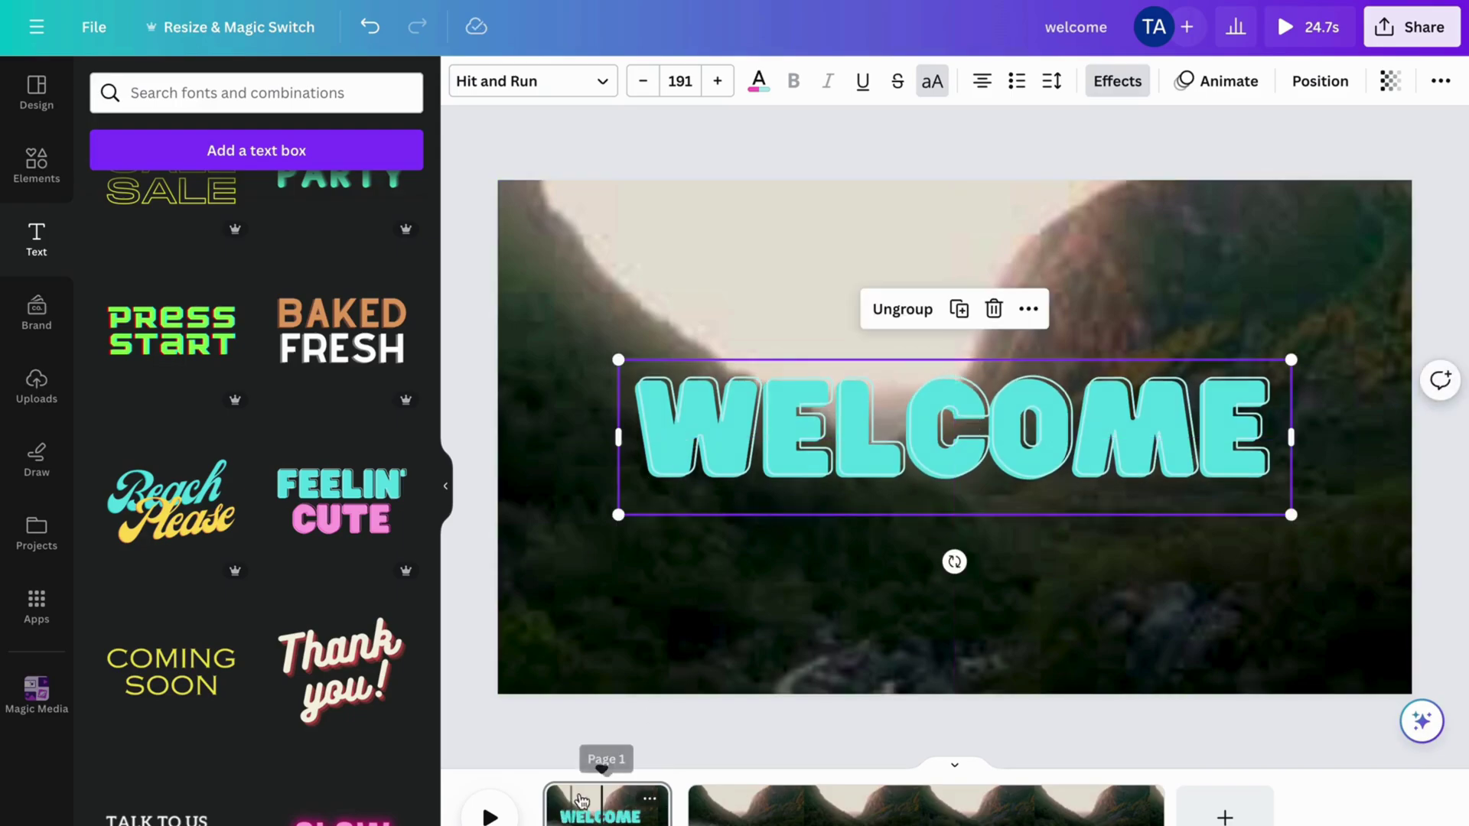
drag(602, 769, 461, 764)
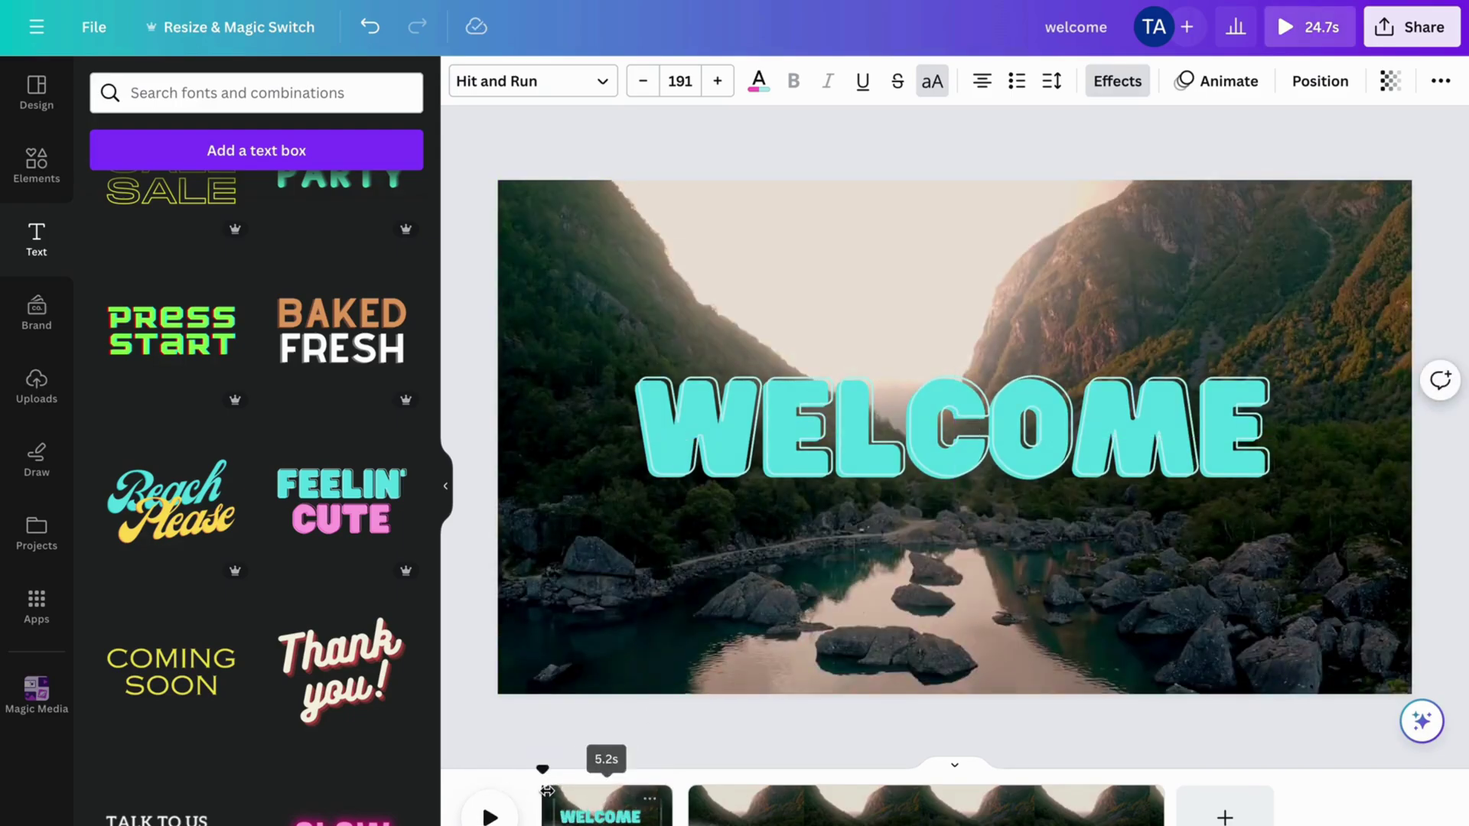
Preview the opening seconds and set playback back to about 3s.
click(490, 815)
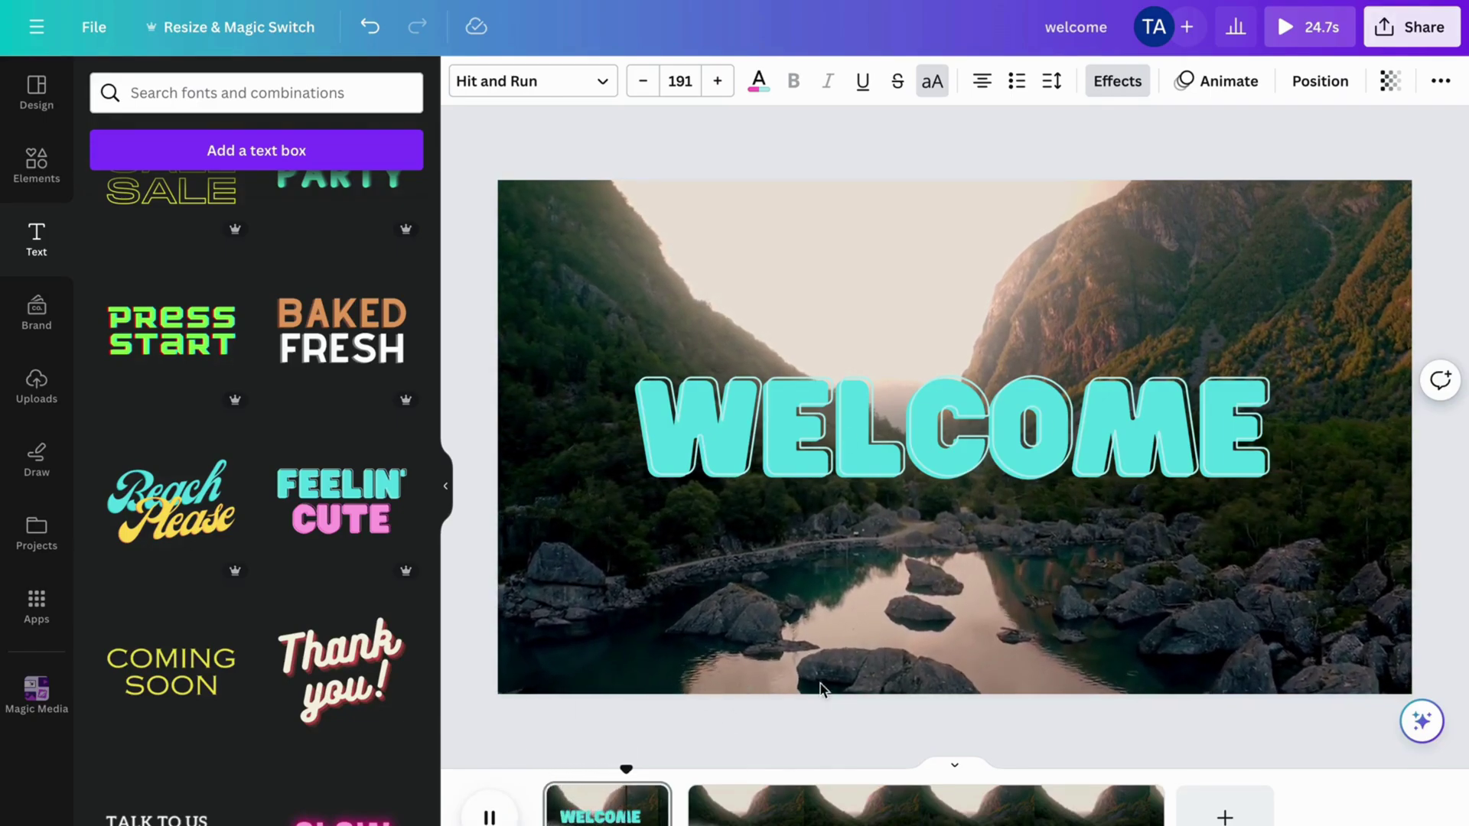
key(space)
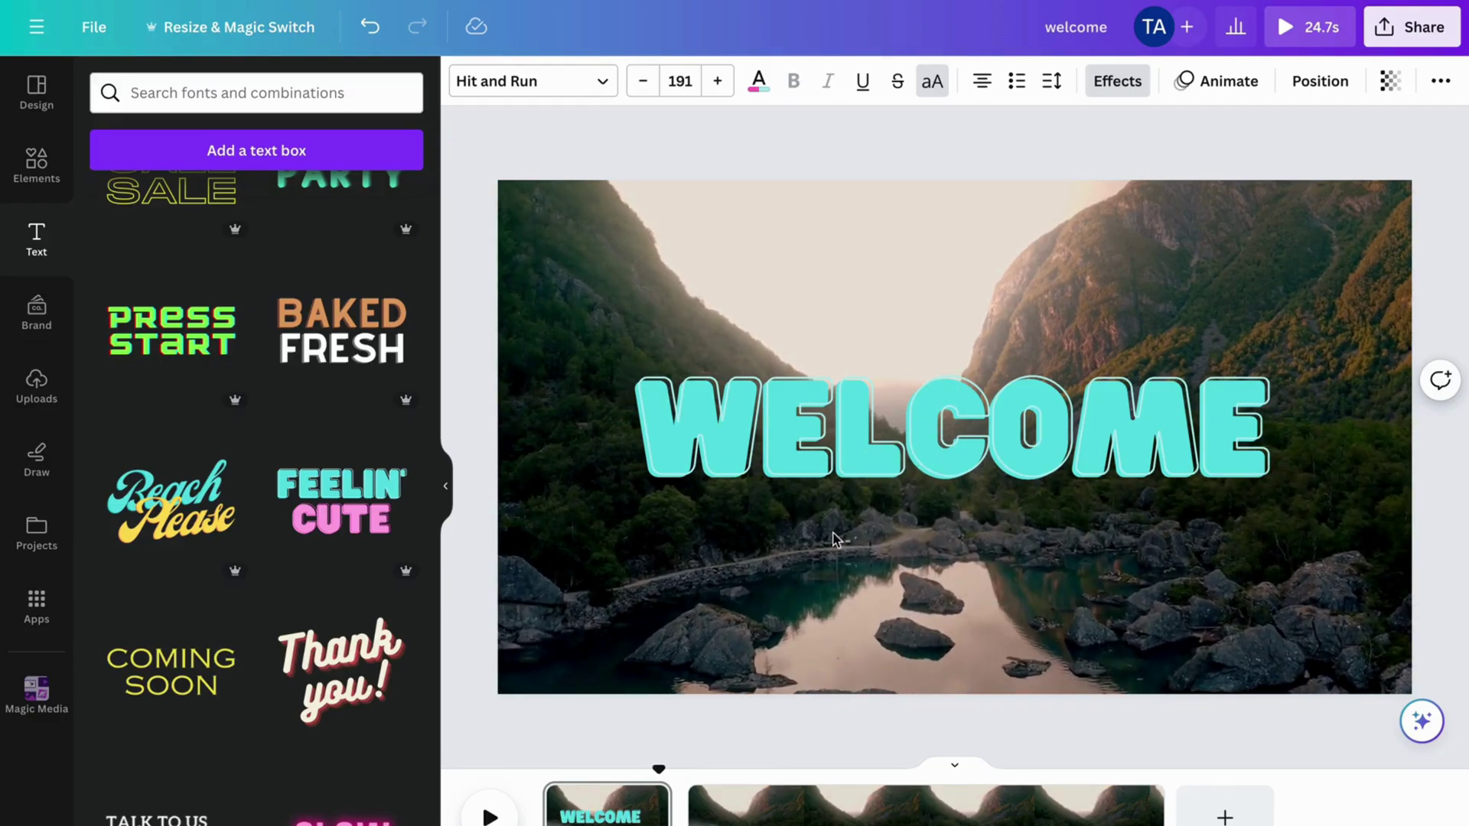
mouse_move(601, 765)
mouse_down()
mouse_move(577, 767)
mouse_move(622, 767)
mouse_up()
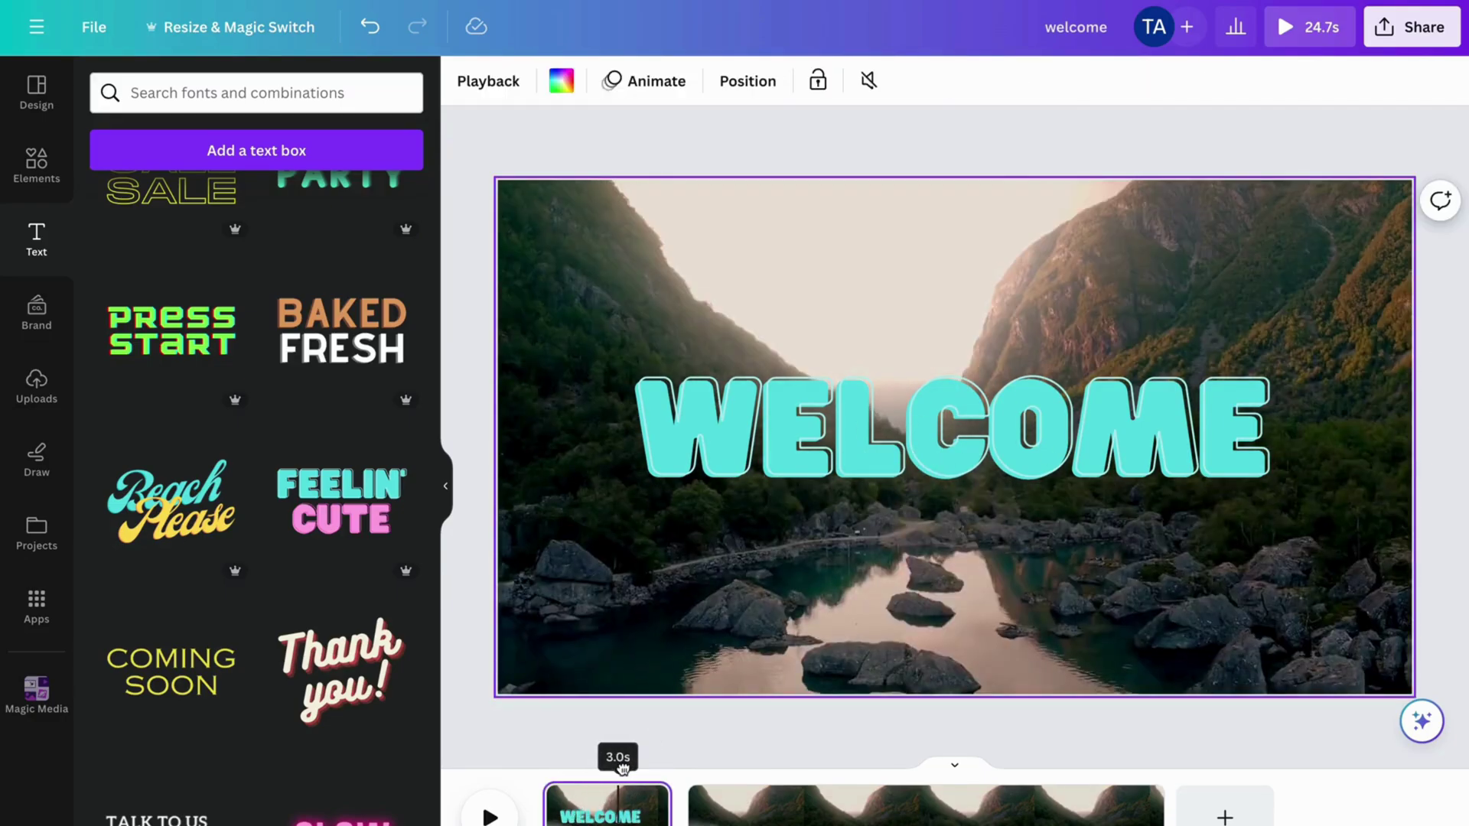
Show the timing bar for the WELCOME title.
click(885, 432)
right_click(884, 430)
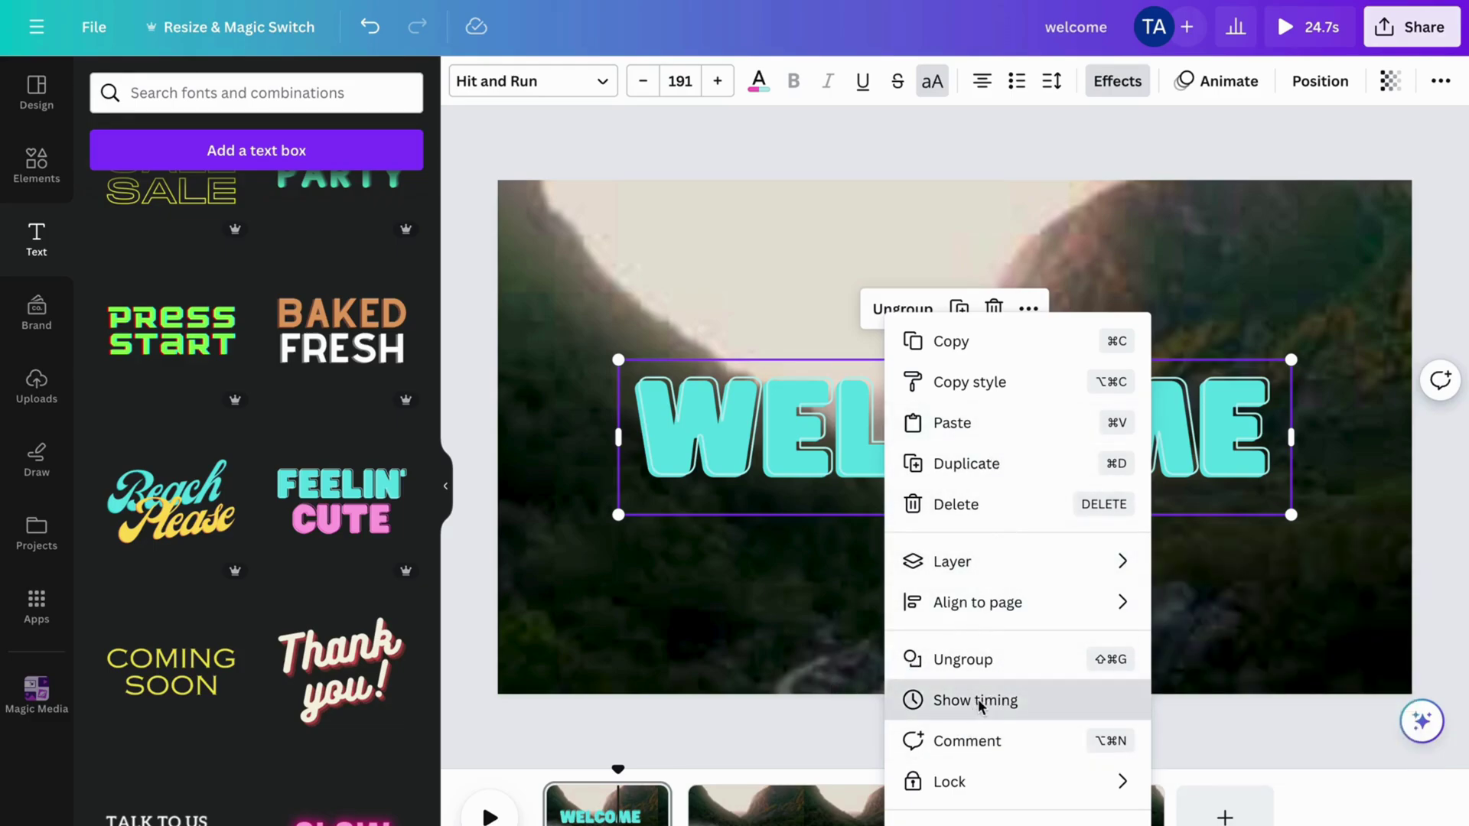
click(976, 701)
Shorten the WELCOME title's duration to about 3.1s and replay to check it.
drag(666, 782, 450, 746)
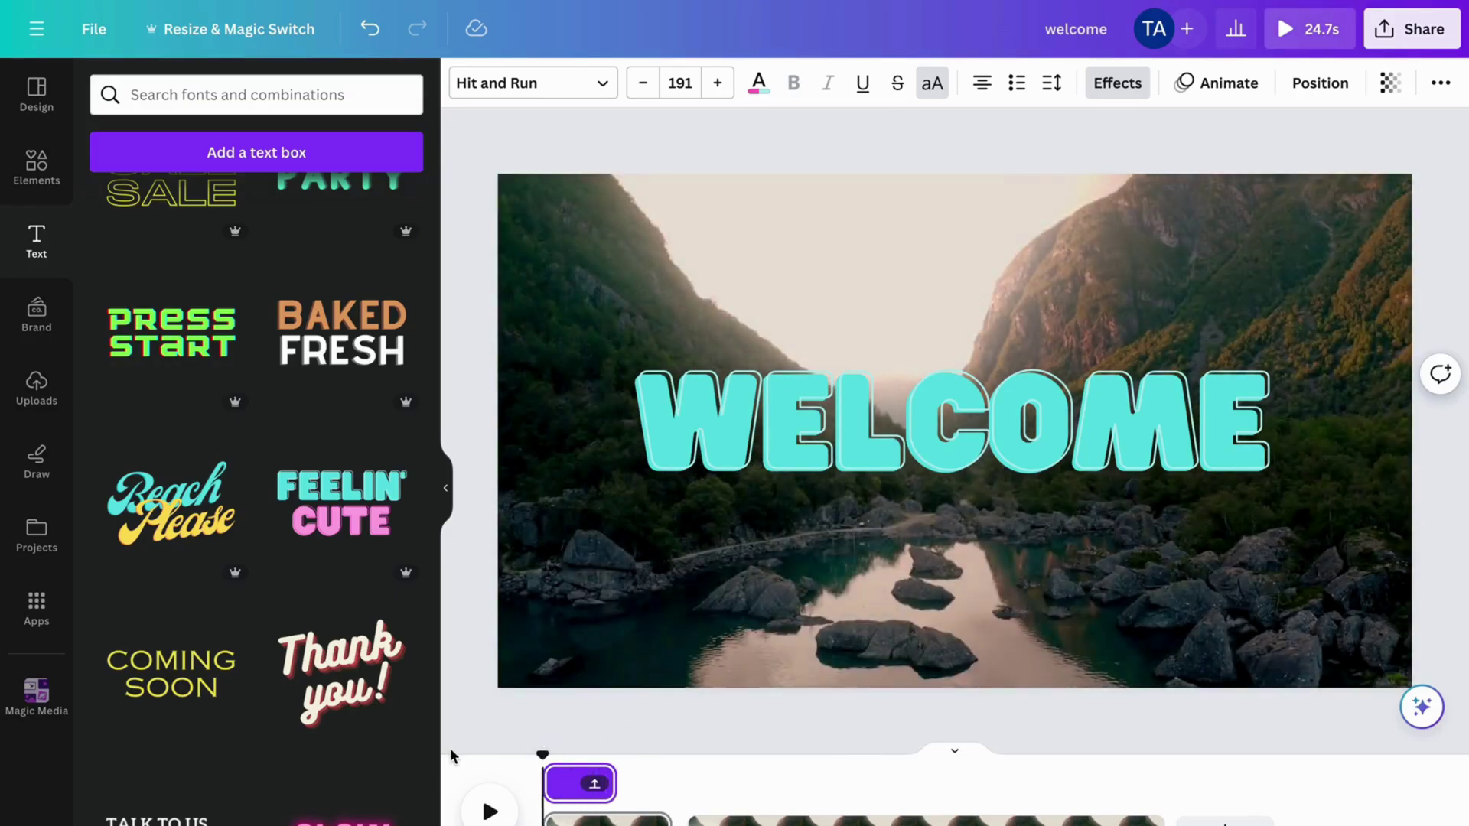
click(483, 801)
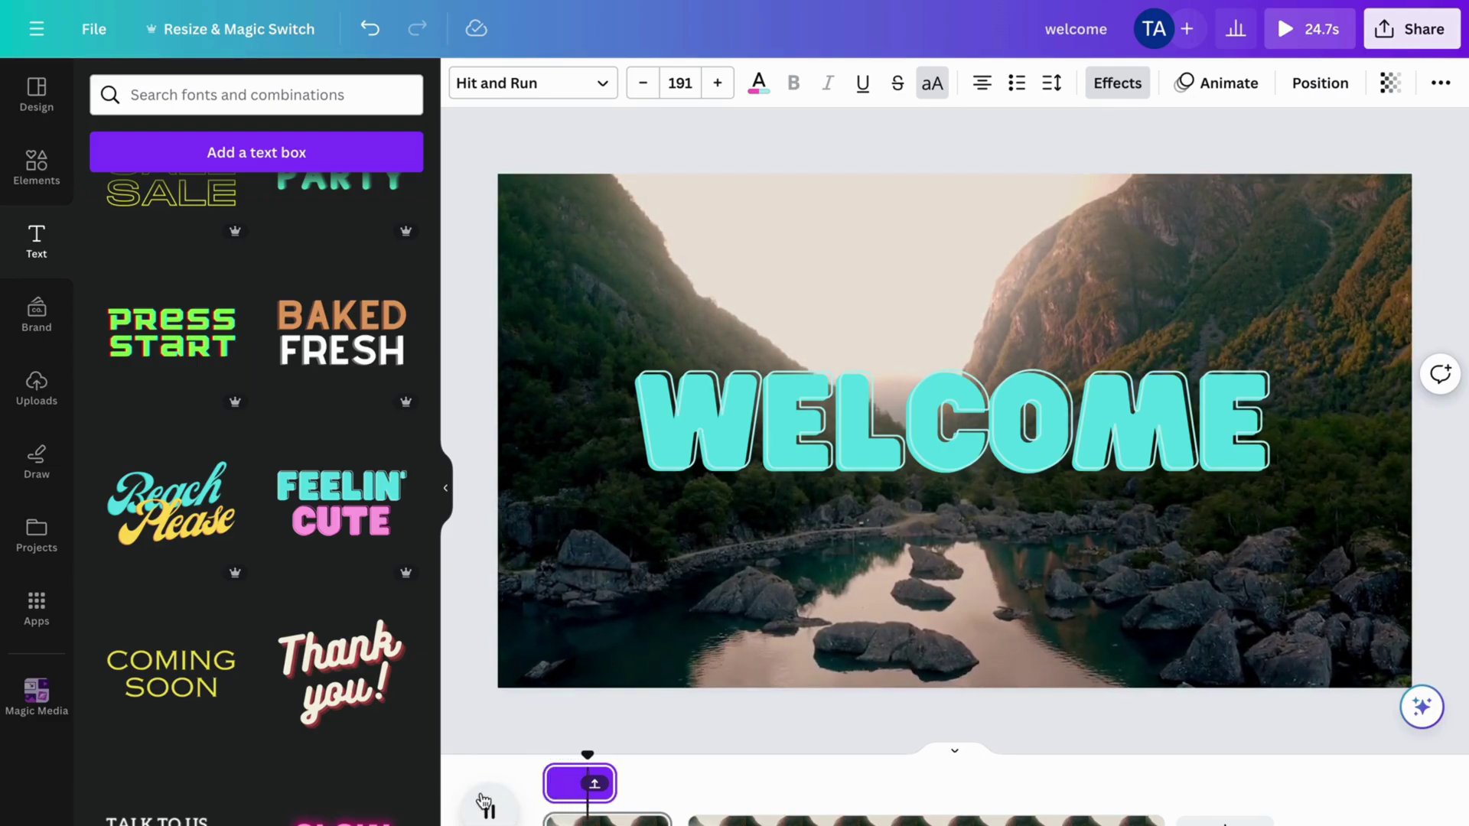
click(488, 809)
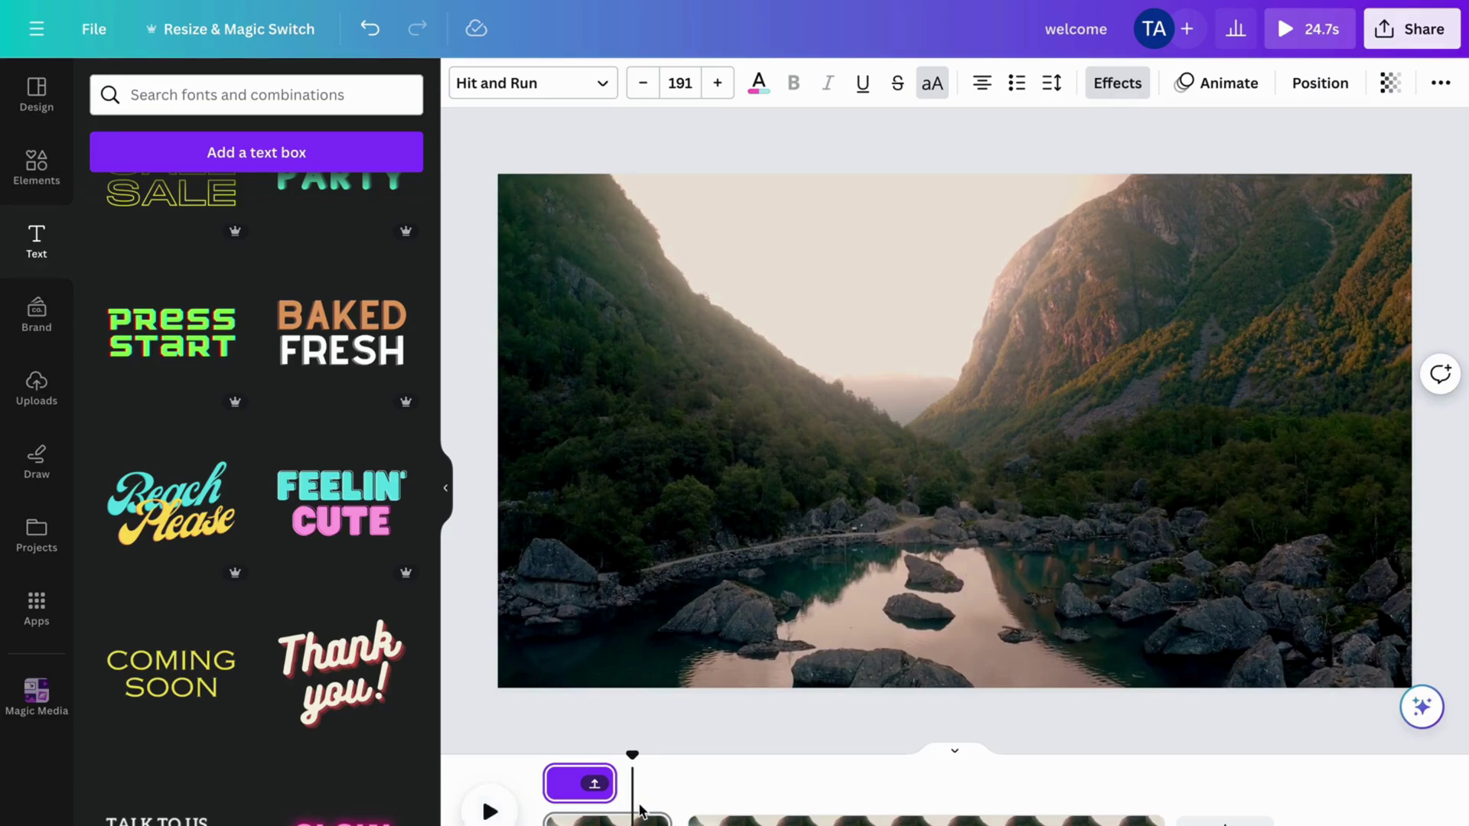
mouse_move(617, 783)
mouse_down()
mouse_move(676, 787)
mouse_move(616, 783)
mouse_up()
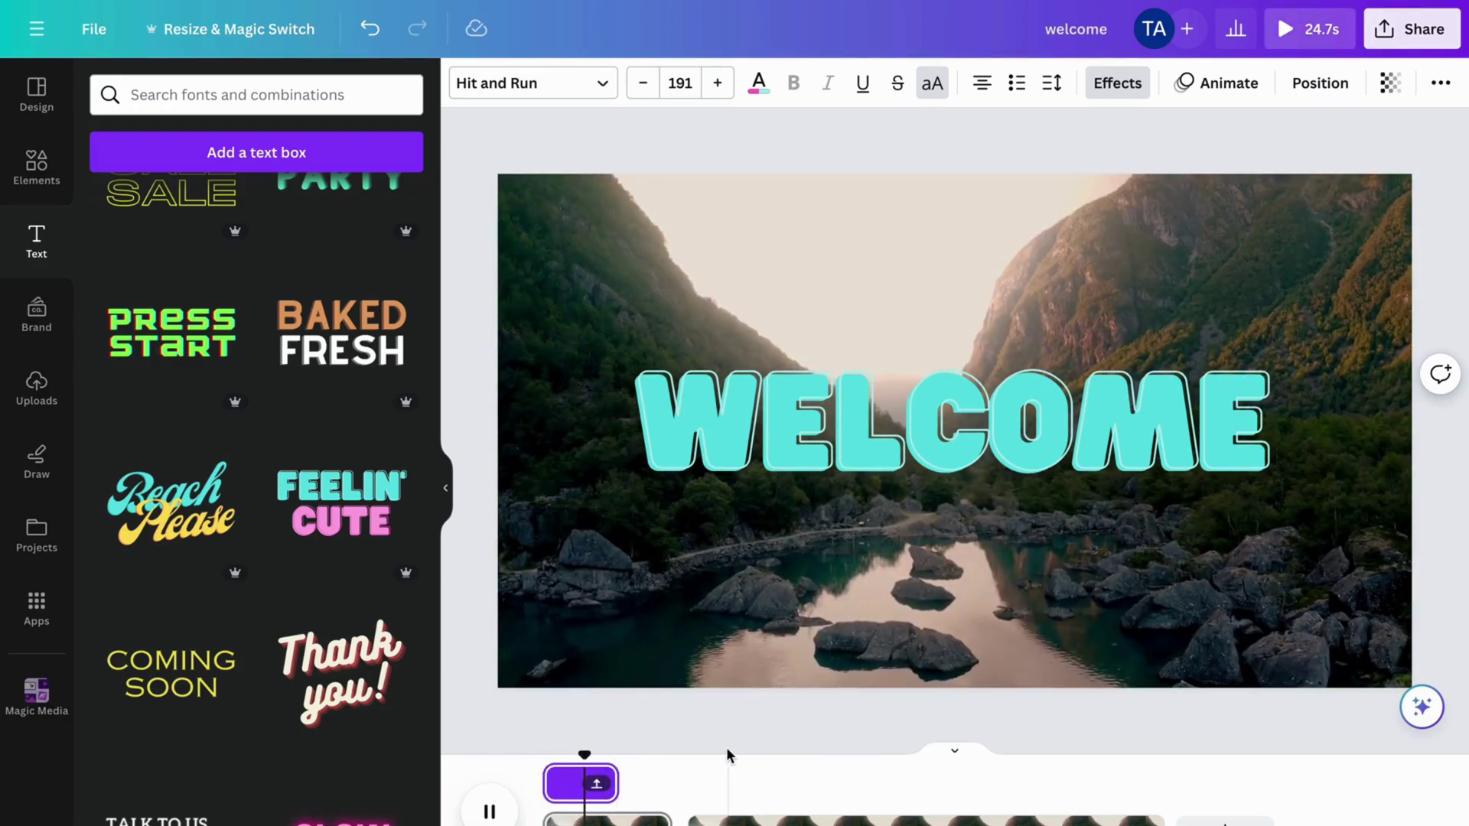
key(space)
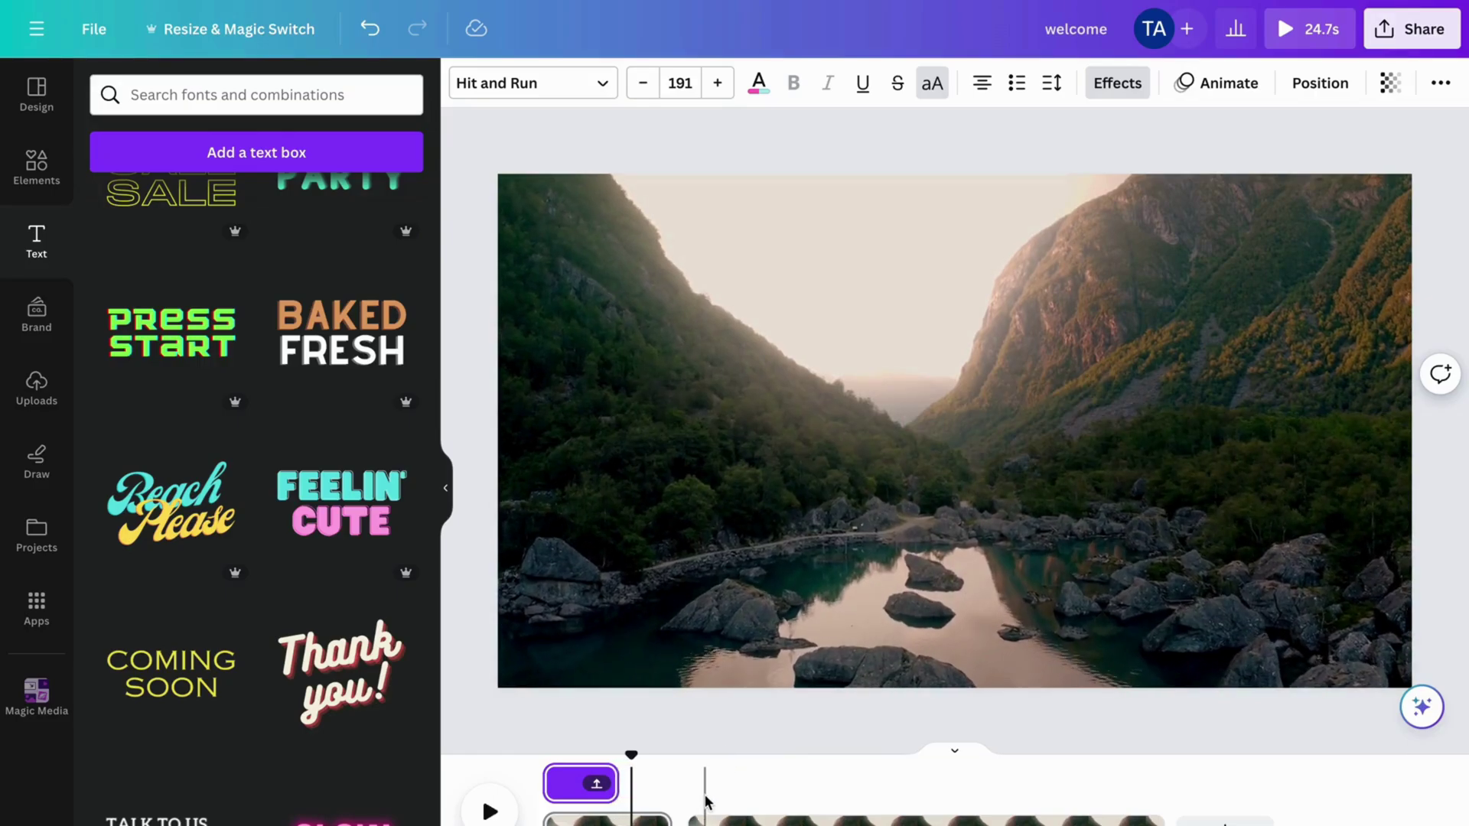
key(space)
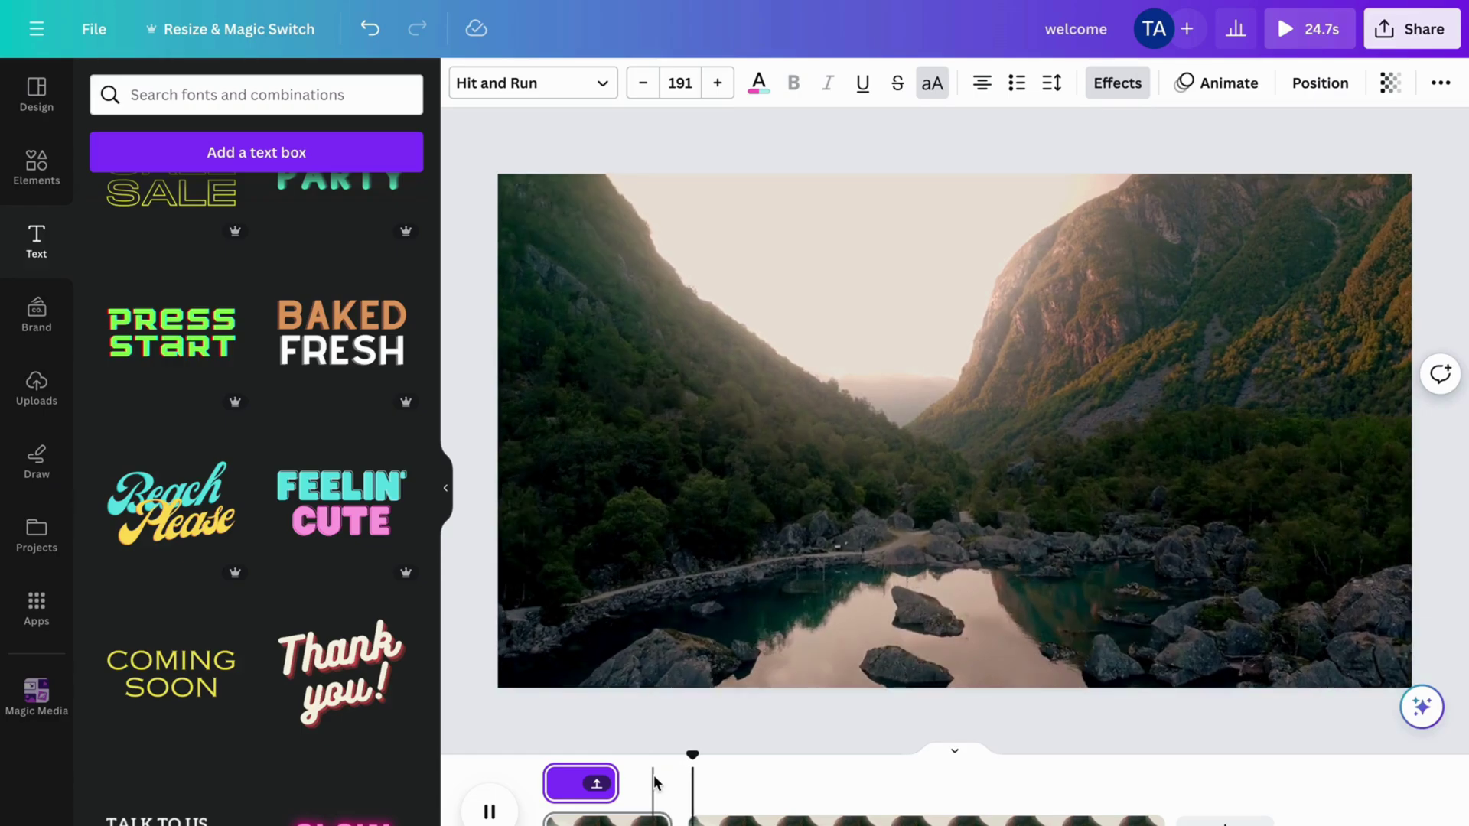
key(space)
click(740, 787)
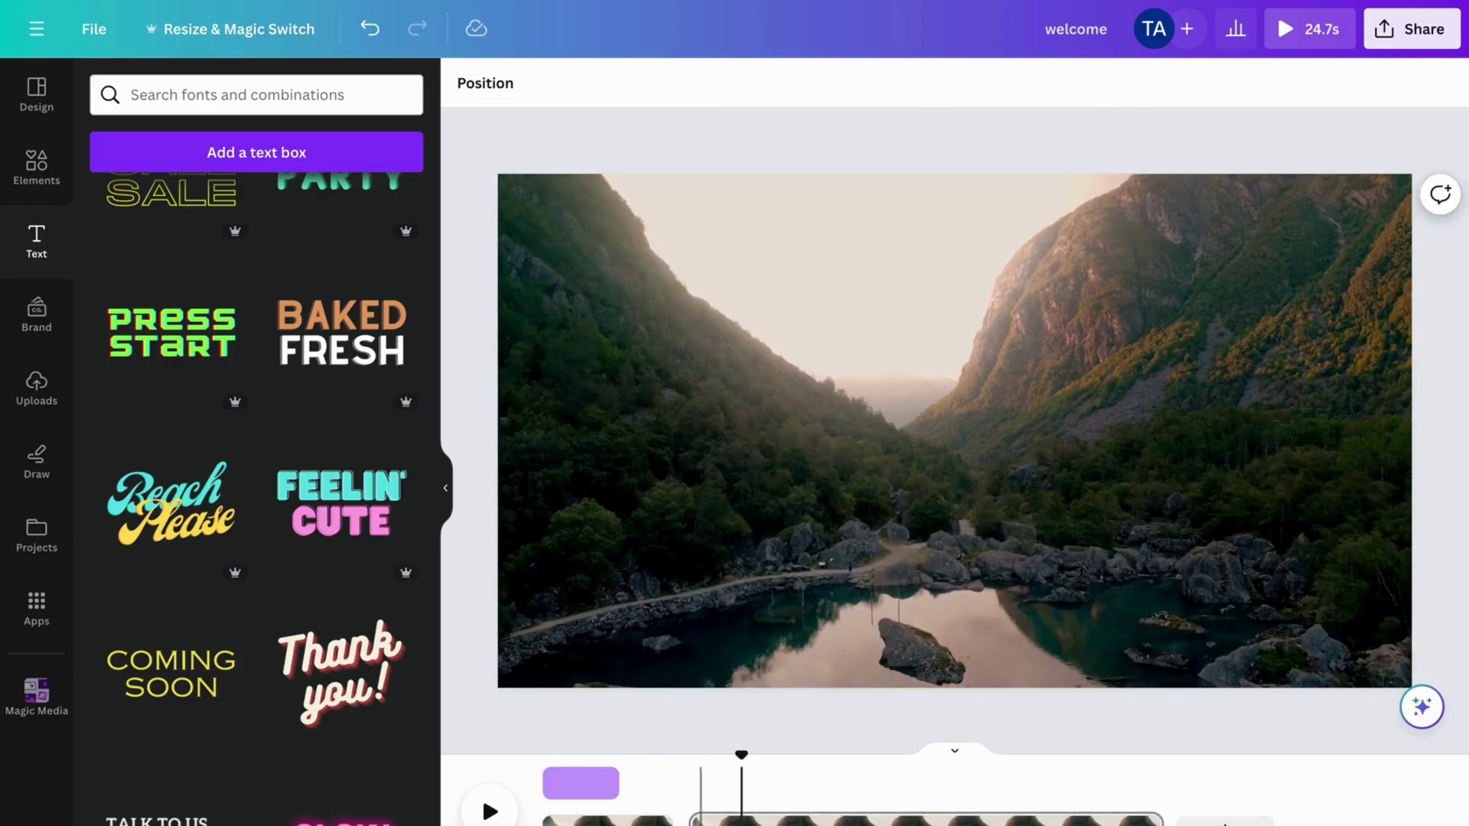
Trim the valley clip's start so the video runs 20.5s, then open Animate for it.
click(724, 817)
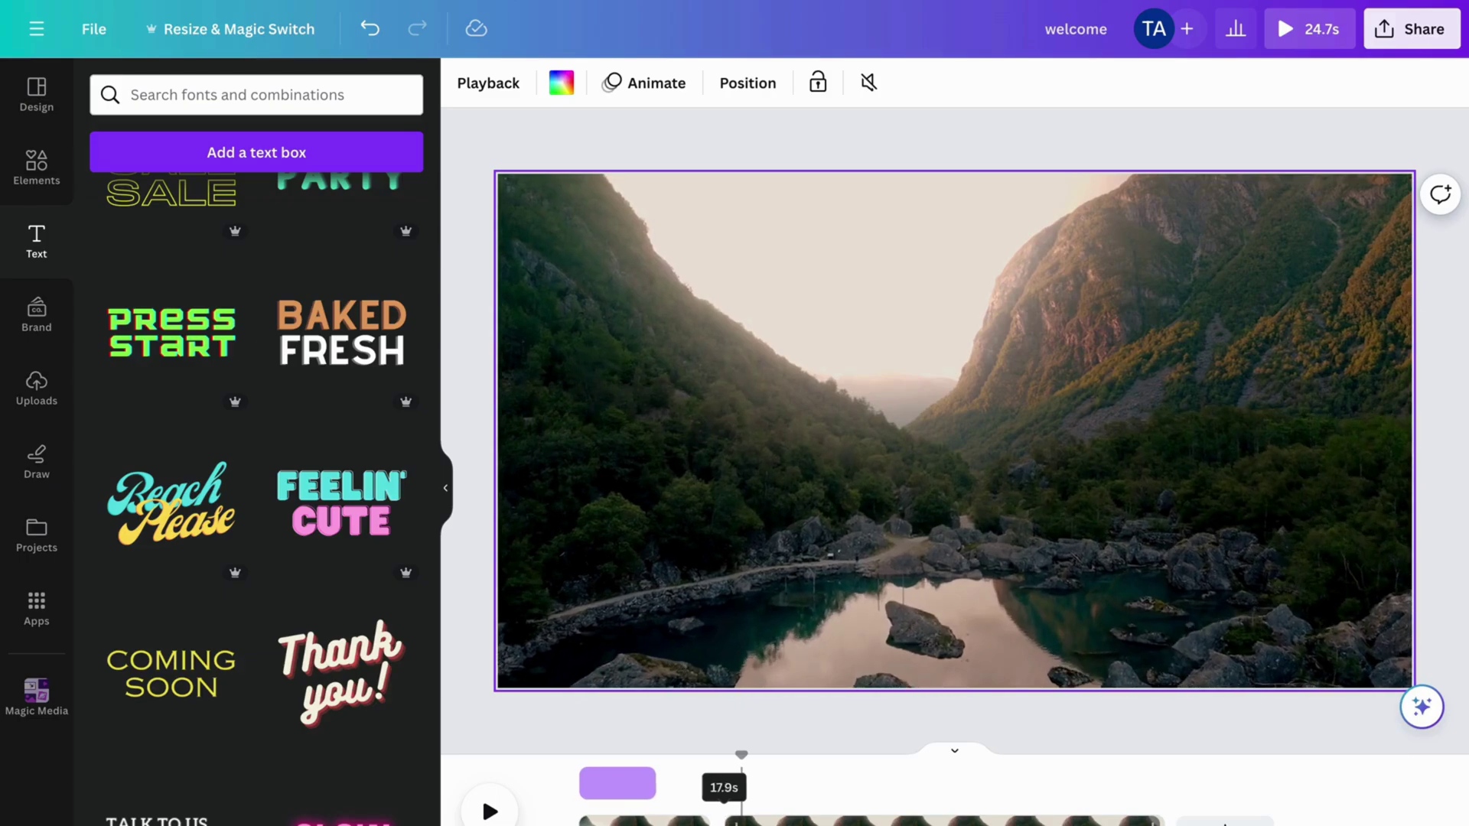
drag(724, 817, 772, 815)
click(833, 817)
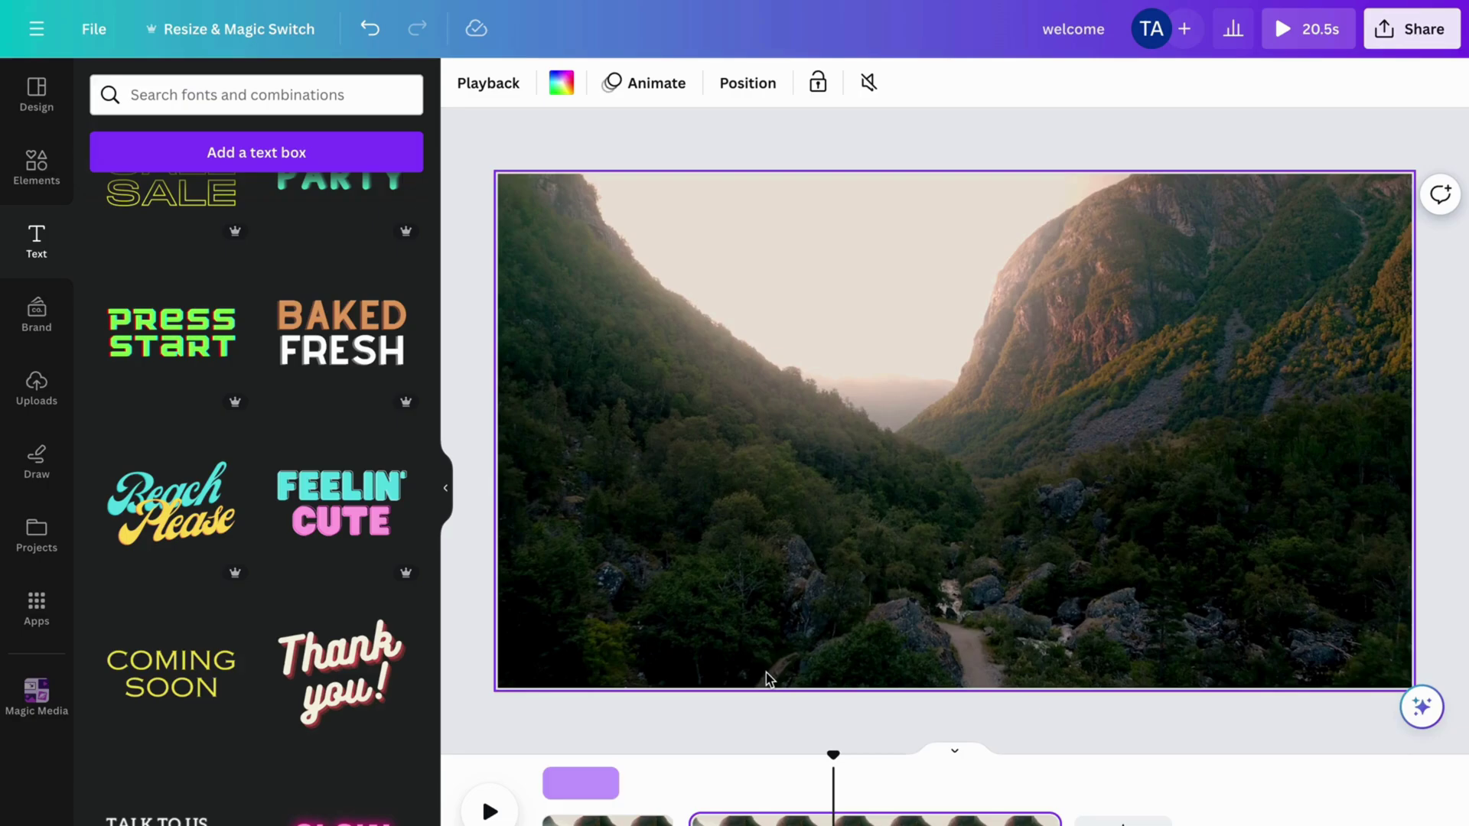
click(745, 719)
click(799, 435)
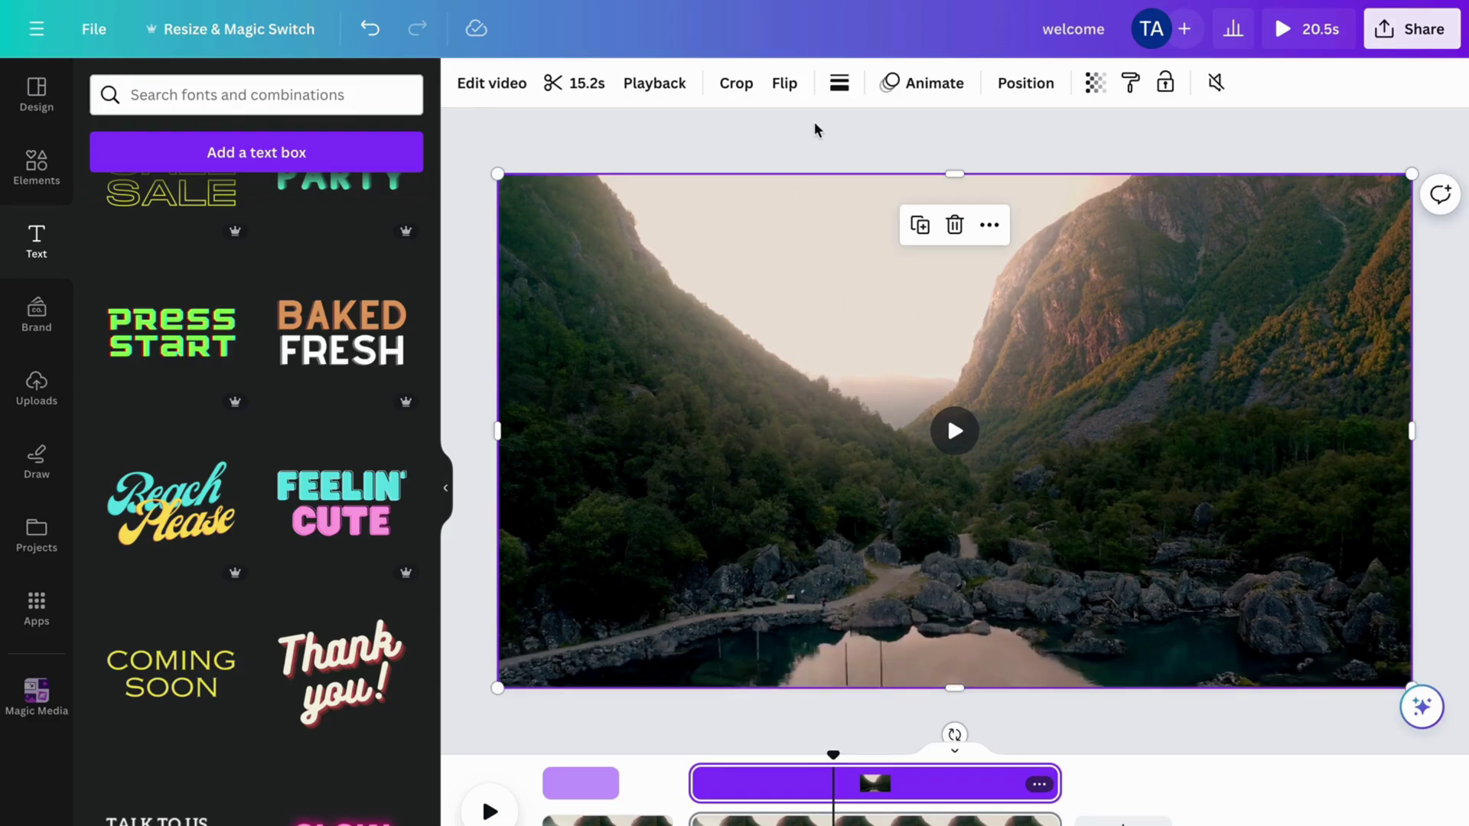
click(892, 86)
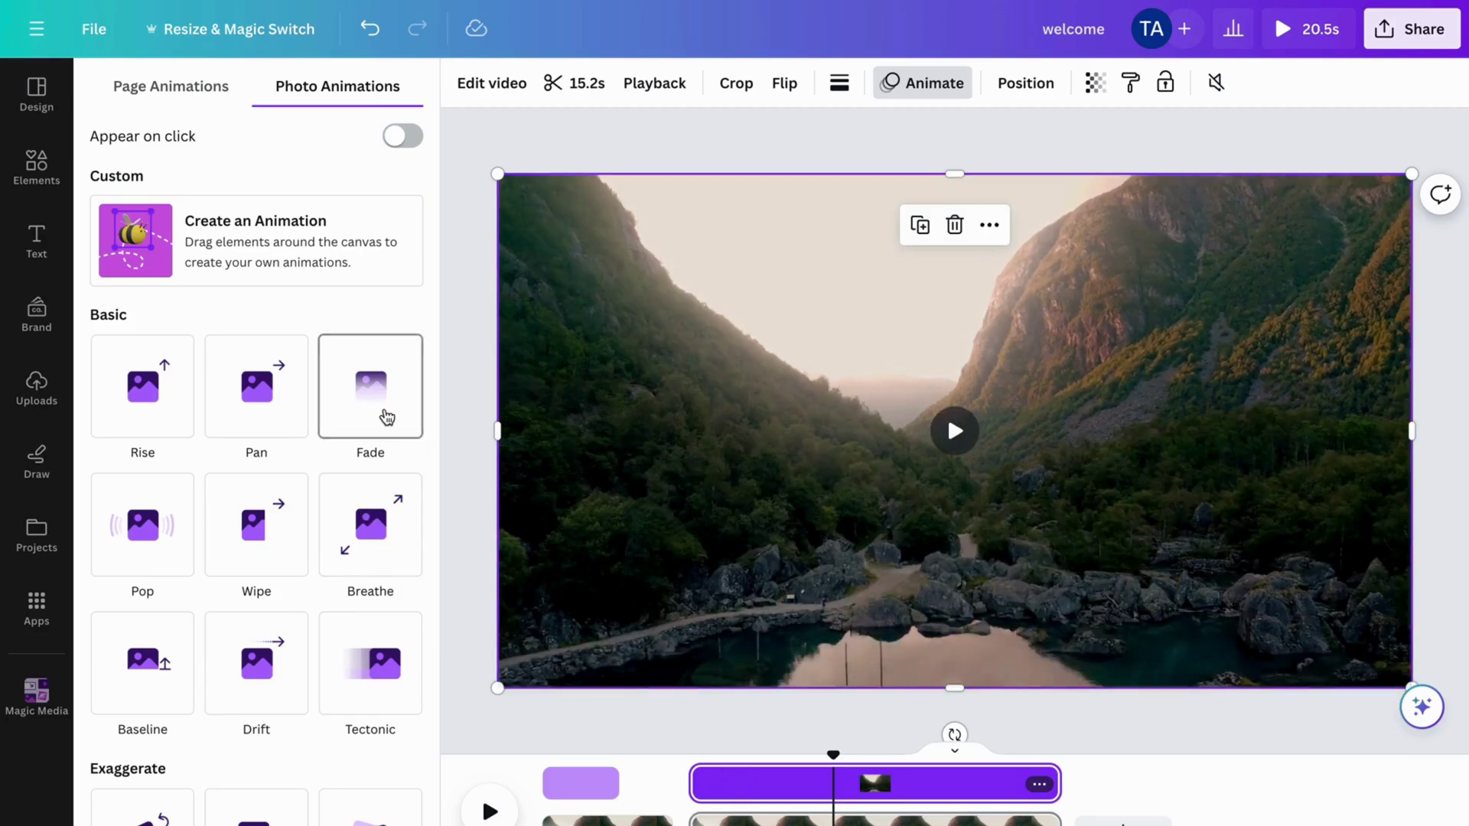
Apply the Fade animation to the valley clip and preview it.
click(387, 417)
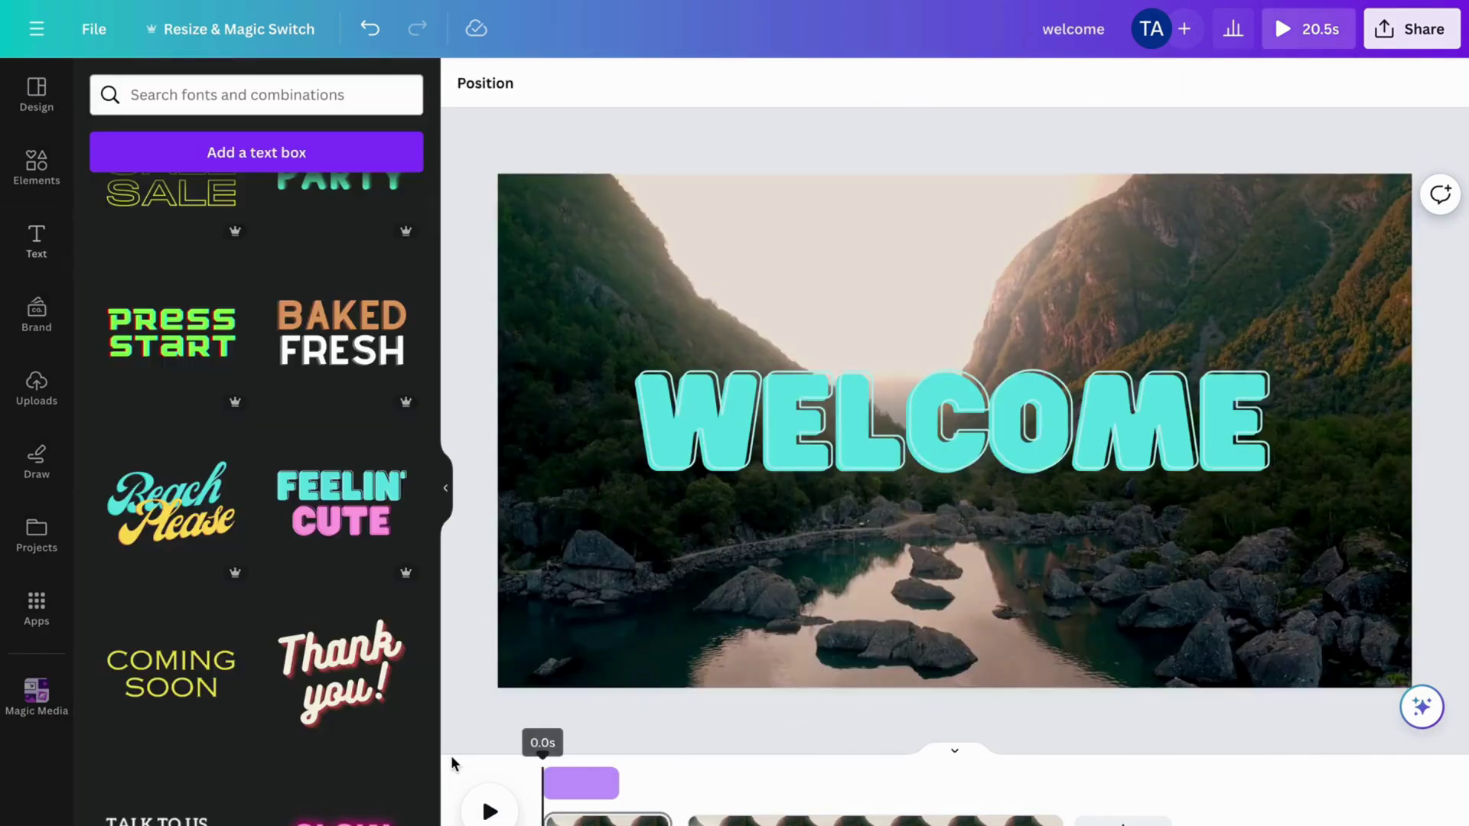
key(space)
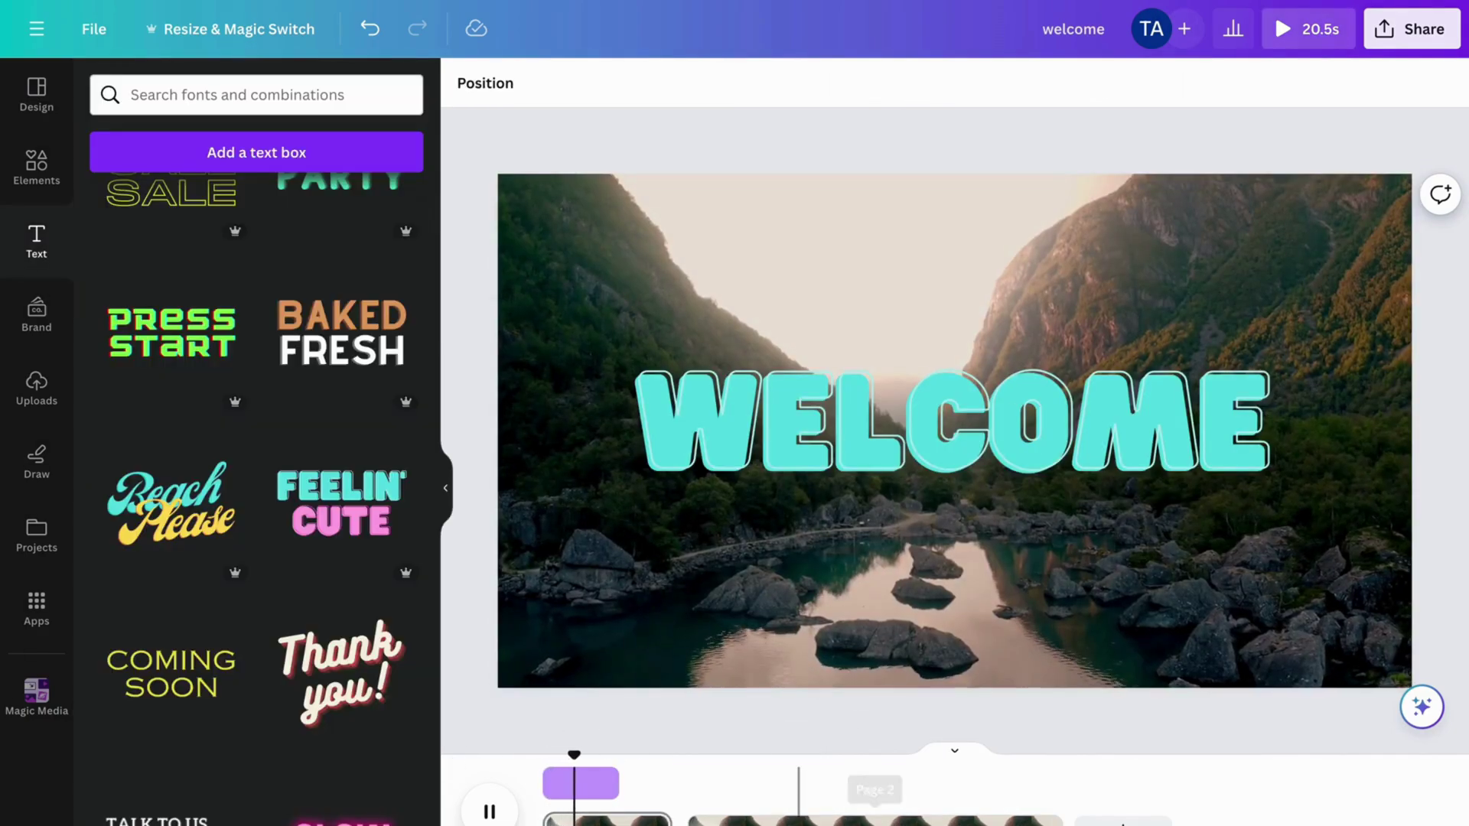
click(659, 794)
key(space)
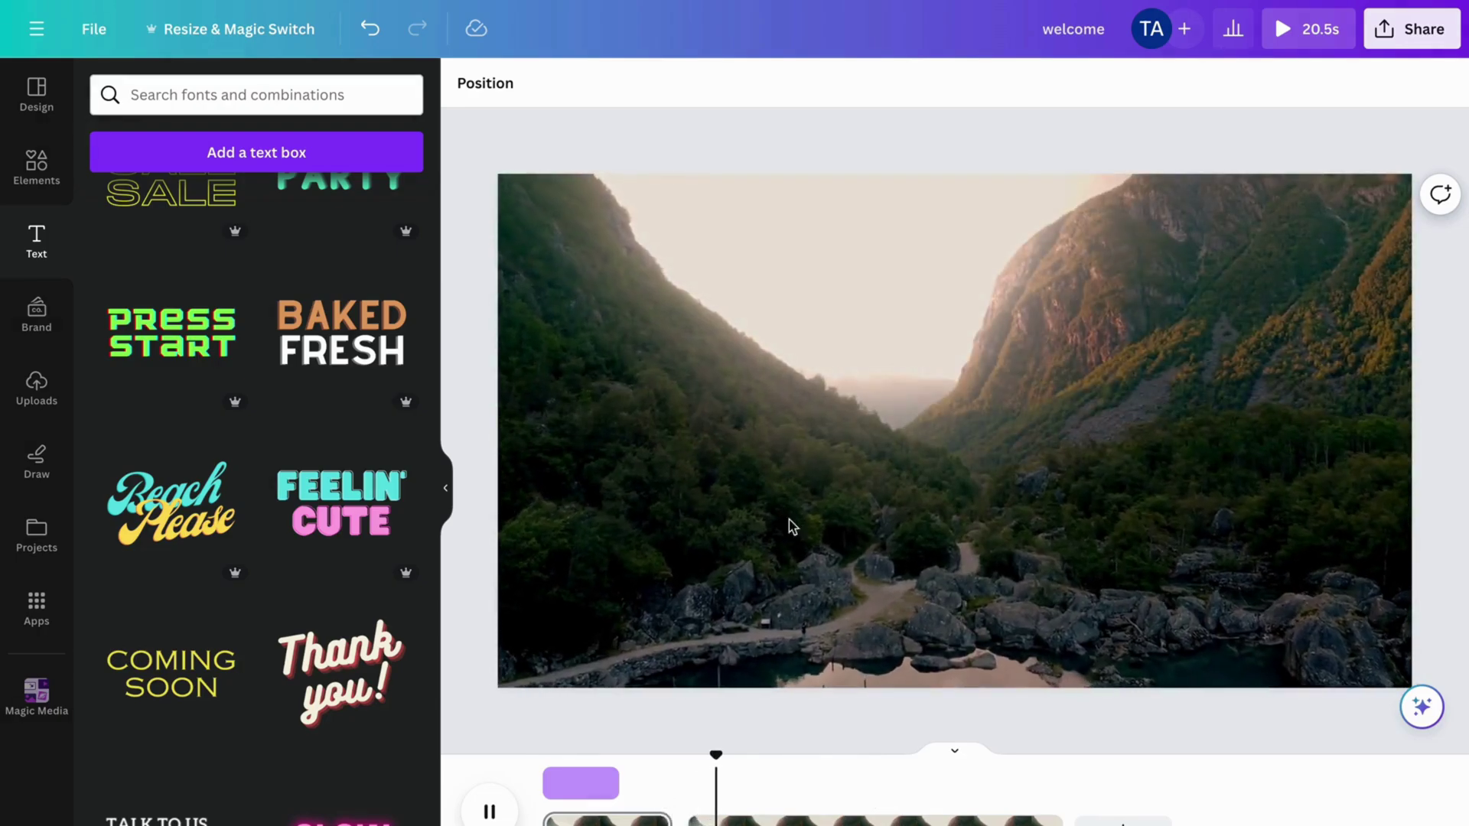
click(817, 407)
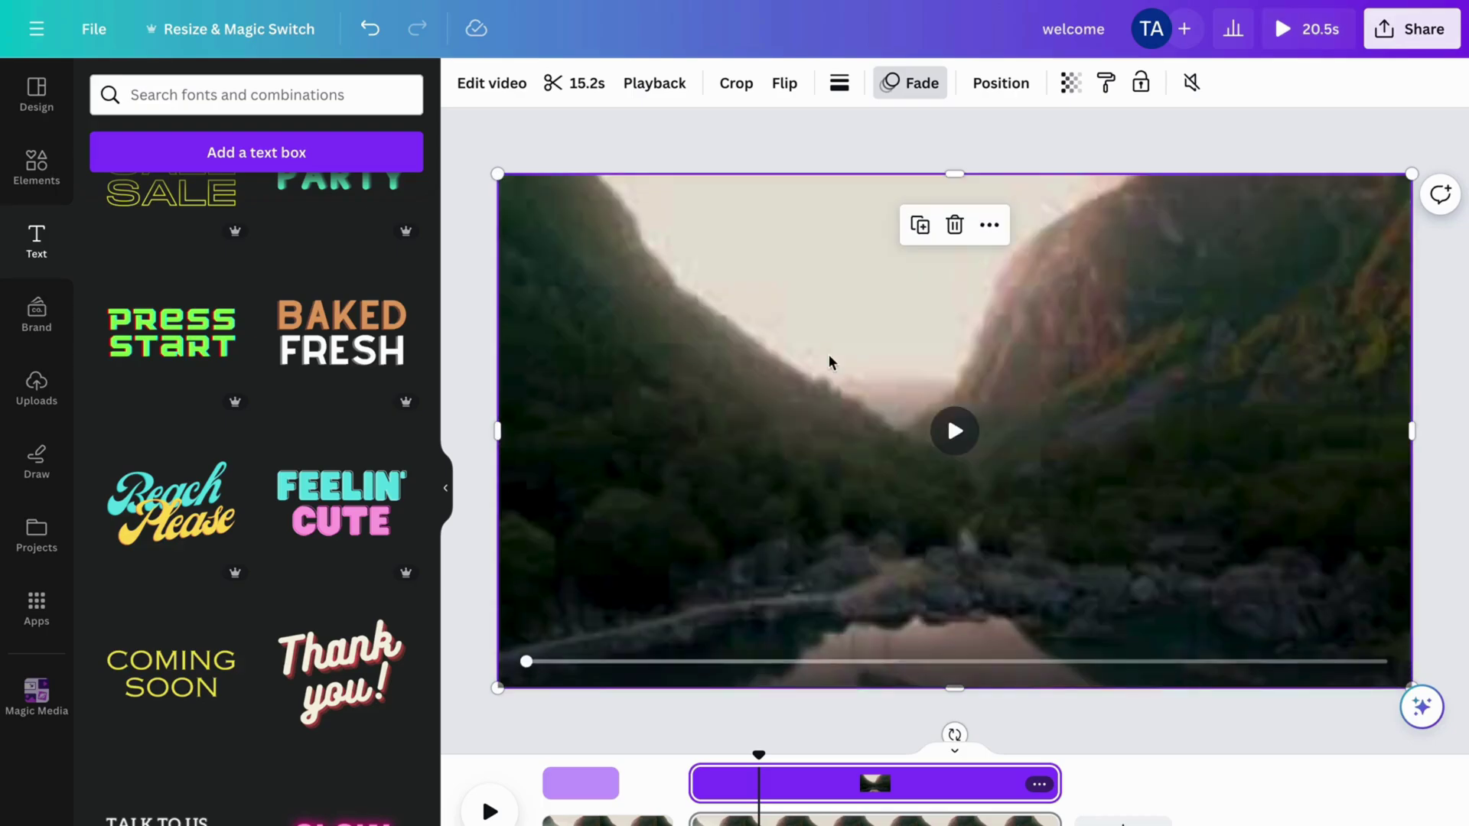
Open and cancel Crop, then open trimming for the 15.2s valley clip.
click(739, 88)
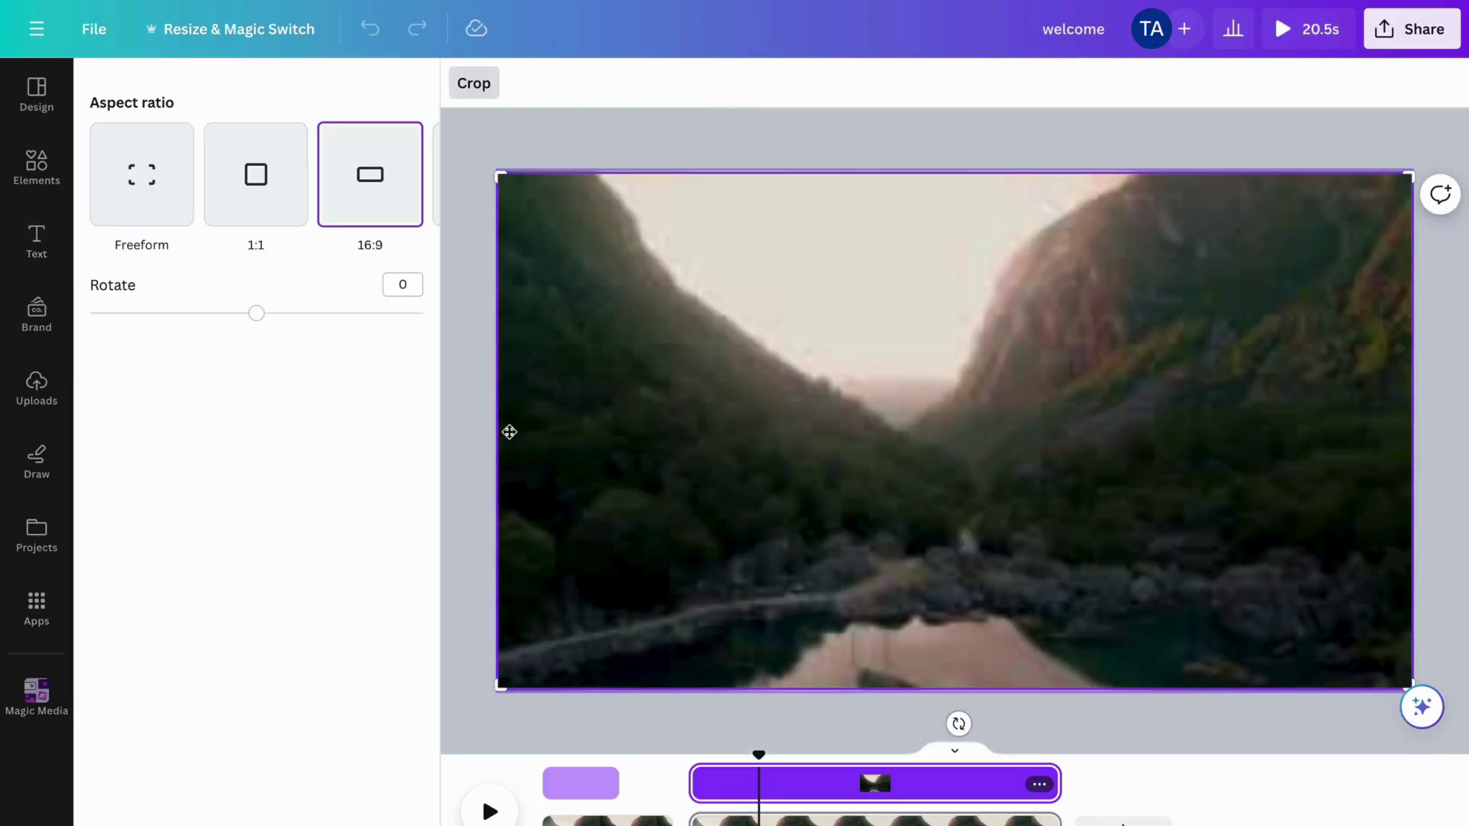
key(Escape)
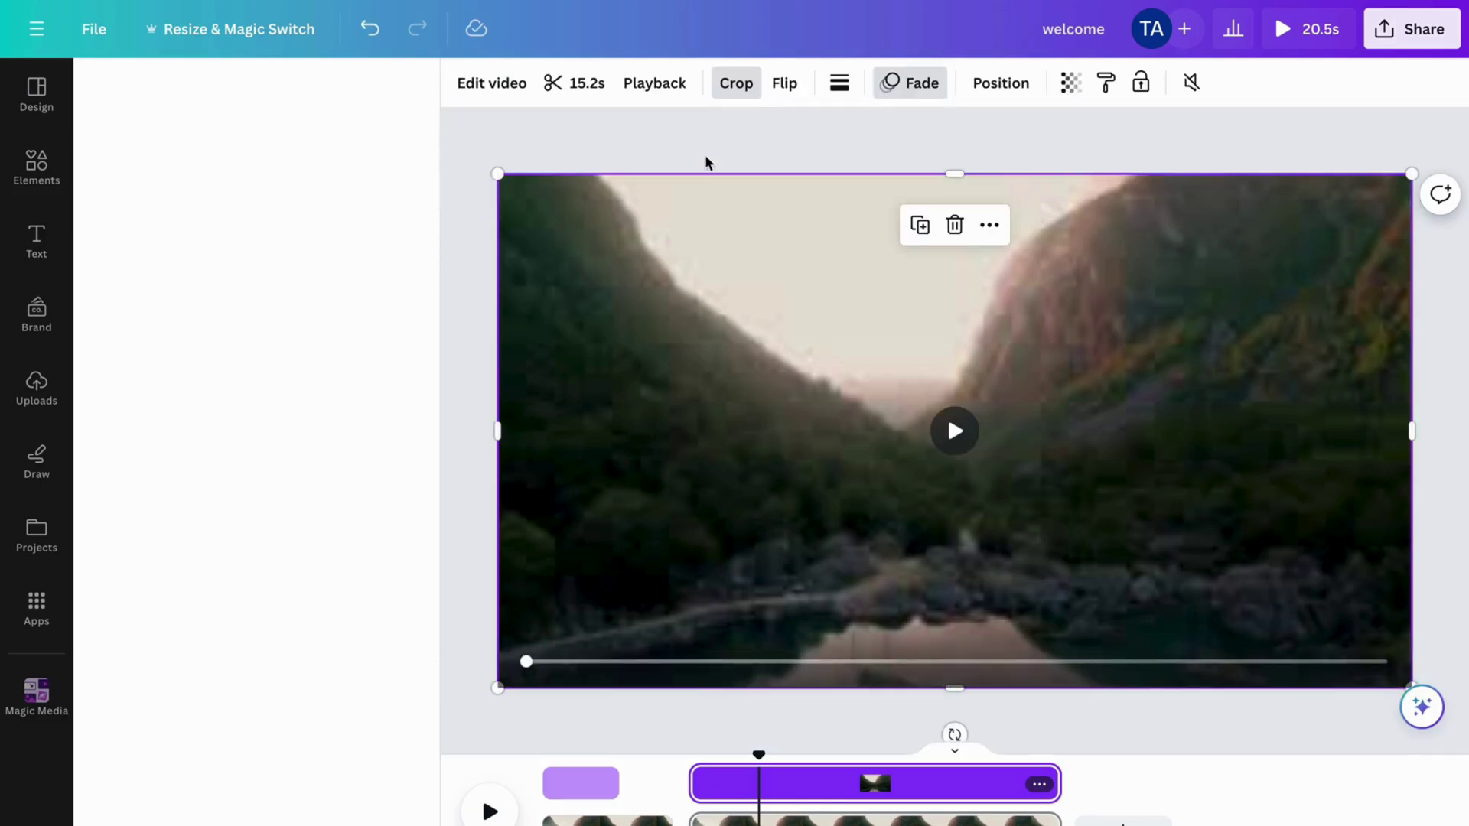
click(585, 84)
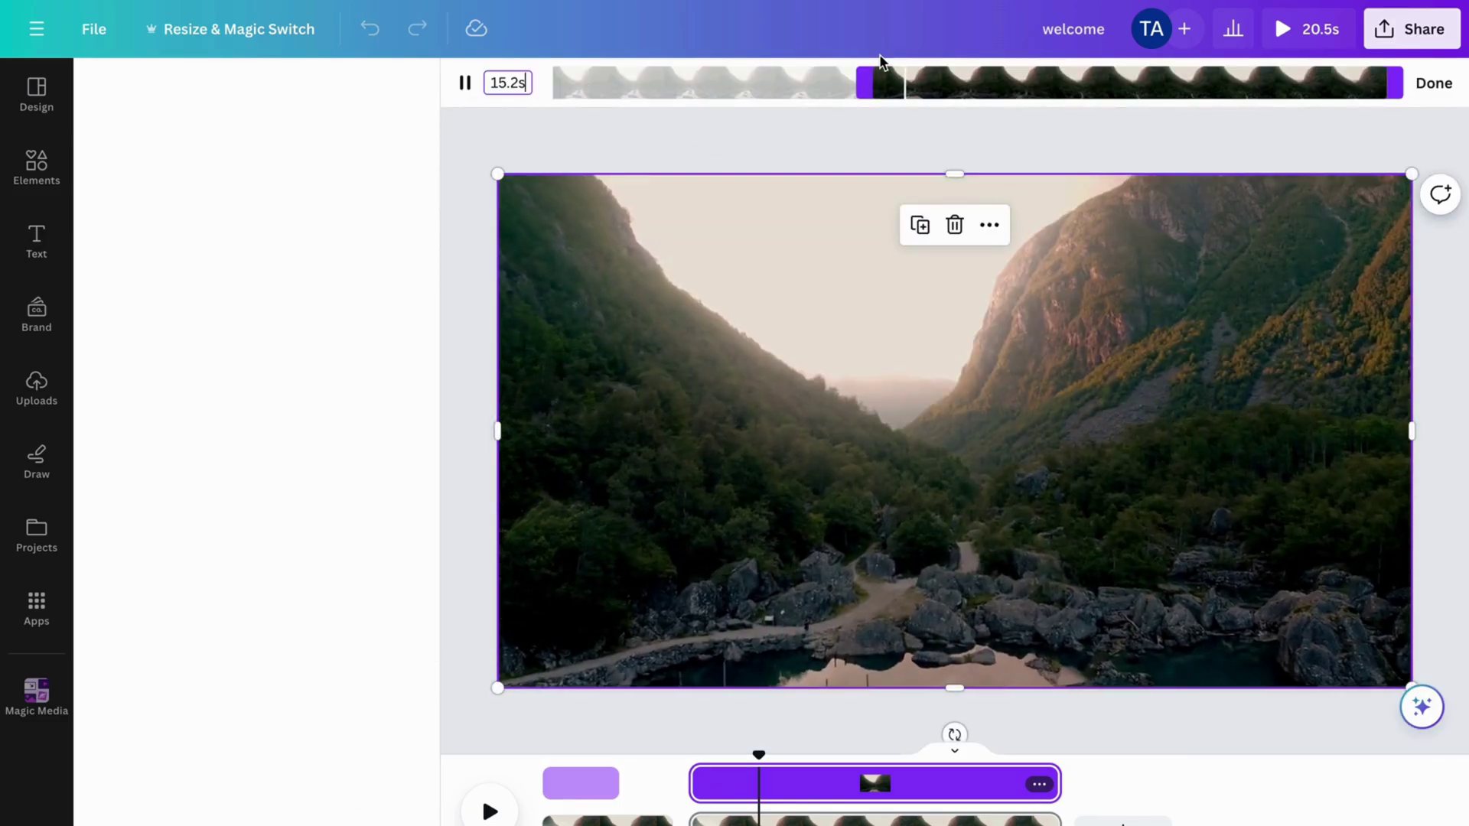
Try trimming more off the valley clip's start, then undo it to restore the 20.5s video.
drag(865, 83, 1006, 98)
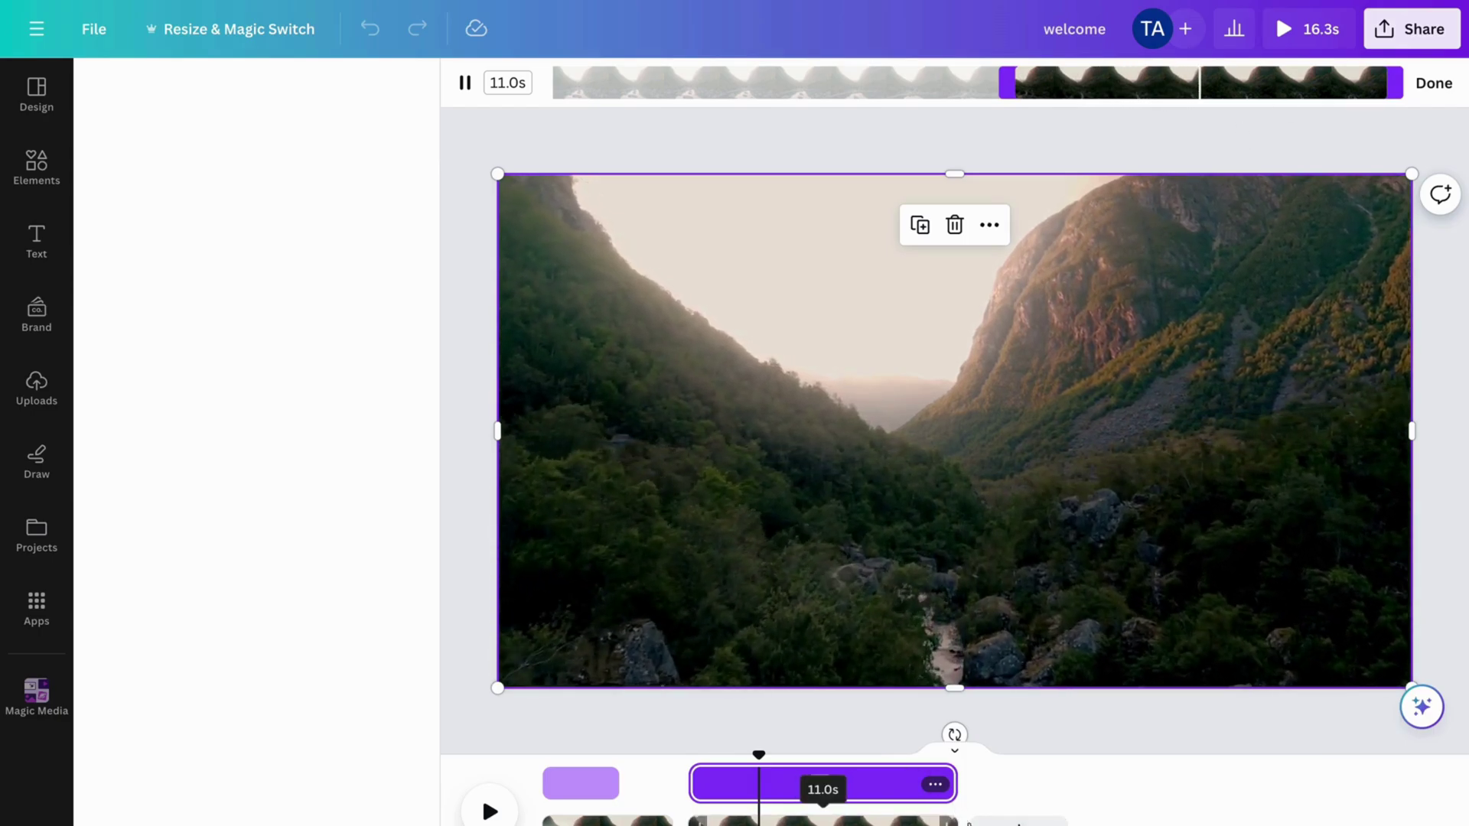
key(Escape)
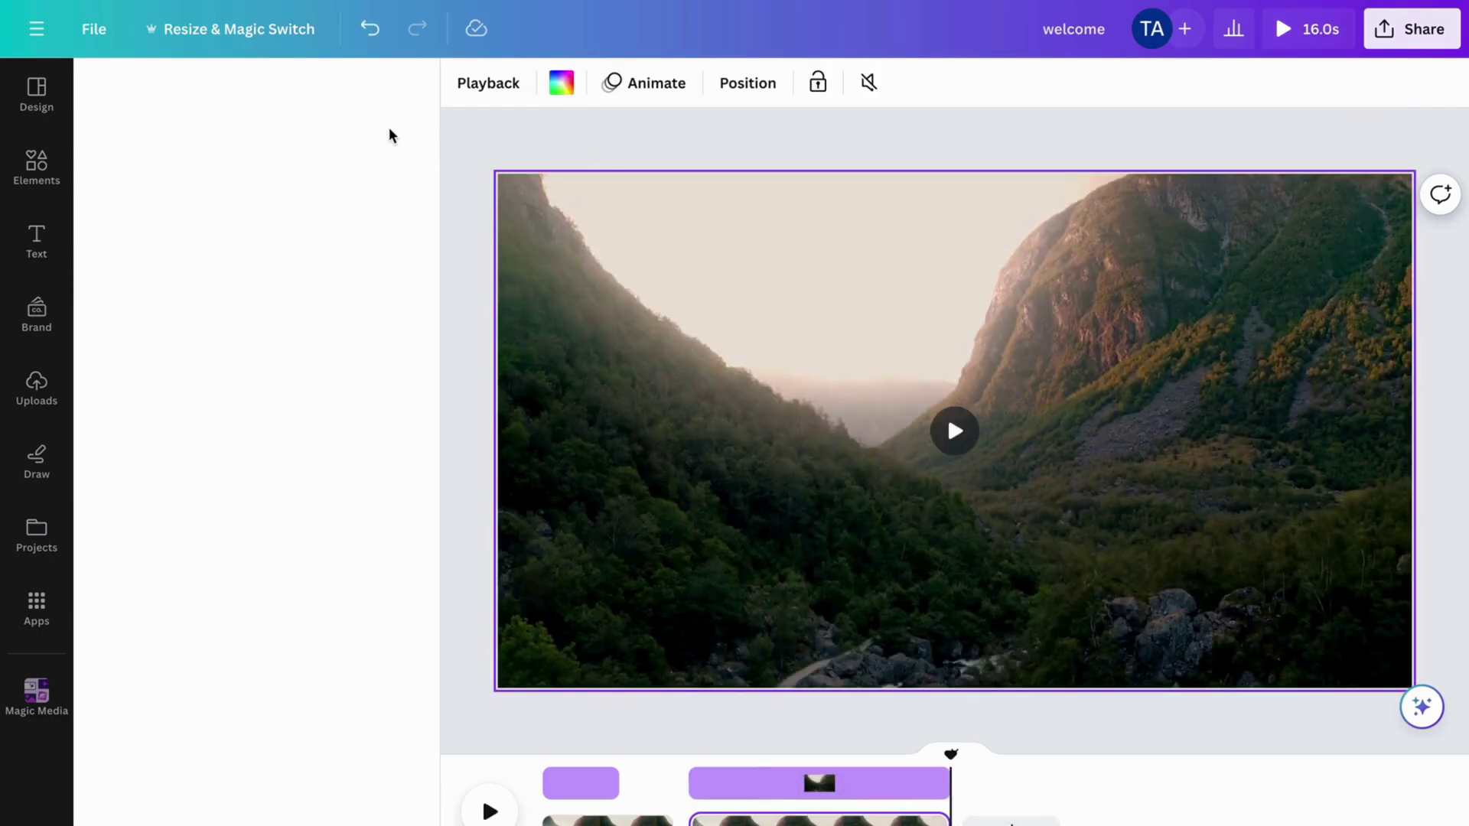
click(373, 30)
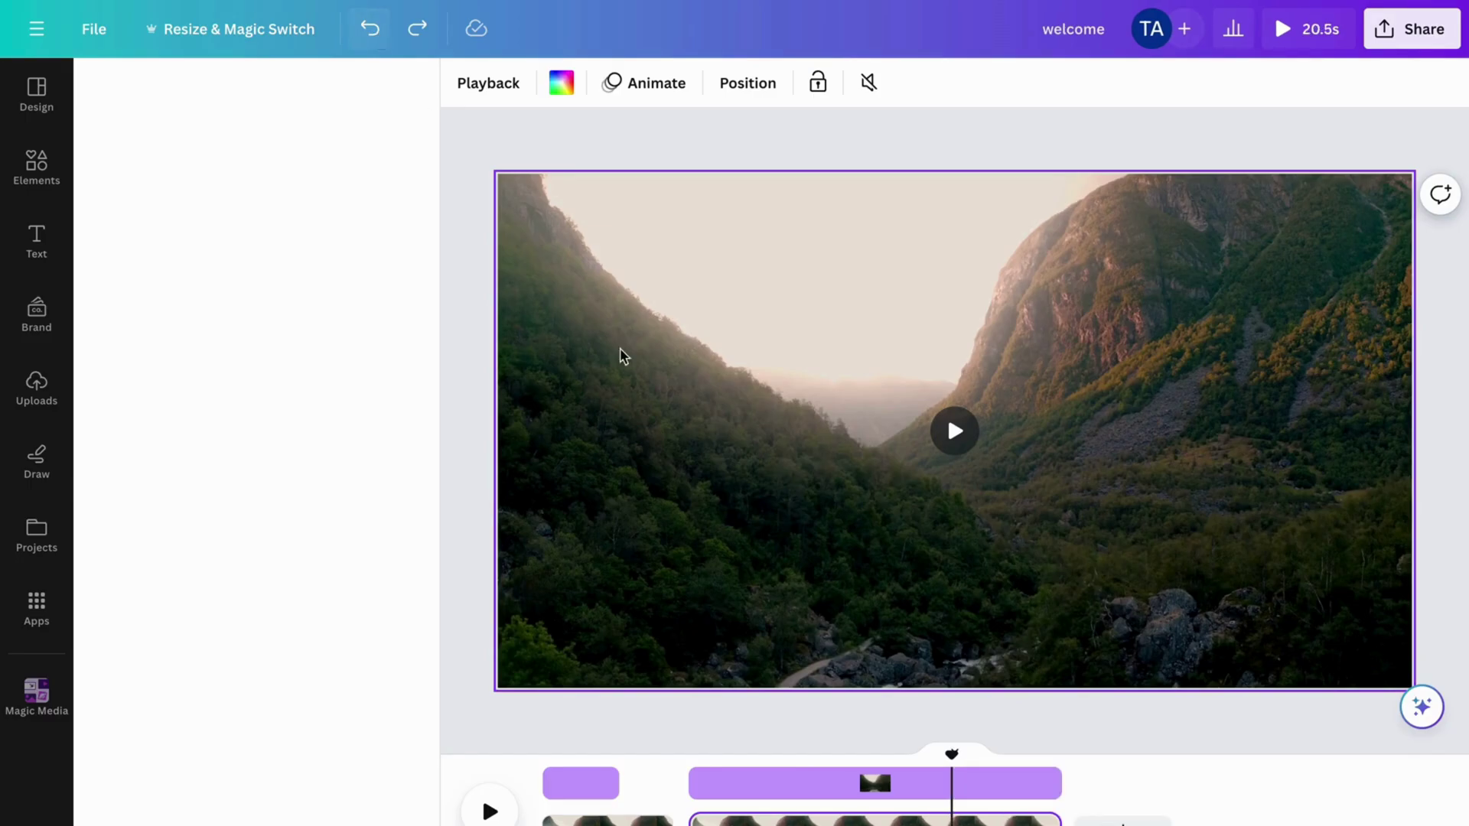
Select the valley video and check its crop, leaving the frame unchanged.
click(865, 343)
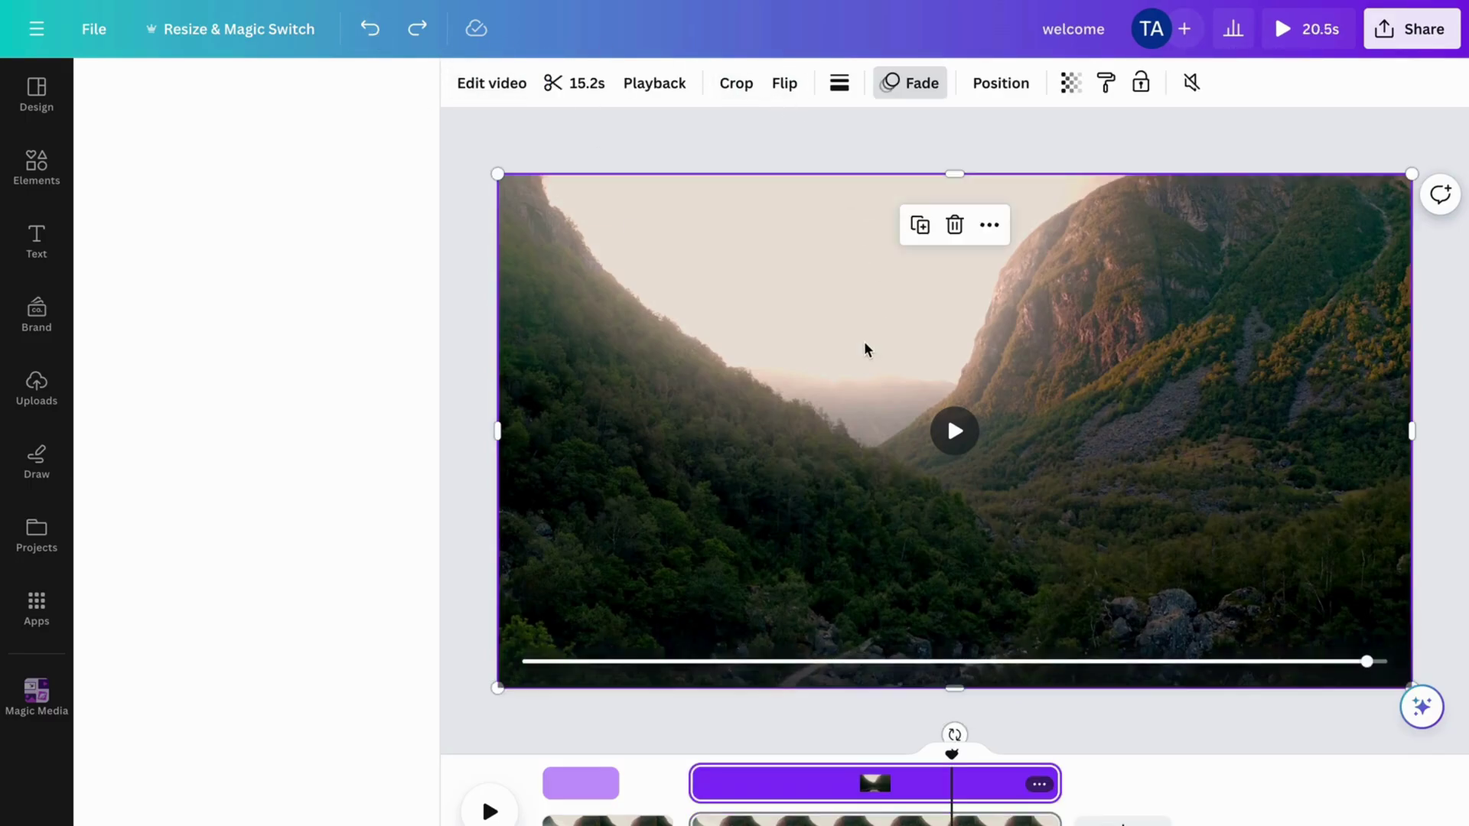
click(736, 83)
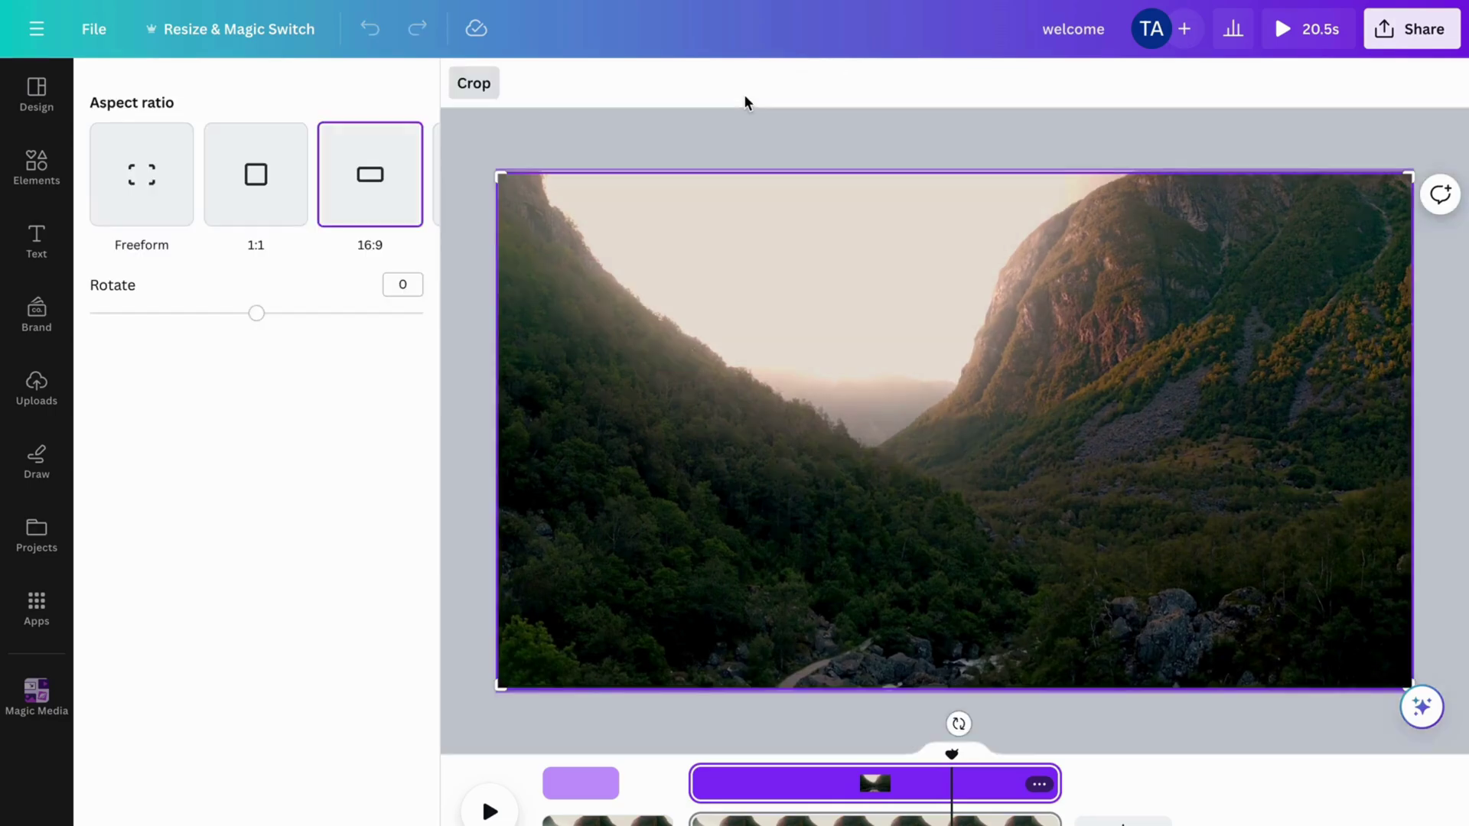
click(813, 364)
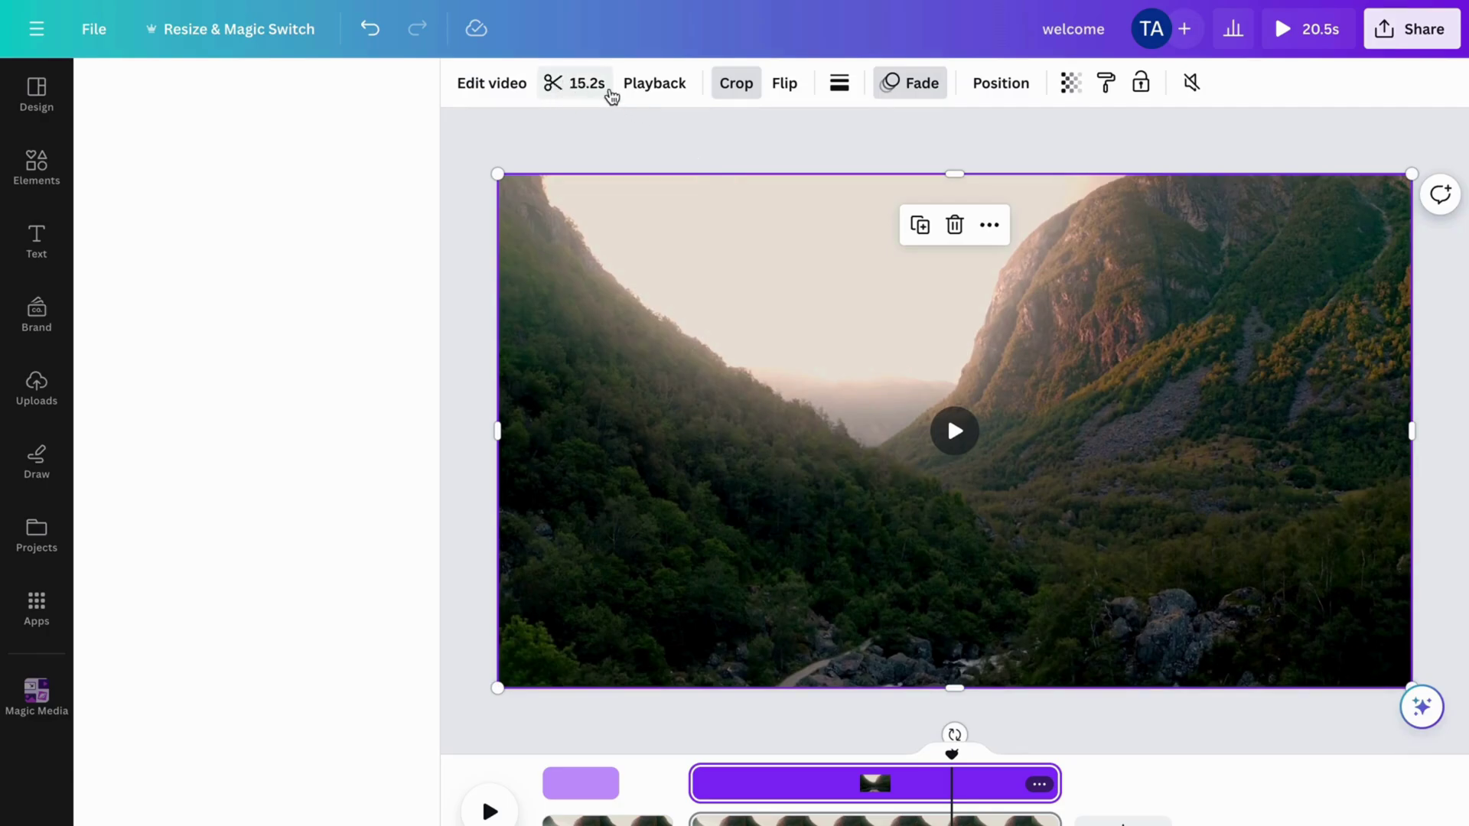
Give the valley clip the Afterglow filter at intensity 34, after briefly trying Epic.
click(501, 84)
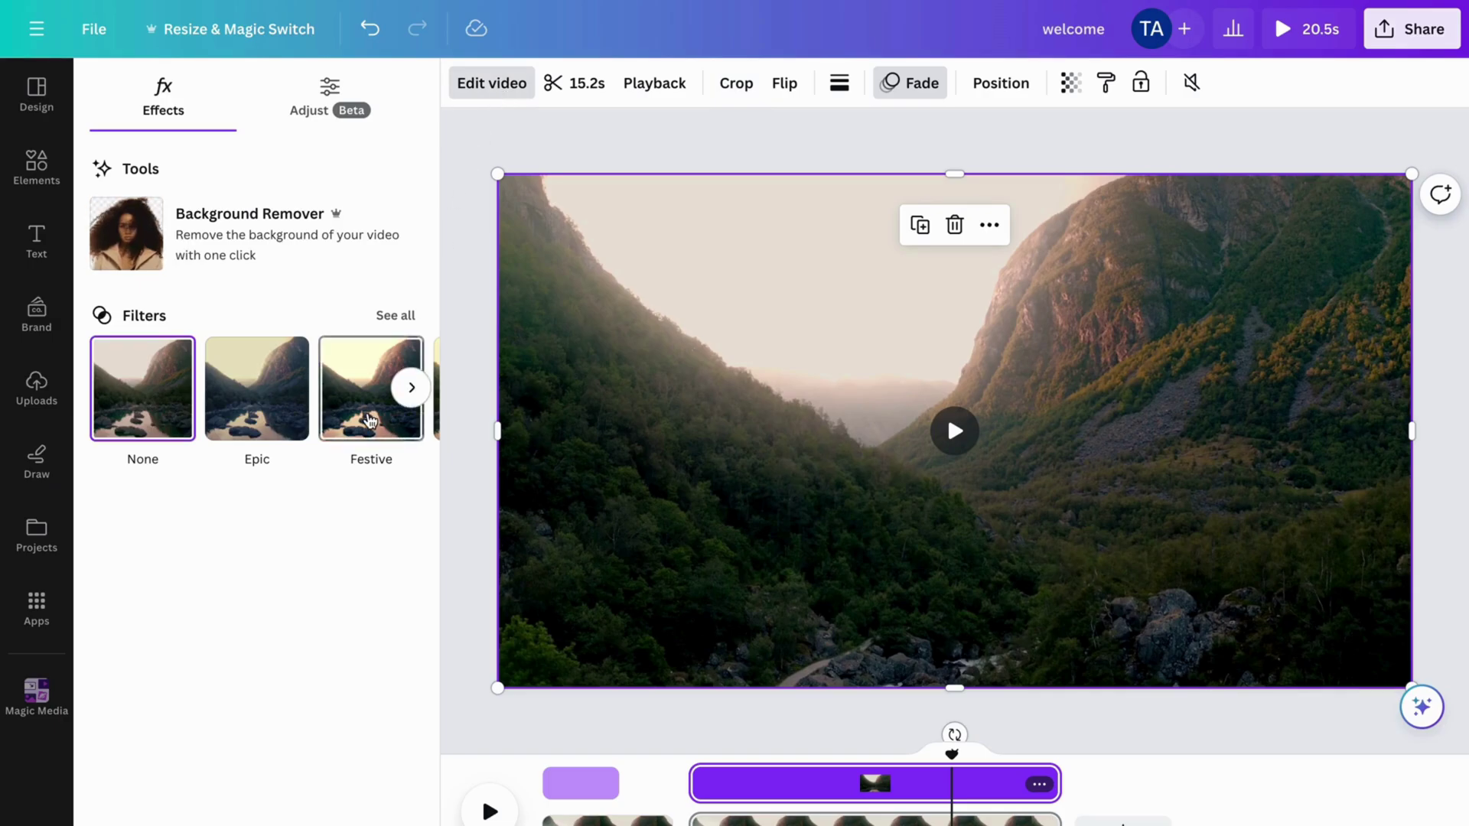
click(268, 411)
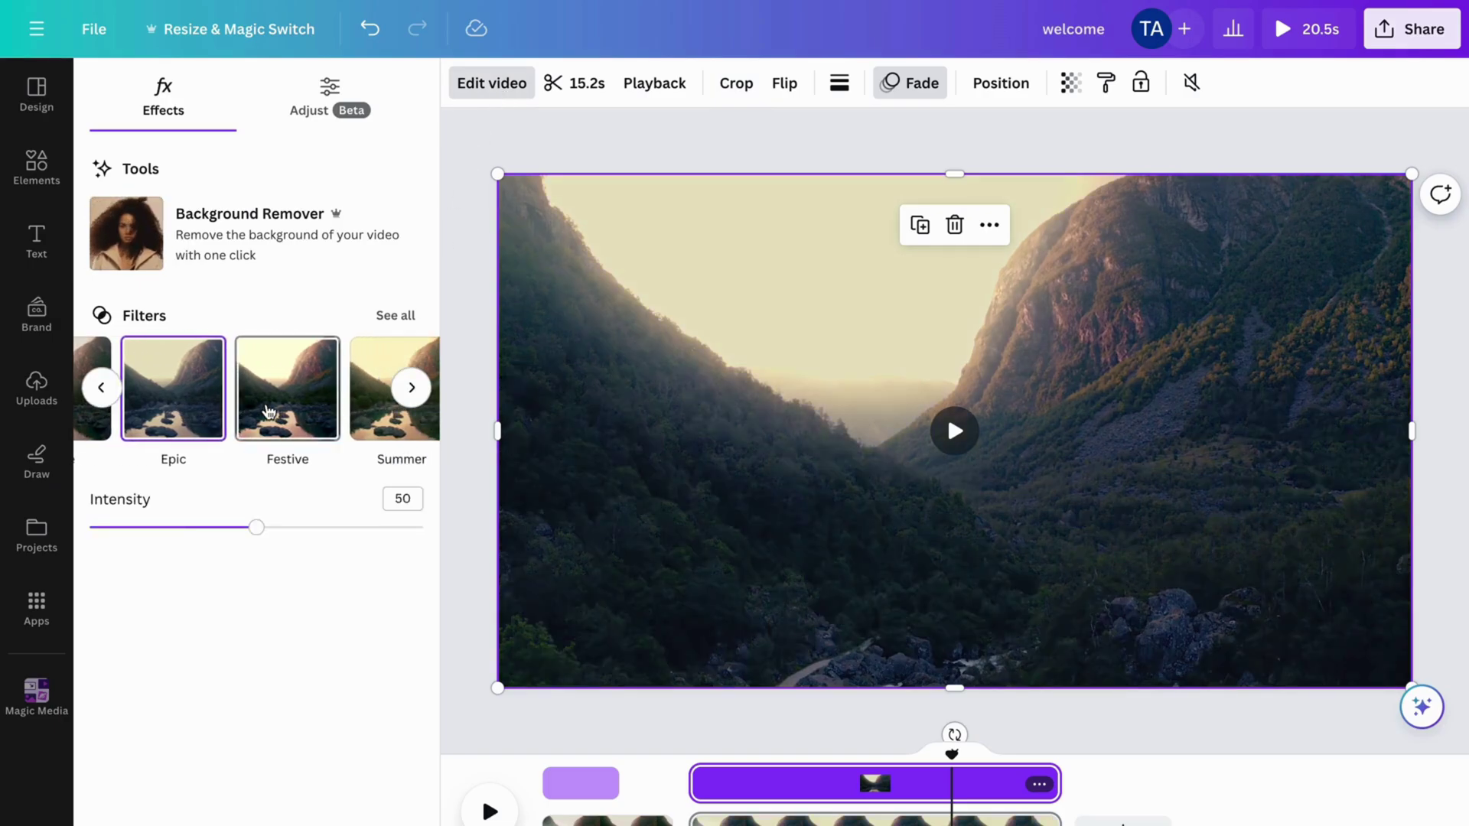
scroll(223, 459, left, 2)
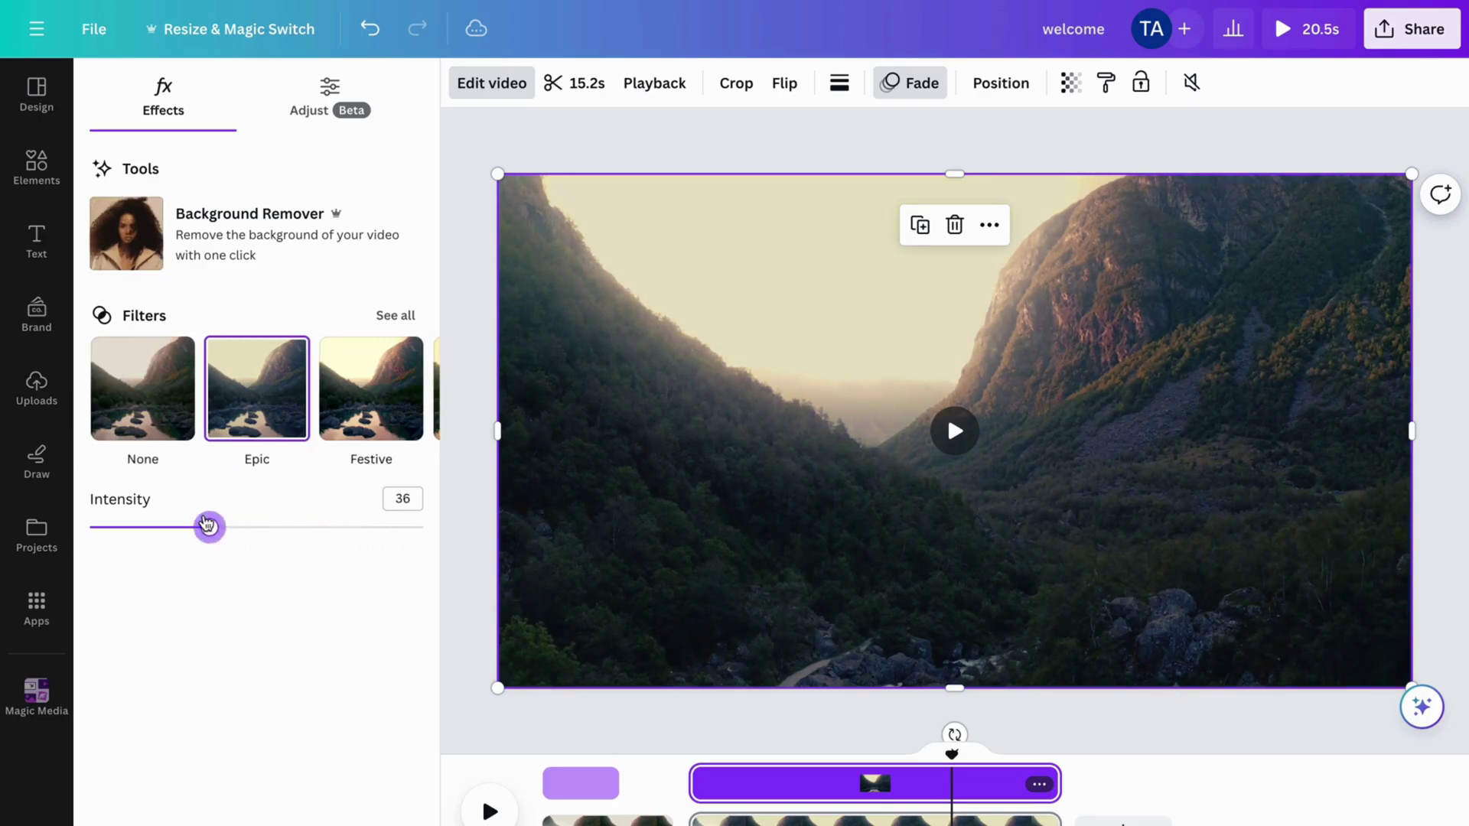
scroll(280, 420, right, 4)
click(265, 459)
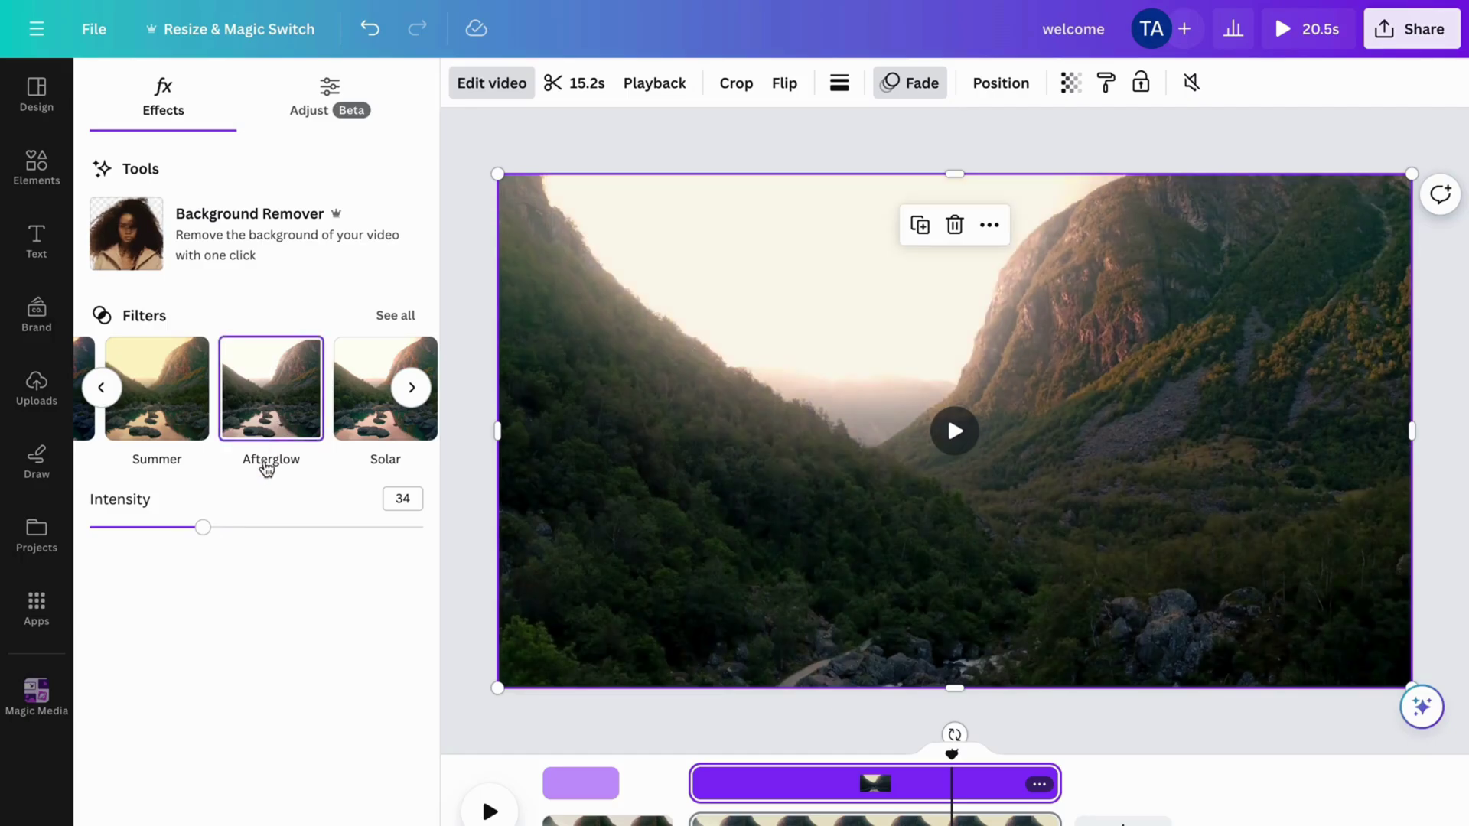
scroll(306, 444, right, 1)
scroll(367, 397, right, 1)
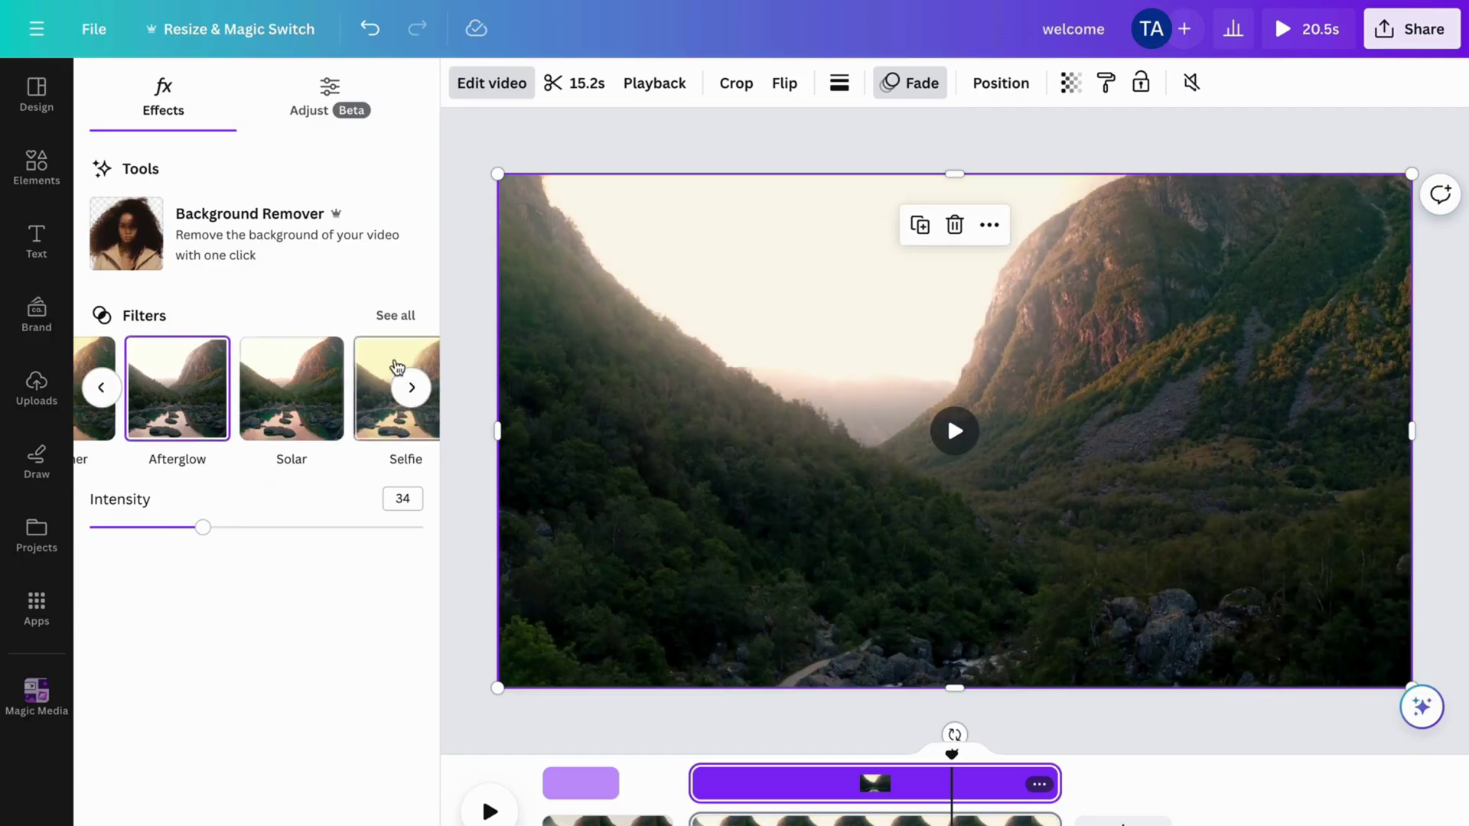
click(400, 316)
scroll(328, 383, down, 3)
scroll(256, 475, up, 3)
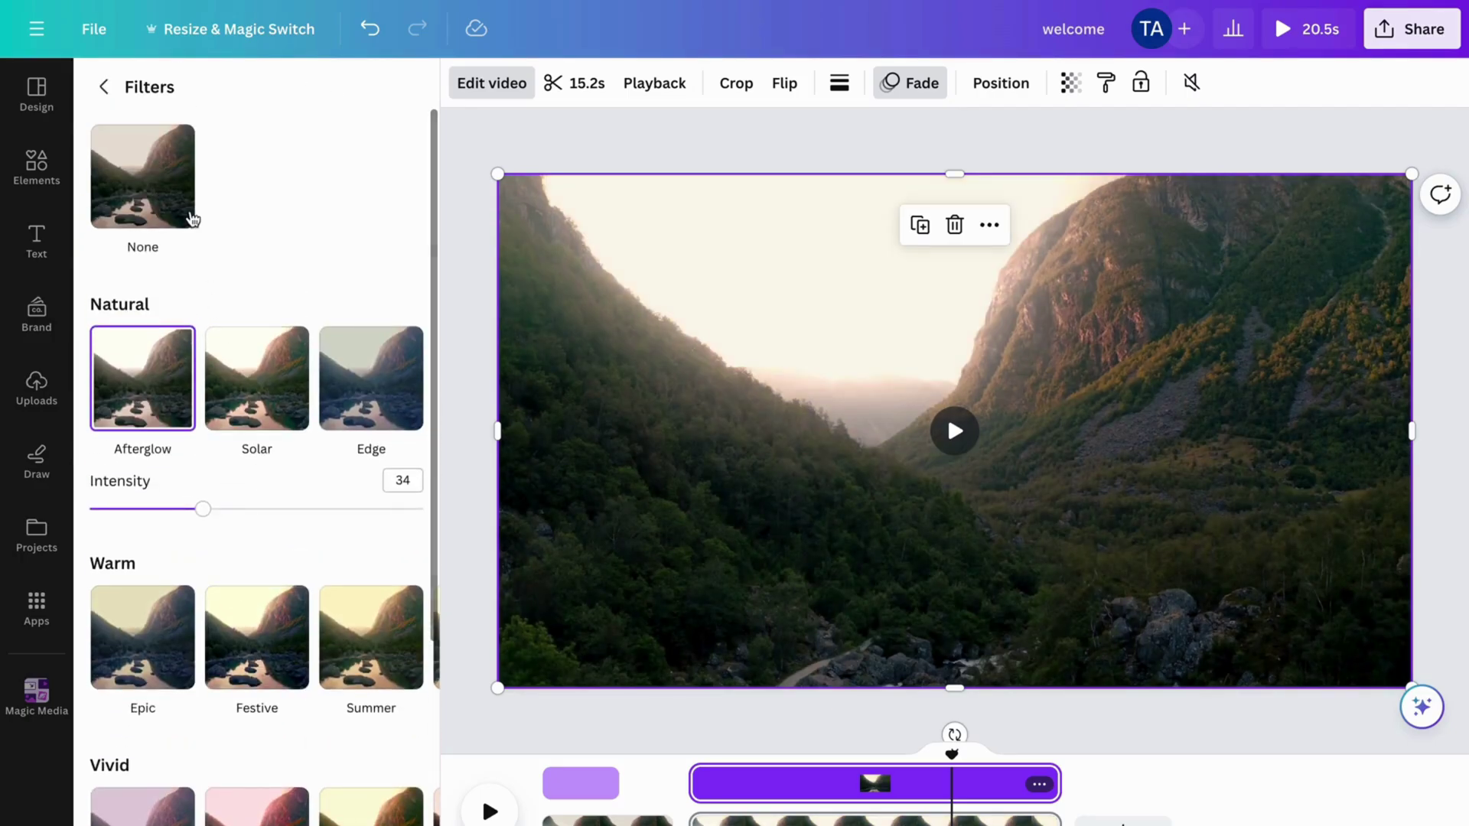
click(104, 90)
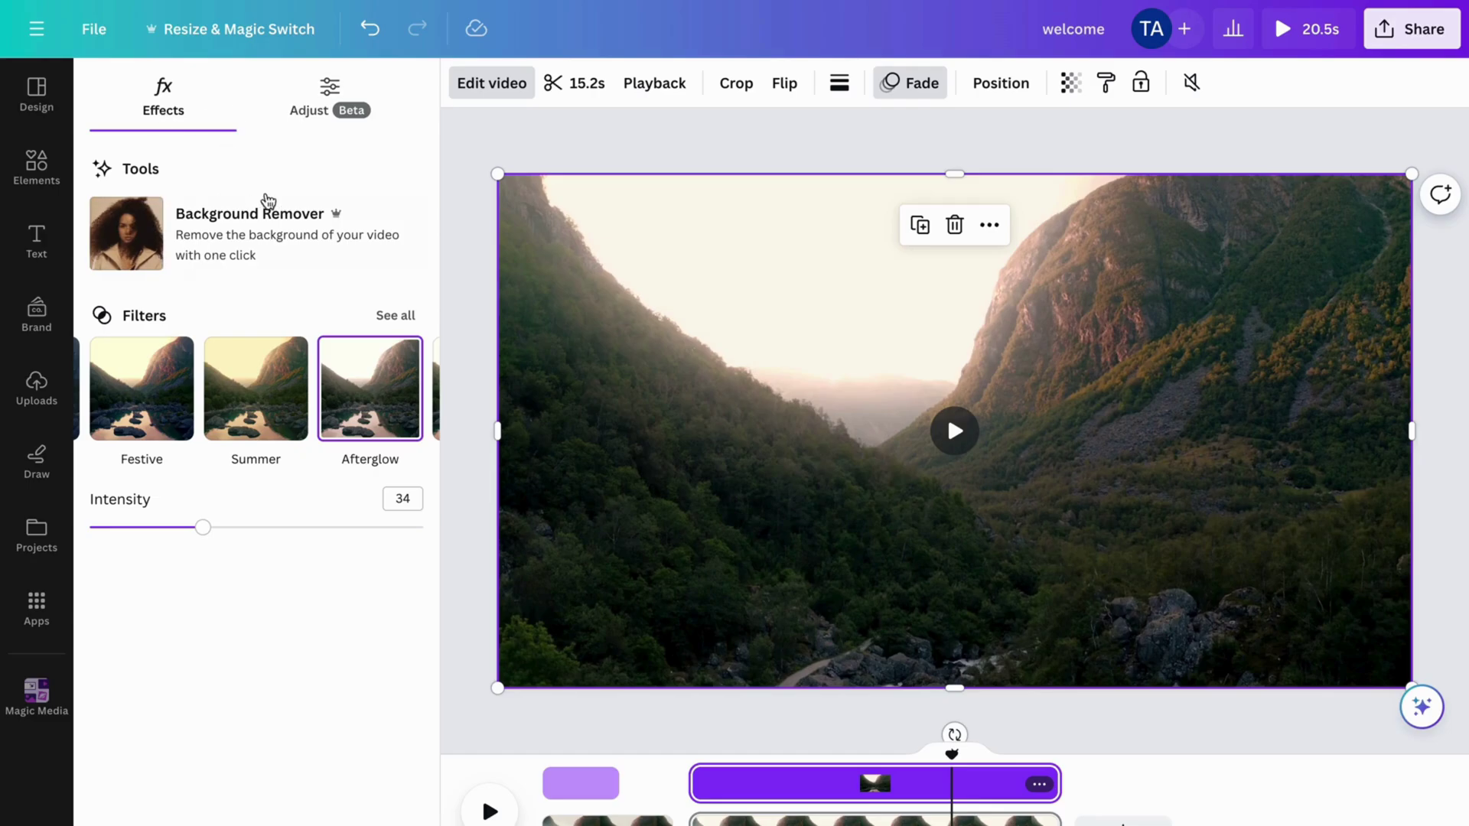
Adjust the valley clip's colour to warmth 45 and contrast -15.
click(330, 95)
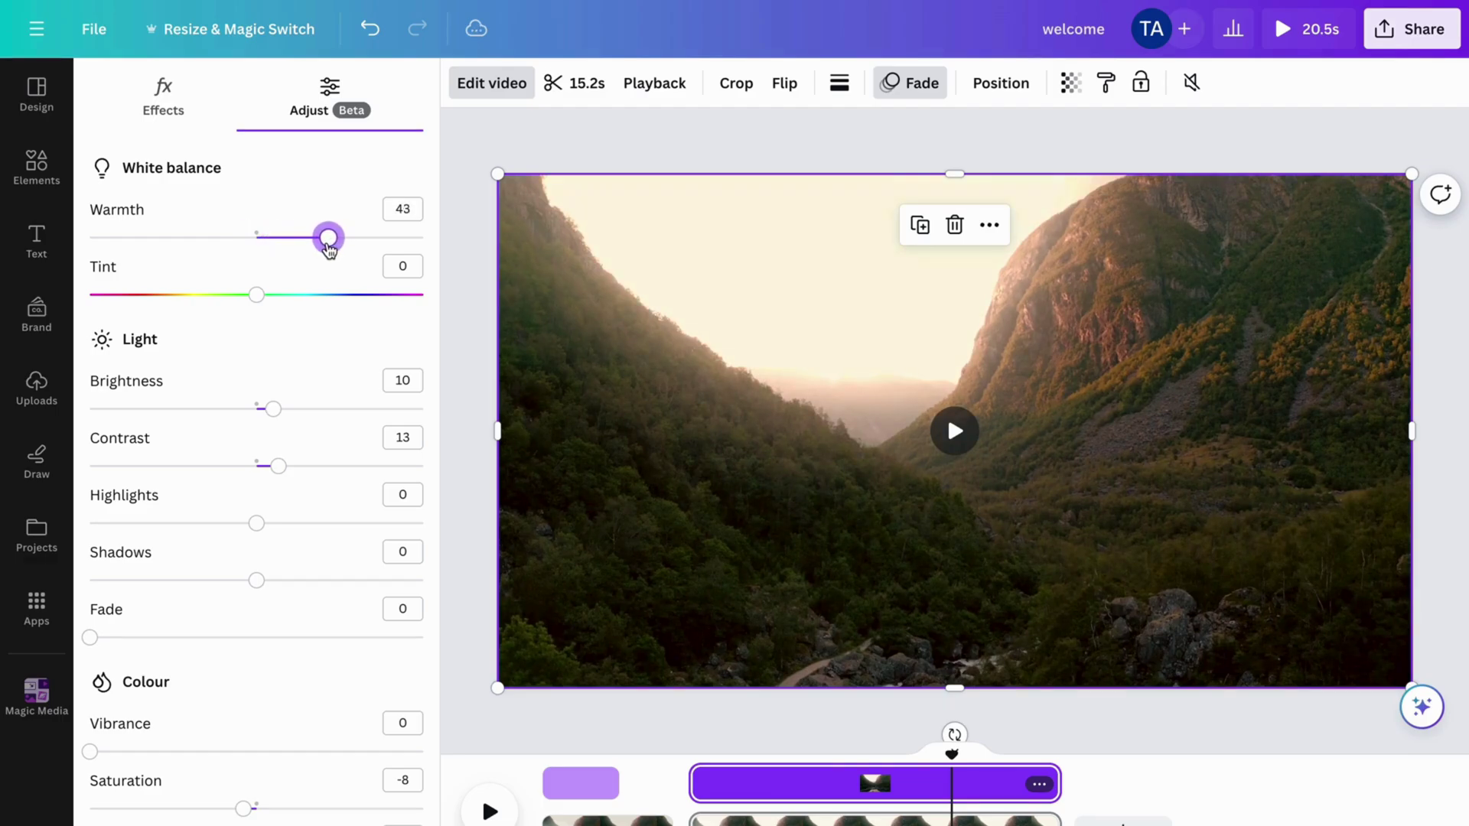
scroll(292, 479, down, 1)
drag(285, 448, 221, 446)
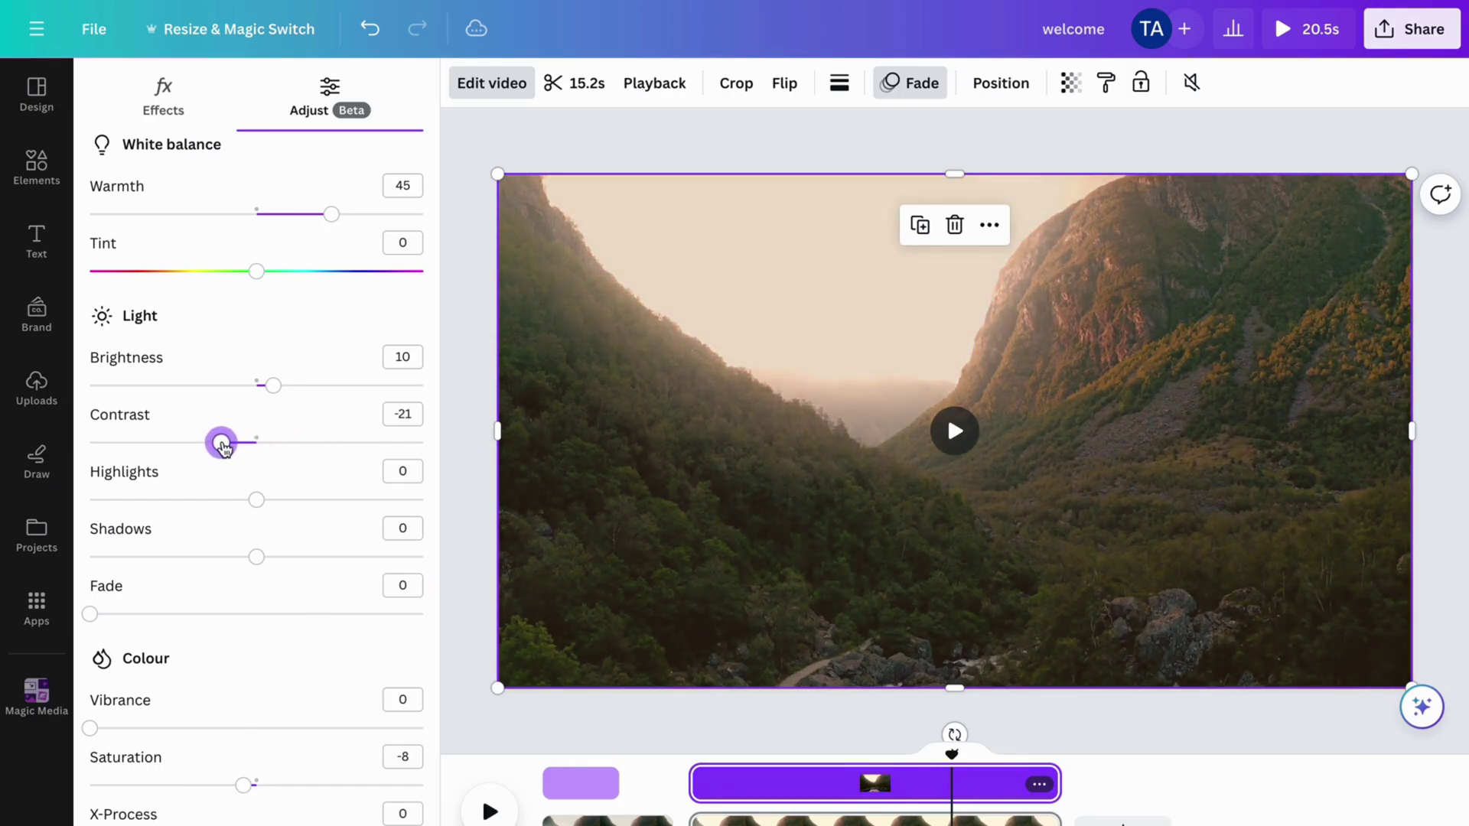
scroll(264, 580, down, 2)
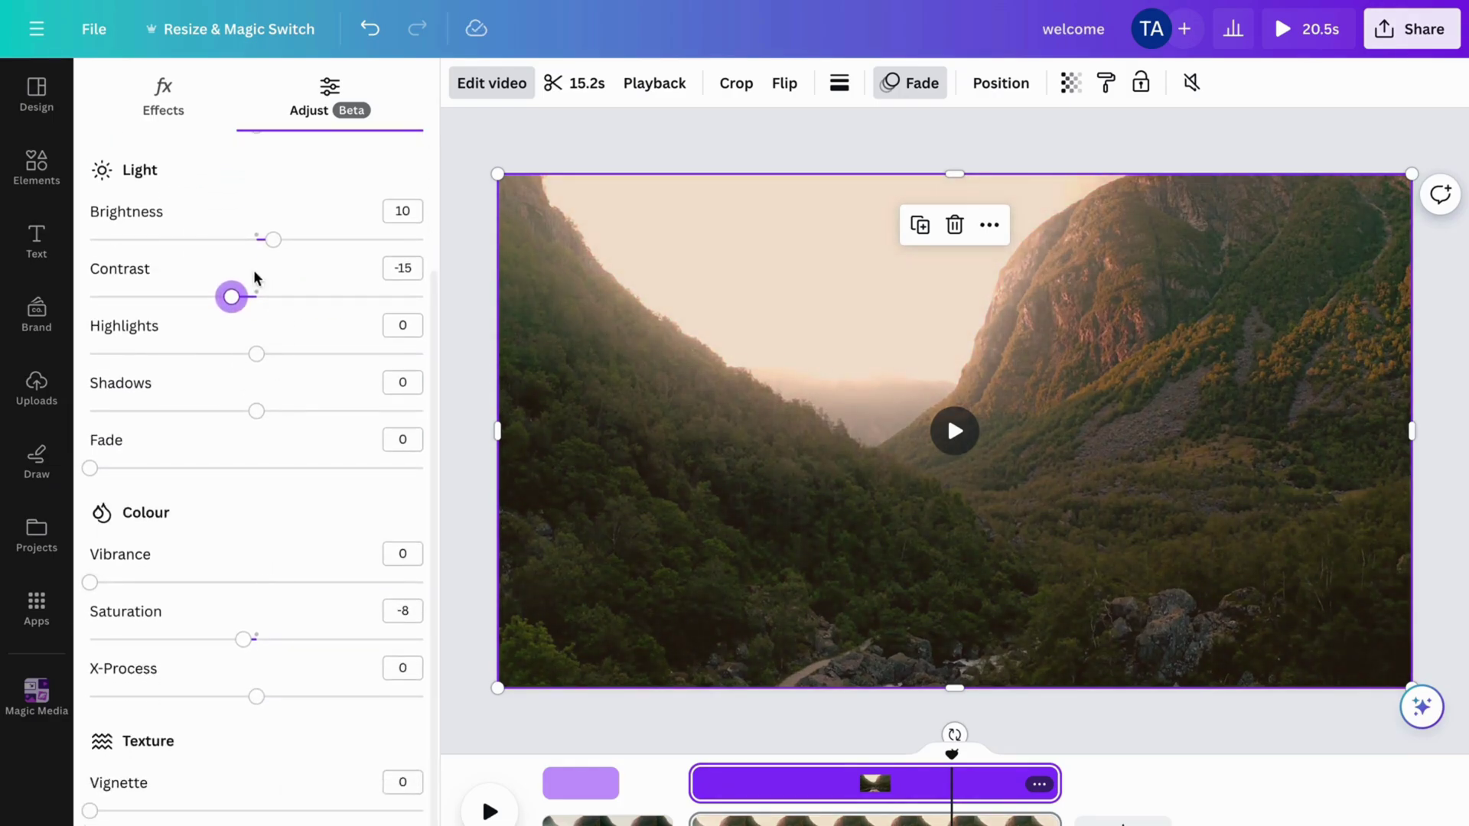
scroll(234, 309, up, 2)
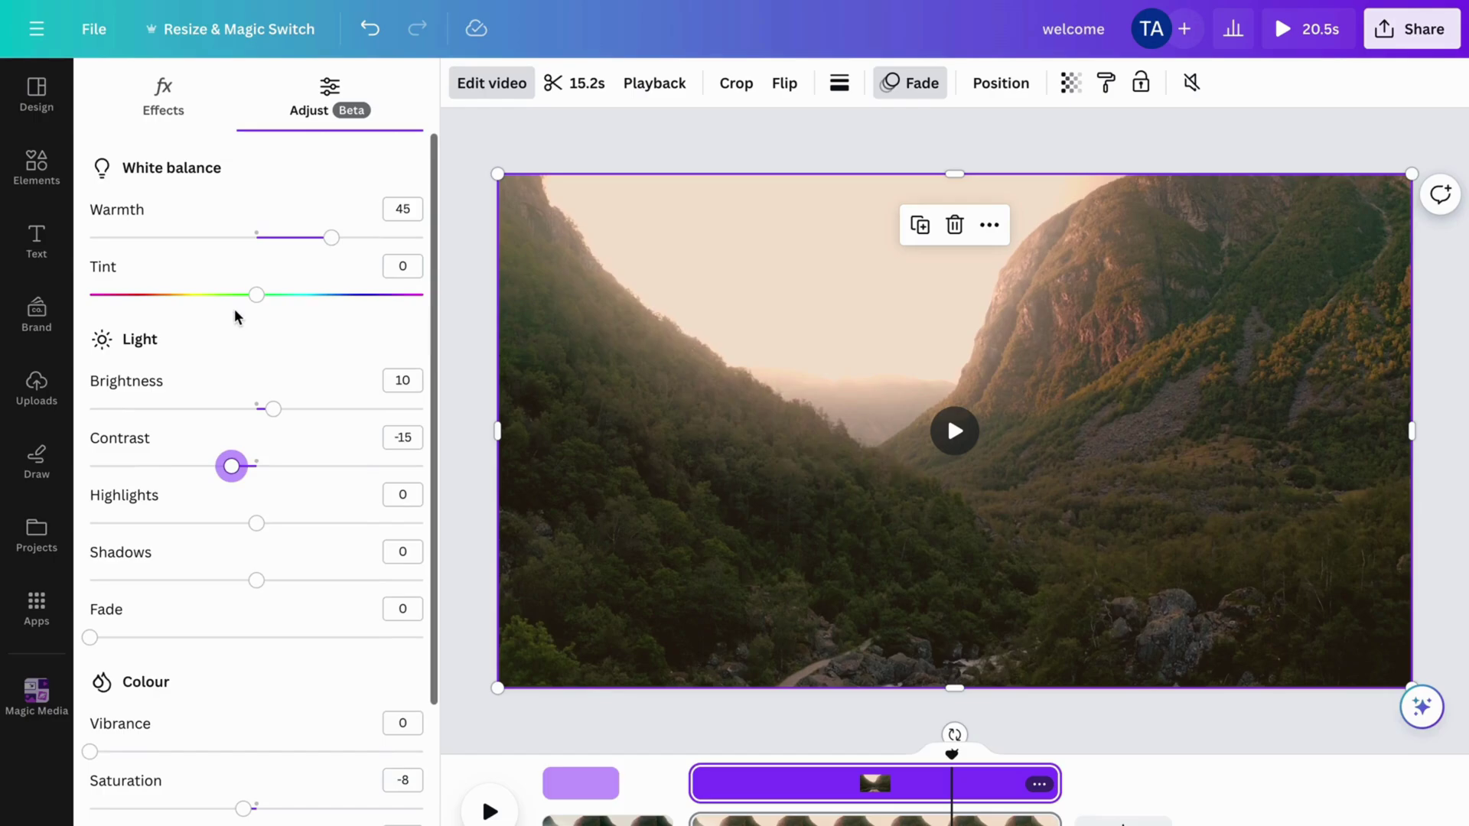
click(174, 127)
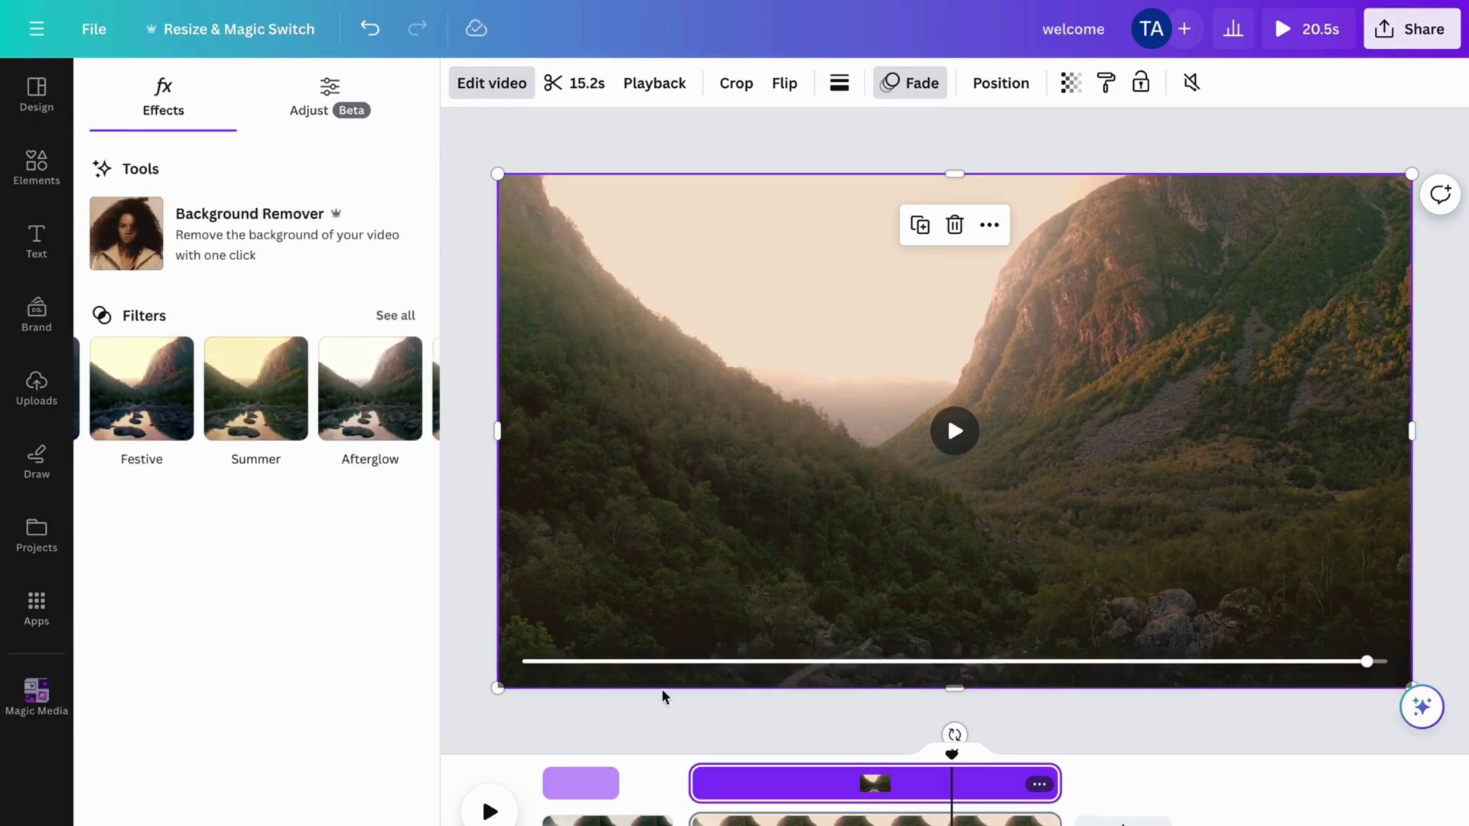
Stop the preview and open Elements with the earlier 'video' search cleared.
click(646, 800)
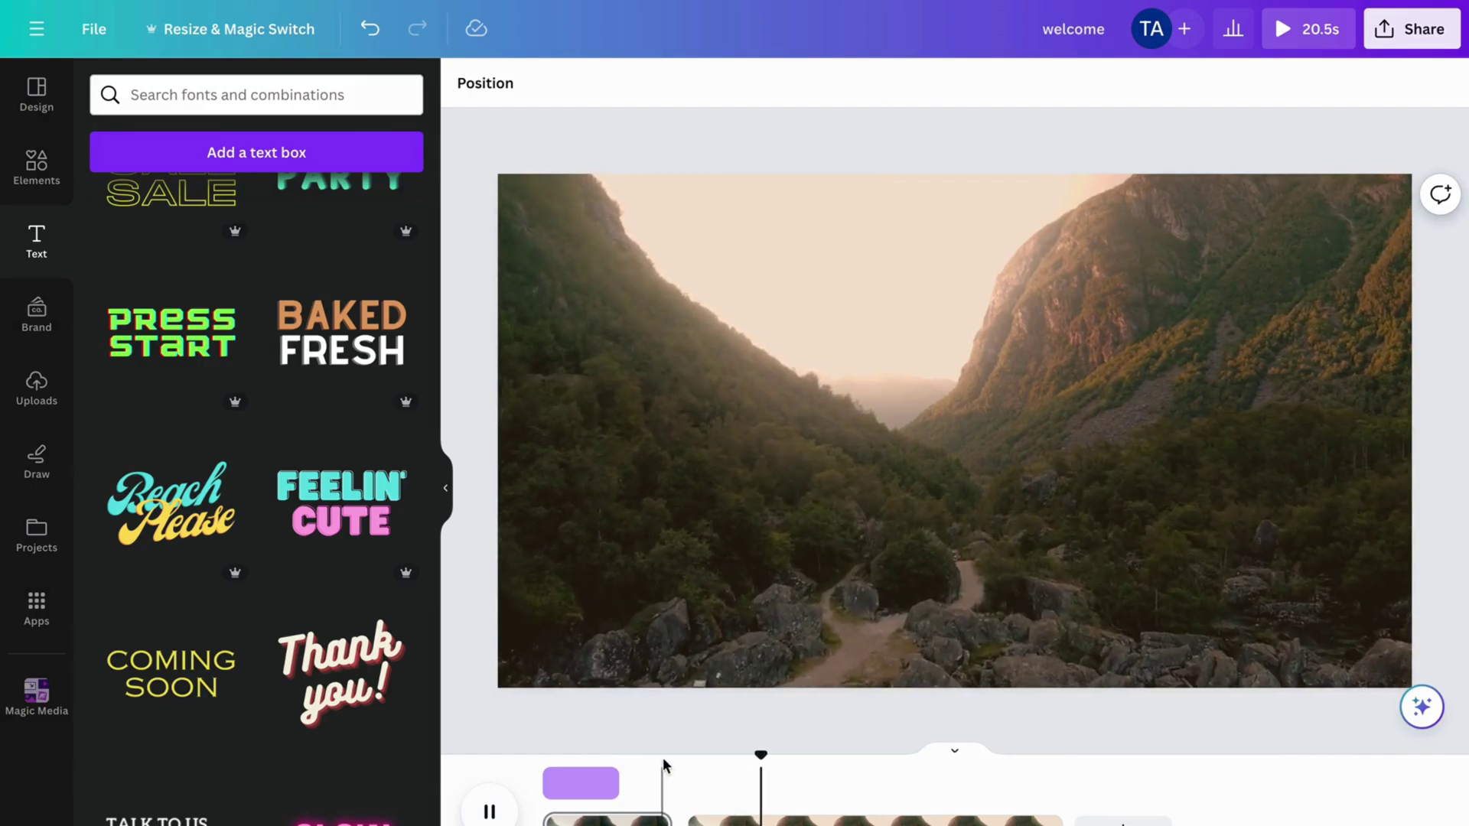
click(488, 813)
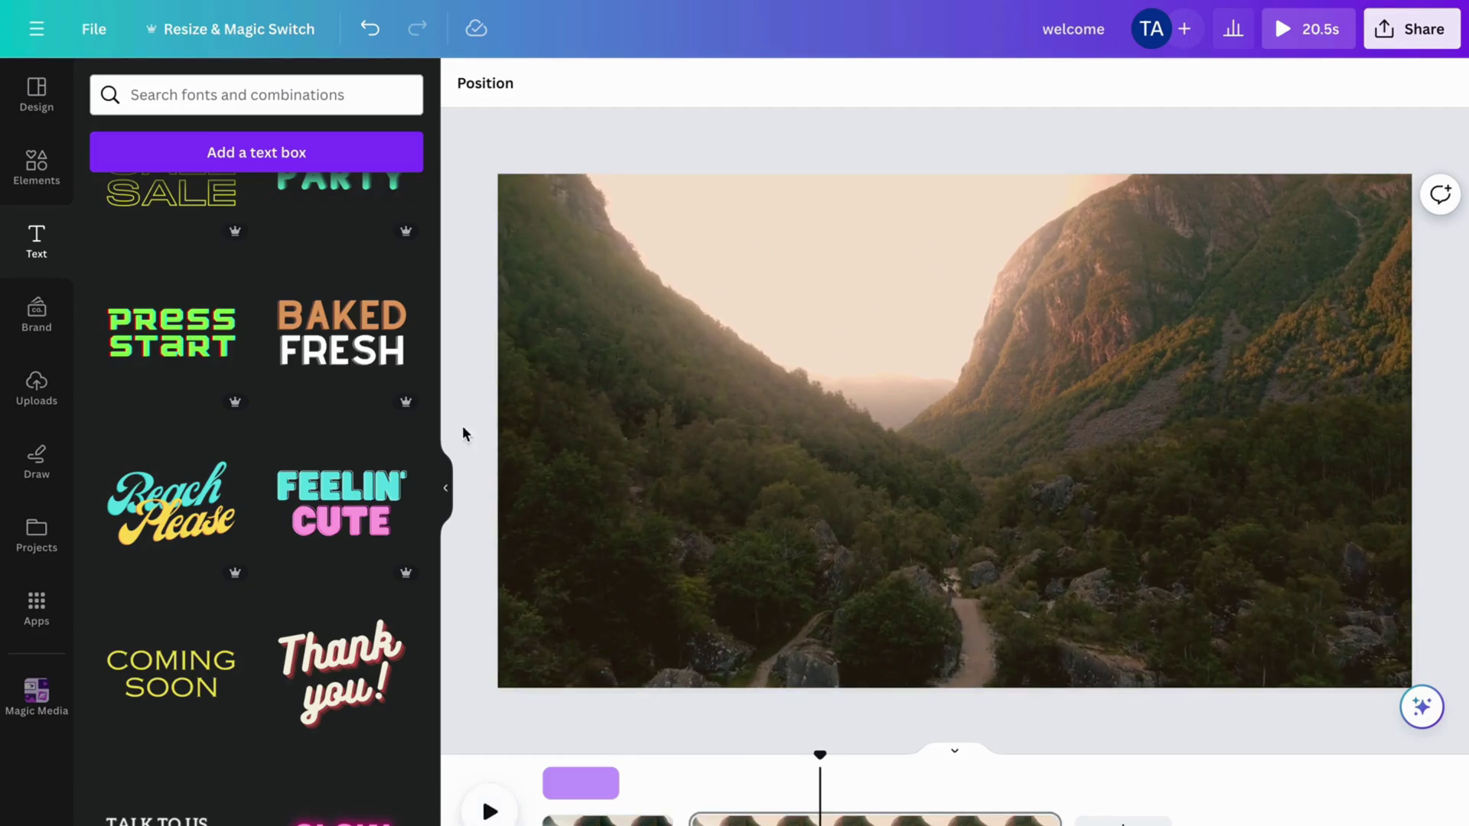
click(31, 174)
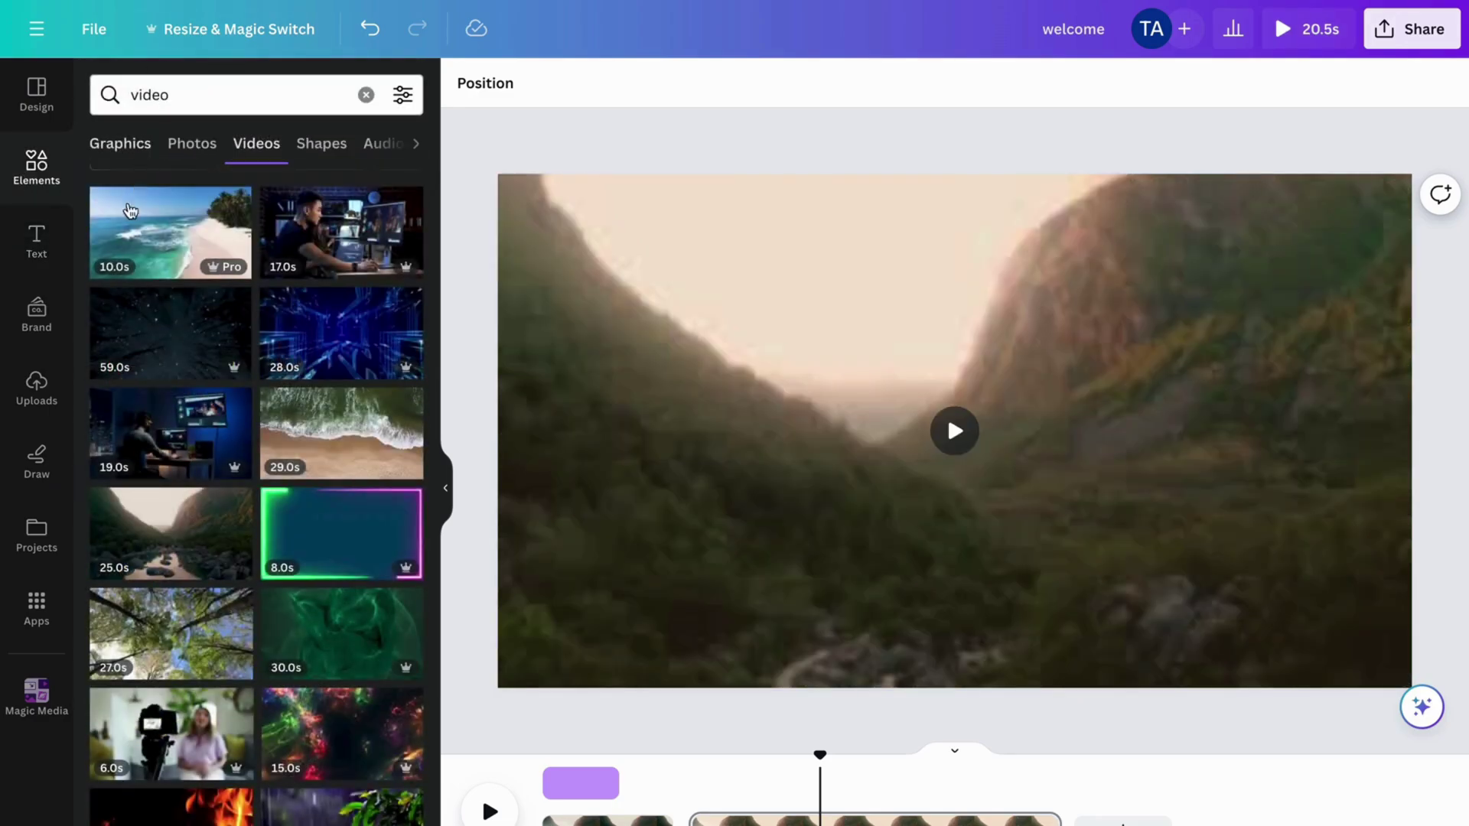
scroll(128, 241, up, 1)
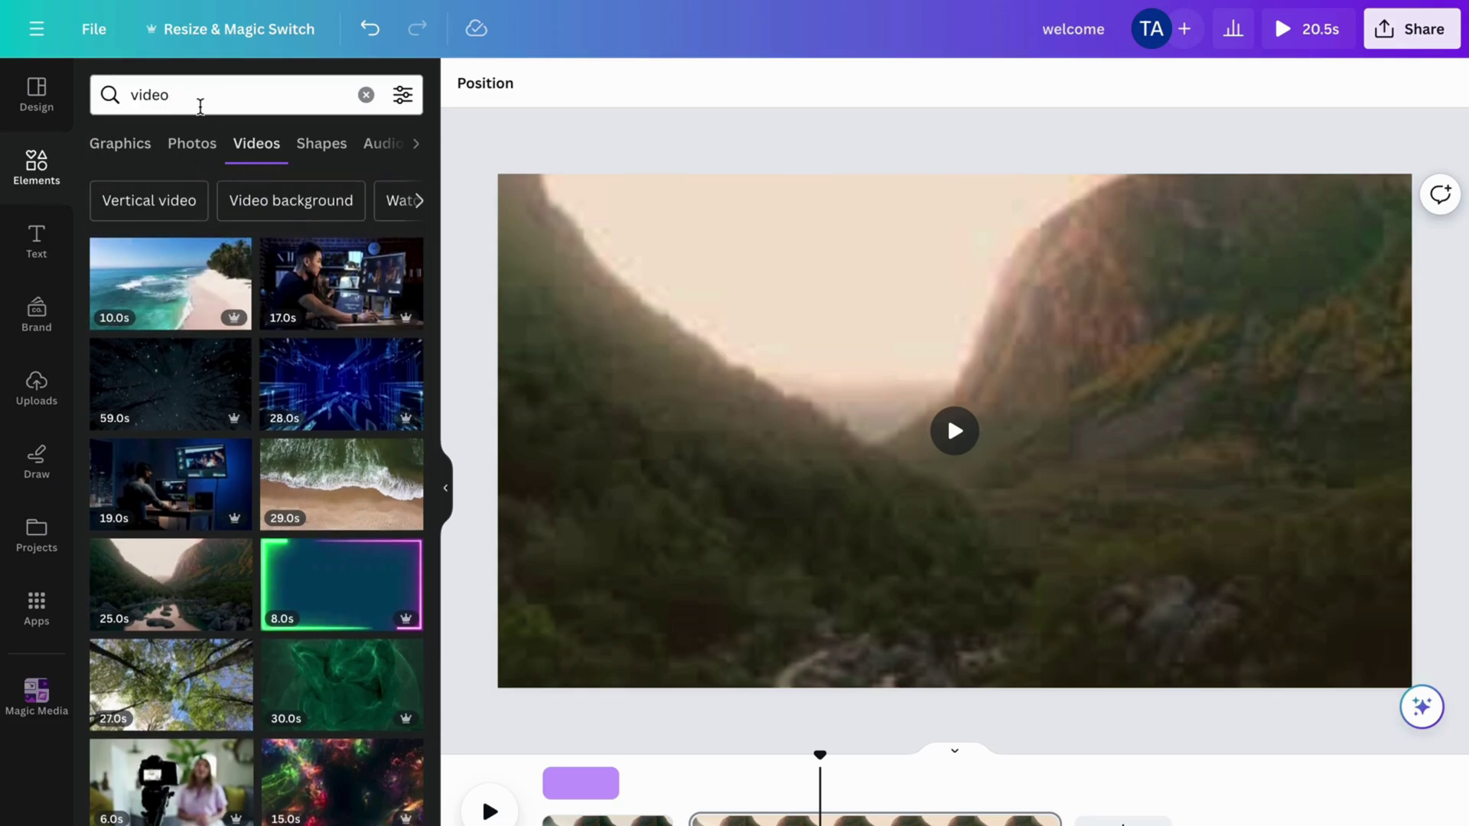
scroll(296, 645, down, 2)
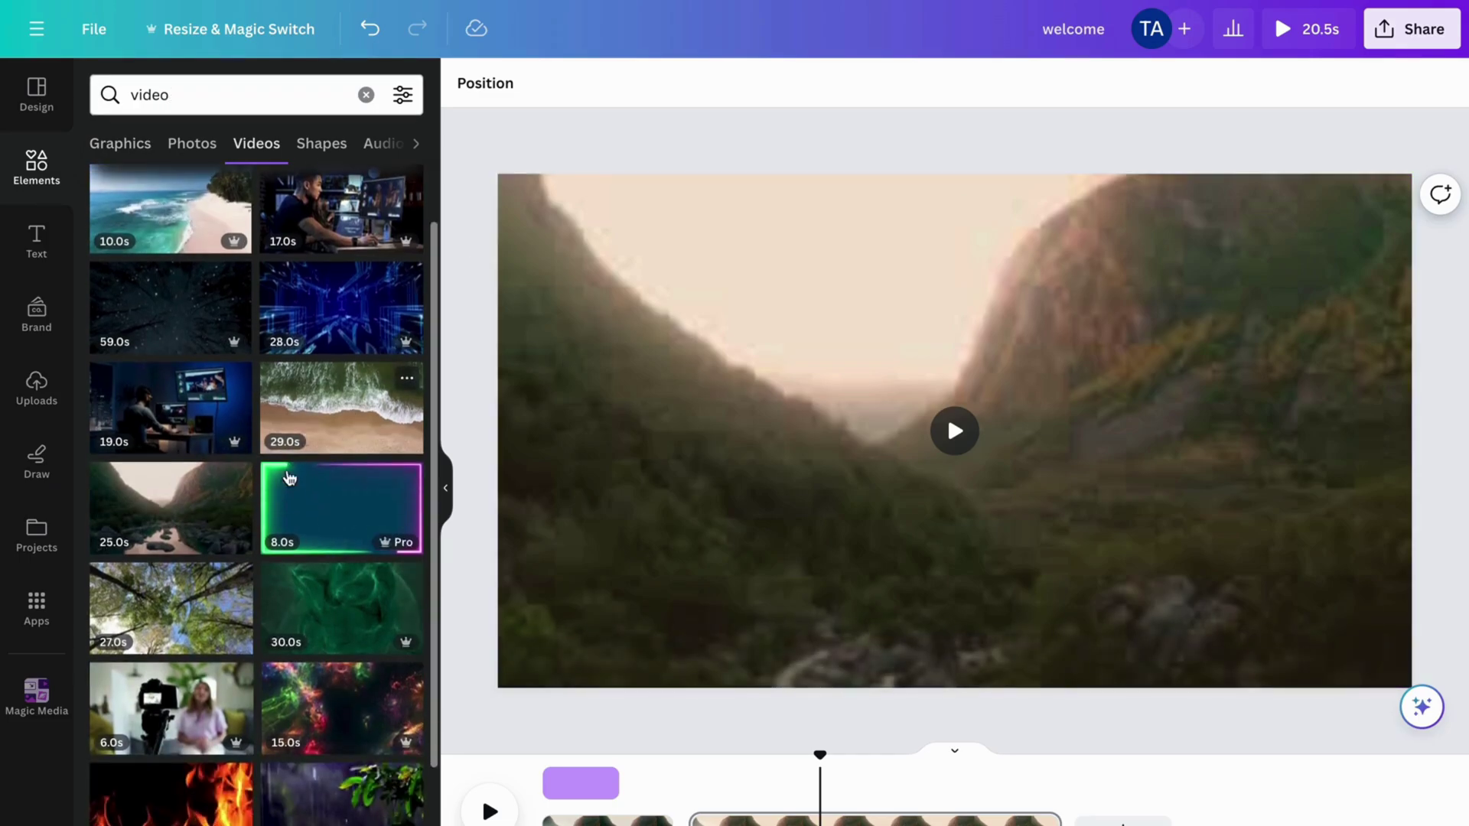
scroll(296, 645, down, 1)
scroll(205, 520, down, 1)
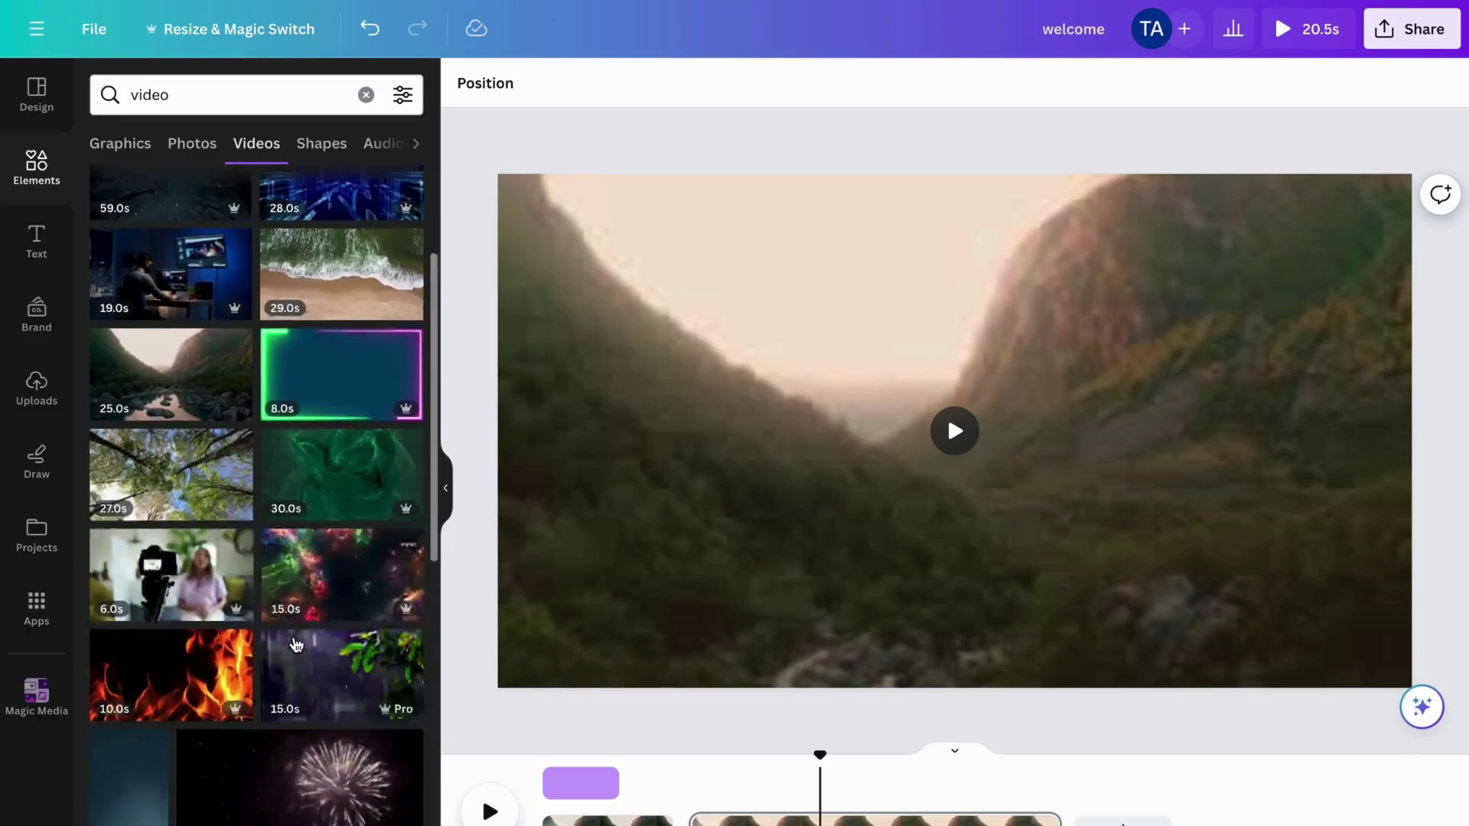
scroll(205, 520, up, 2)
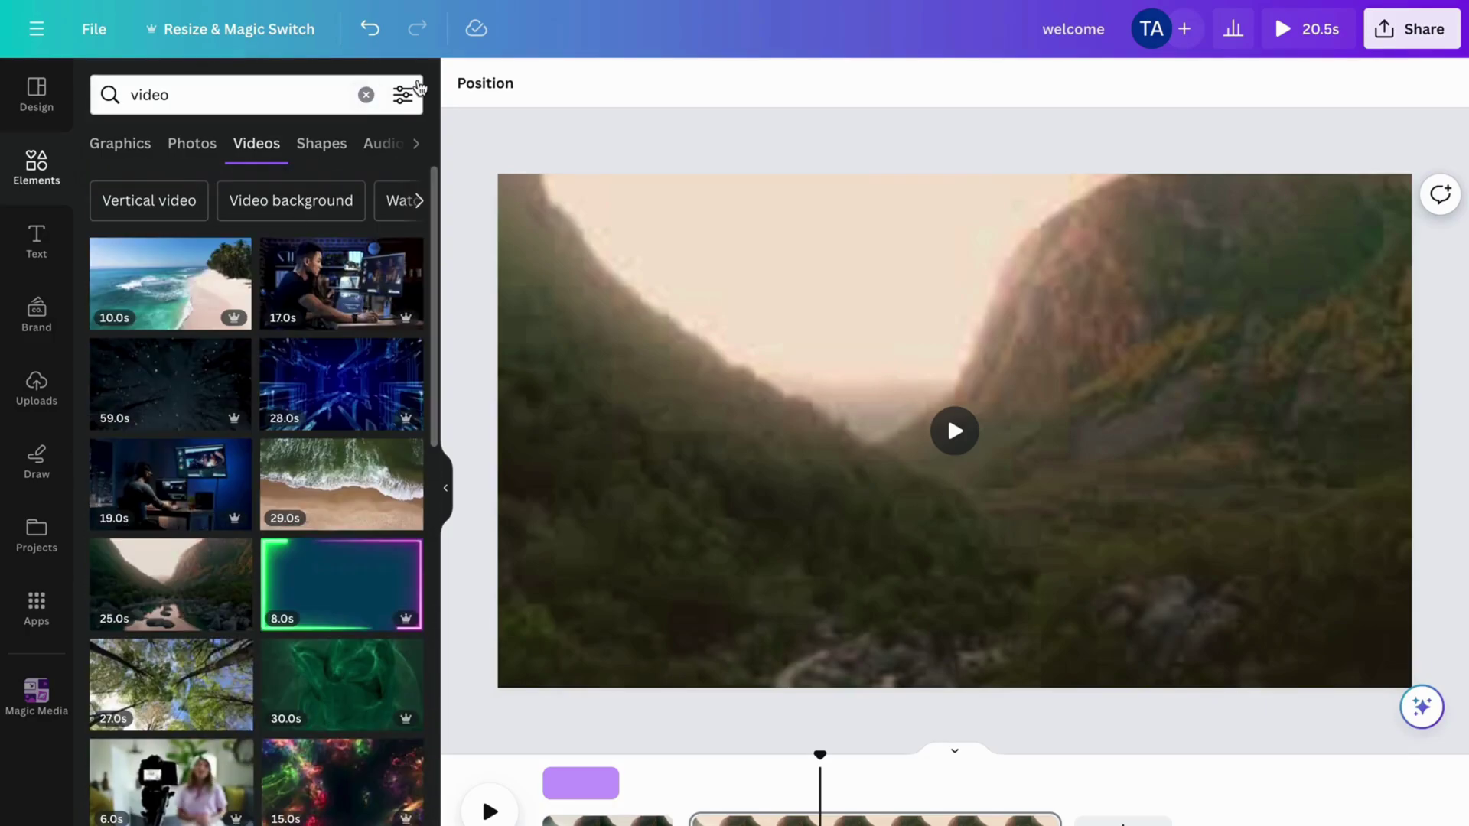
click(365, 93)
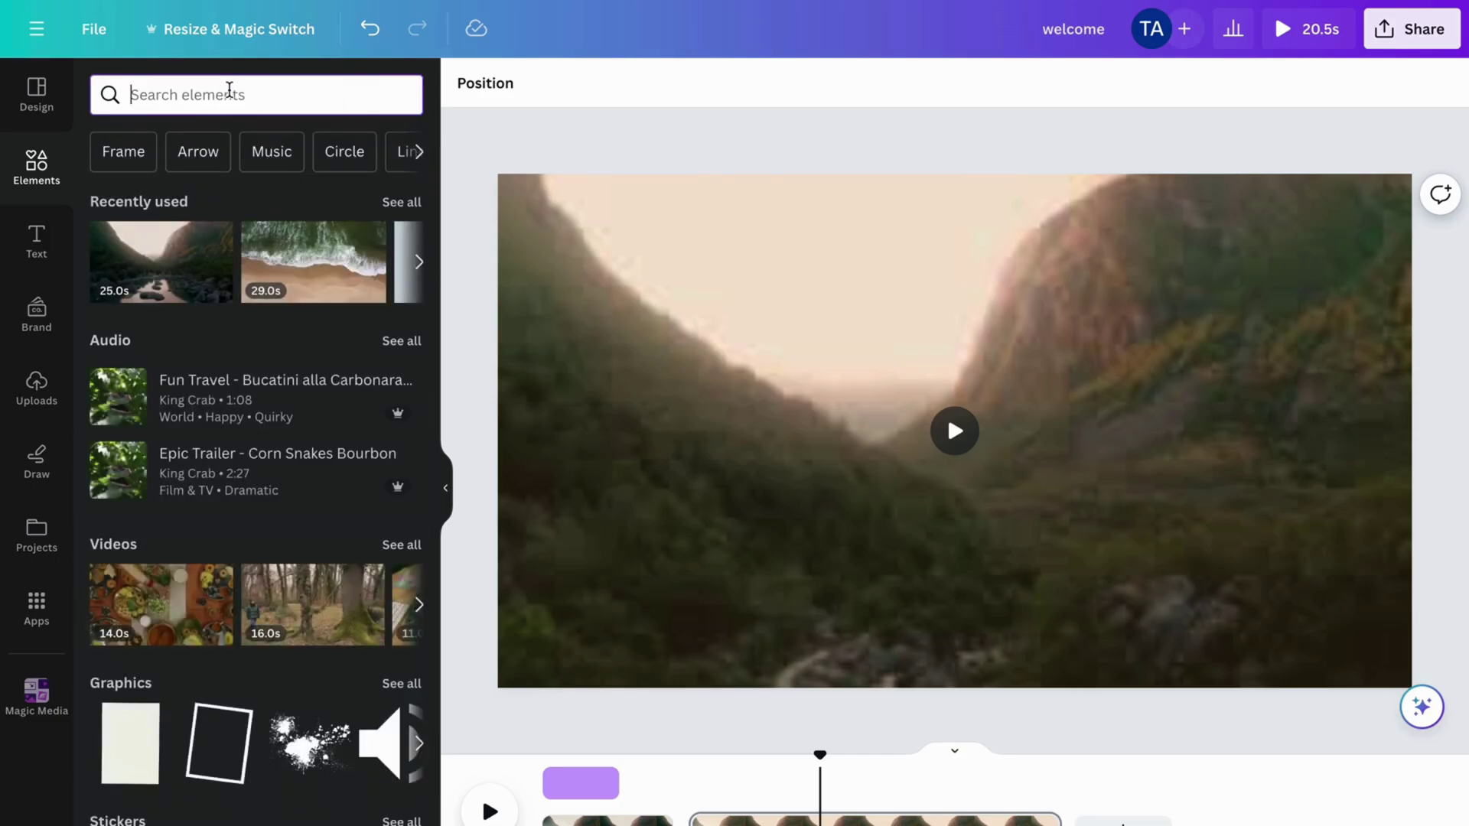
Search videos for 'business' and add the keyboard-and-espresso clip as a third page (37.0s total).
text(business)
key(Return)
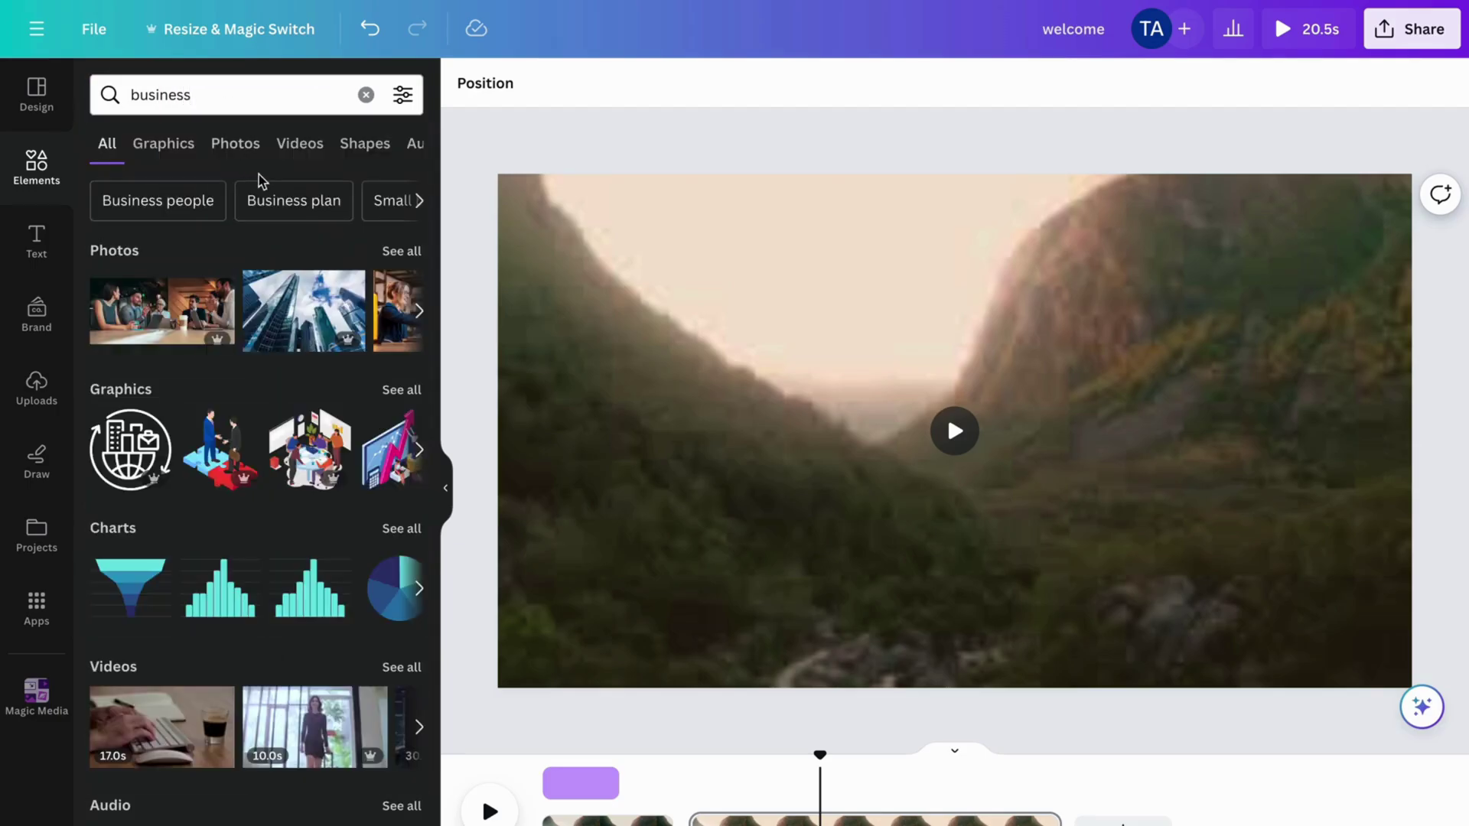
click(291, 144)
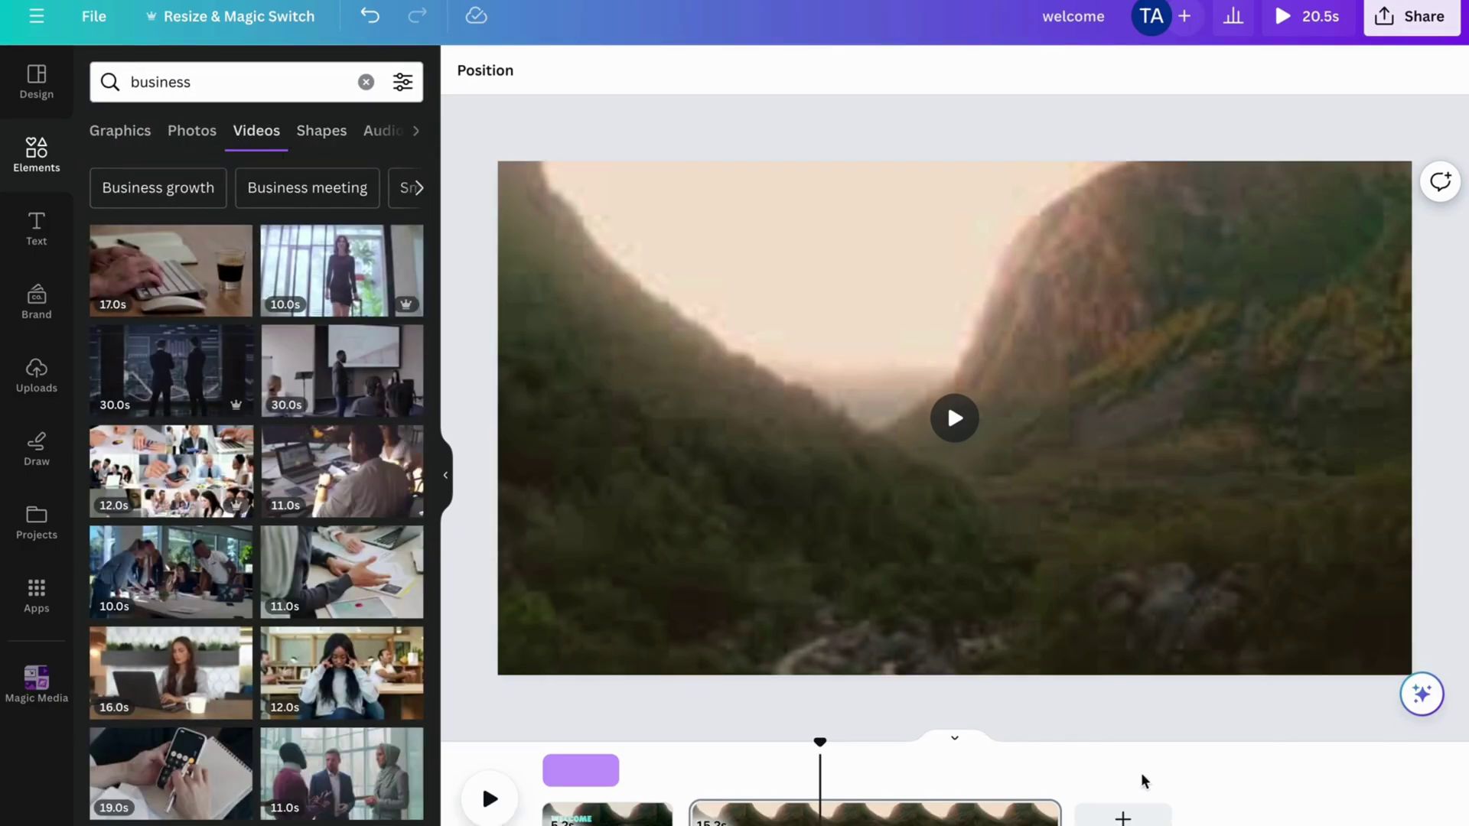
click(1122, 815)
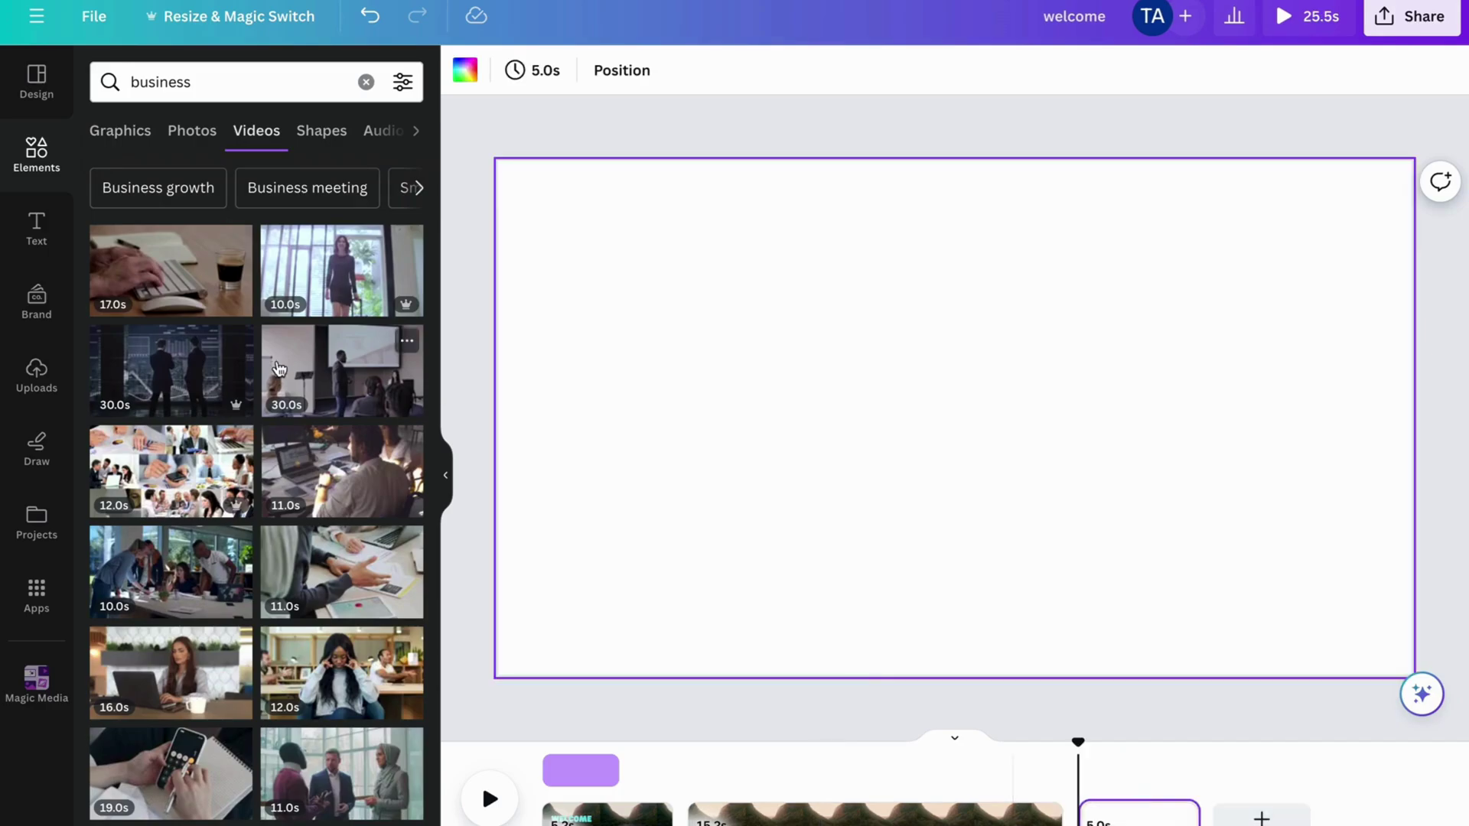
drag(171, 270, 555, 264)
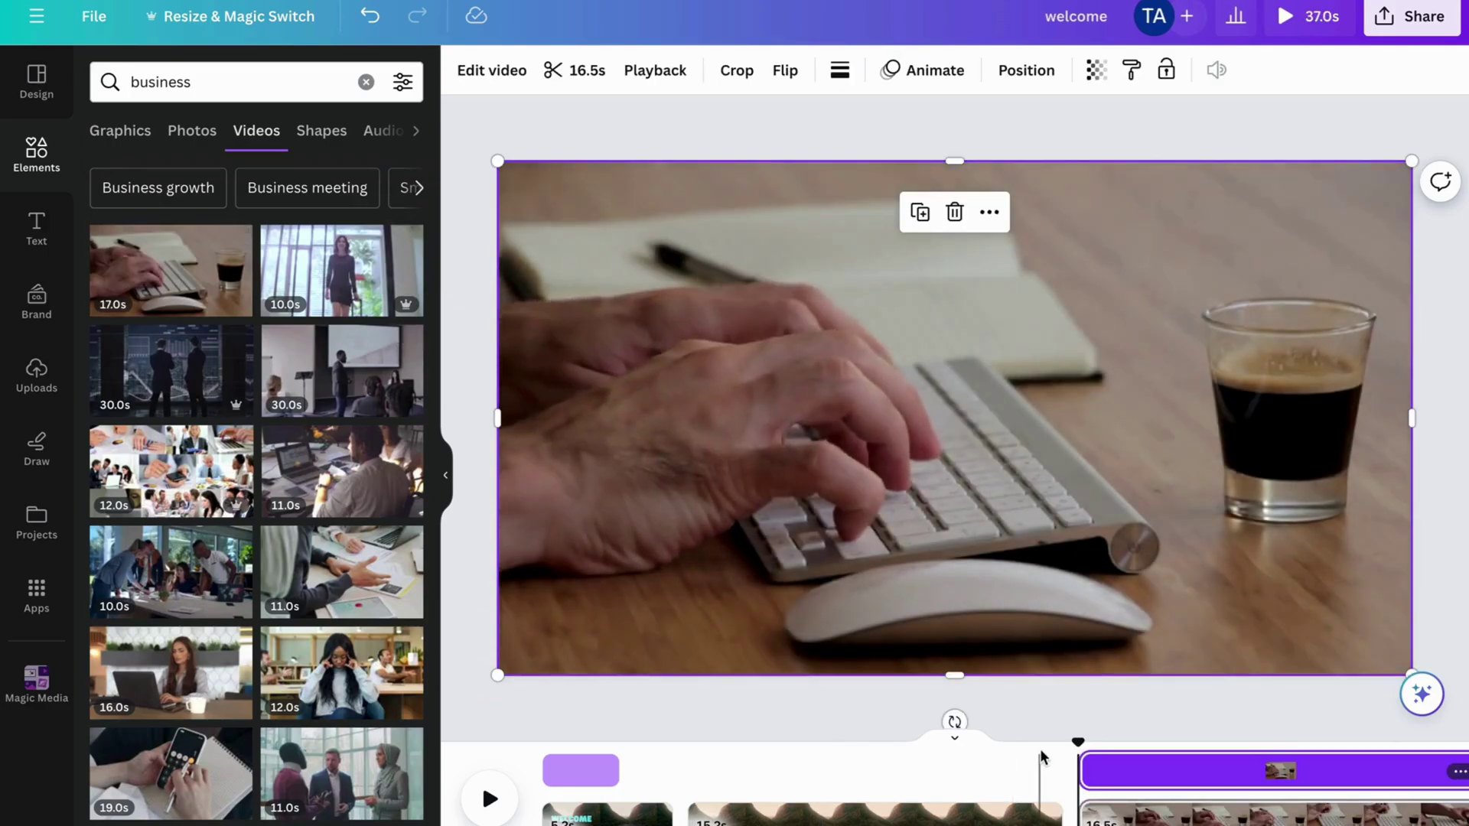
click(1039, 774)
key(space)
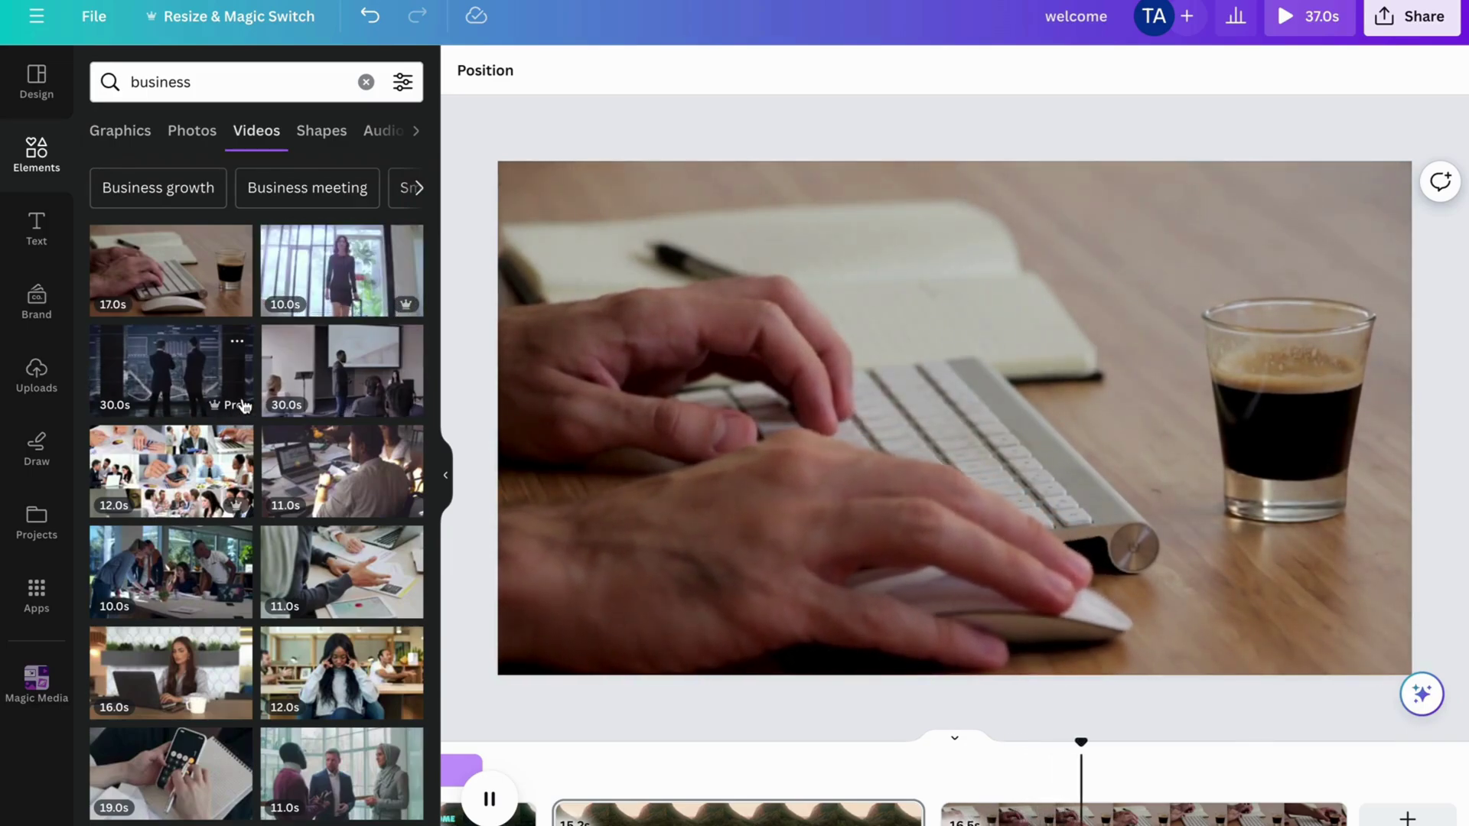
Preview the keyboard clip page by scrubbing through it and playing it.
key(space)
click(1015, 812)
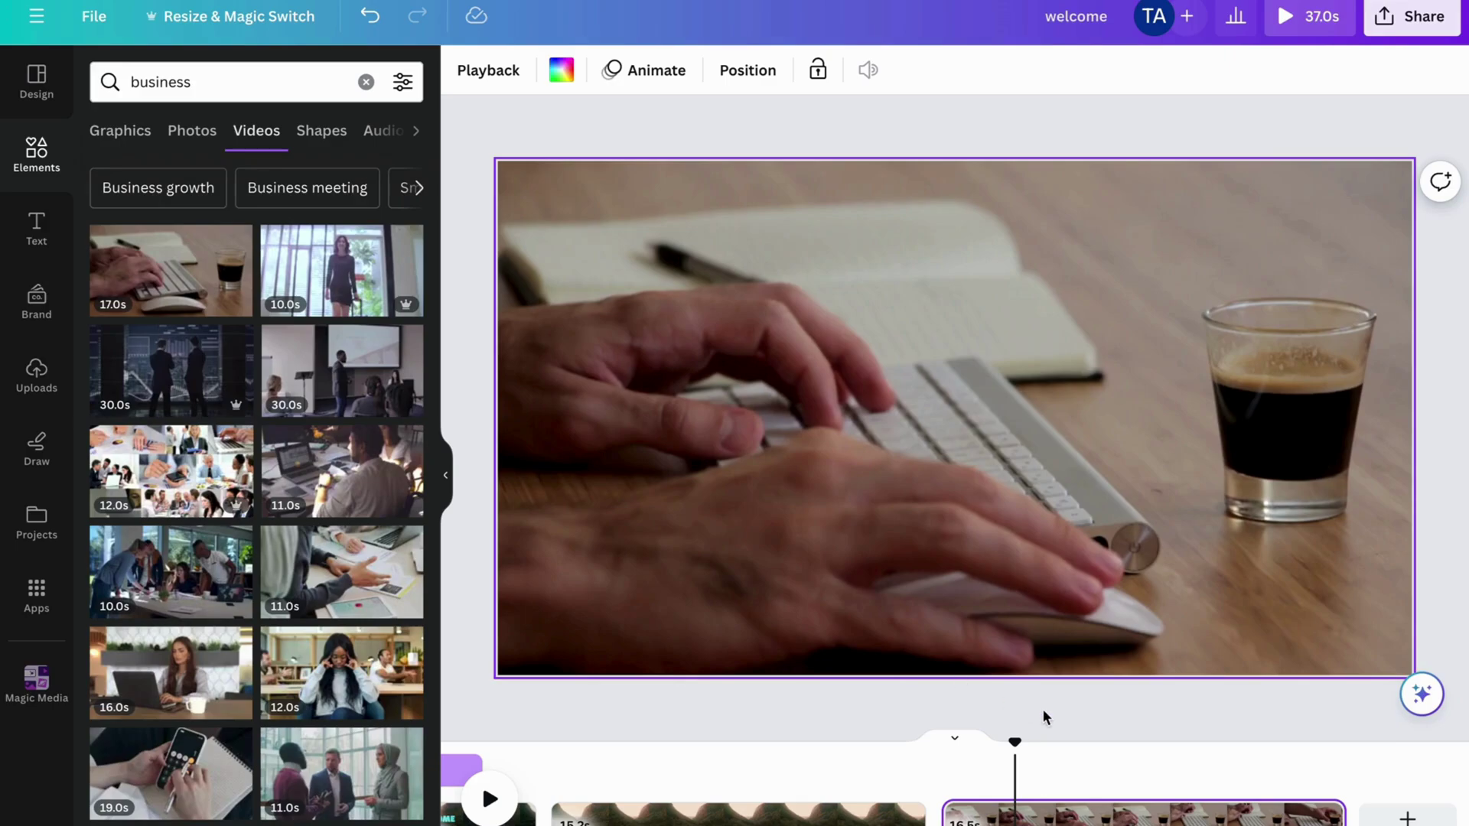
click(1144, 779)
key(space)
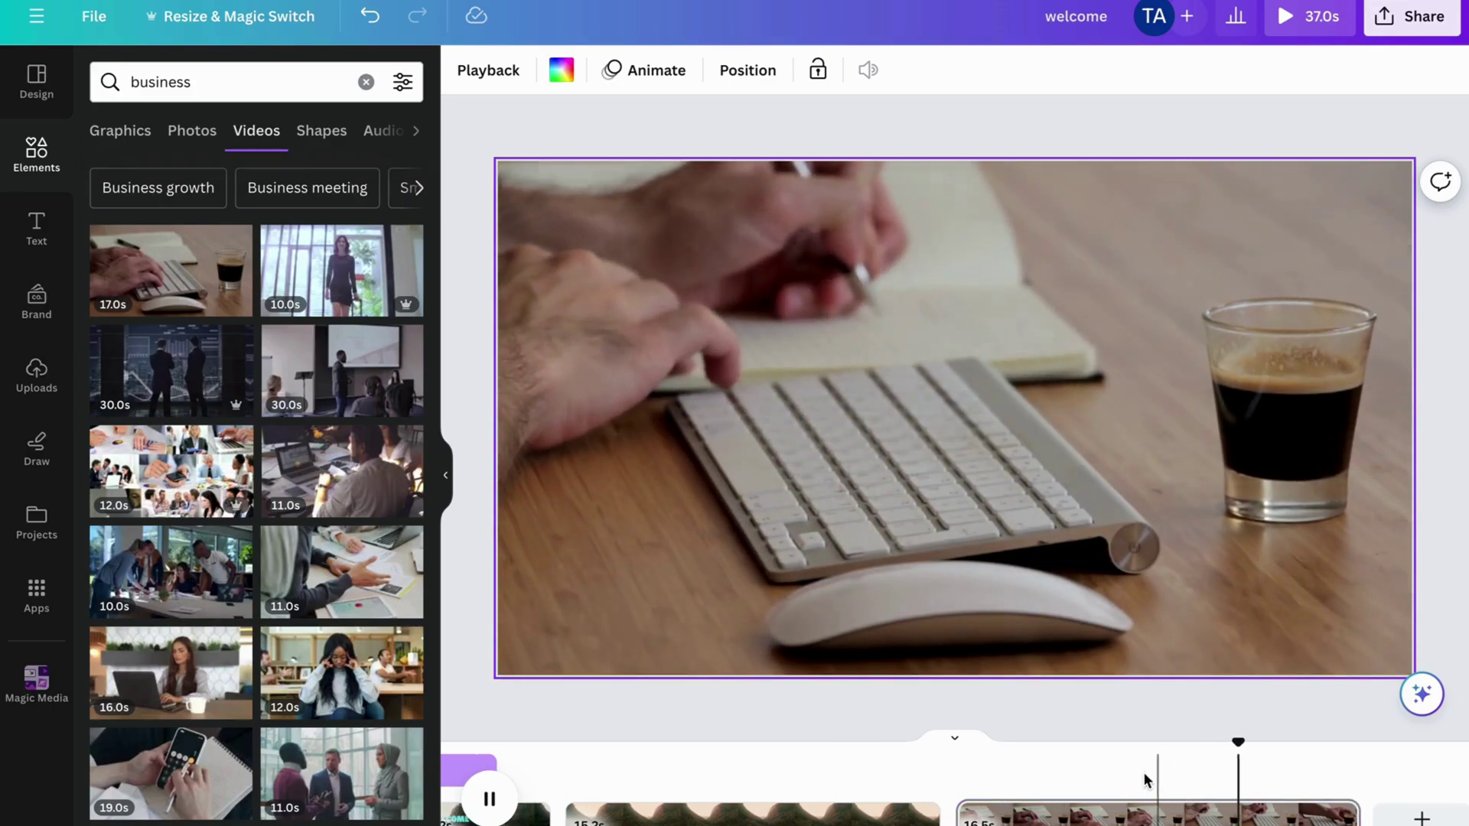
click(1220, 800)
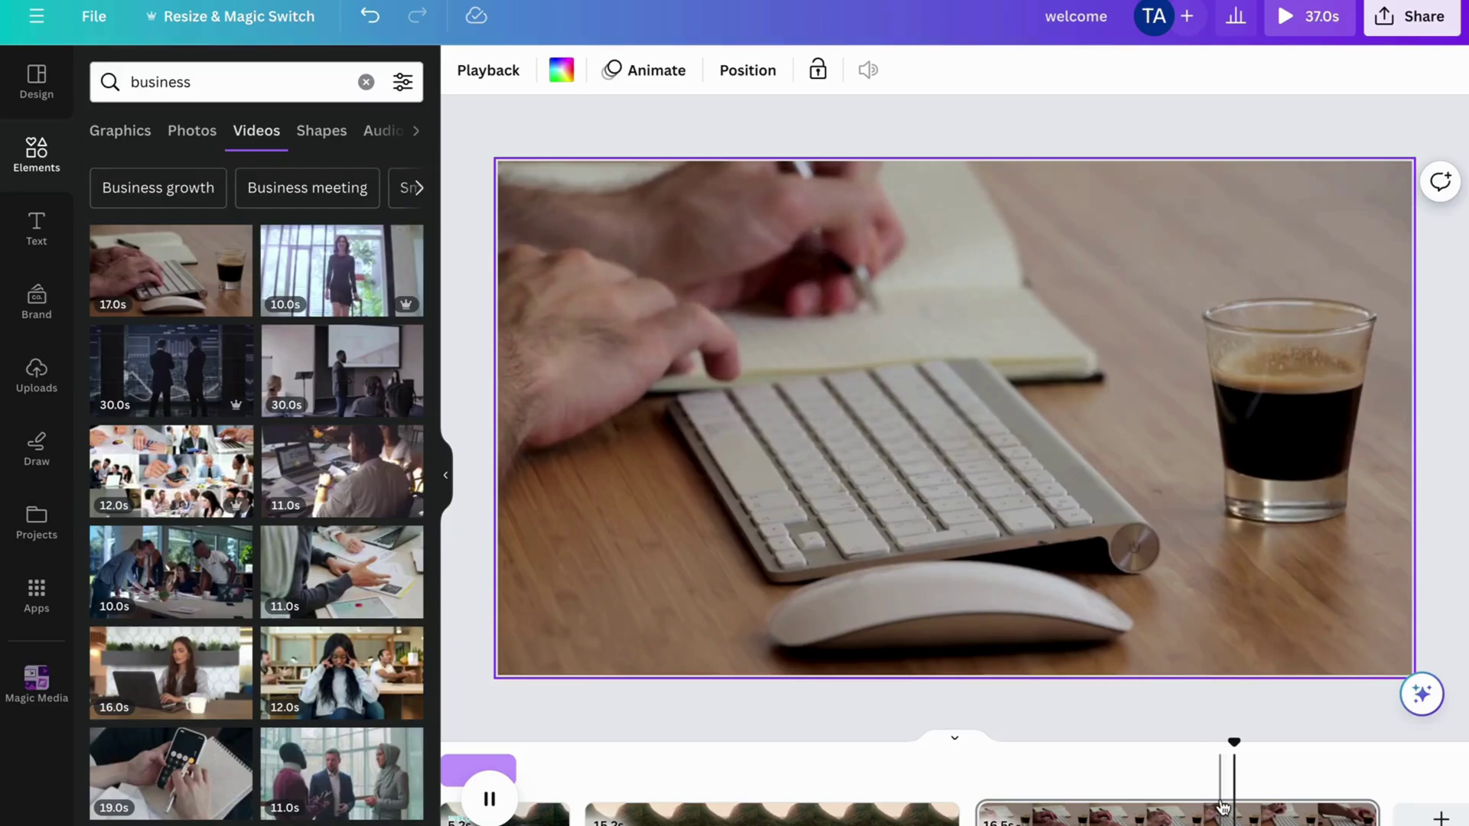
click(1113, 760)
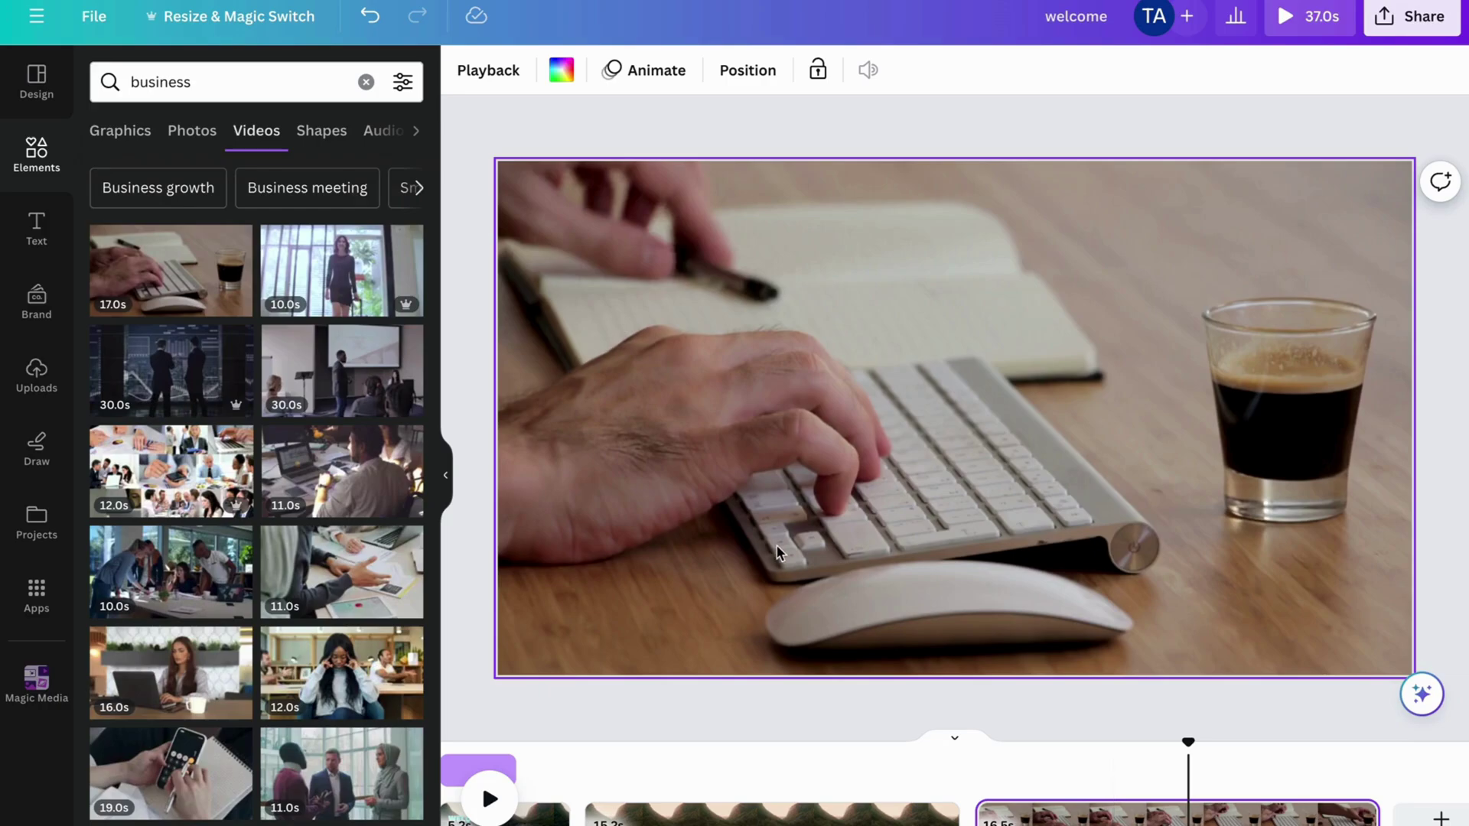
Clear the business search and scroll the elements library down to Shapes.
scroll(203, 688, down, 2)
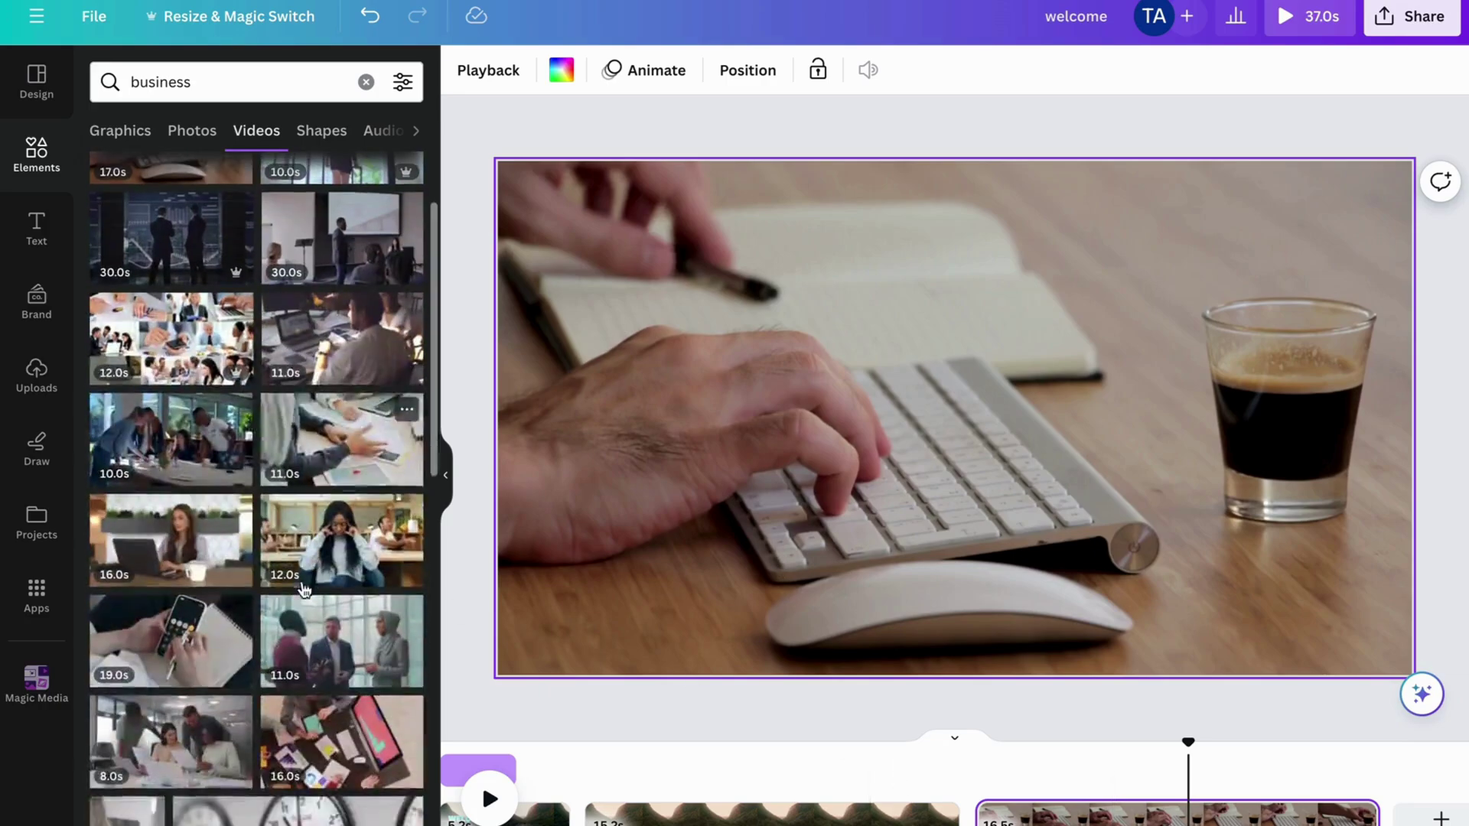
scroll(203, 689, up, 3)
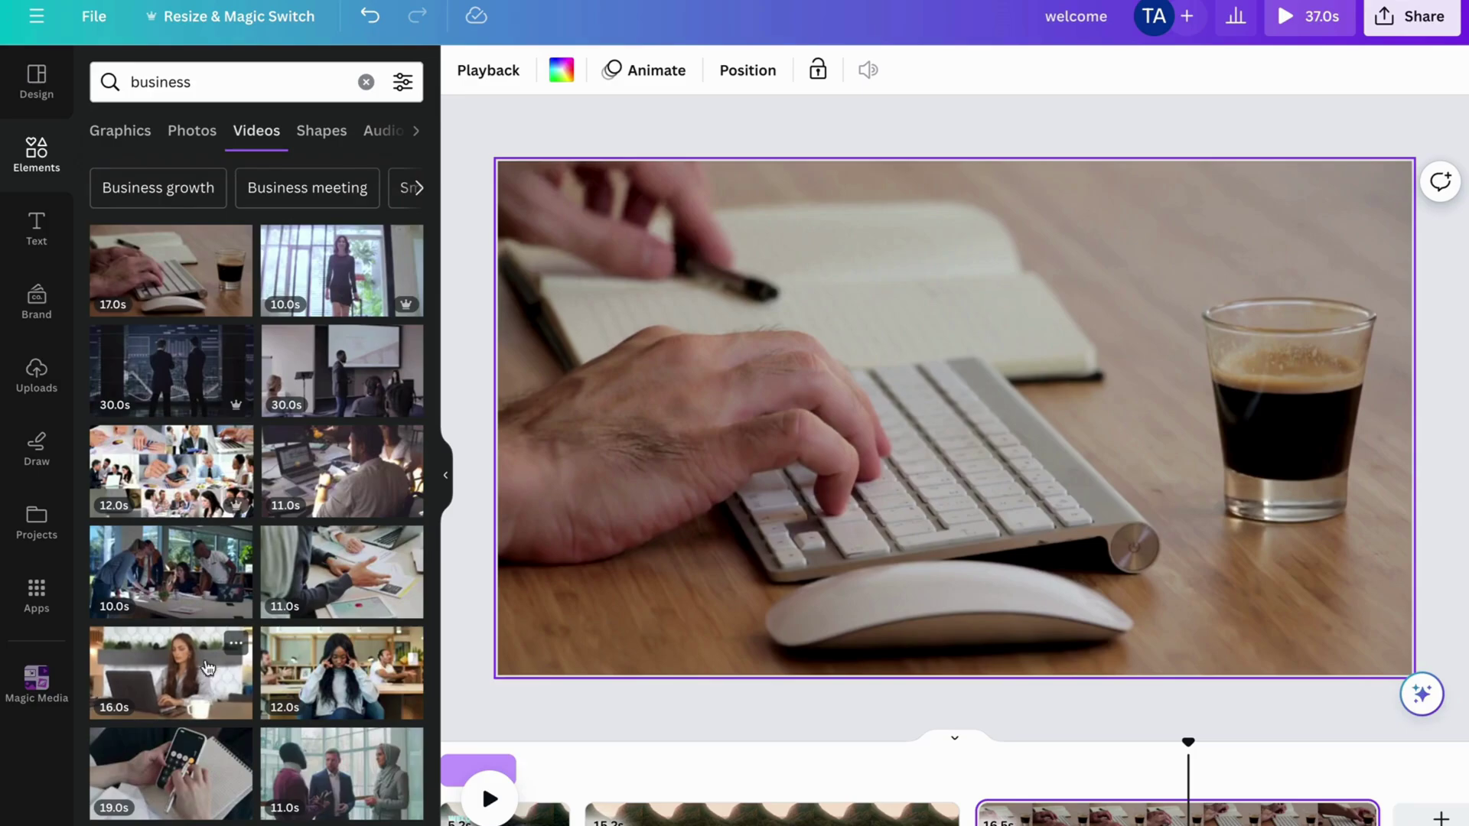
click(335, 143)
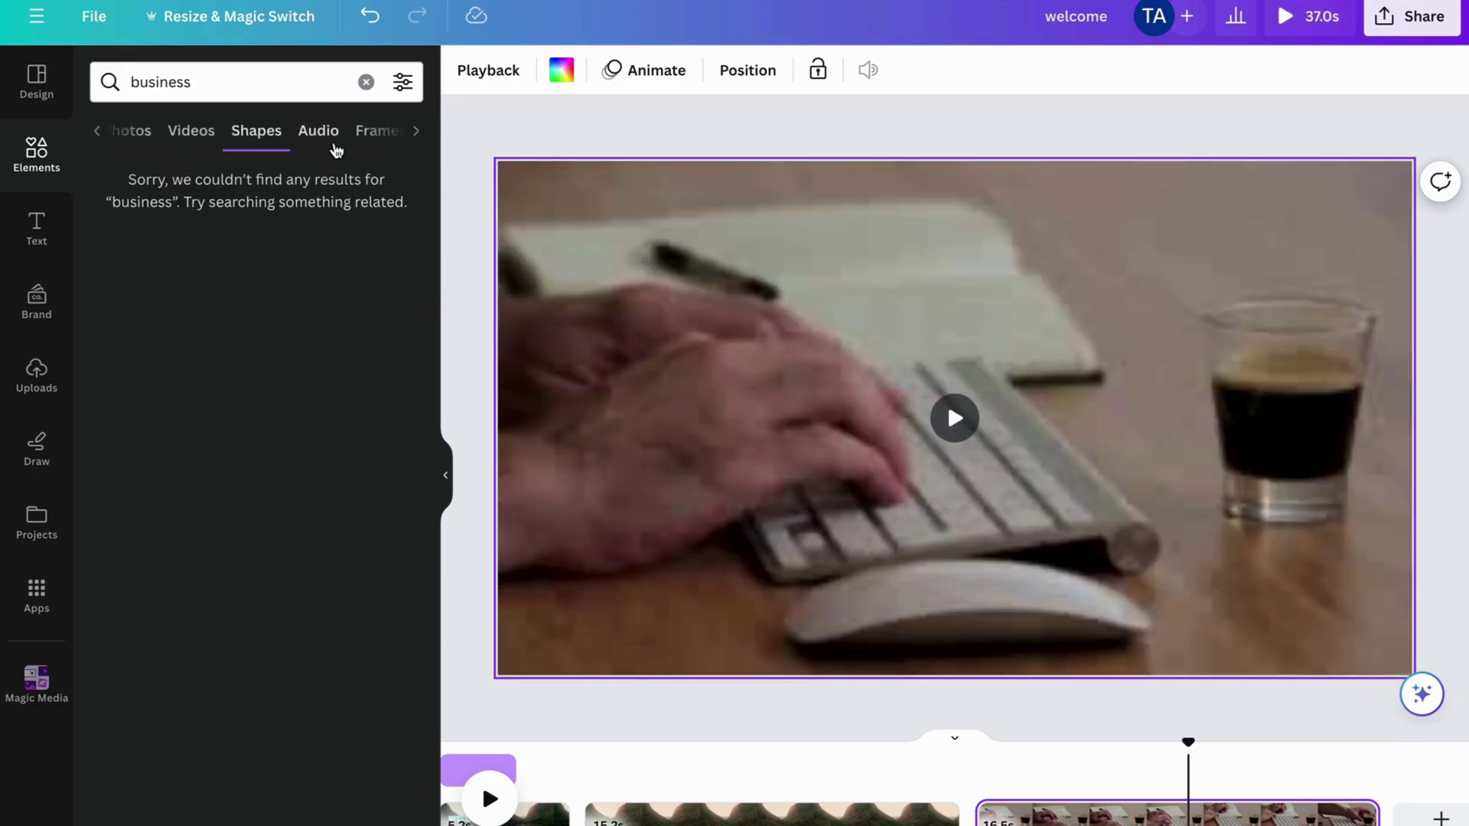
click(366, 82)
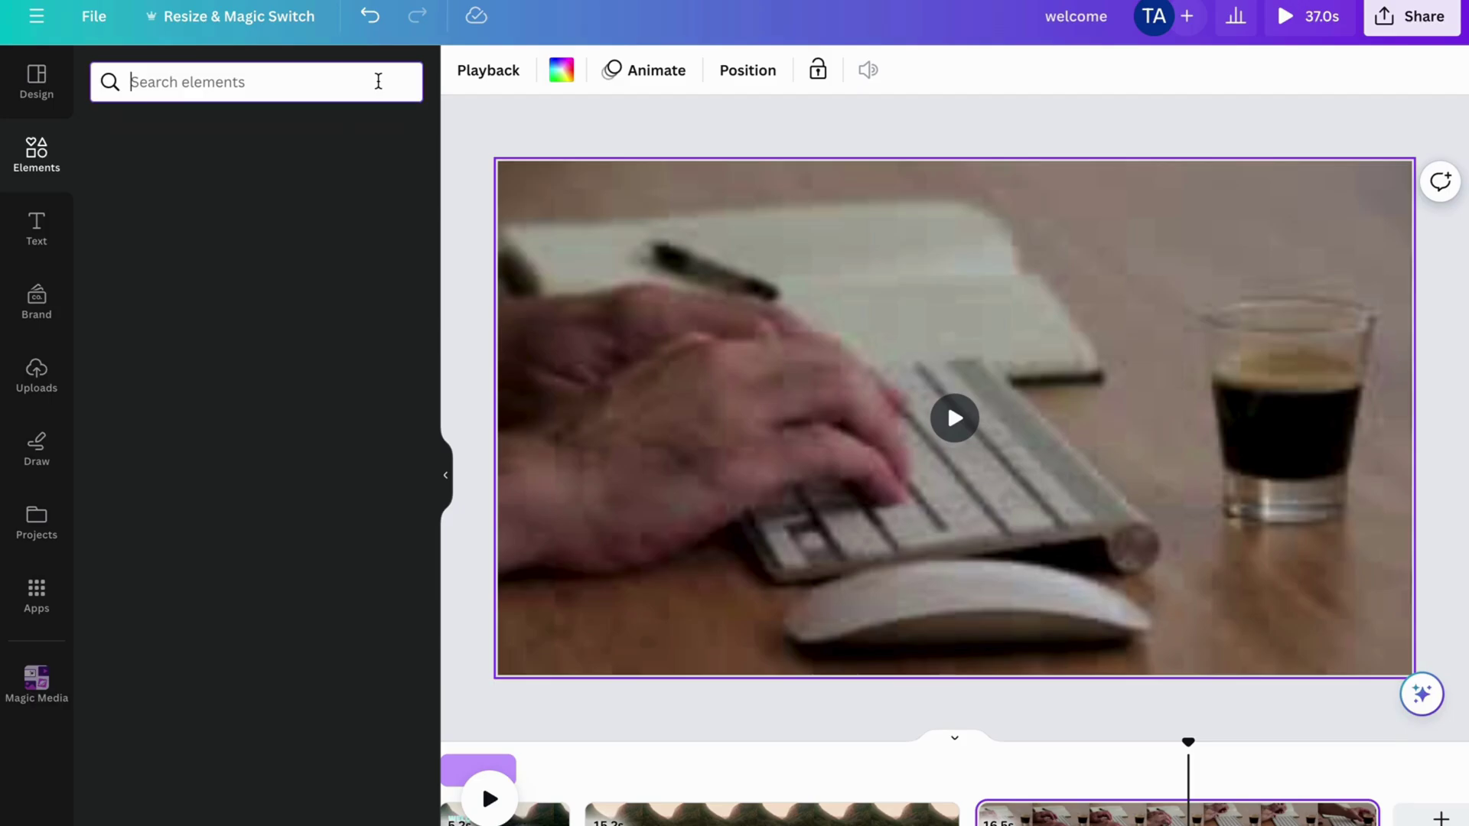
scroll(289, 462, down, 2)
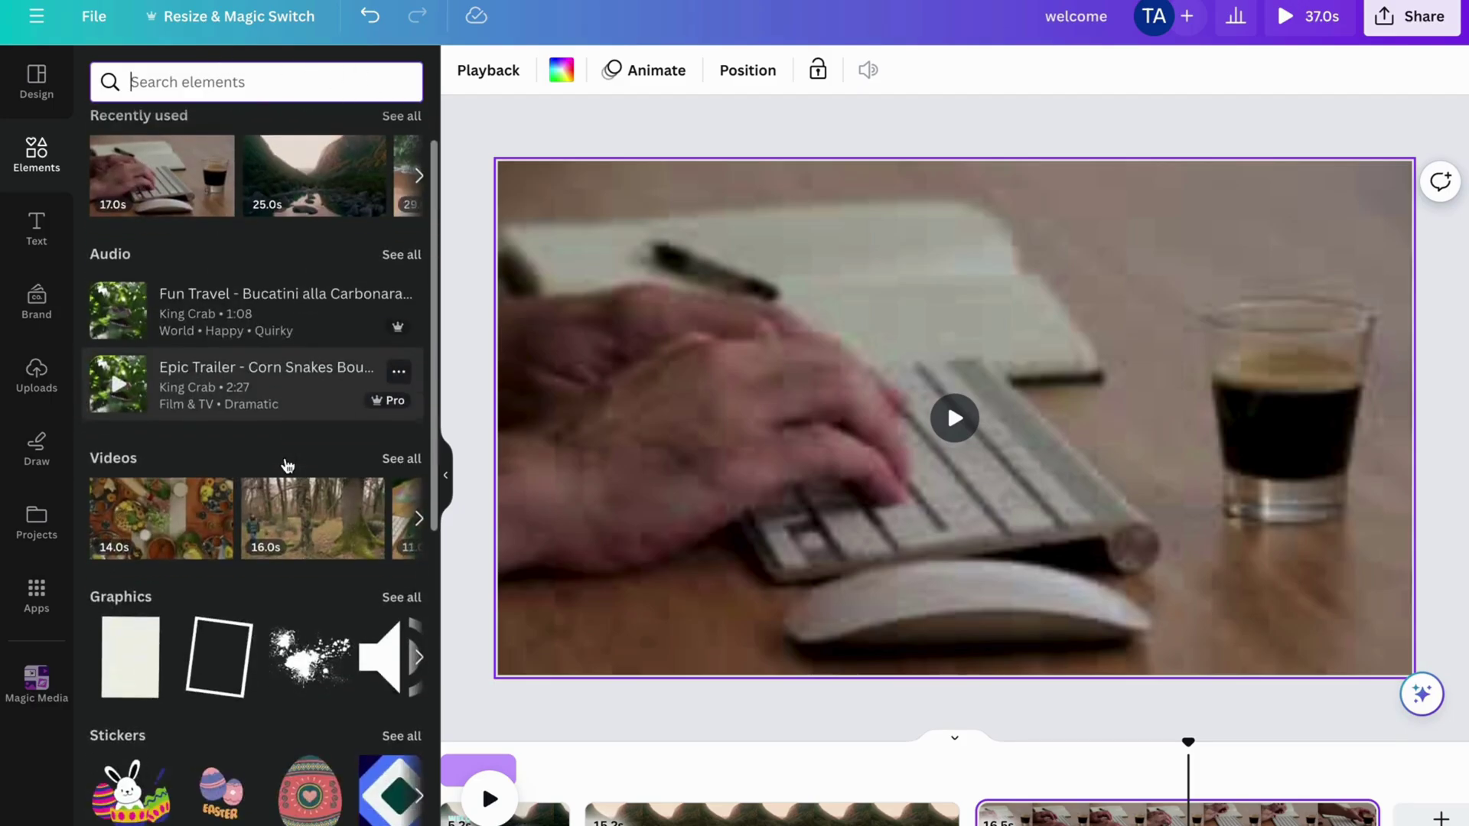
scroll(186, 605, down, 3)
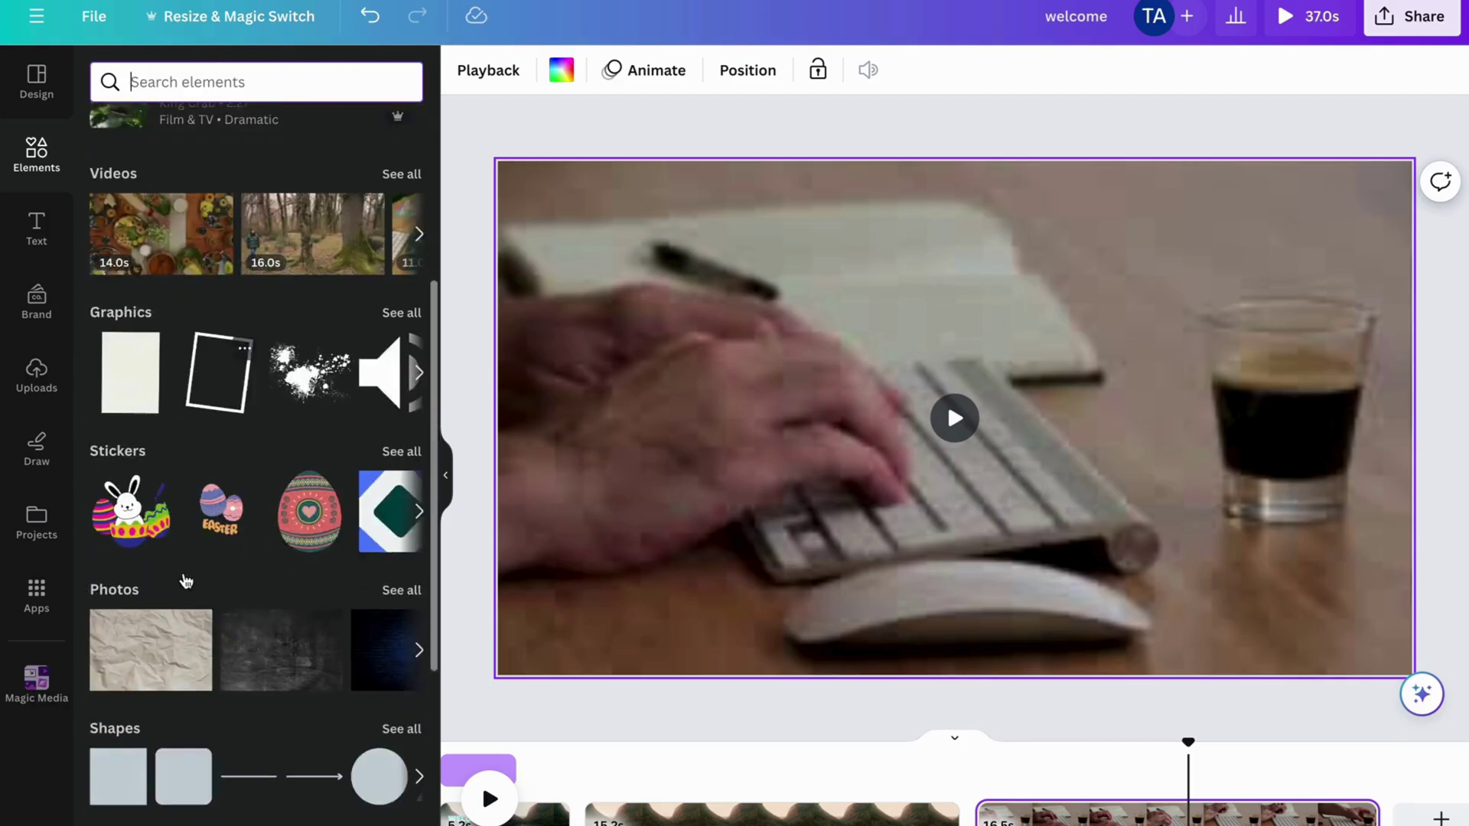
scroll(185, 535, down, 3)
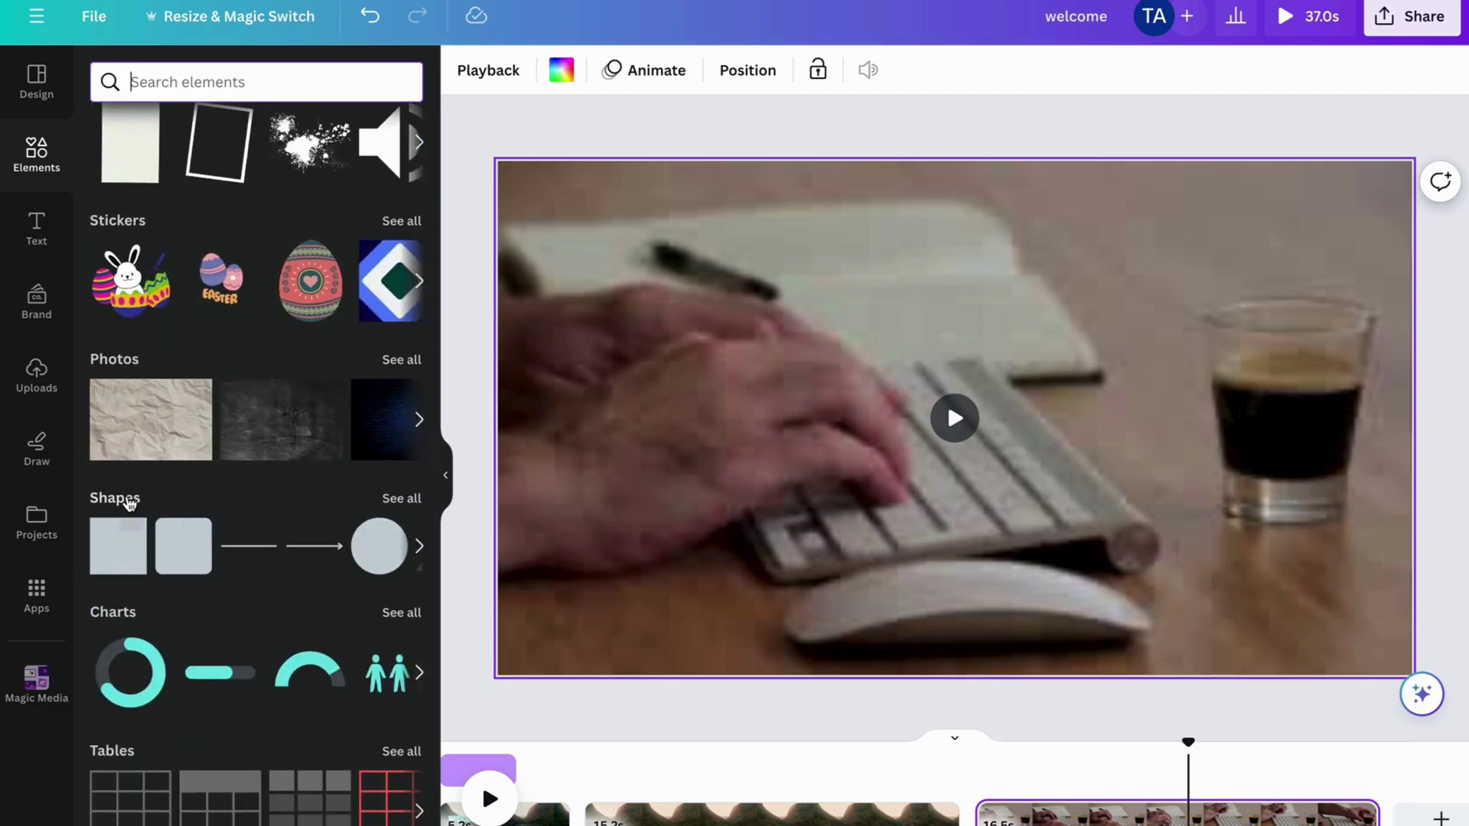
Add a rounded square from Shapes, enlarge it and place it at the page's top-right.
click(412, 507)
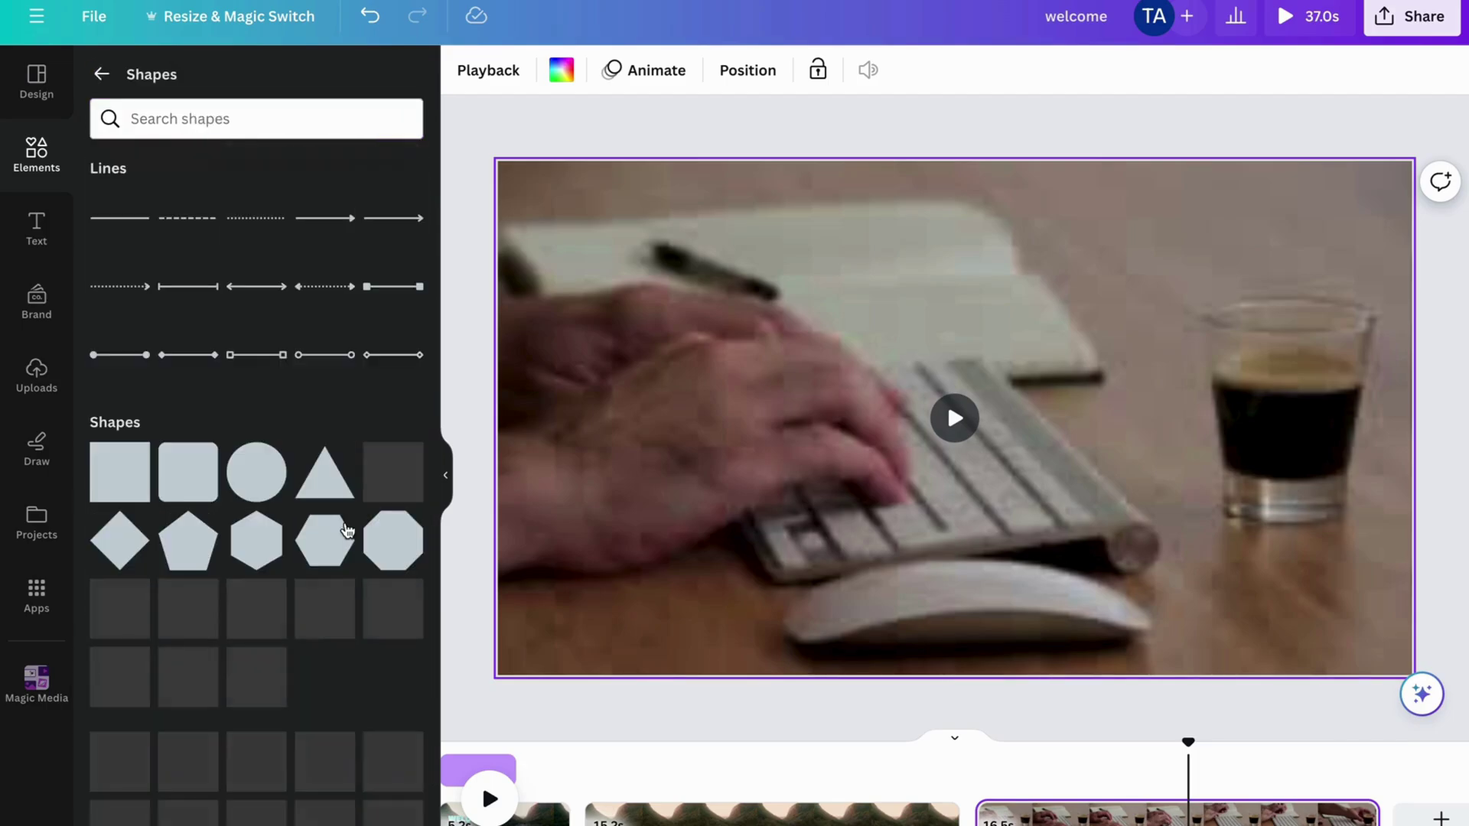
scroll(344, 525, down, 1)
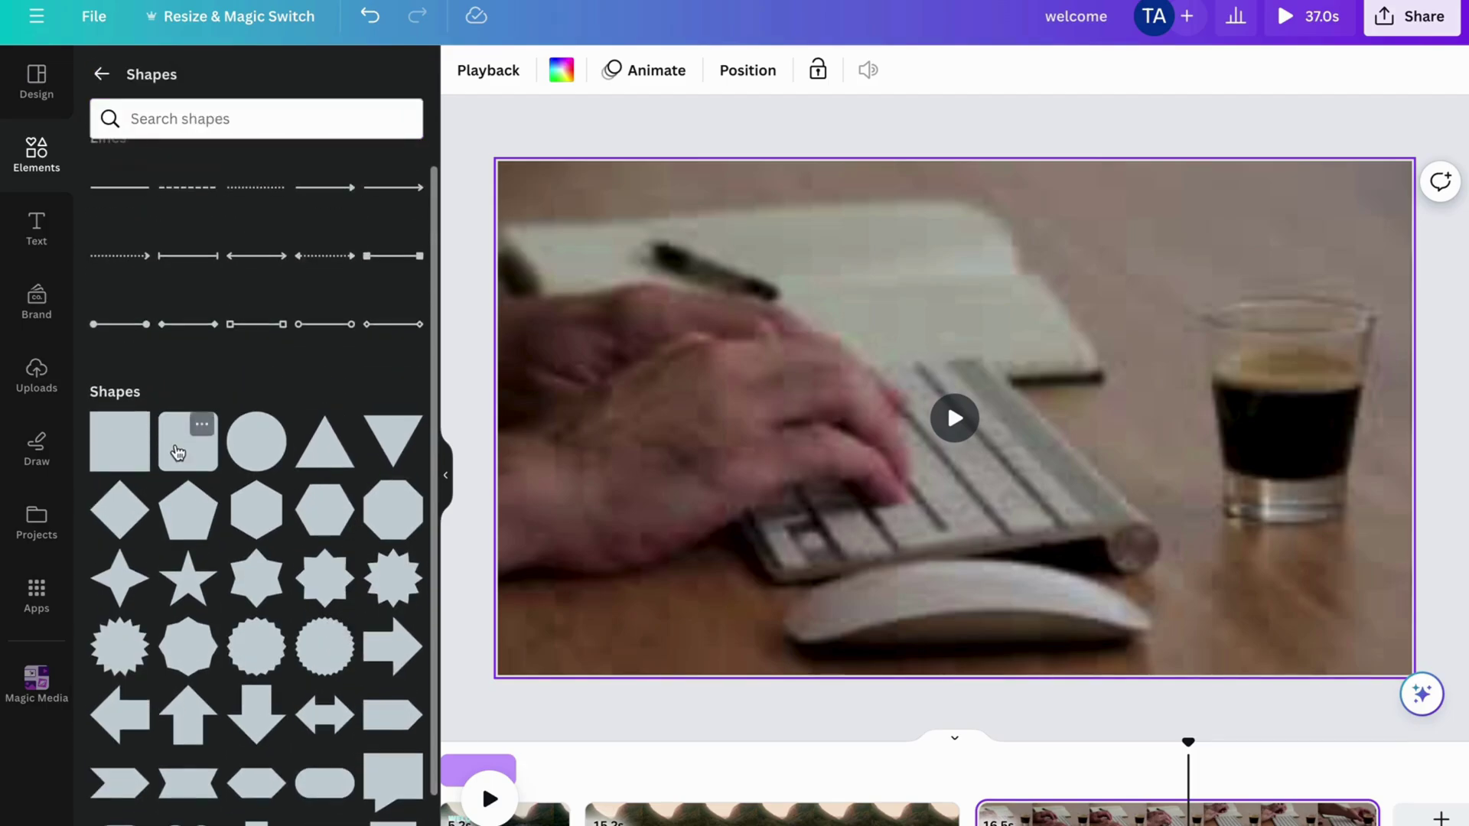
click(197, 442)
drag(880, 342, 816, 325)
drag(923, 378, 1275, 234)
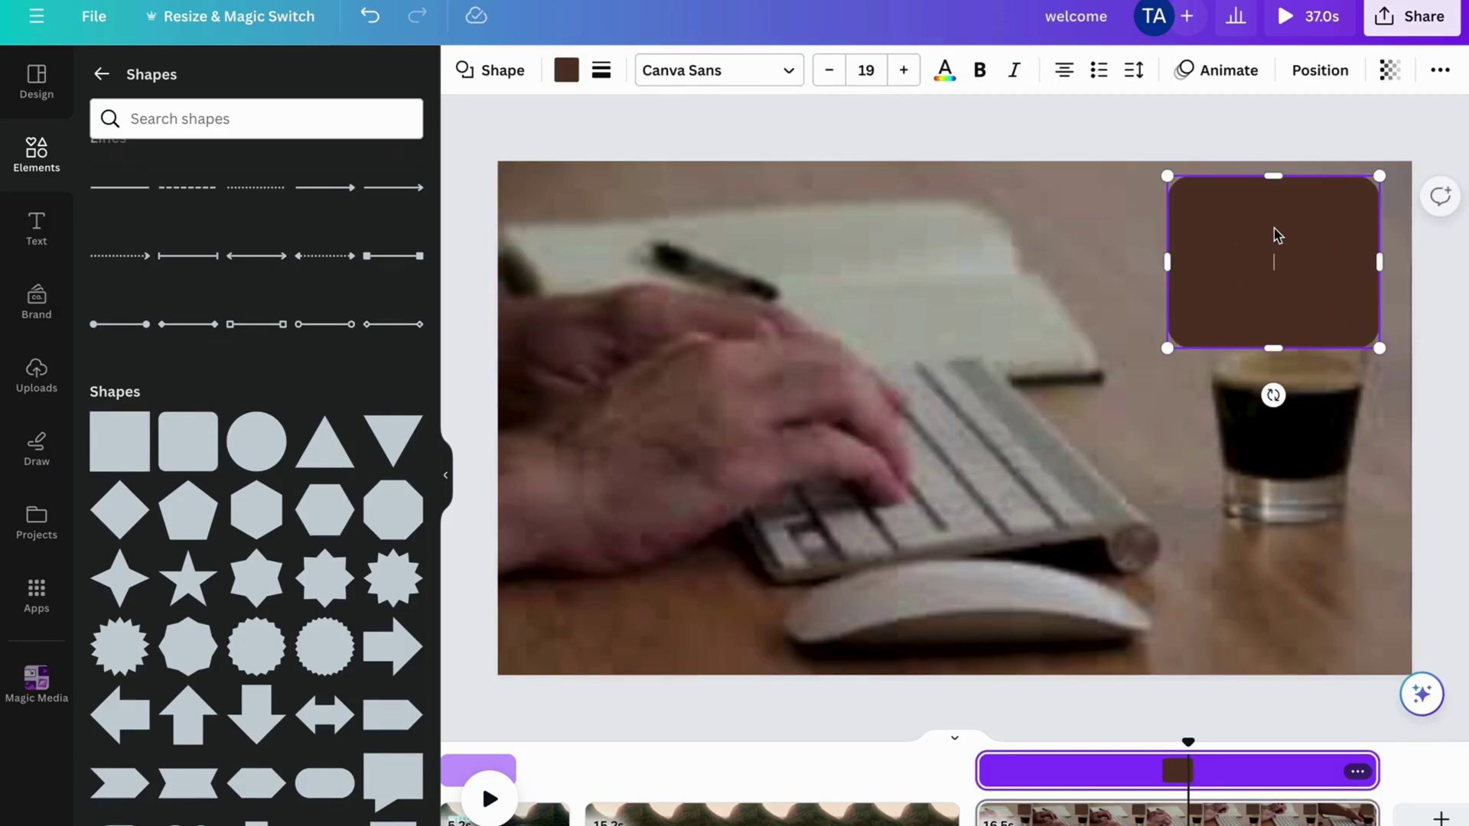
Add the POOL PARTY text combo, change it to TEST, and fit it over the brown square.
click(36, 227)
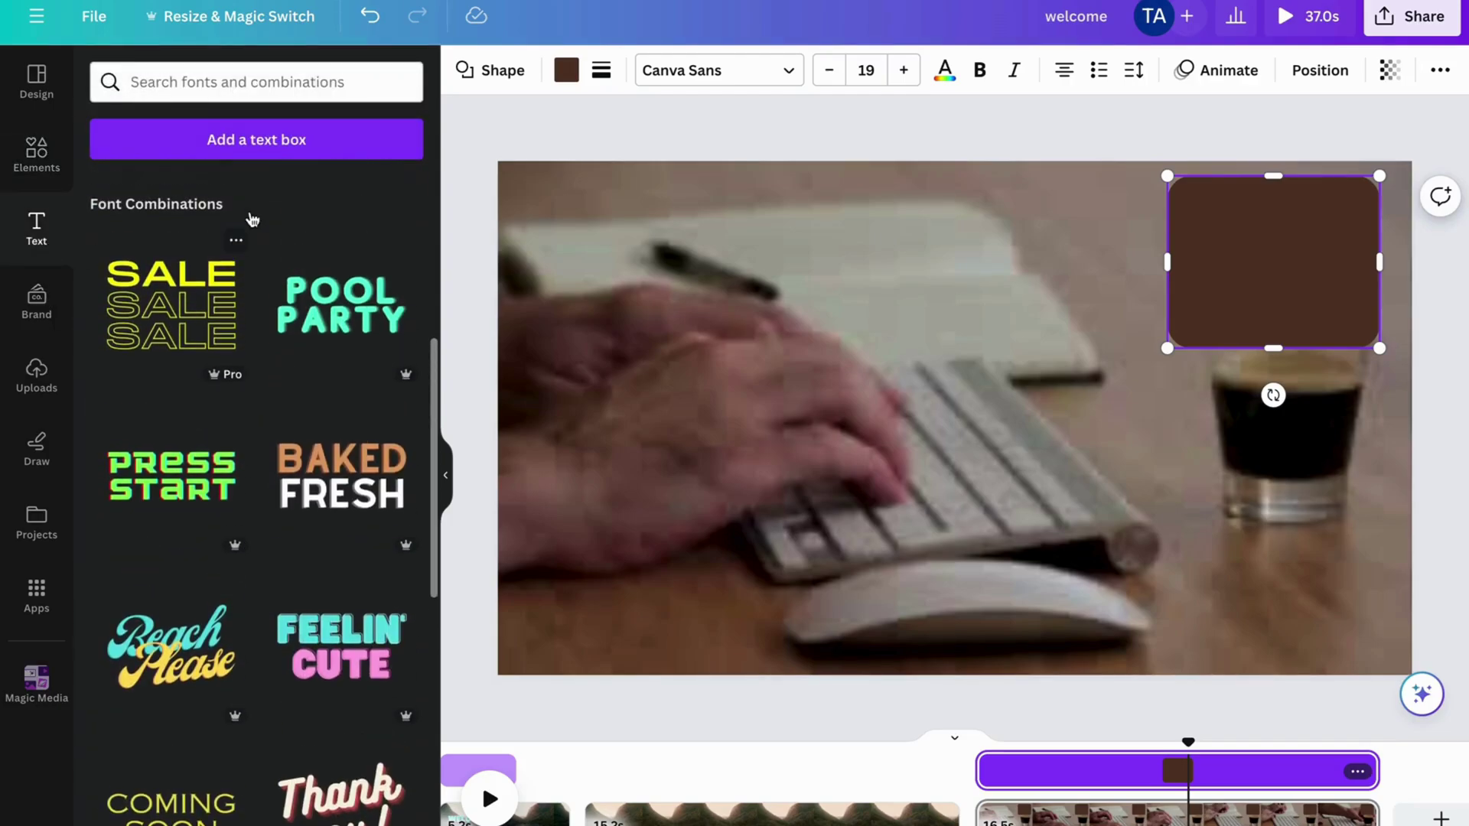
click(319, 316)
click(951, 436)
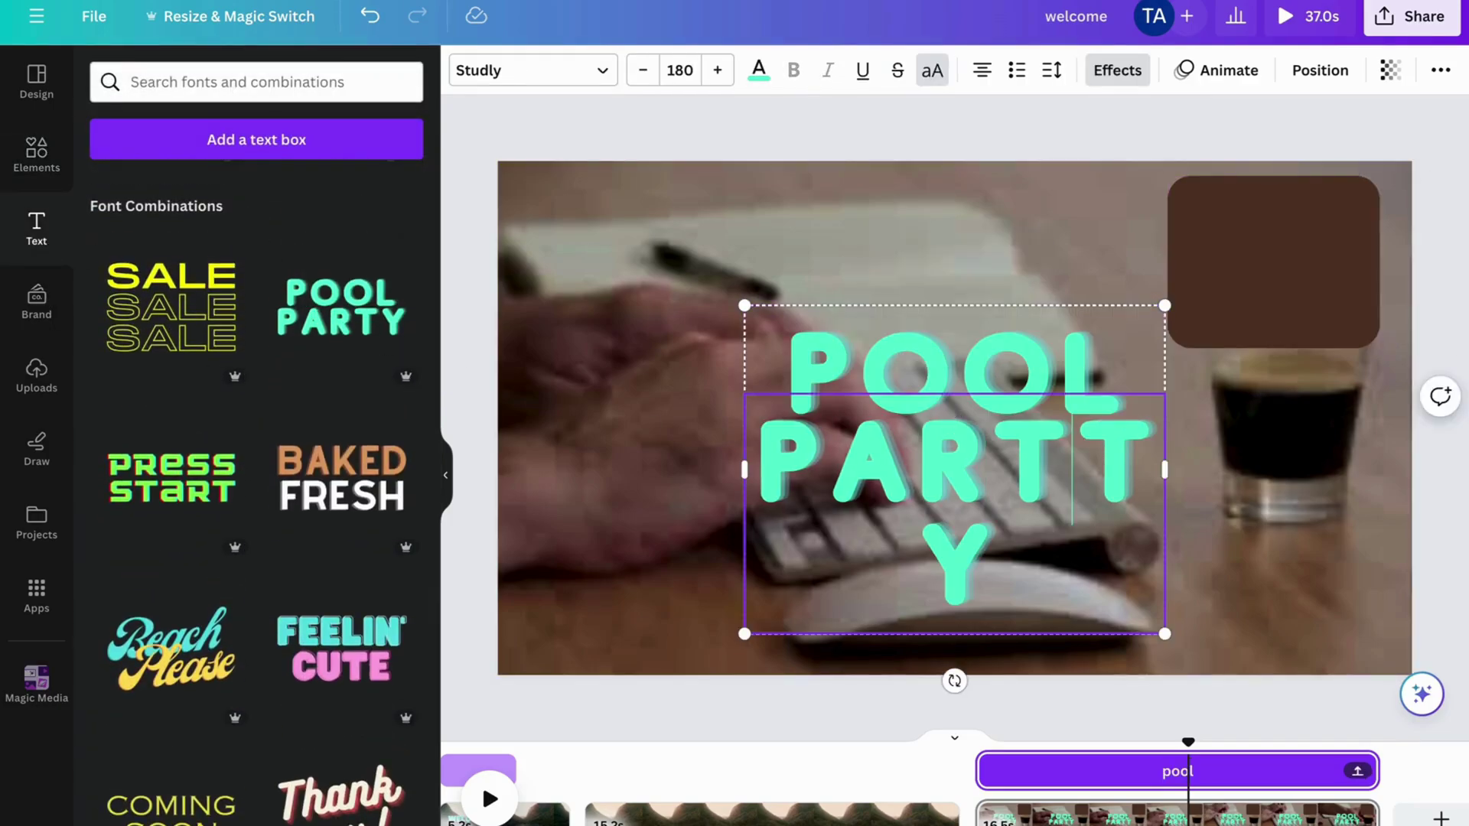
double_click(956, 423)
text(TEST)
double_click(879, 344)
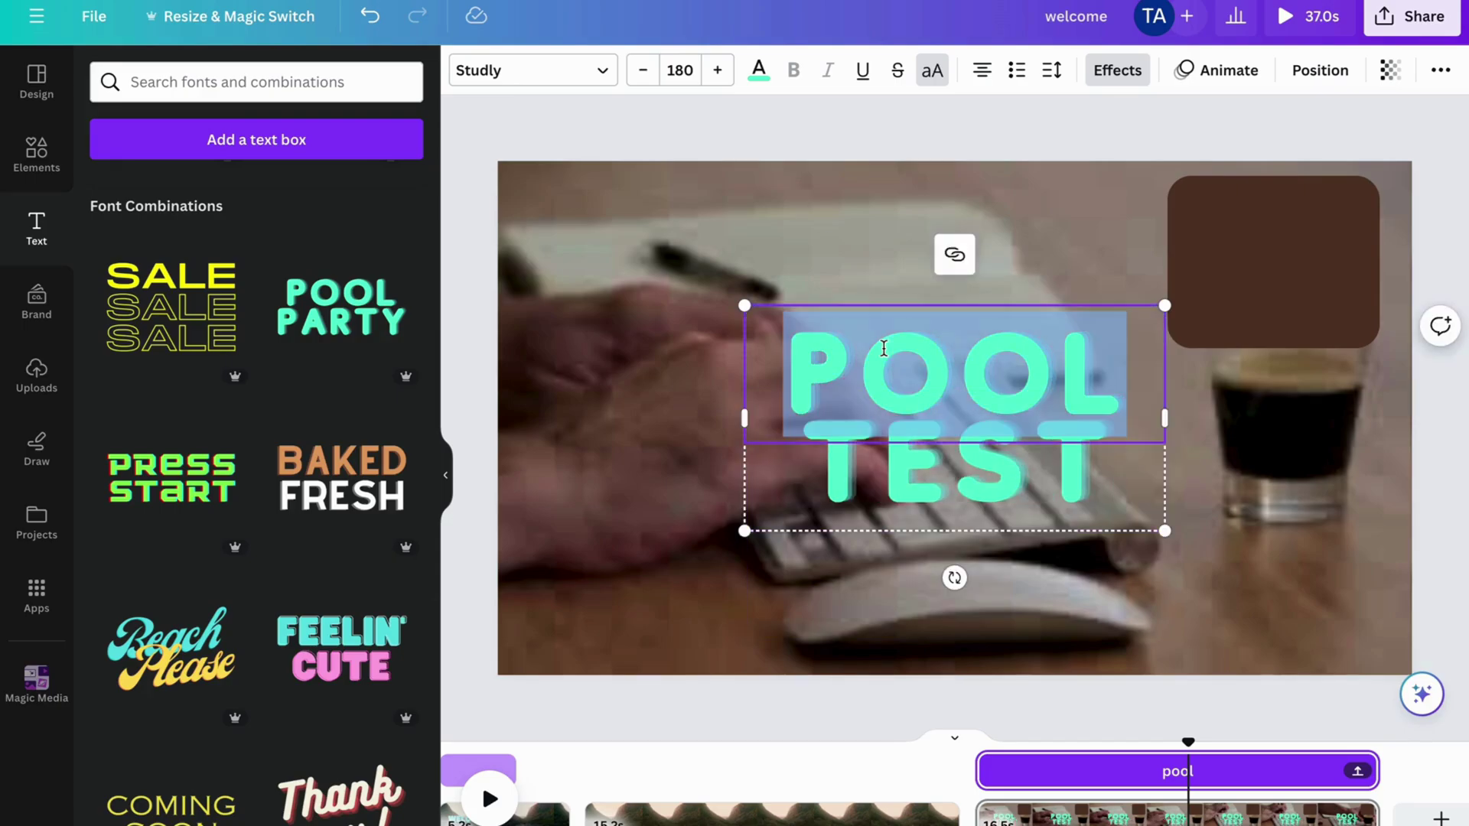
key(BackSpace)
drag(892, 482, 1165, 299)
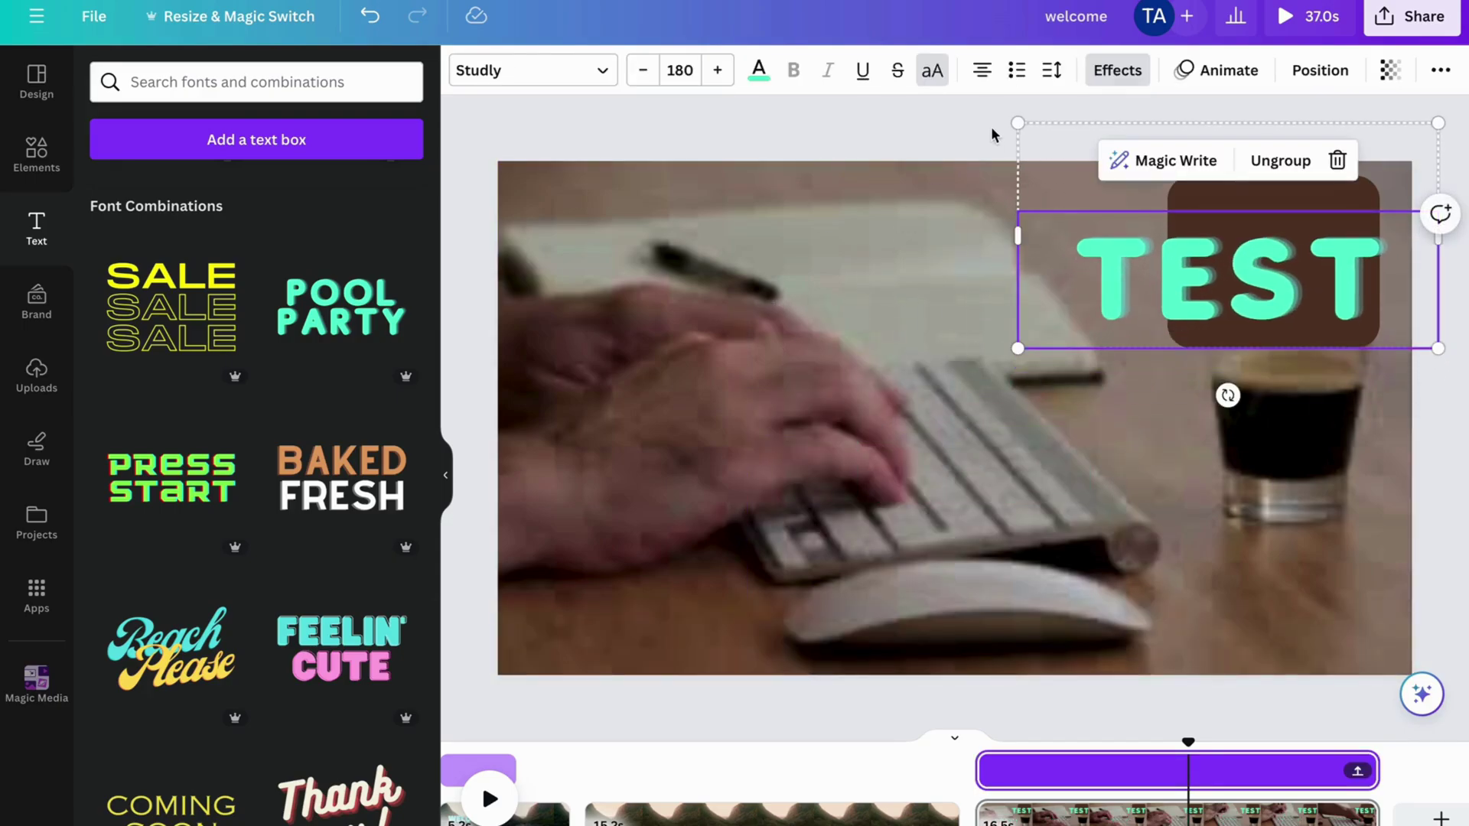
drag(1018, 124, 1167, 205)
drag(1284, 318, 1248, 273)
click(942, 774)
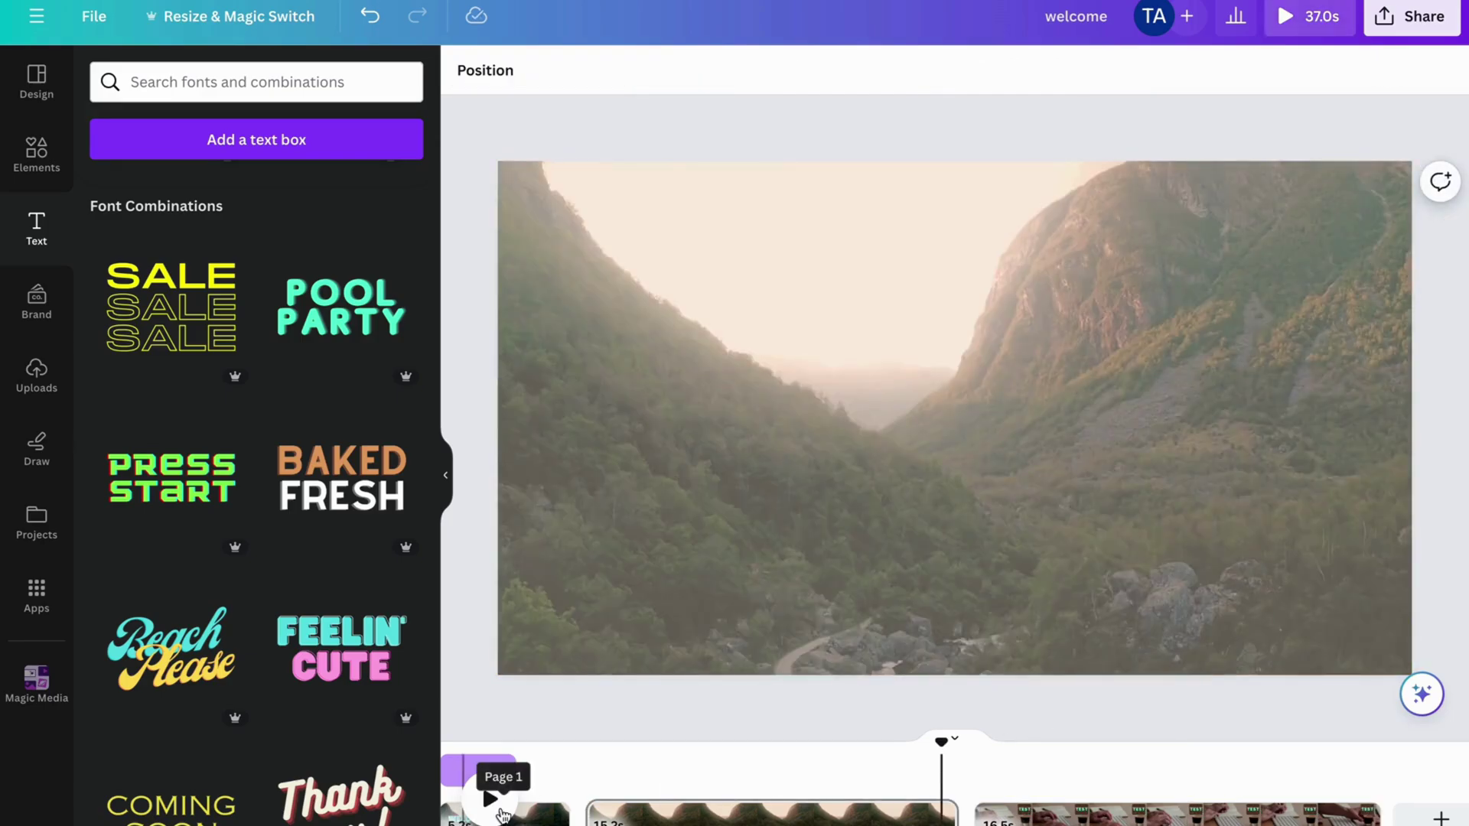
click(489, 798)
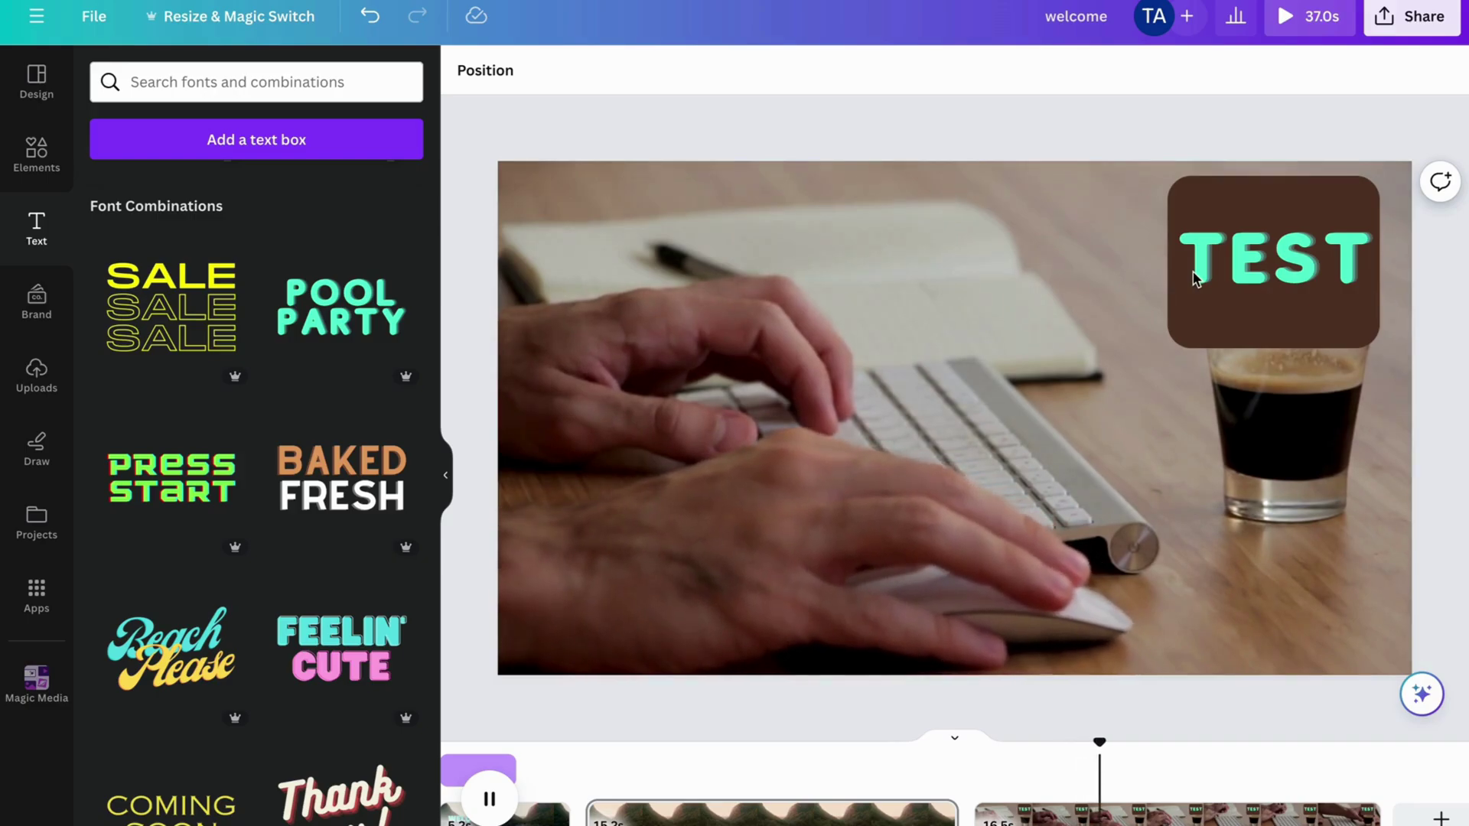
click(1195, 279)
click(1110, 420)
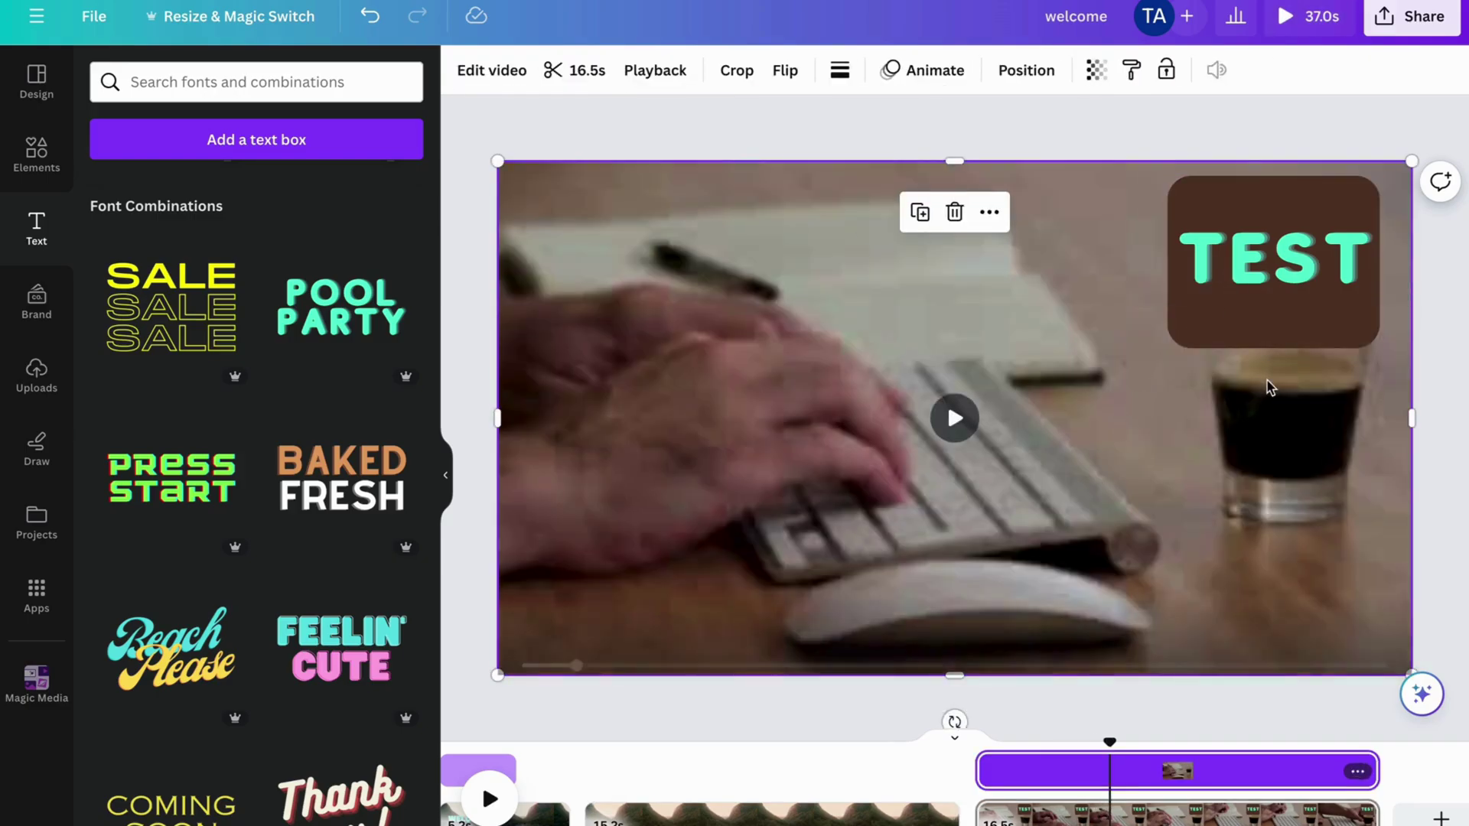
Add a circular photo frame from the Elements frames to the keyboard page.
double_click(1265, 315)
click(68, 188)
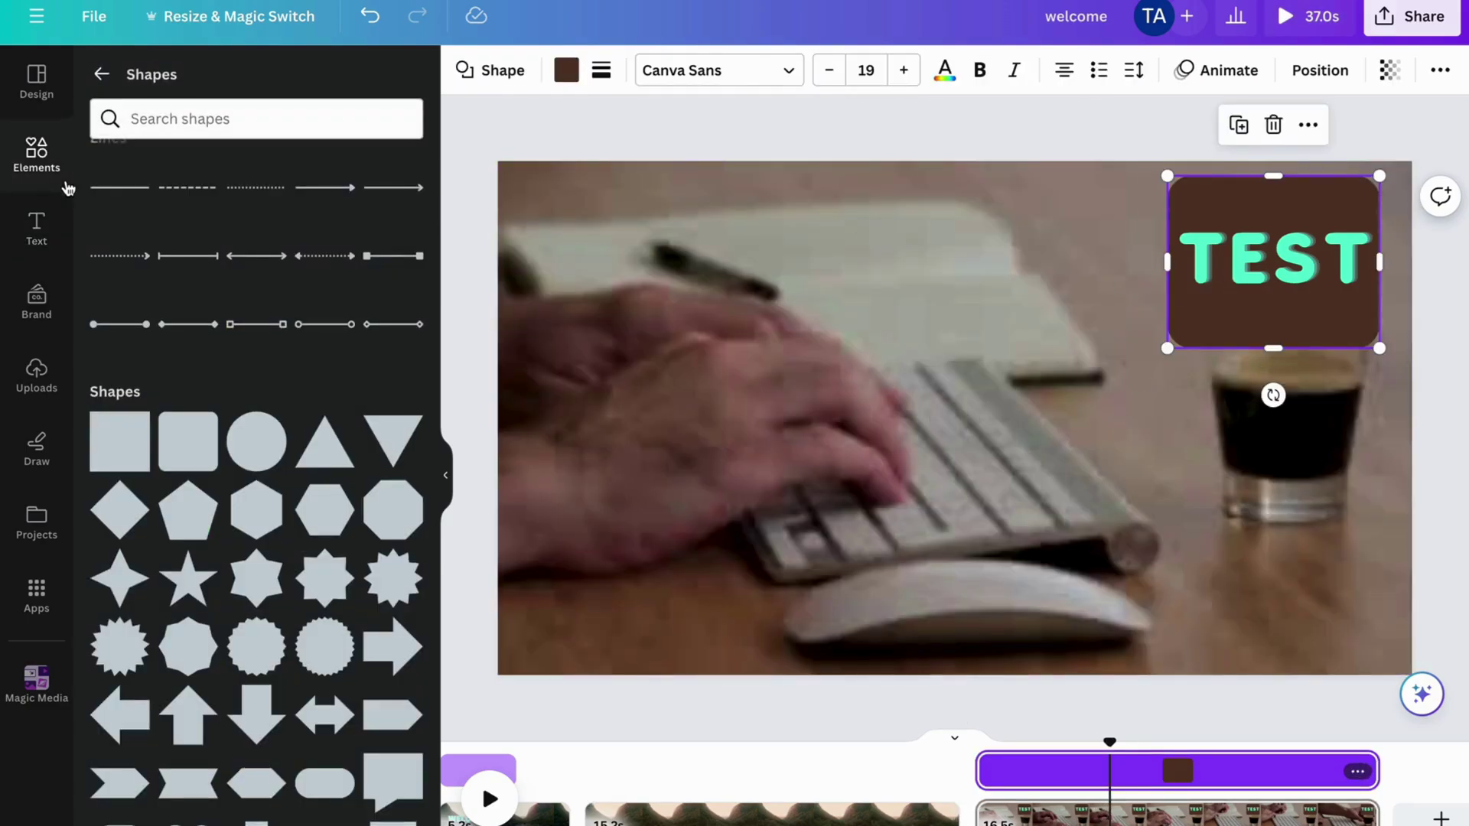
click(98, 76)
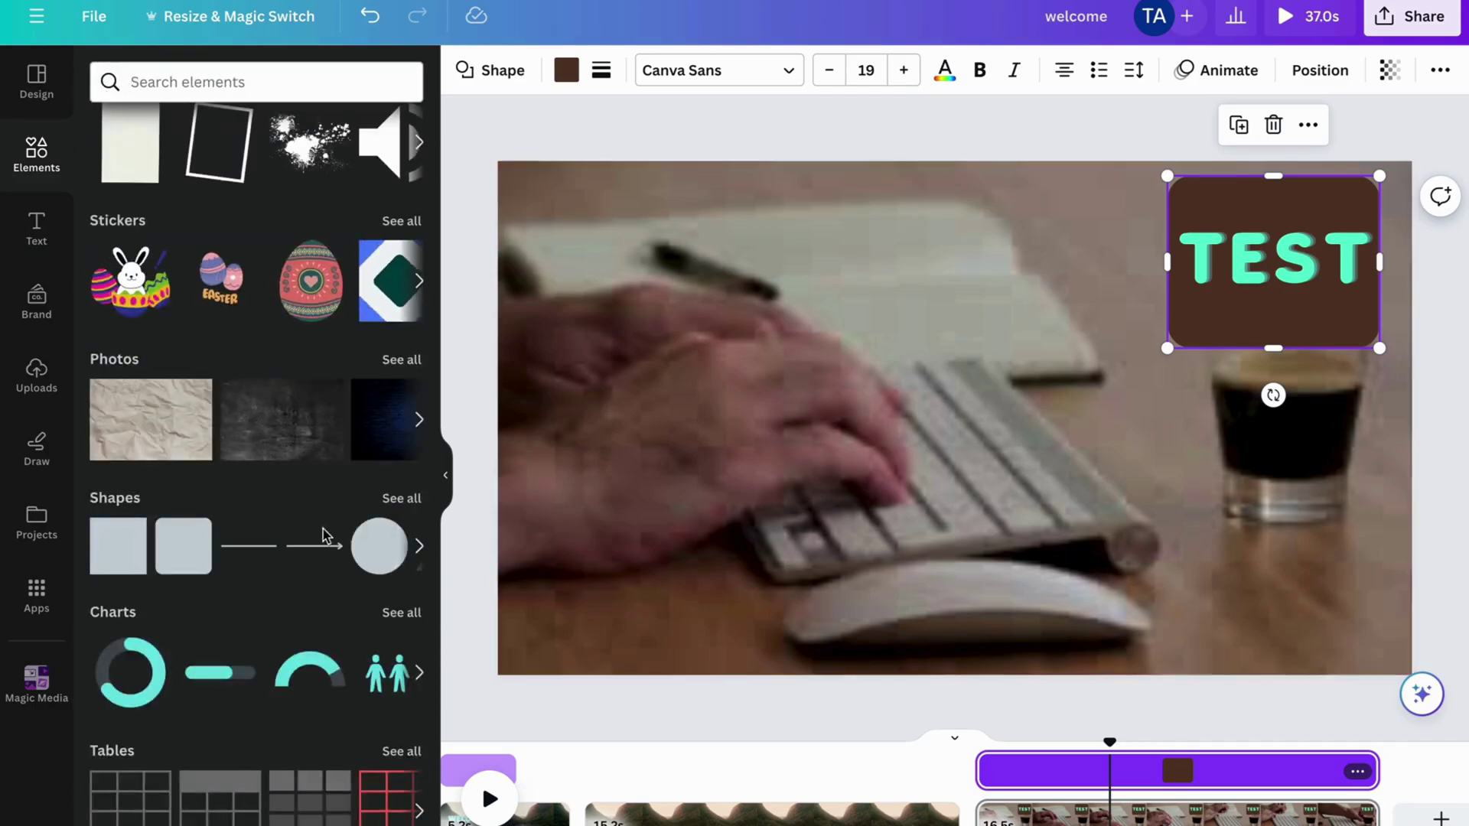
scroll(294, 547, down, 3)
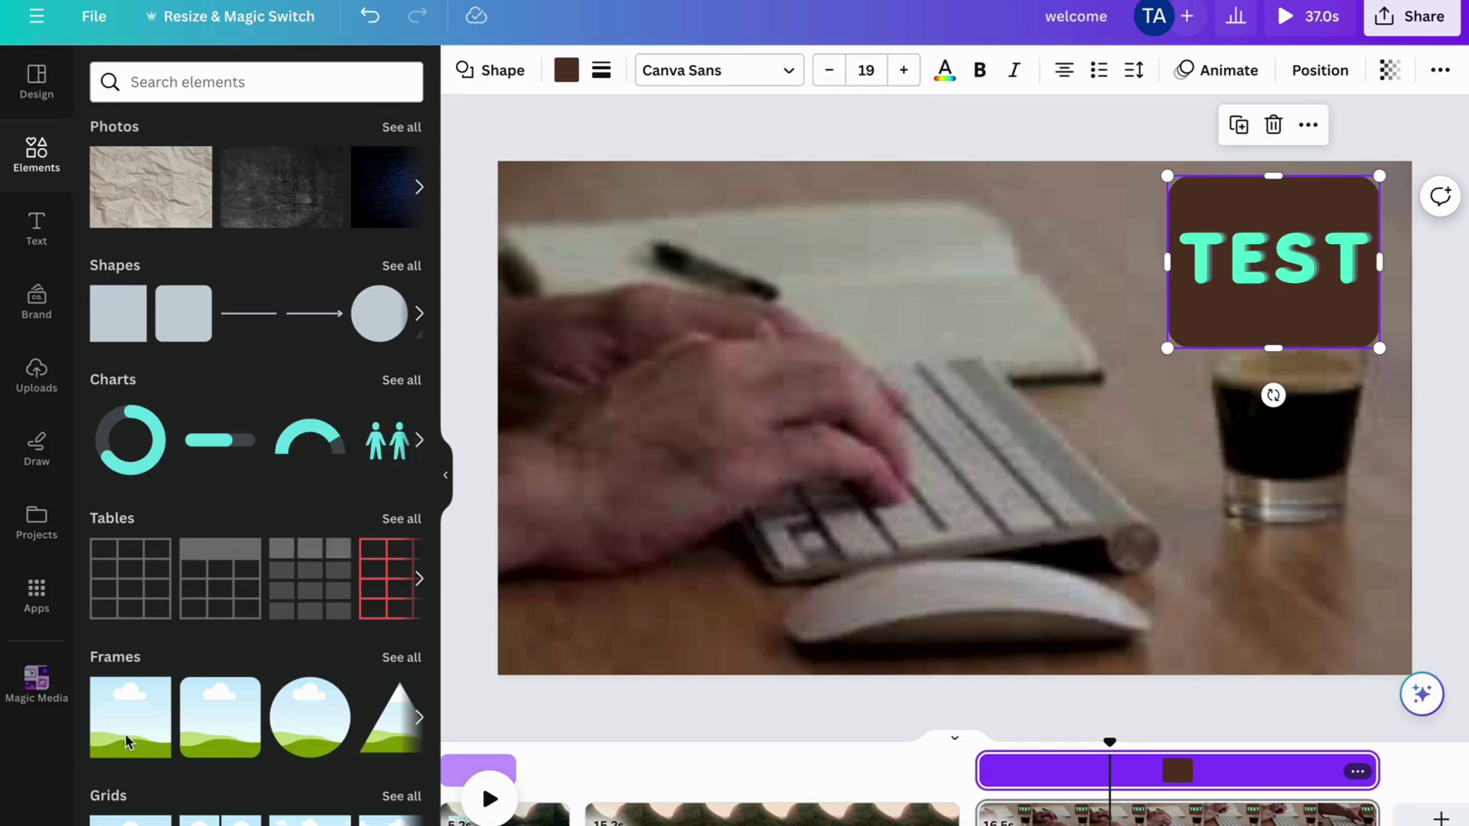
scroll(112, 695, down, 2)
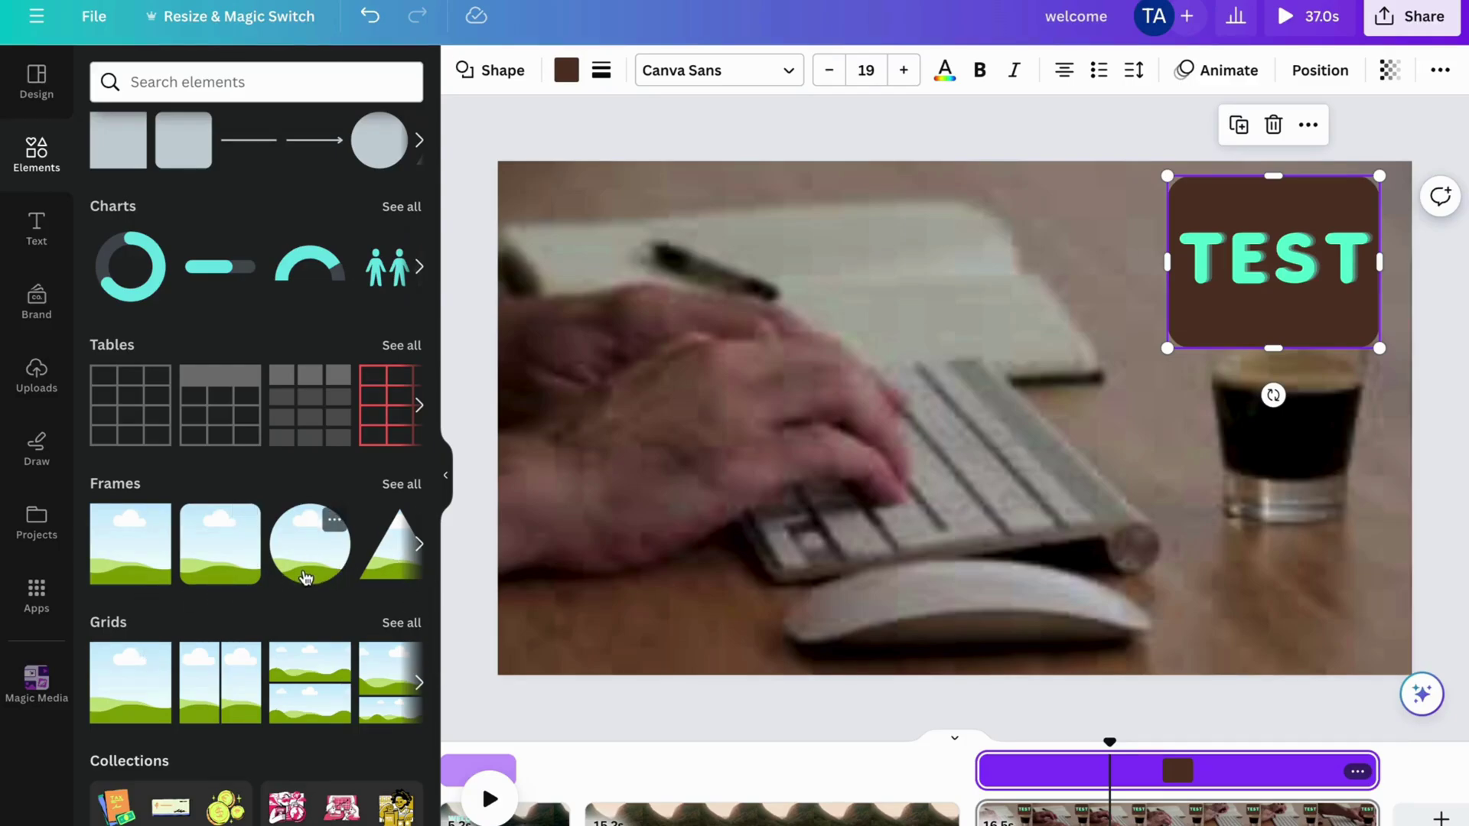
click(305, 576)
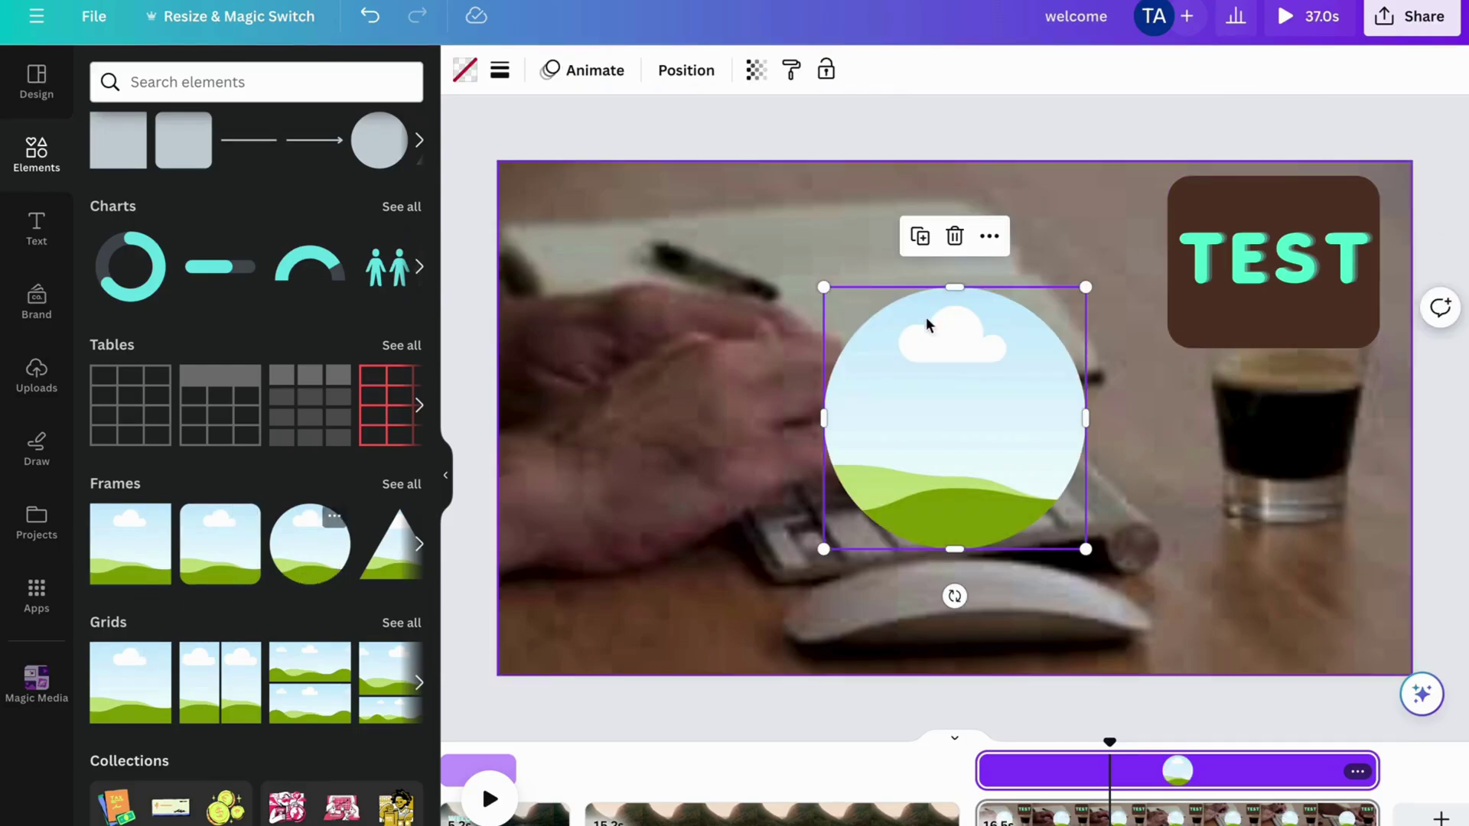
Delete the TEST text and brown box, and move the circle frame to the top-right corner.
double_click(1273, 261)
key(BackSpace)
click(1239, 301)
key(Delete)
click(1026, 443)
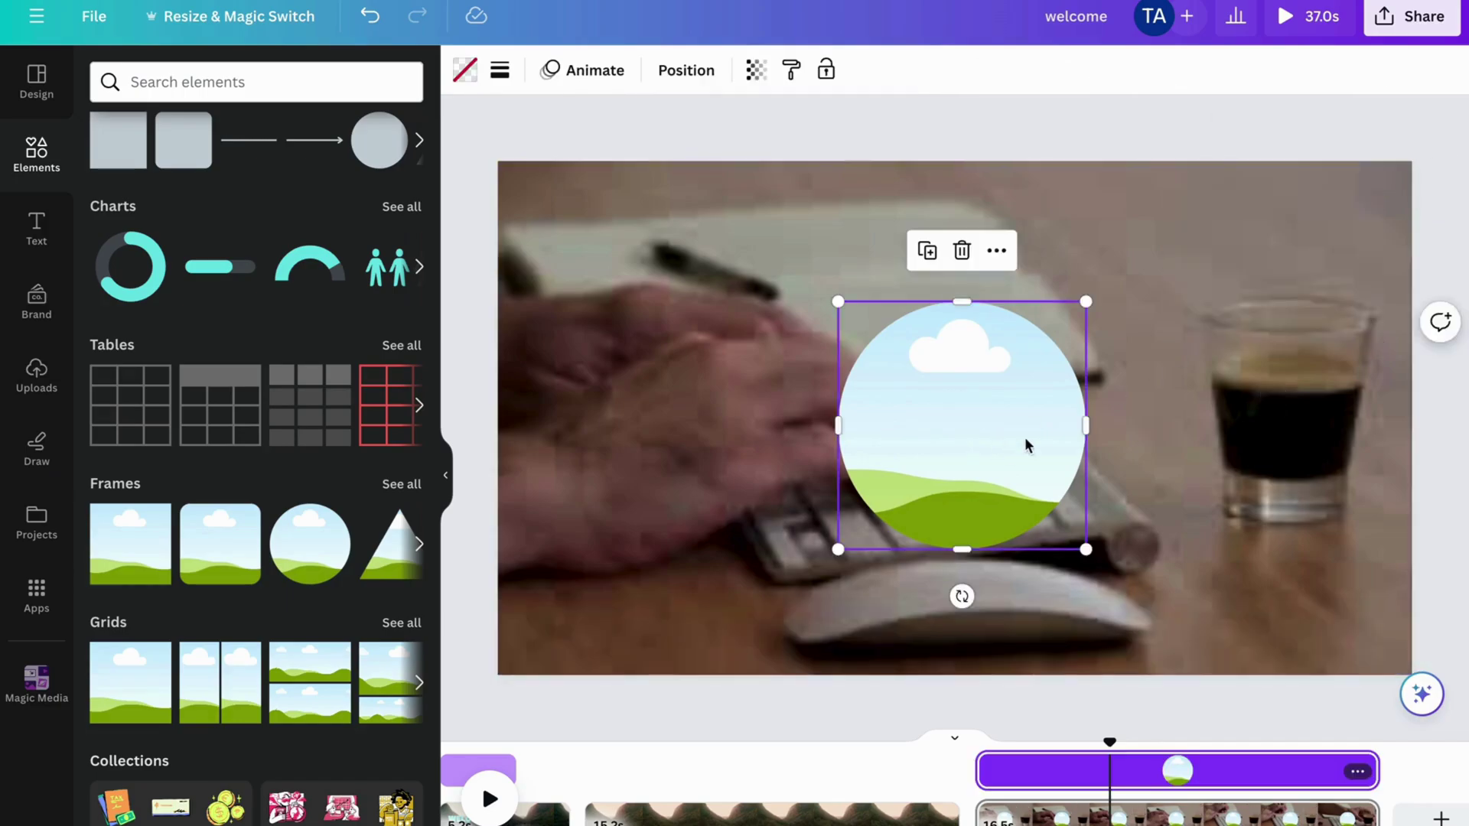
drag(1026, 443, 1317, 321)
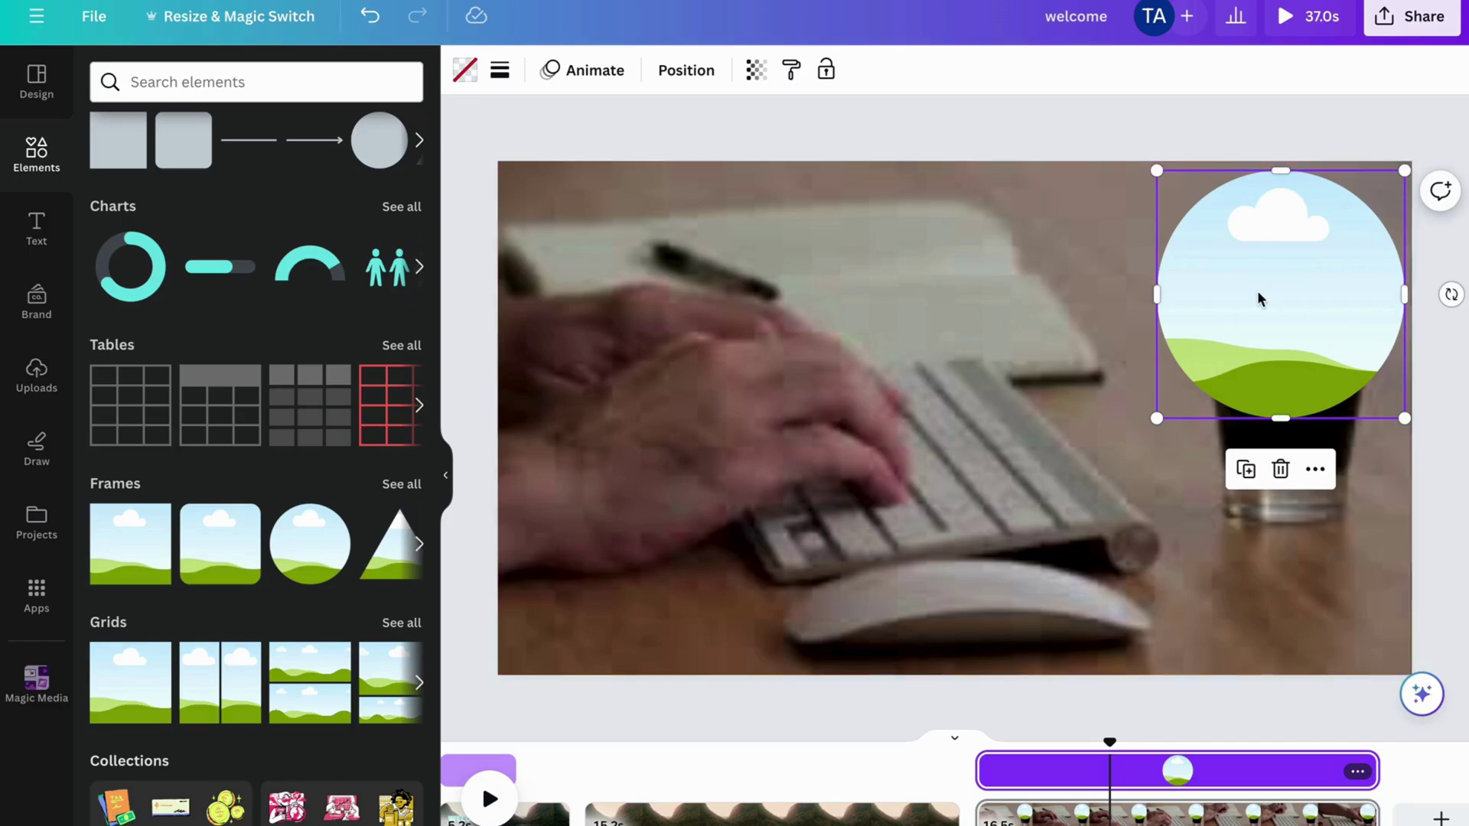
click(40, 161)
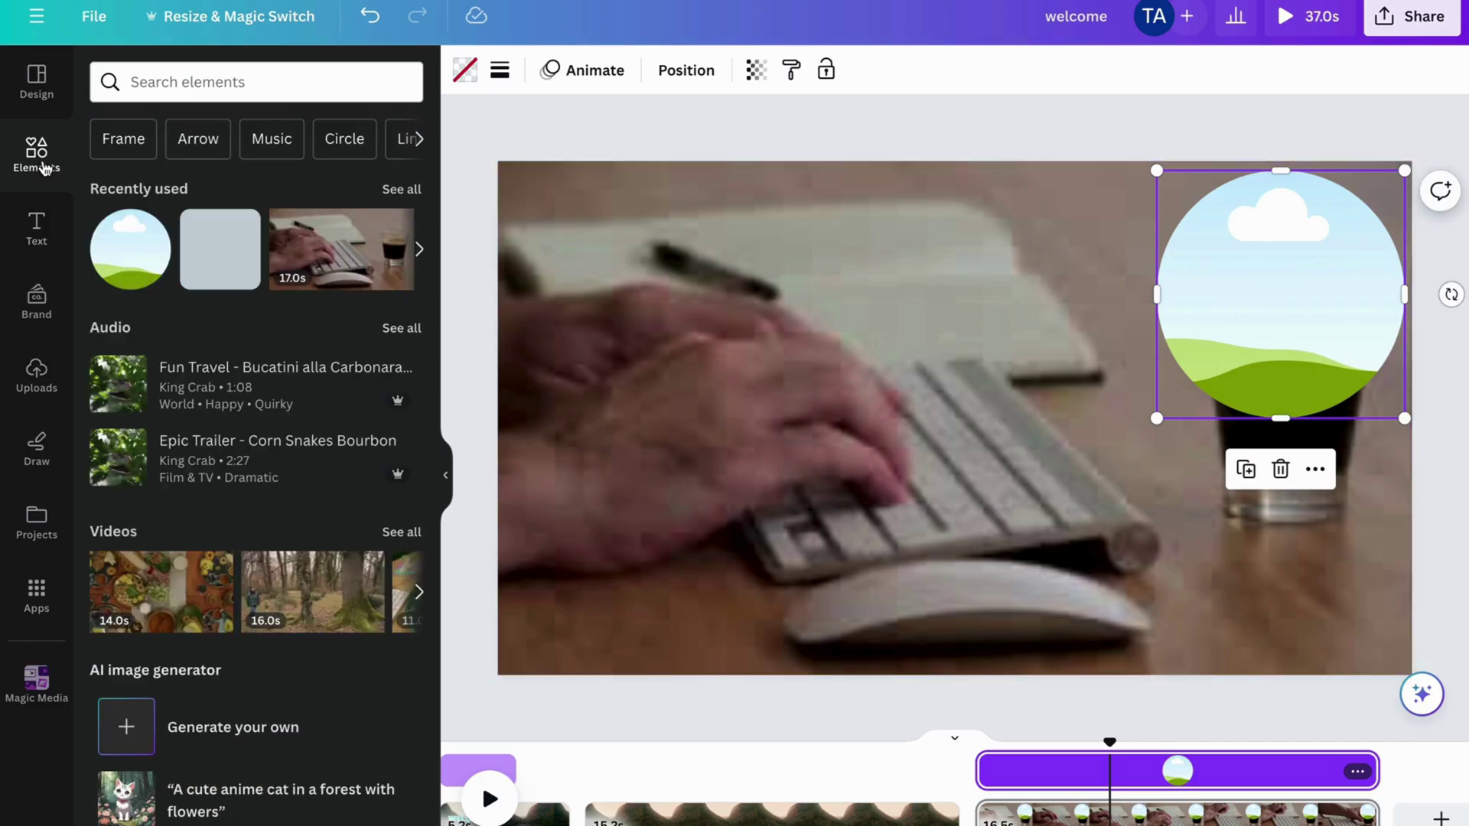
Search Elements for 'photo' and drag the man's portrait from Photos into the circle frame.
click(264, 88)
text(photo)
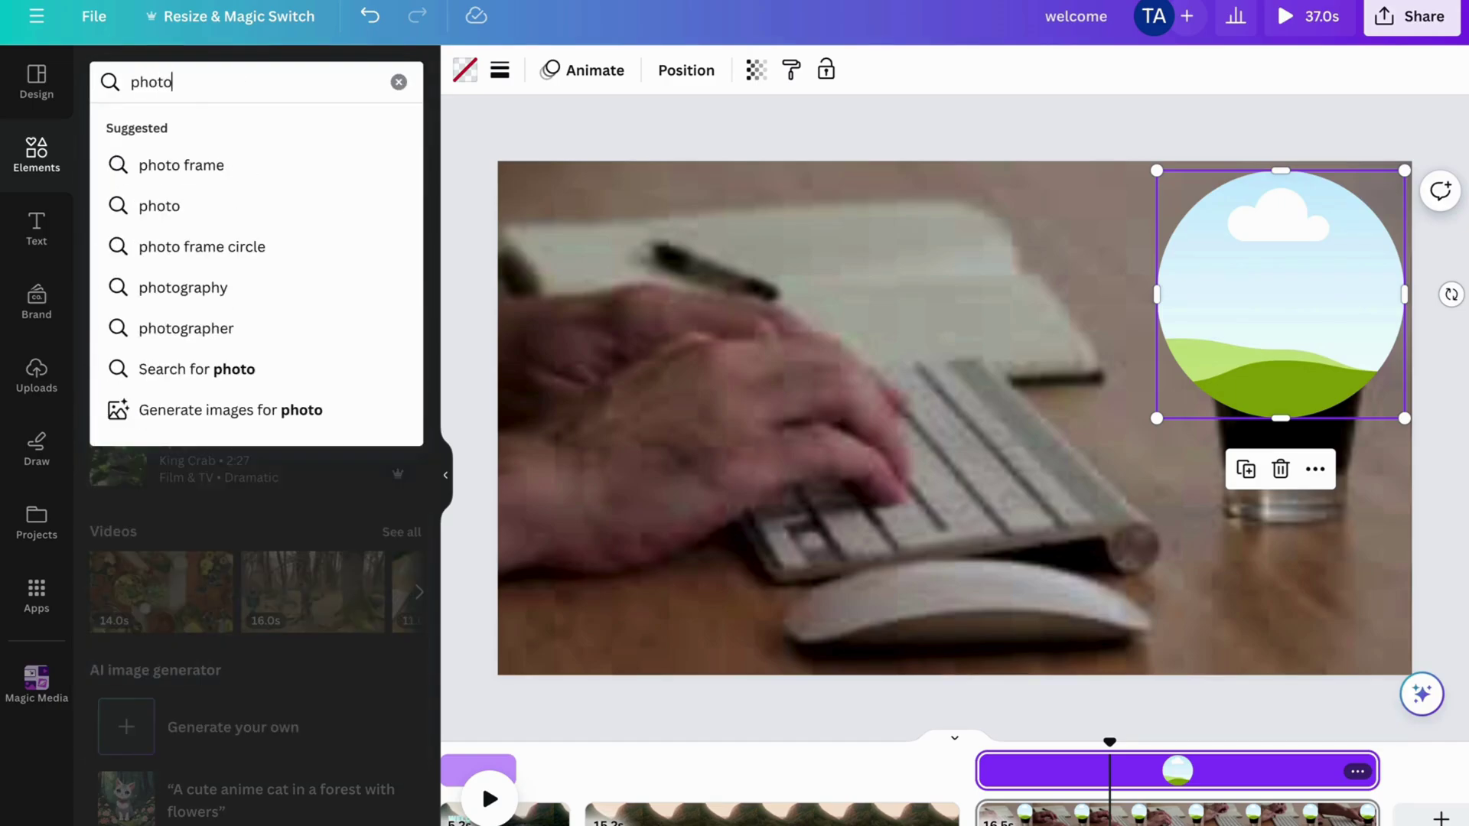
key(Return)
scroll(219, 113, down, 1)
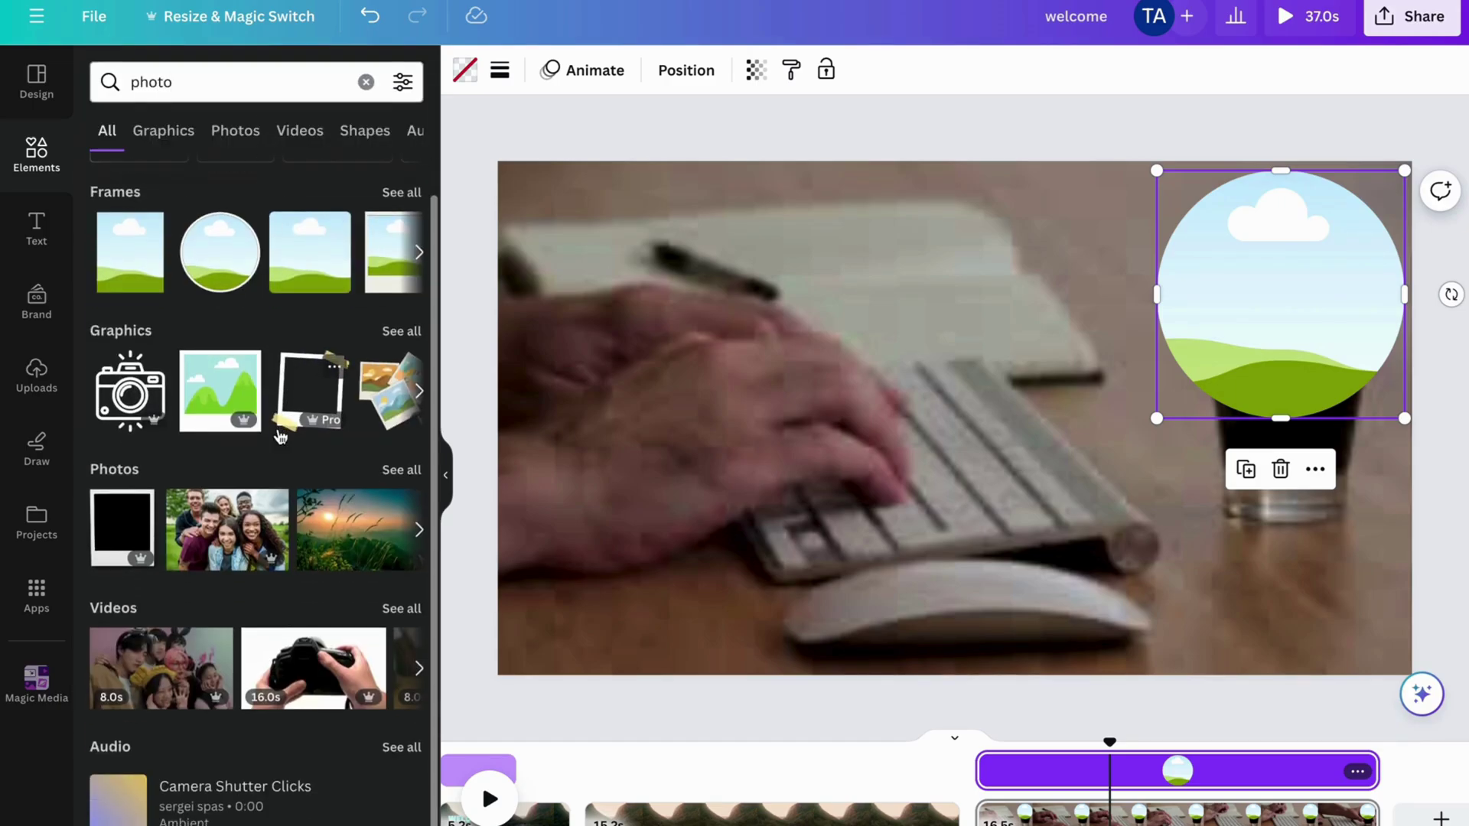
click(178, 132)
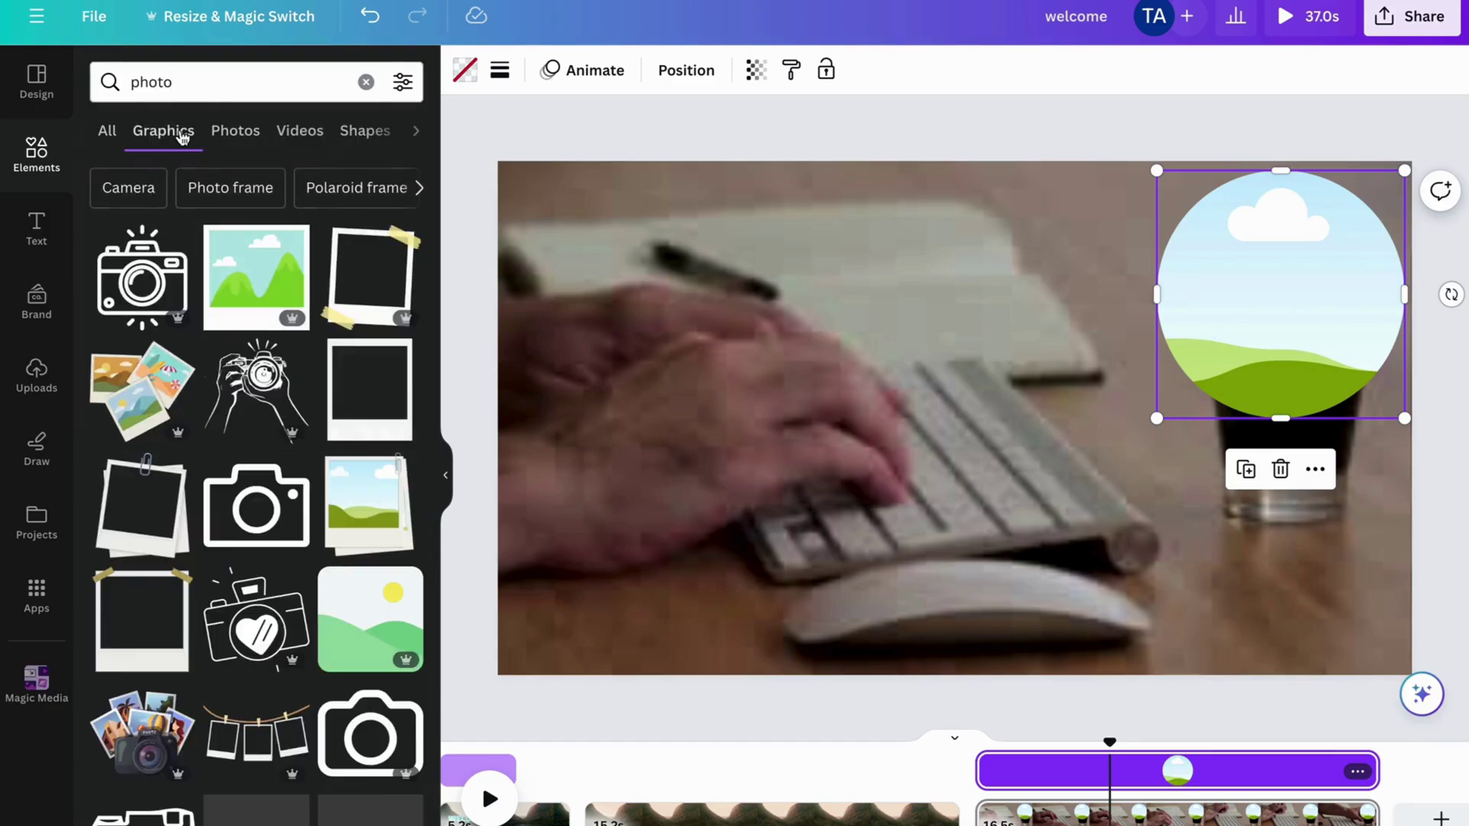
click(229, 135)
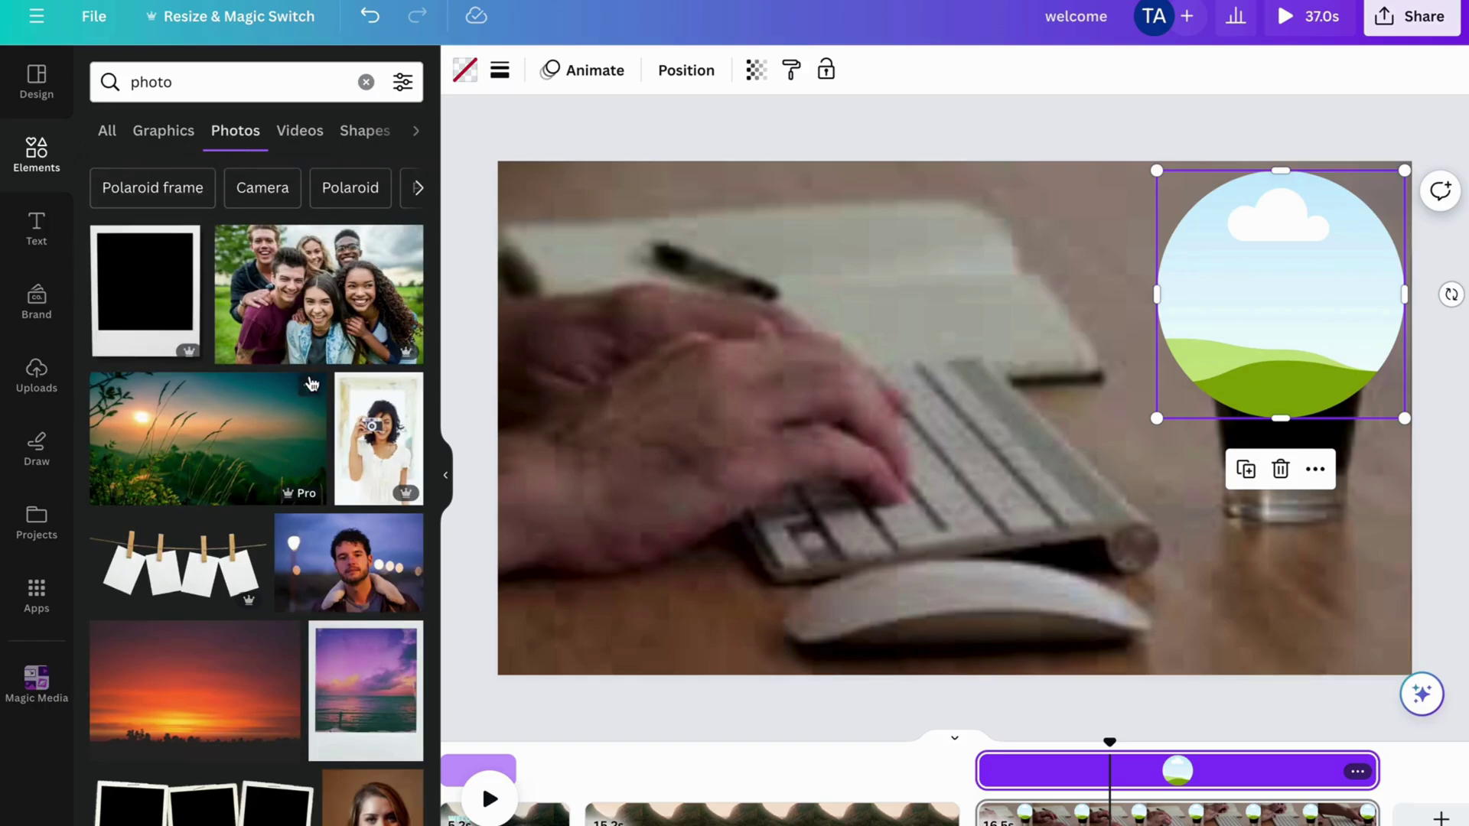
scroll(311, 384, down, 4)
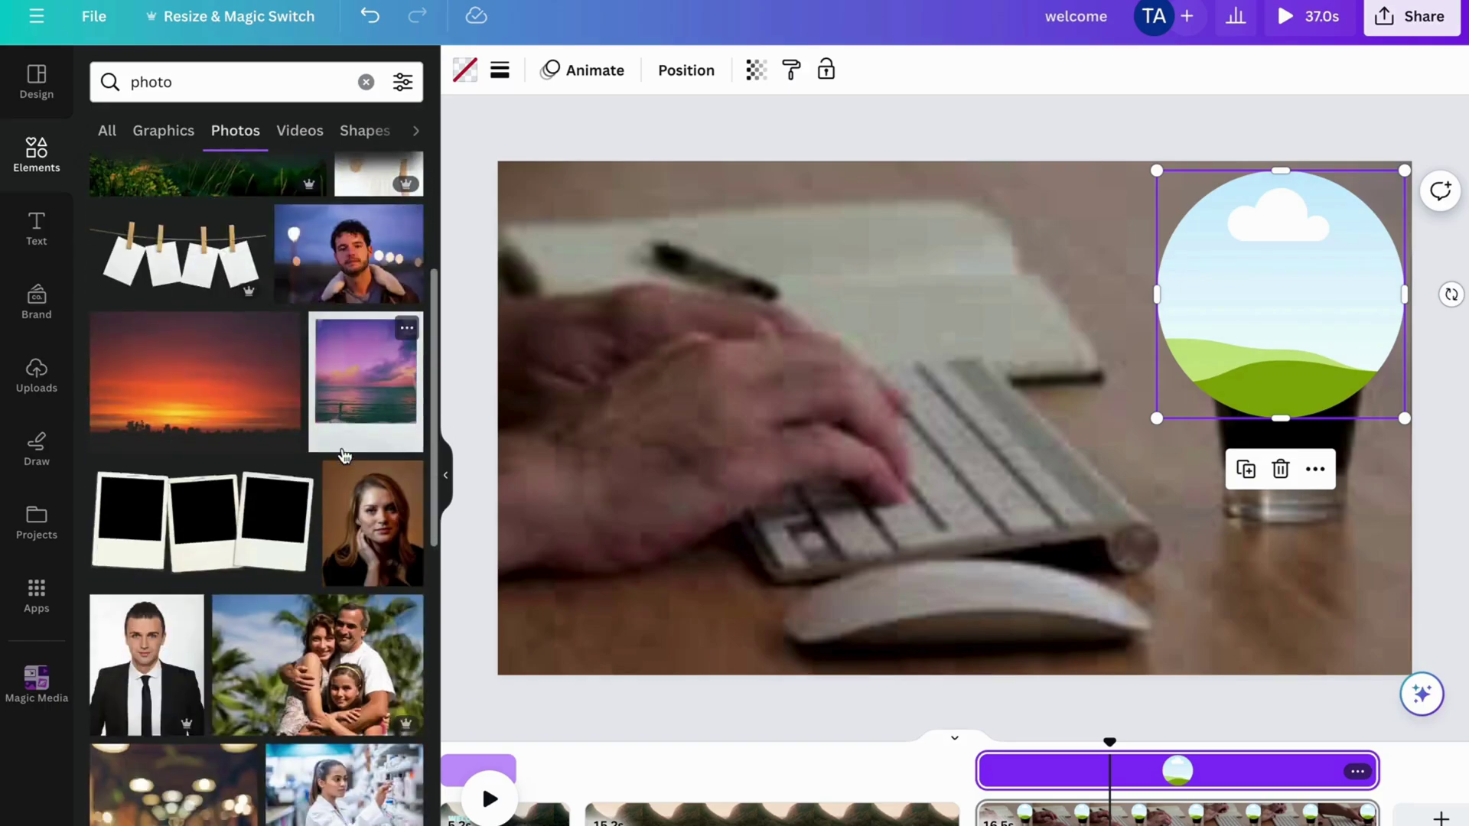
scroll(357, 389, up, 1)
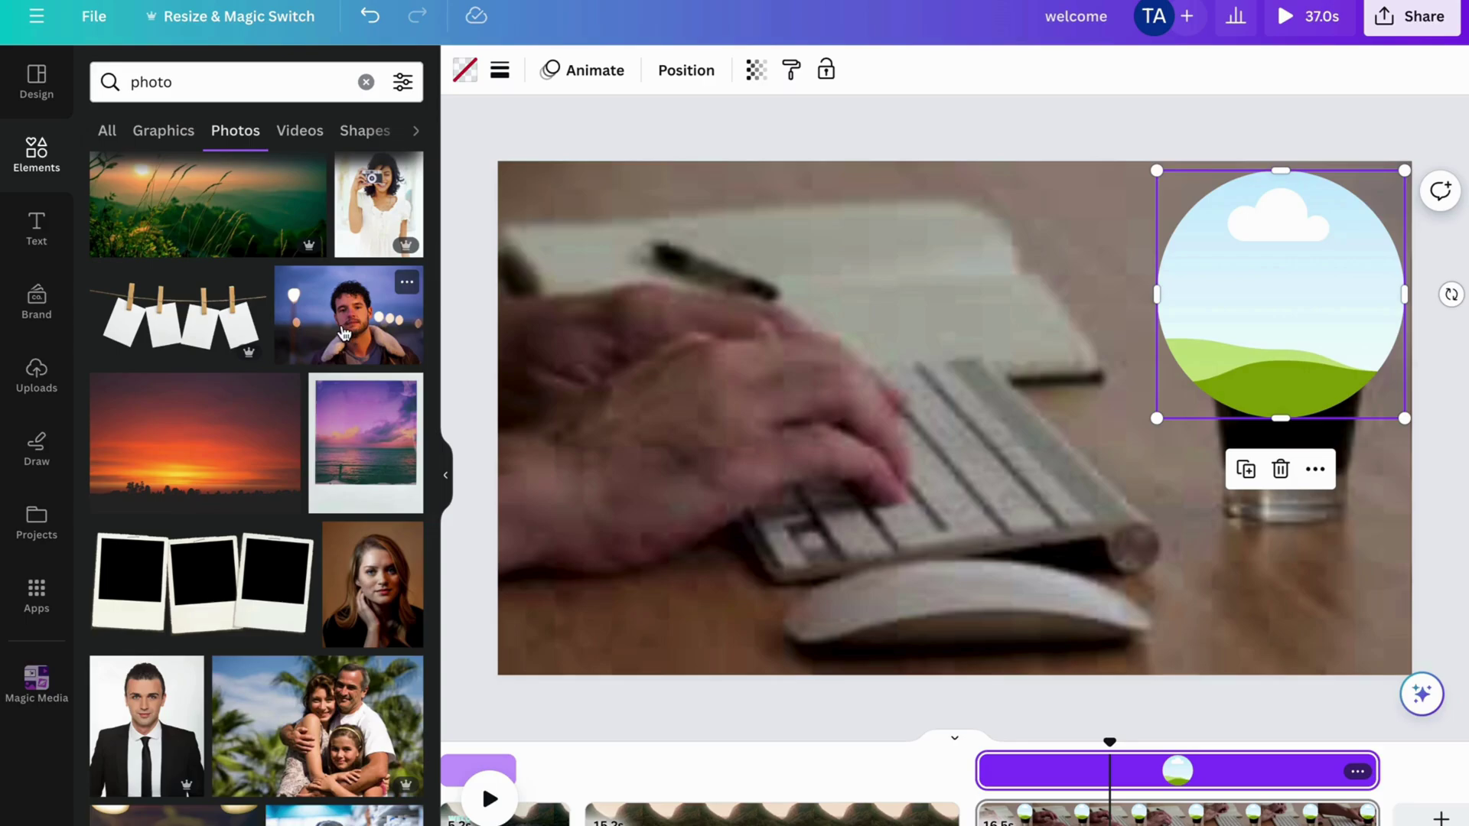
drag(345, 333, 1242, 258)
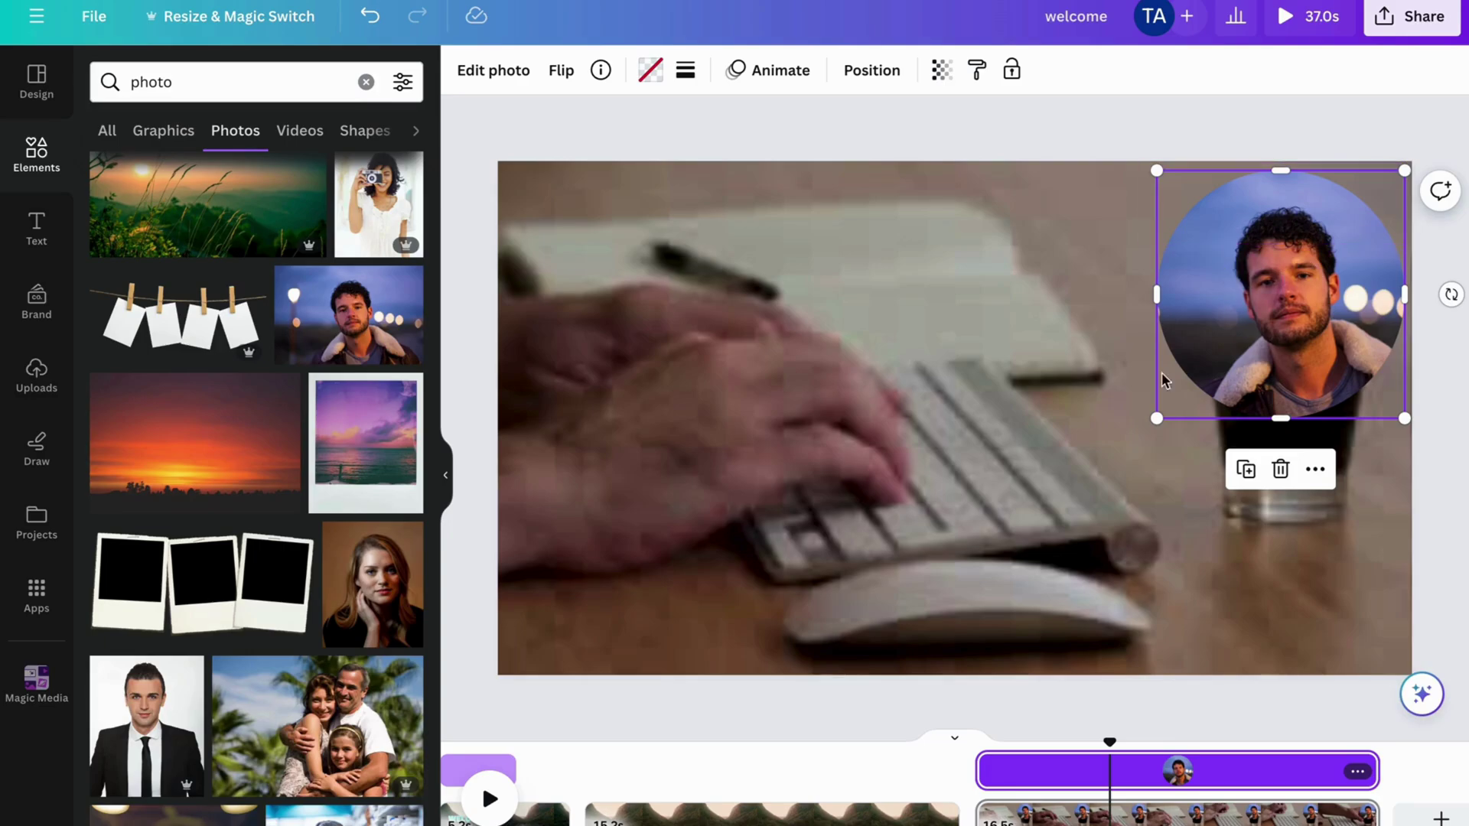
Play the keyboard clip to check the framed photo, then clear the photo search.
click(939, 768)
key(space)
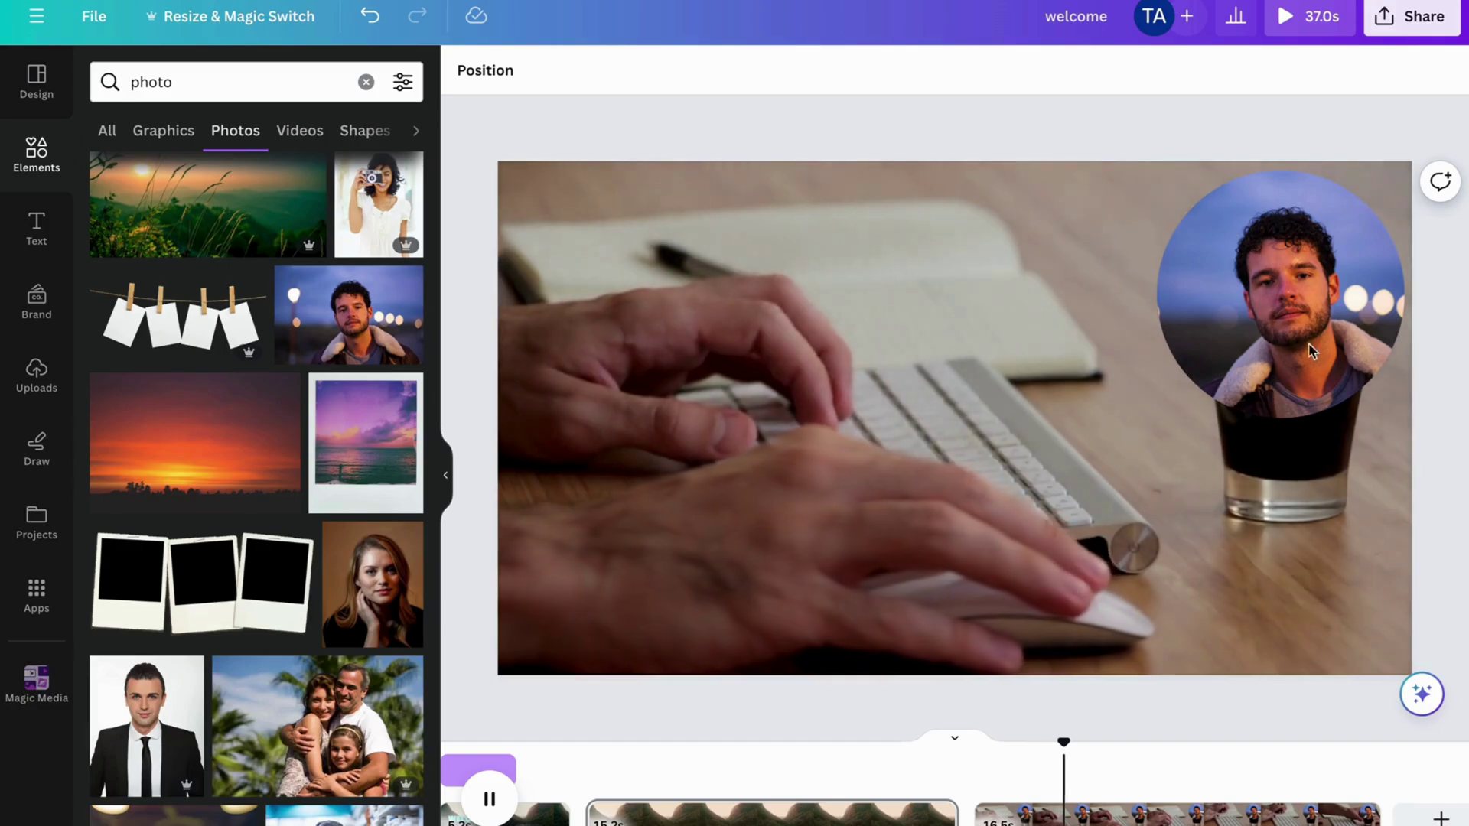
scroll(252, 535, up, 1)
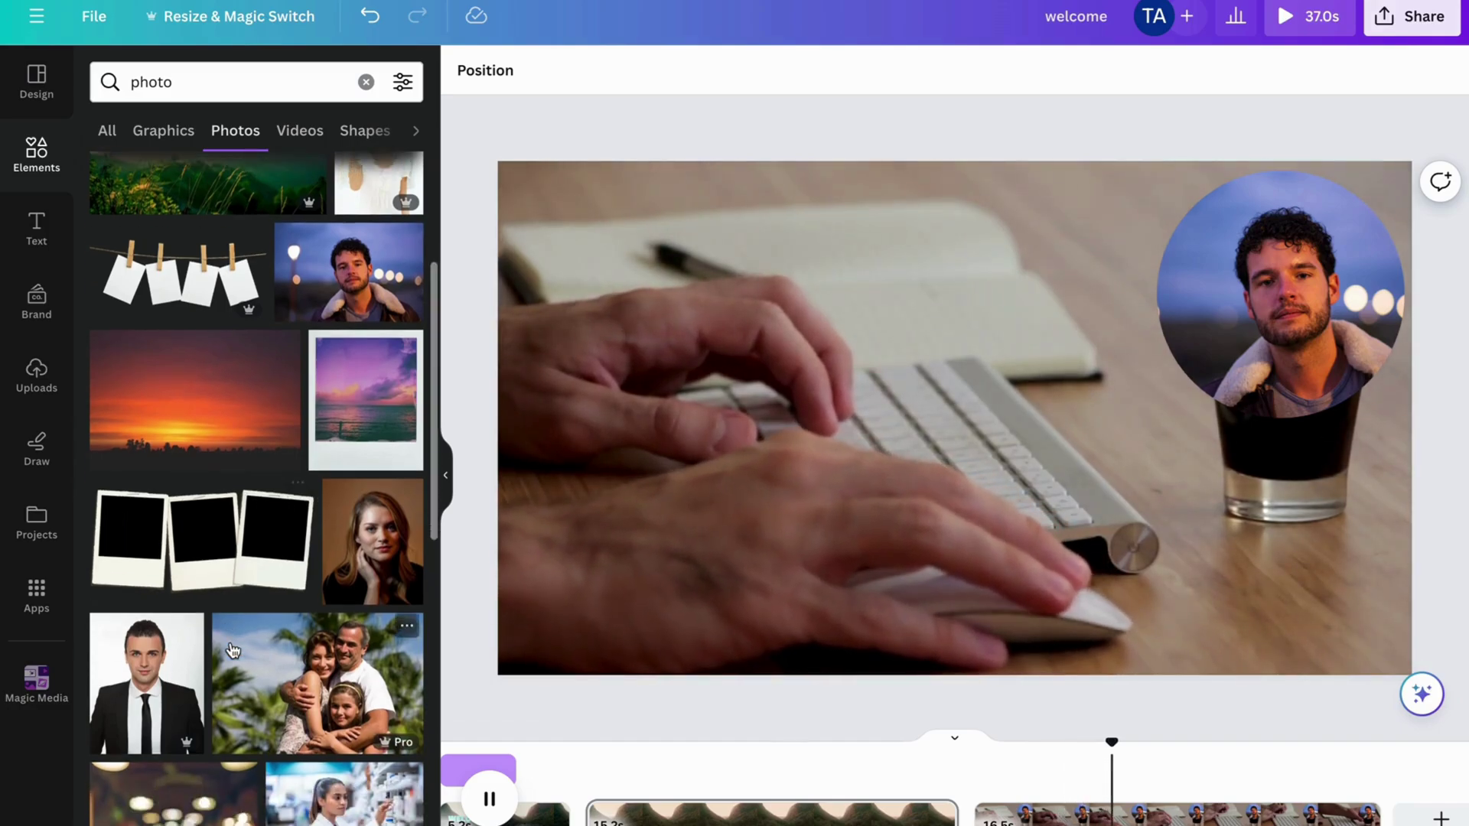
click(366, 82)
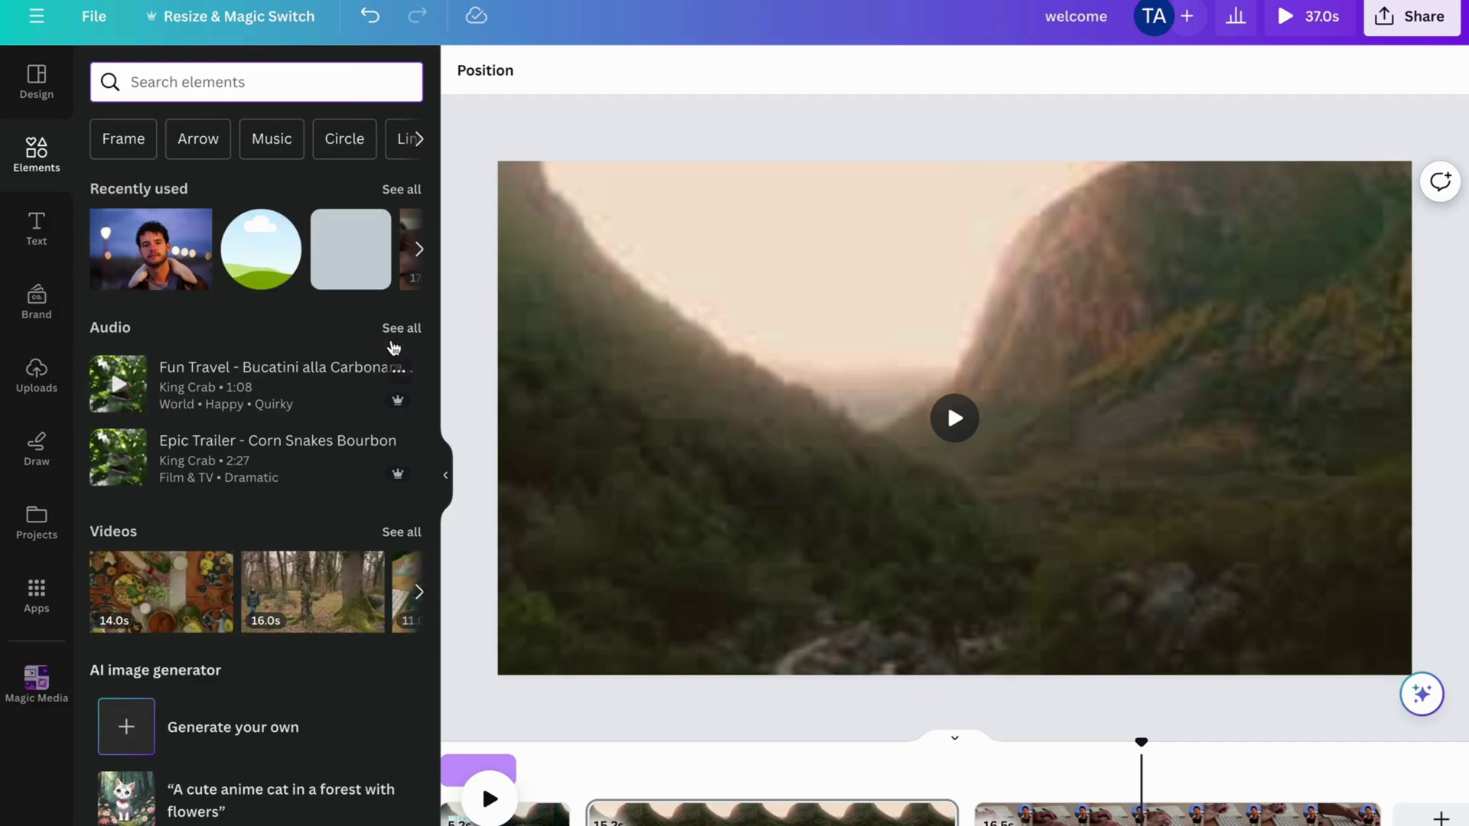
Browse the full audio library and narrow it to Instrumental tracks.
click(398, 328)
scroll(348, 402, down, 6)
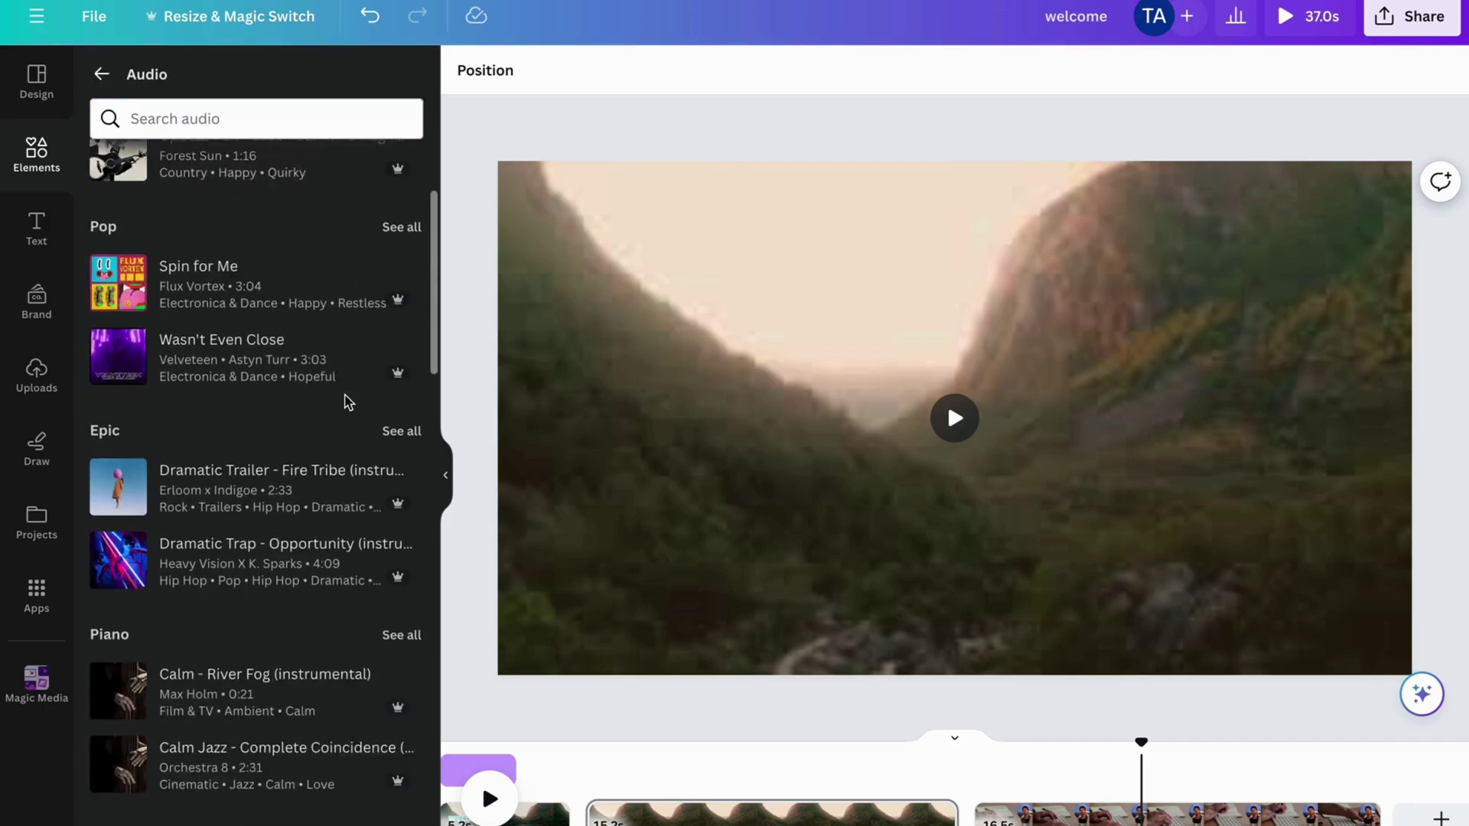
scroll(382, 451, down, 4)
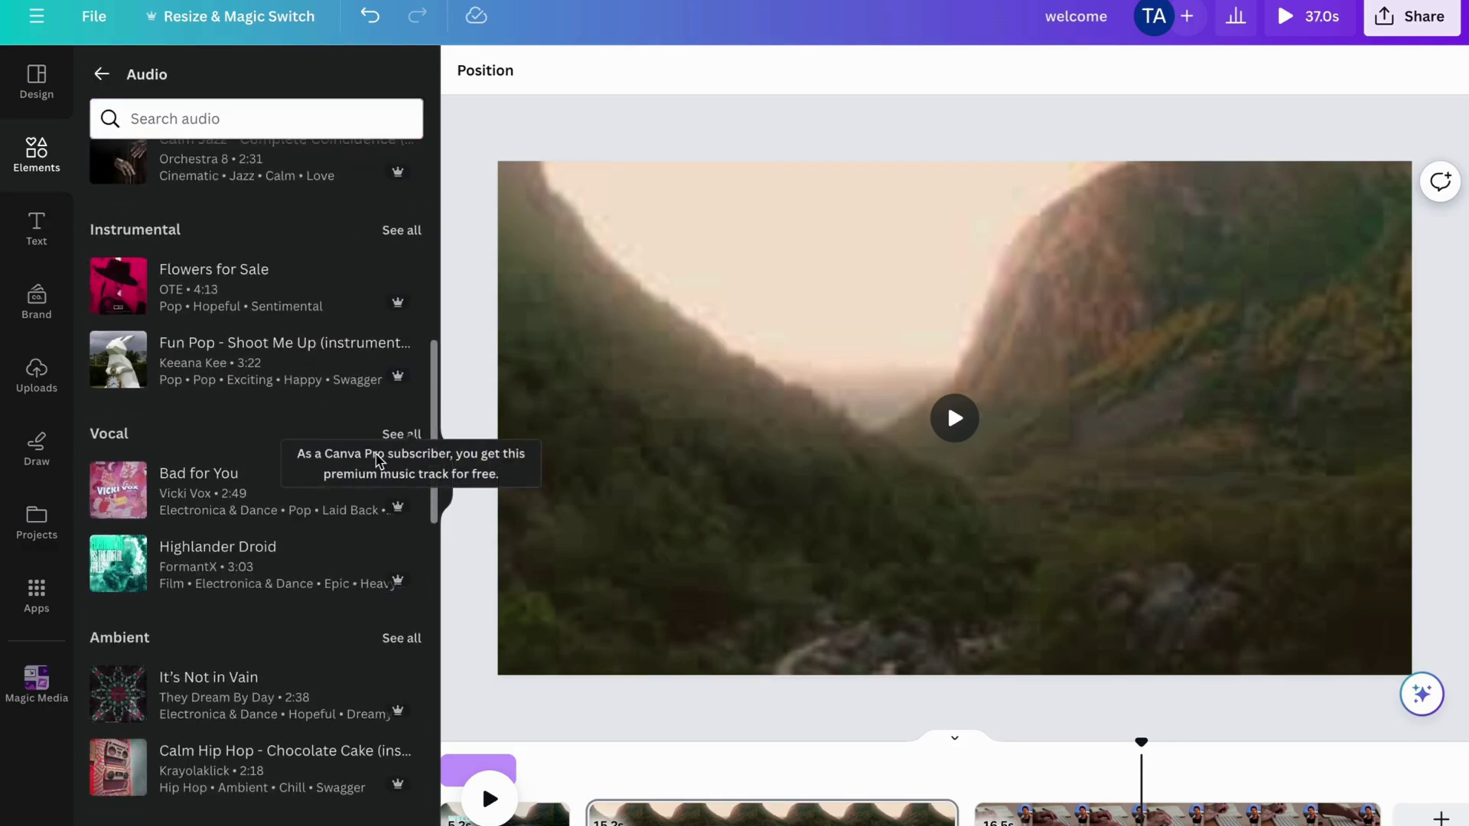
scroll(314, 664, down, 10)
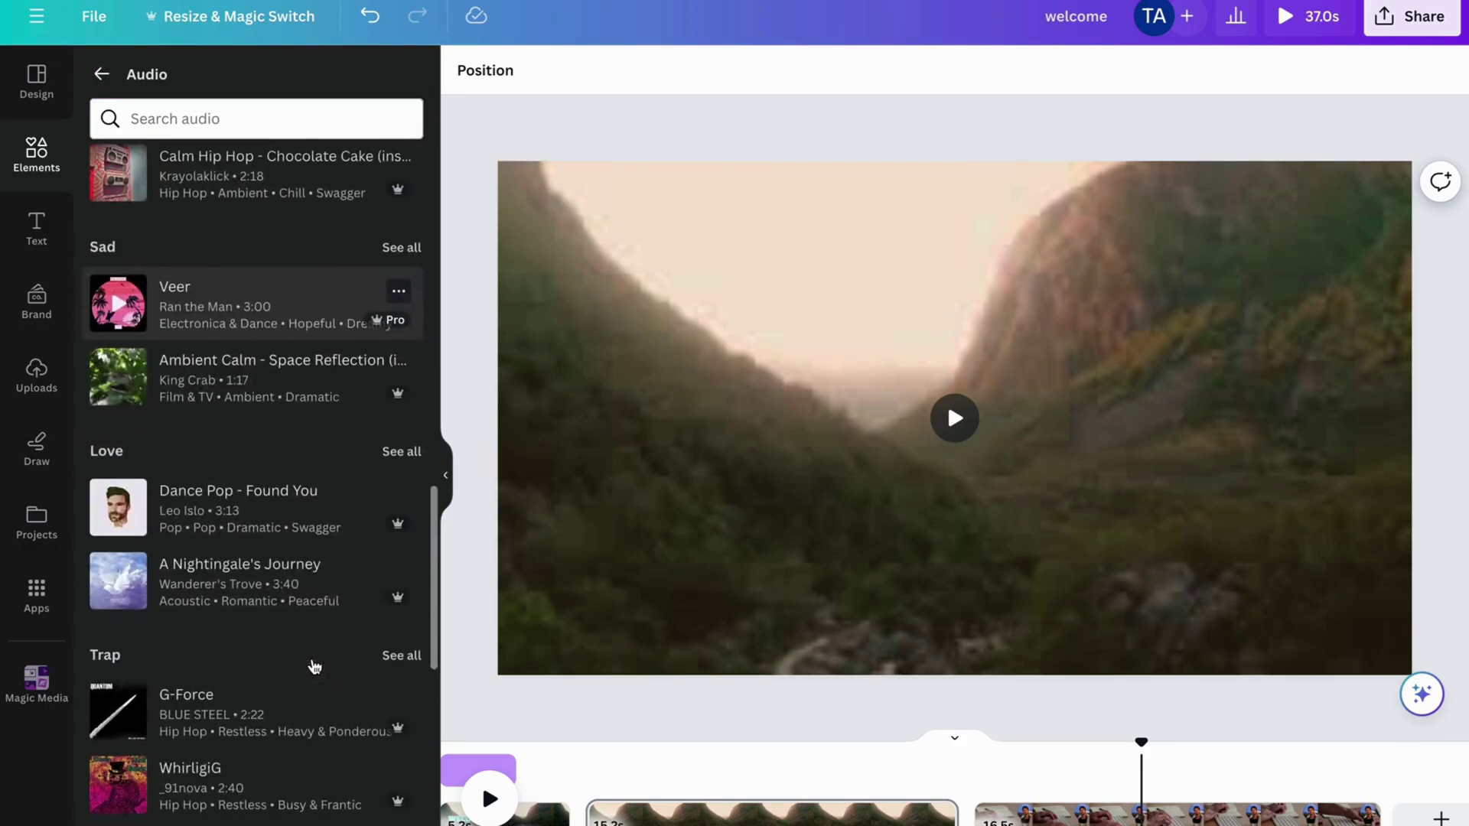
scroll(314, 658, up, 15)
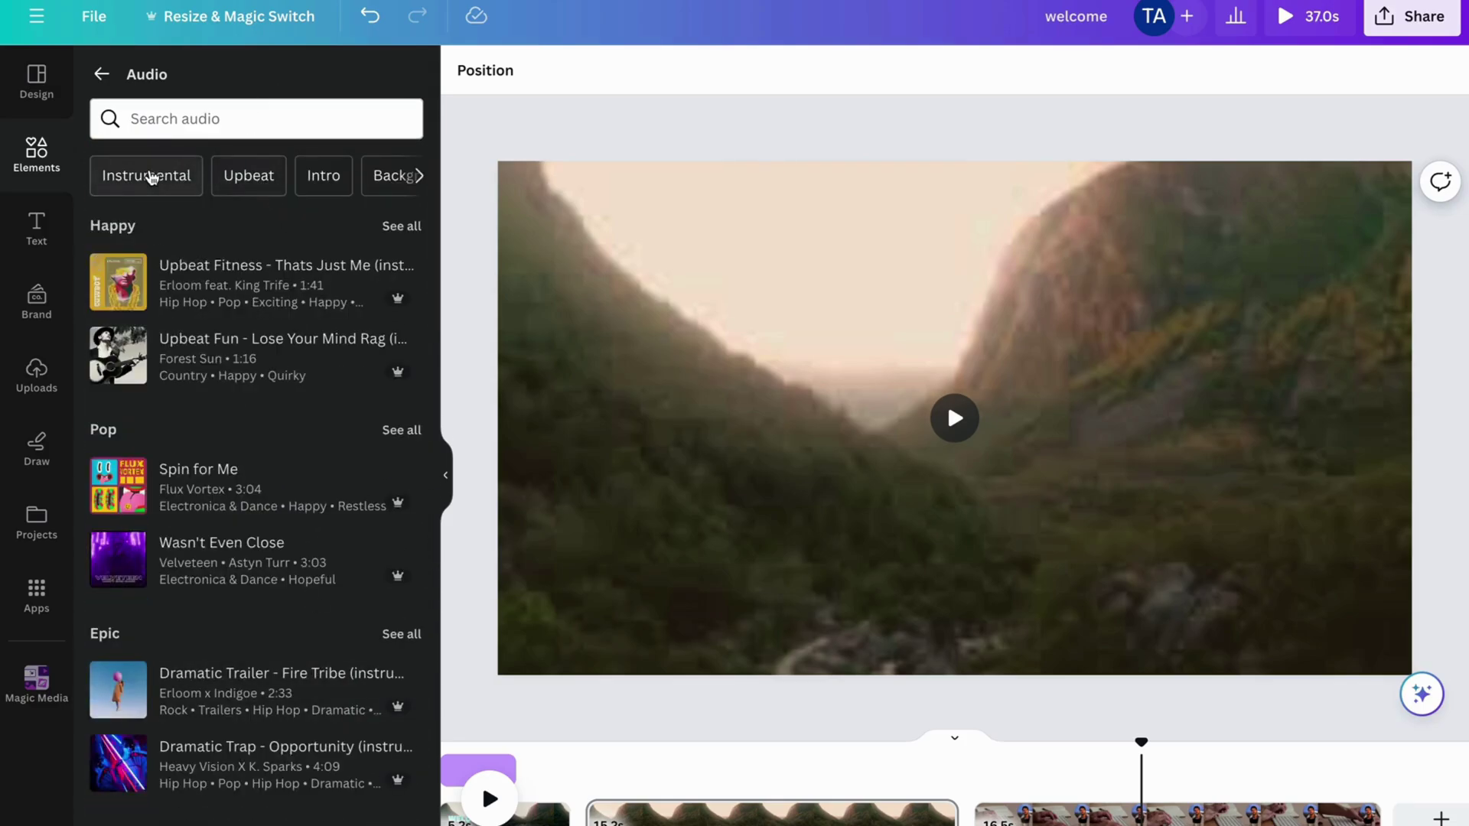
click(118, 175)
scroll(314, 263, down, 7)
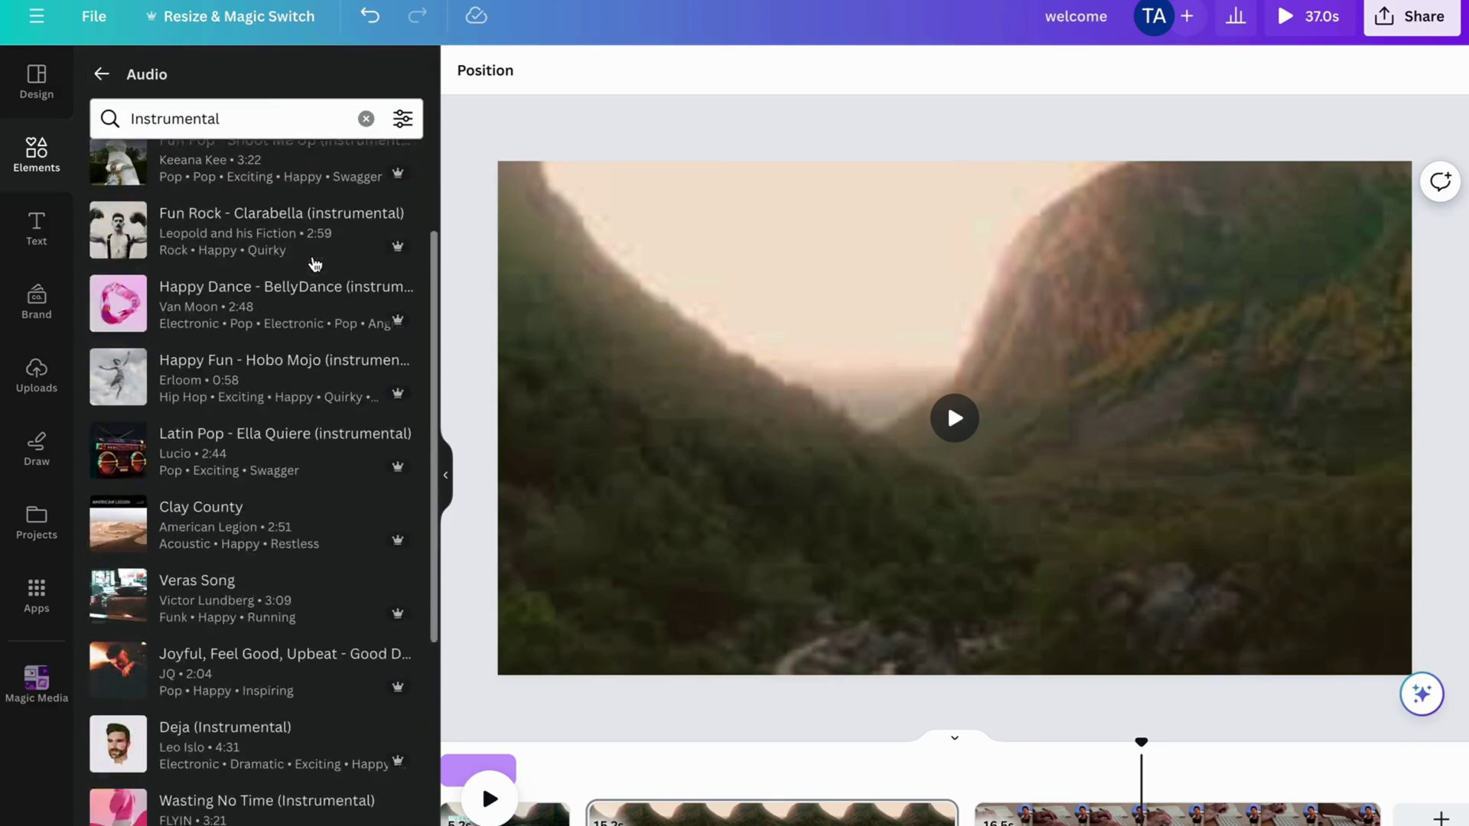
scroll(314, 262, down, 3)
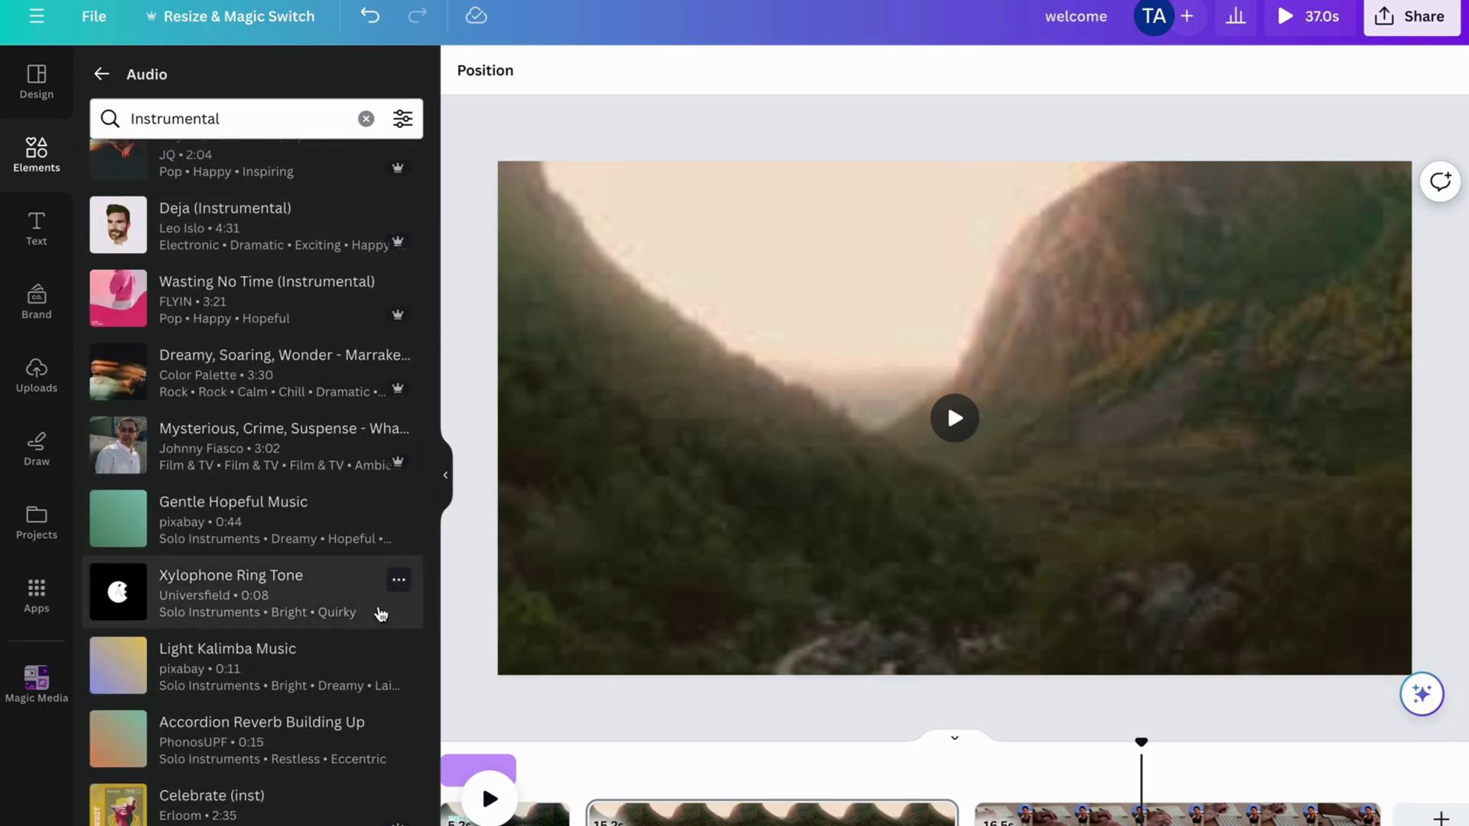
scroll(665, 768, left, 2)
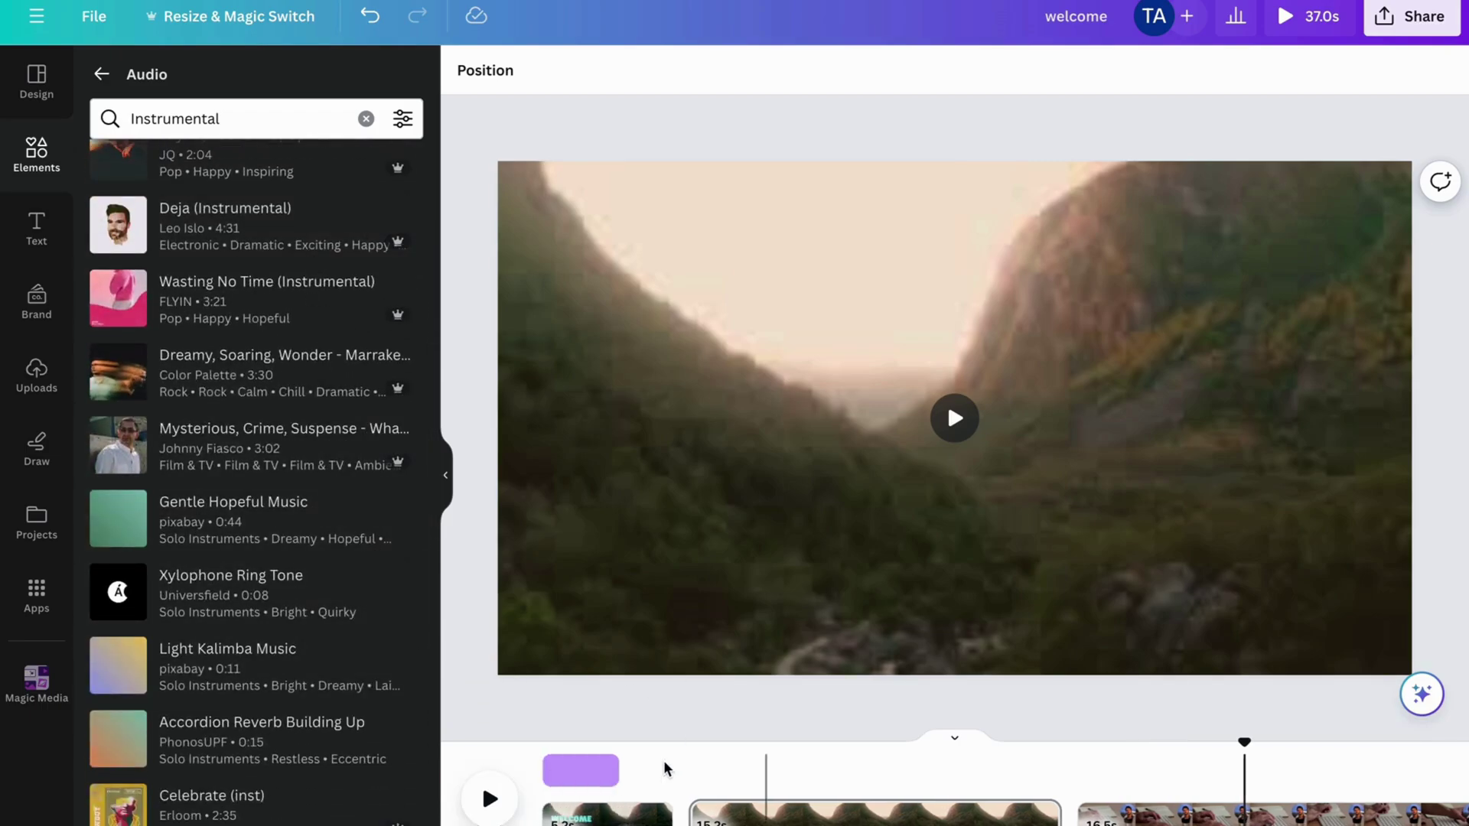
Rewind the playhead to the WELCOME opening and add Gentle Hopeful Music.
click(738, 755)
drag(734, 747, 557, 740)
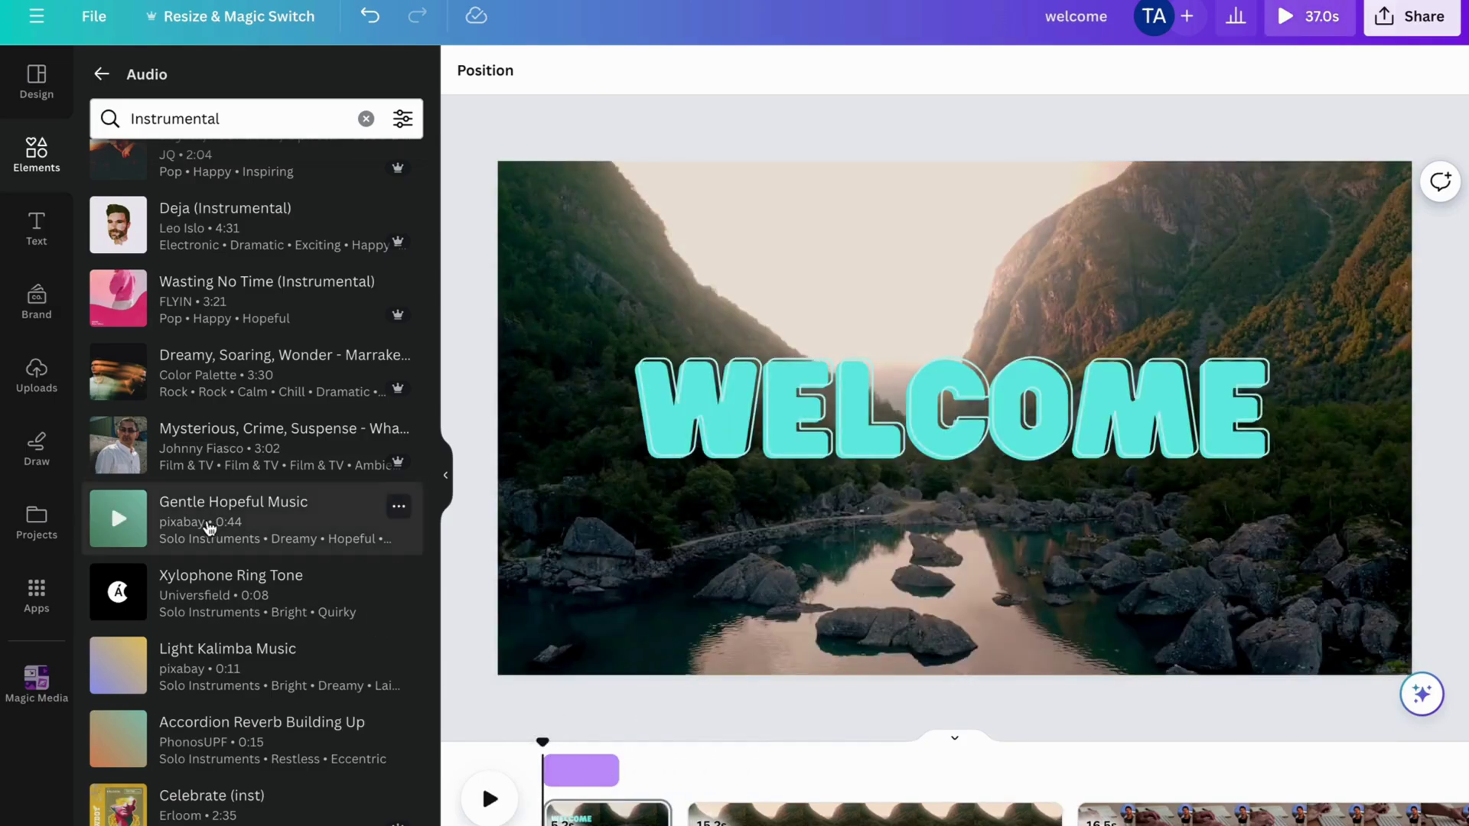
click(235, 523)
scroll(864, 765, right, 3)
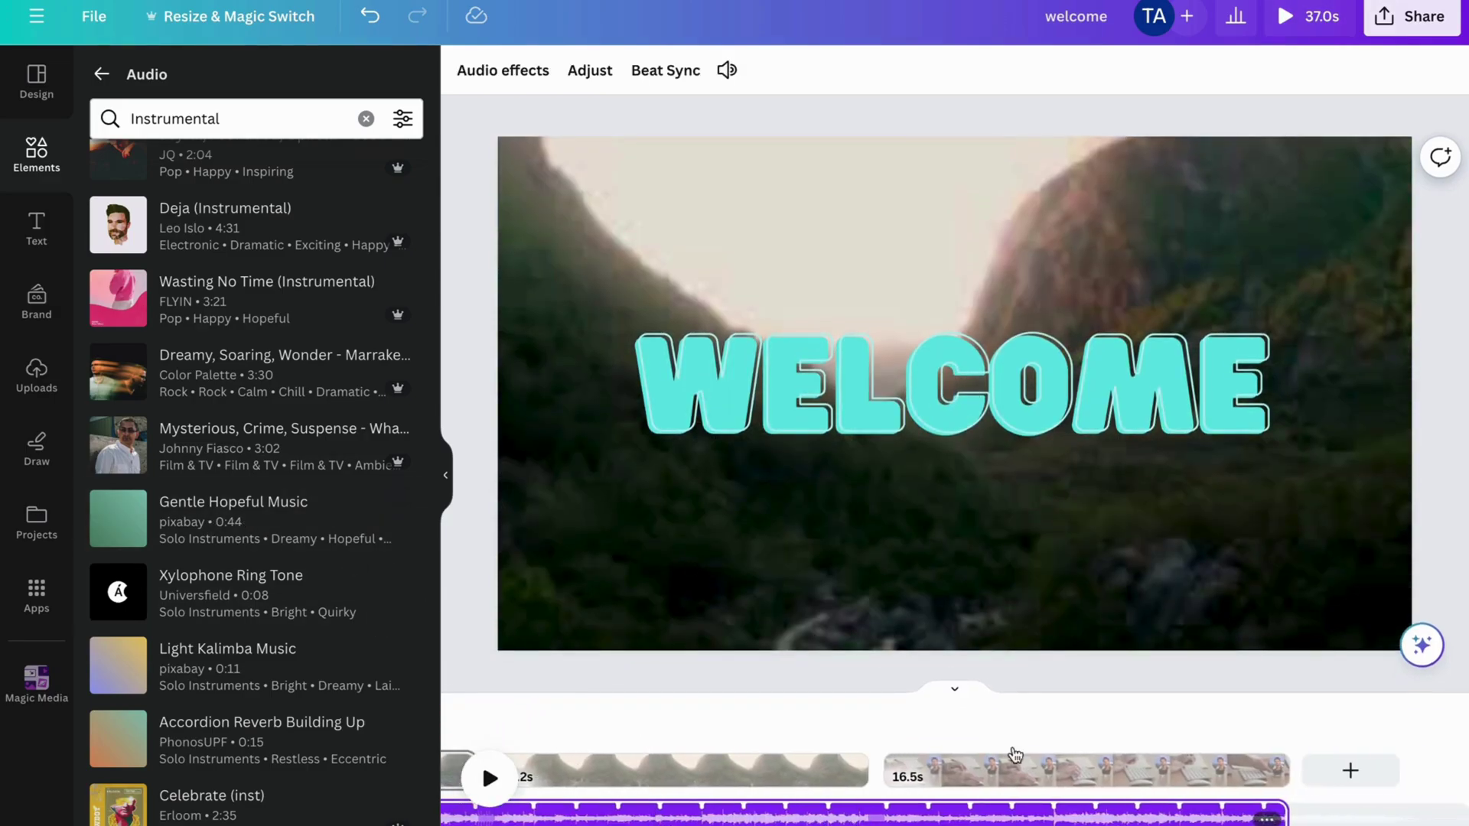
click(1213, 745)
click(1250, 751)
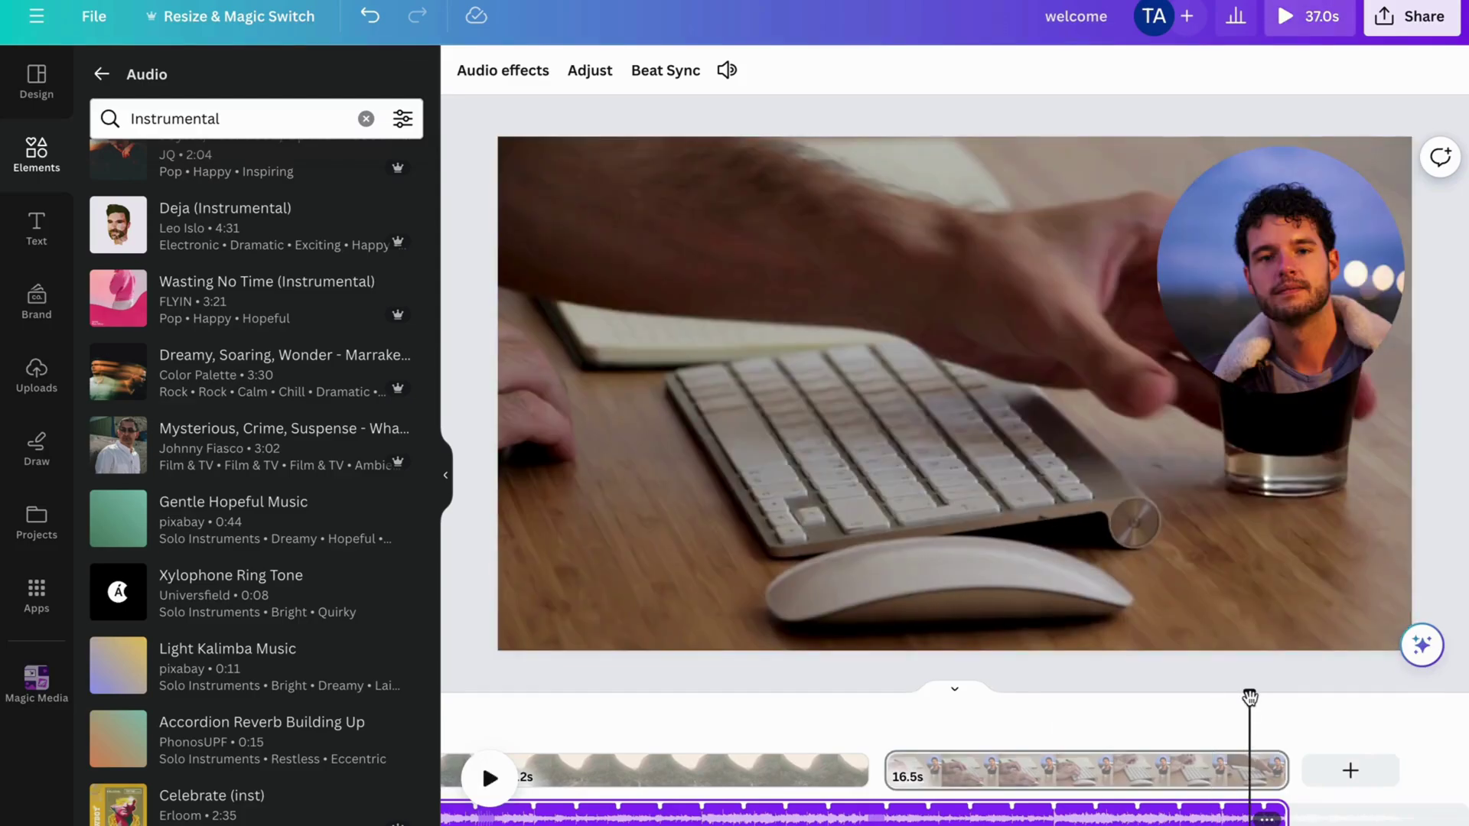
drag(1249, 698, 1019, 697)
scroll(987, 804, left, 3)
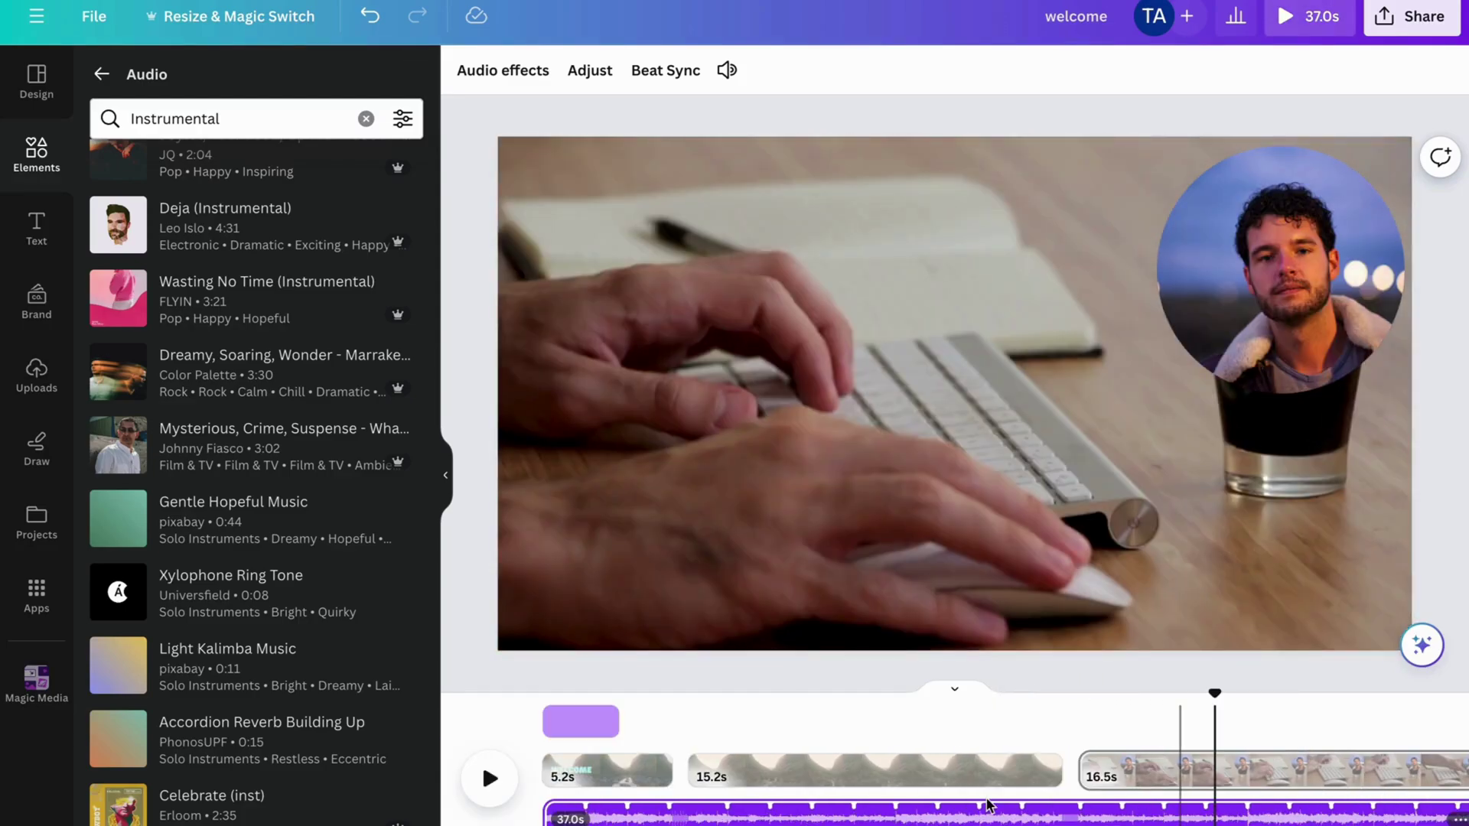
click(901, 769)
drag(906, 695, 1018, 692)
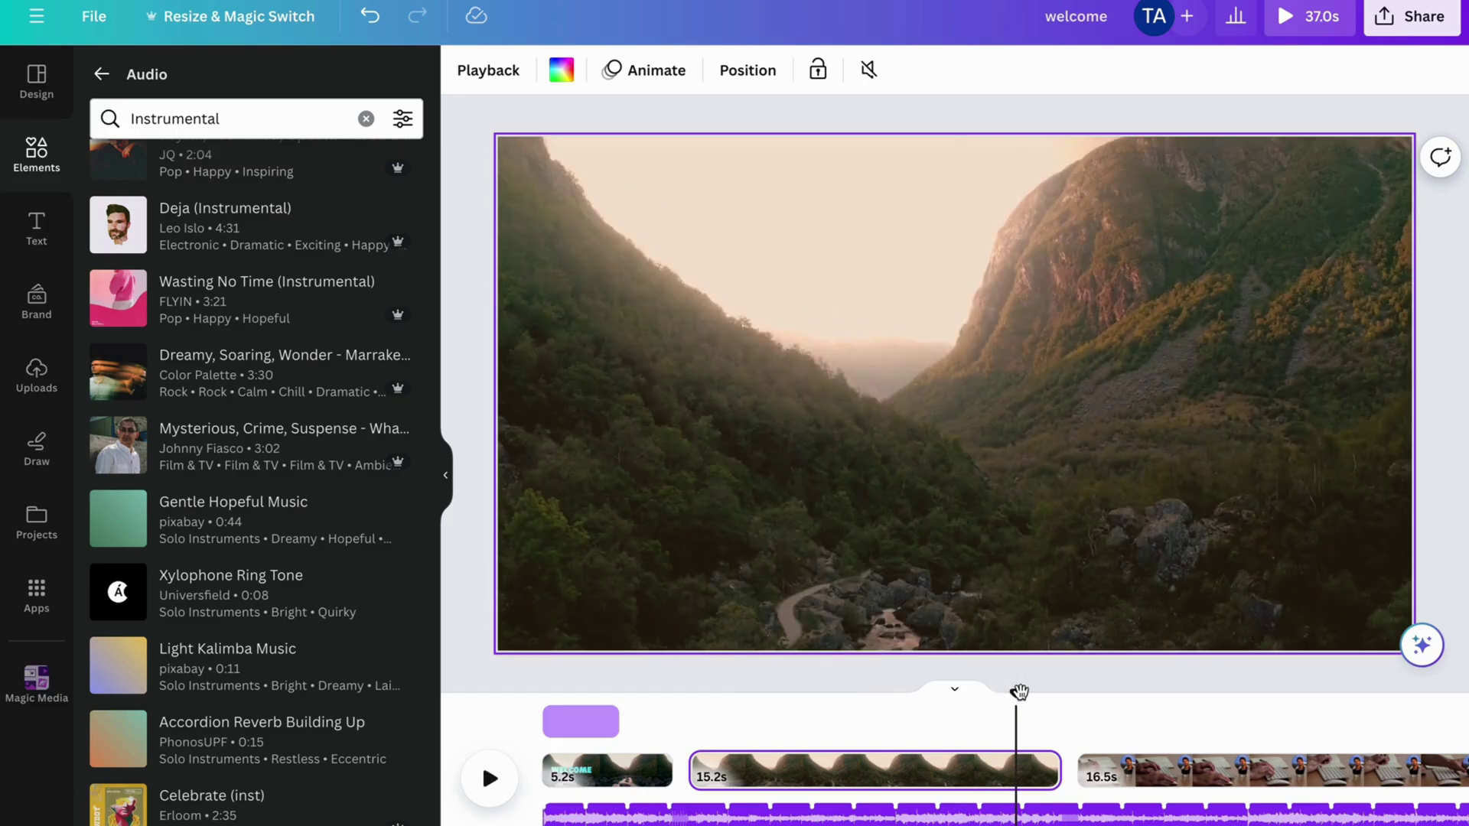